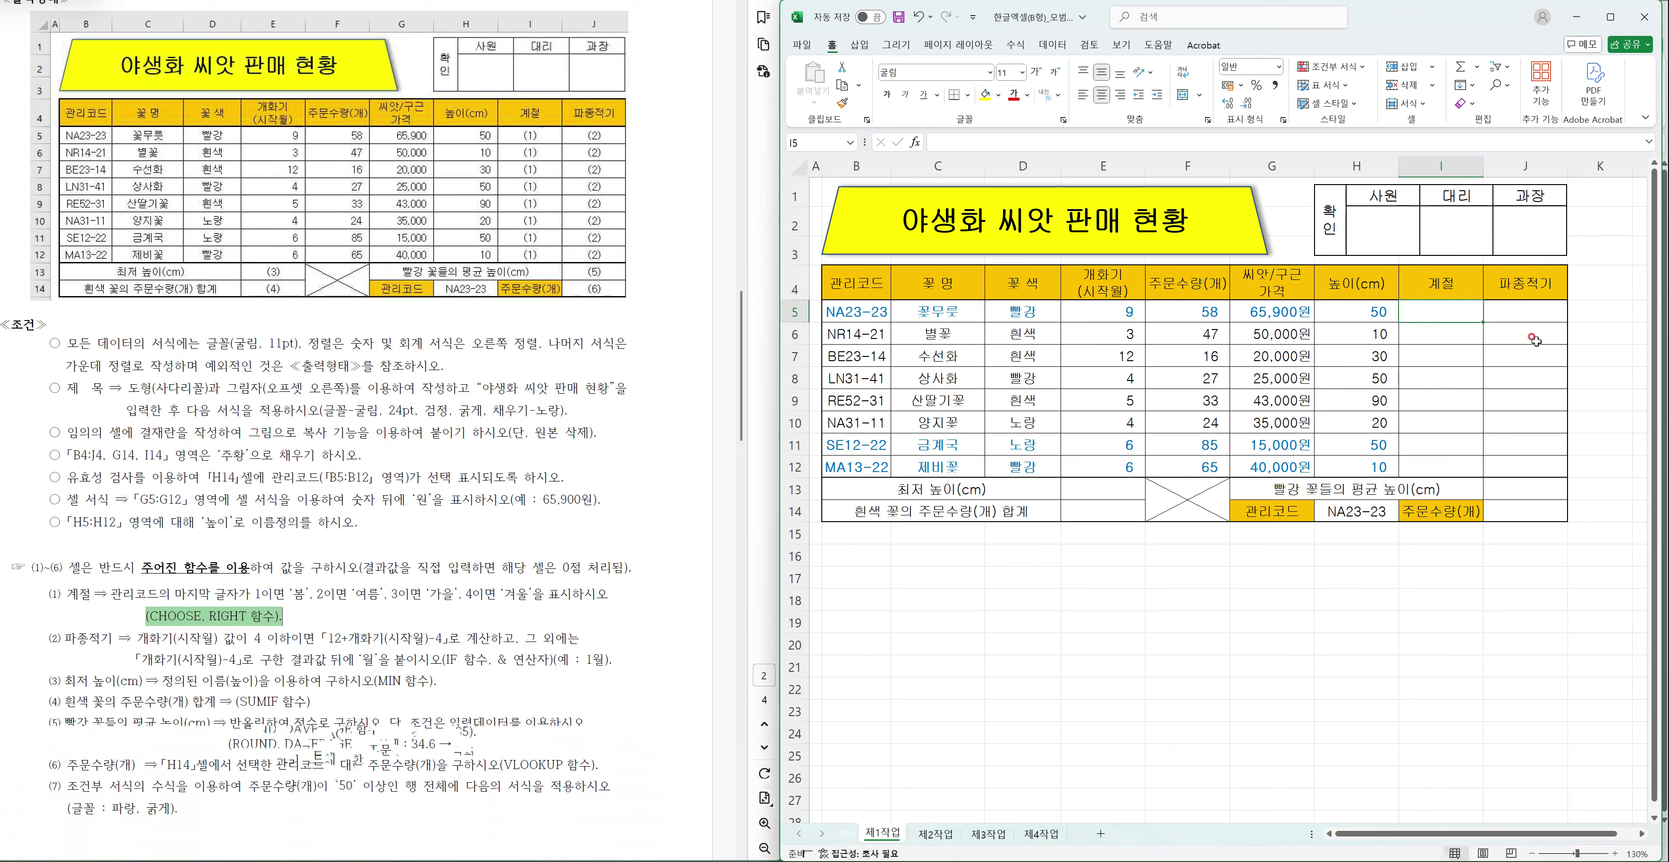
- Enter =RIGHT(B5,1) in I5 to extract the management code's last character, and fill it down the 계절 column through I12
type("RIGHT(")
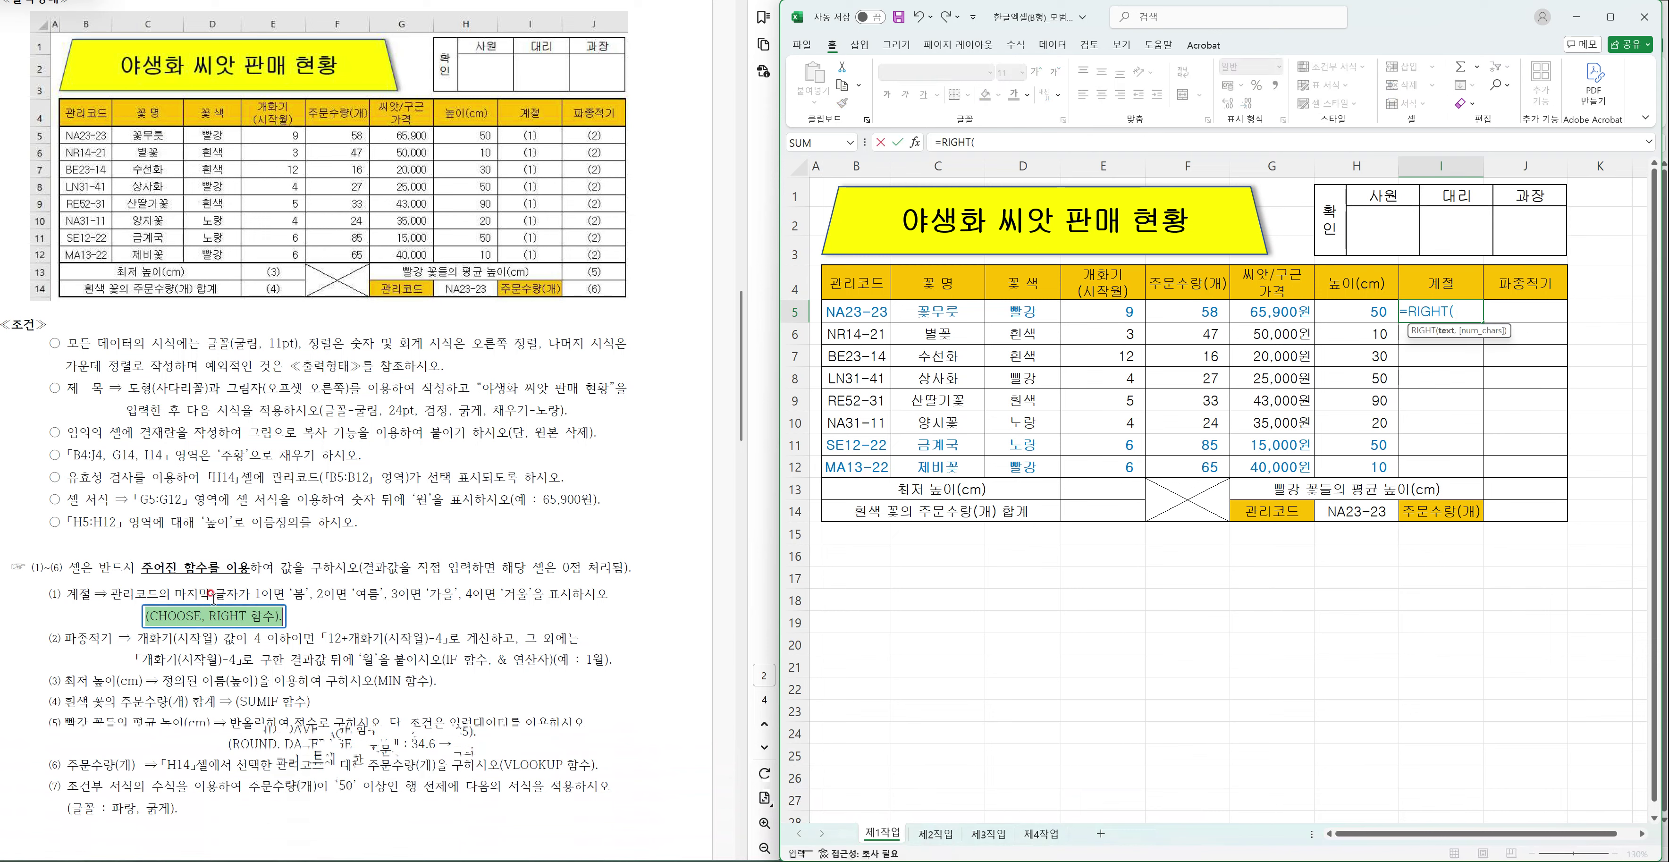
left_click(885, 313)
type(",1")
key("Return")
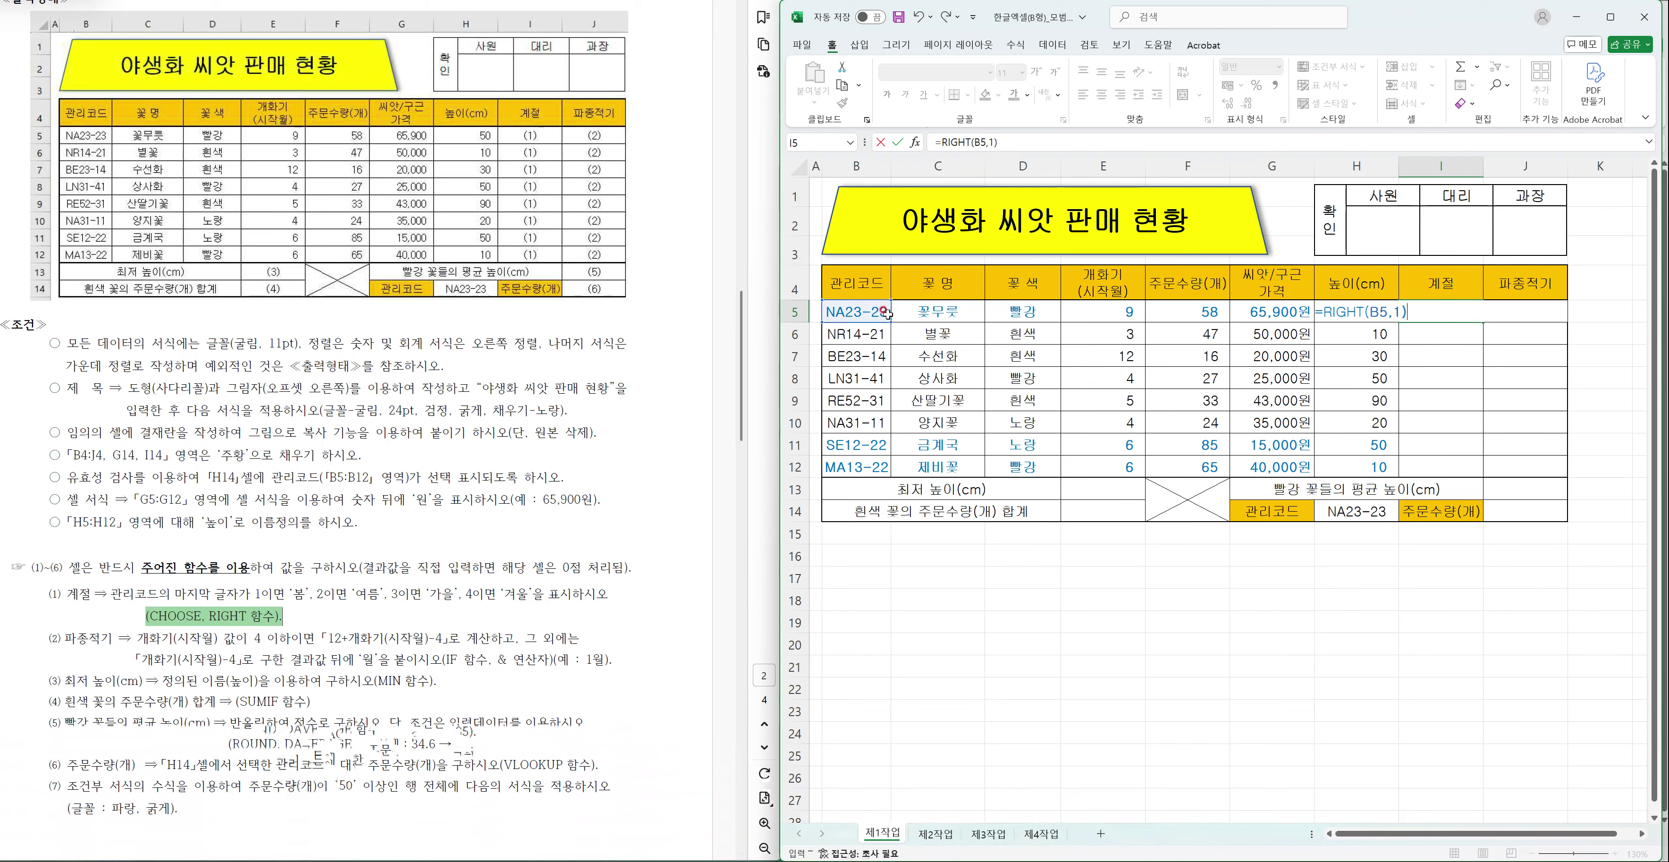
left_click(1445, 316)
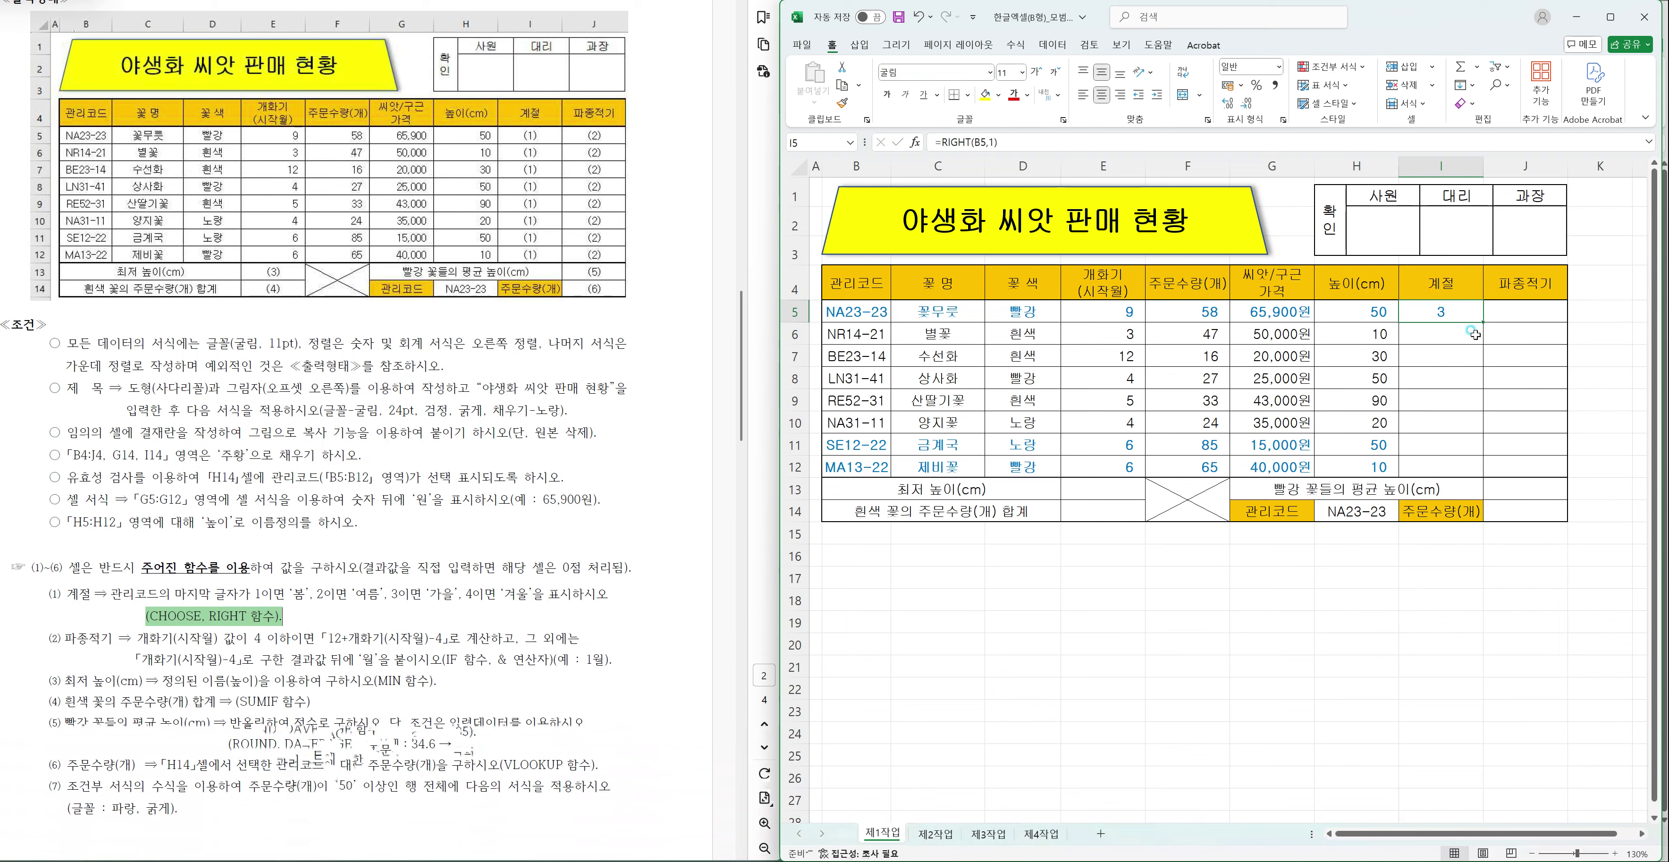
left_click_drag(1483, 322, 1447, 451)
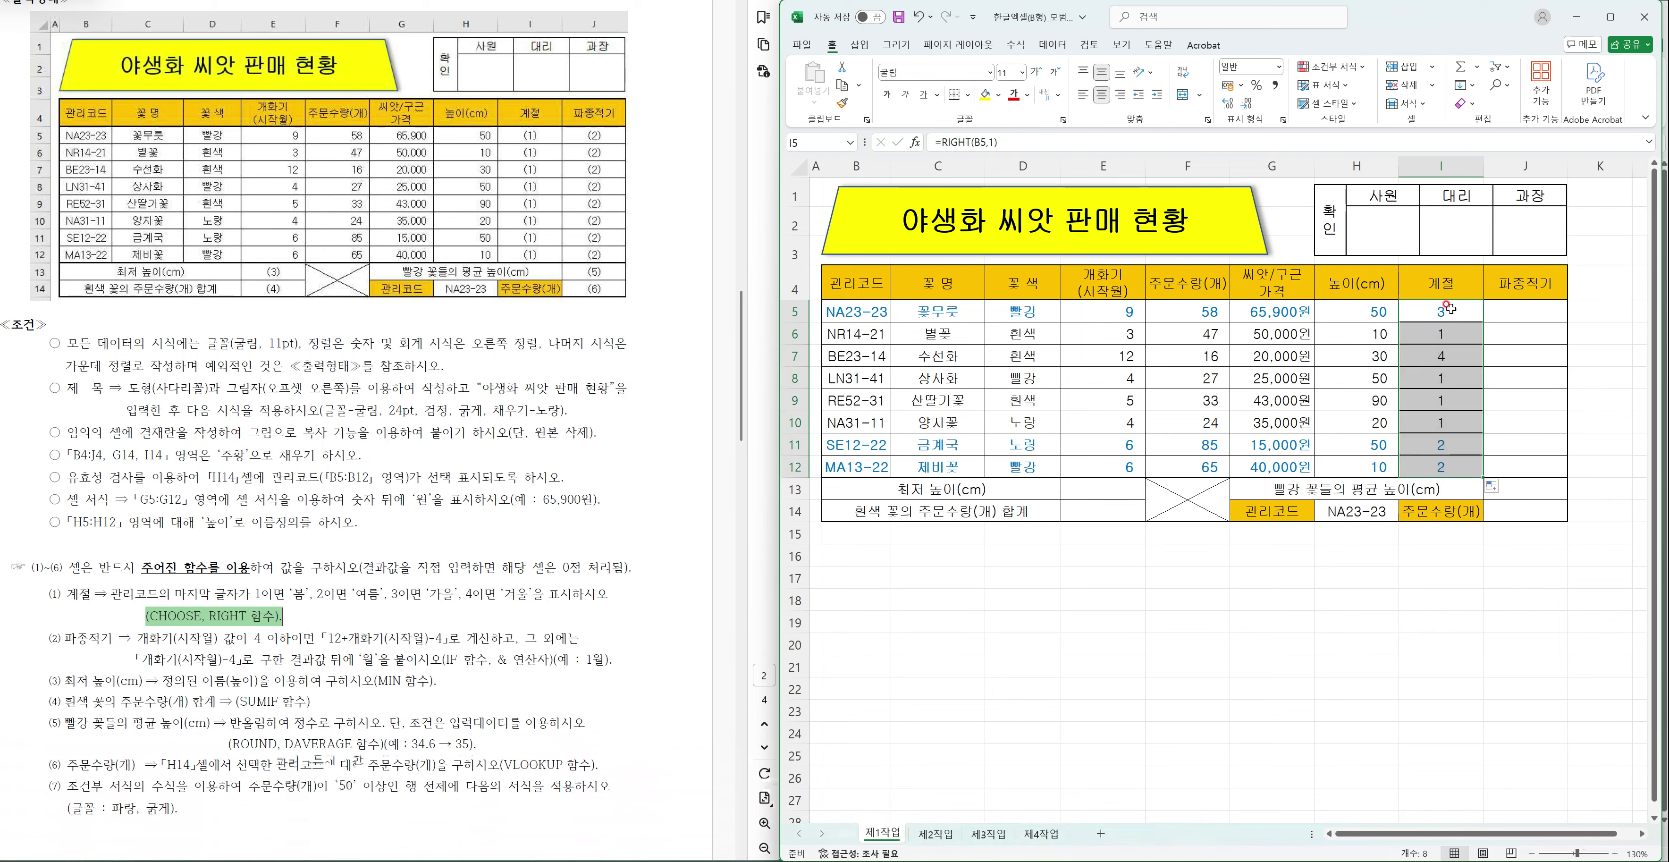
- Expand I5 to =CHOOSE(RIGHT(B5,1),"봄","여름","가을","겨울") and fill it down through I12
double_click(1446, 309)
left_click(1323, 312)
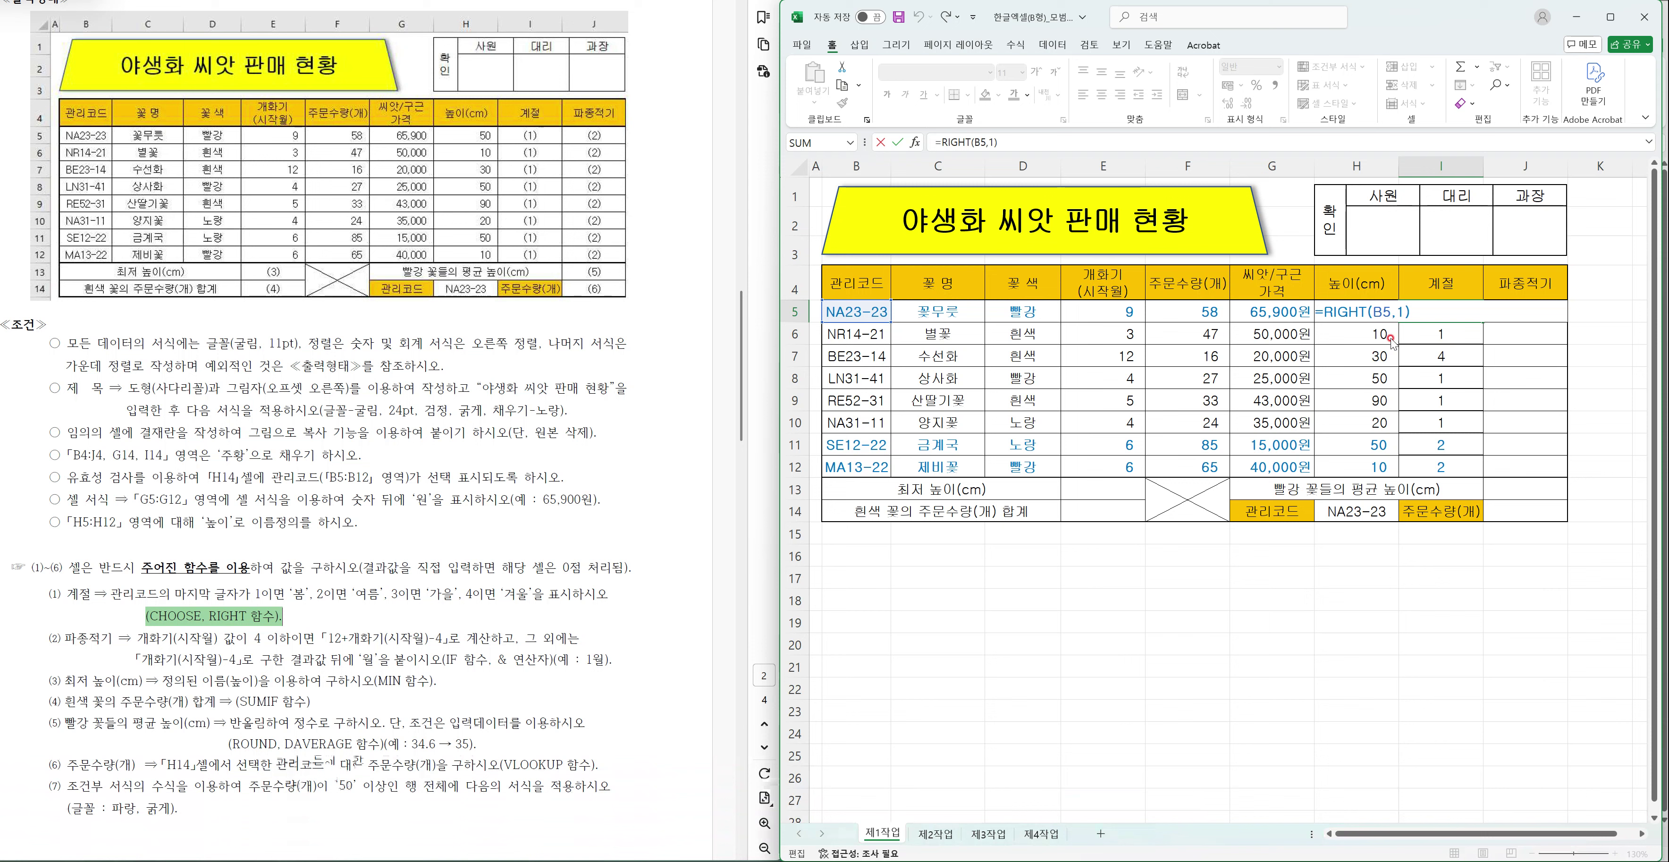
type("CHOOSE(RIGHT(B5")
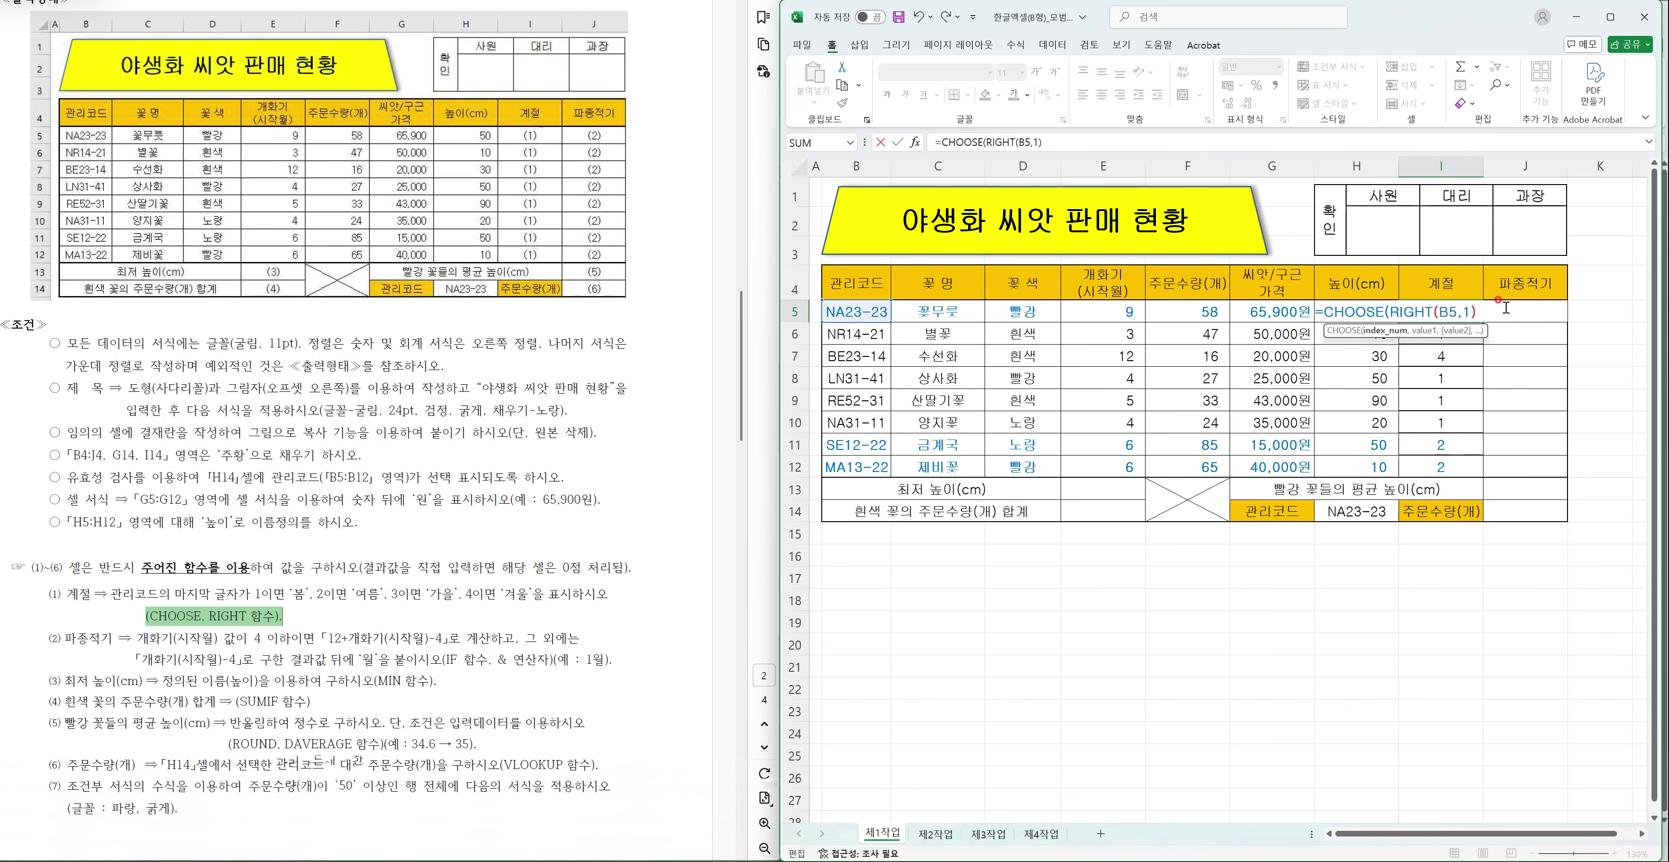
type(",")
type("봄")
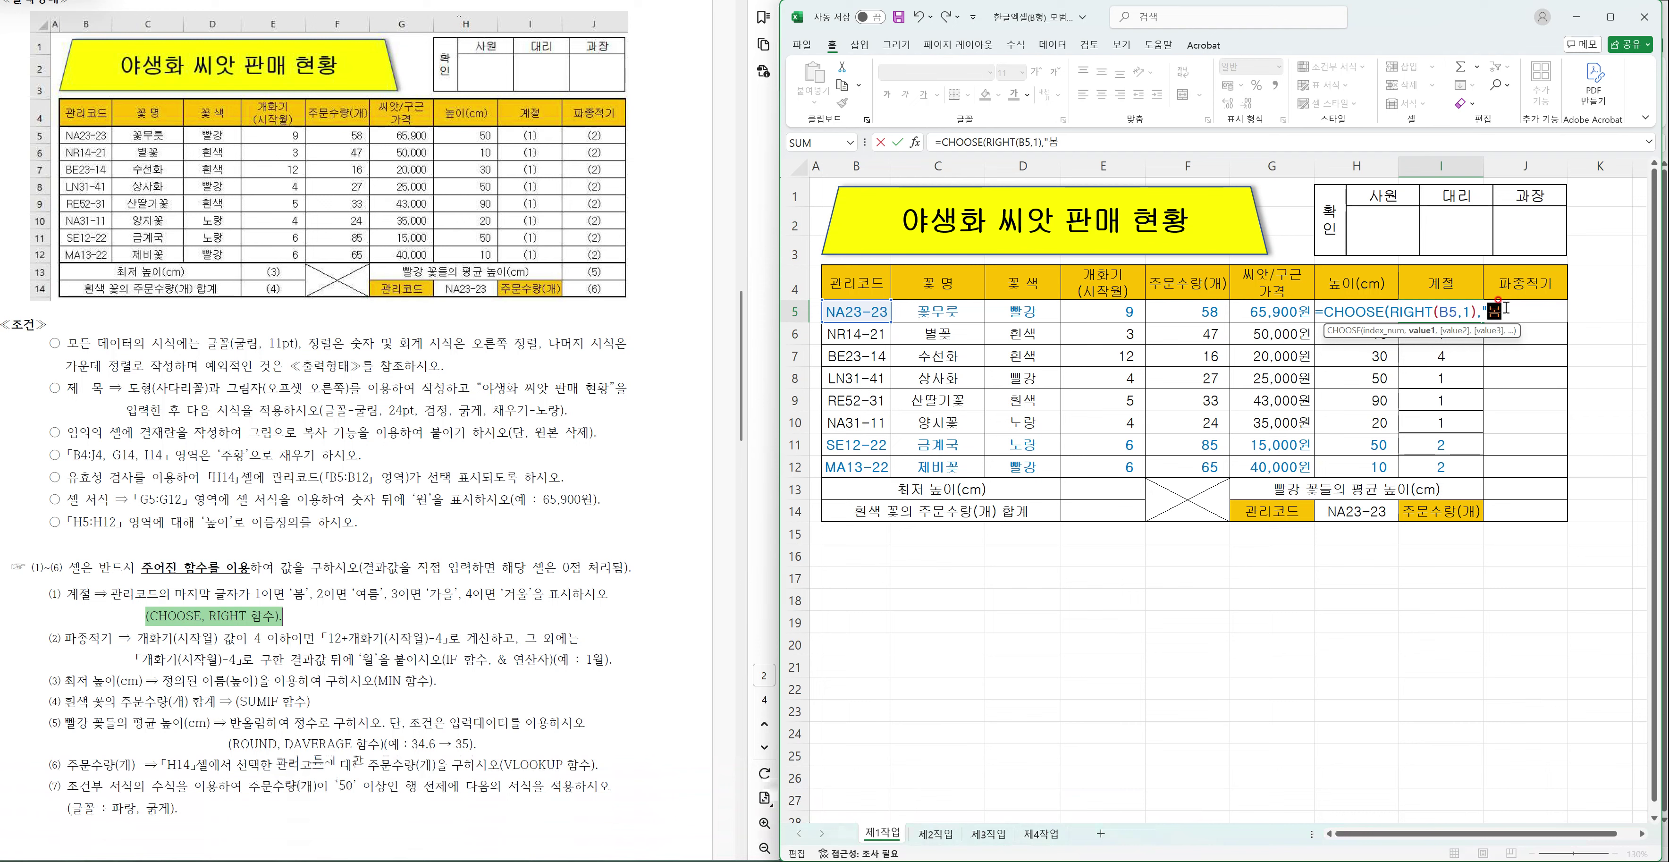
type("\",\"여름\",\"가을\",")
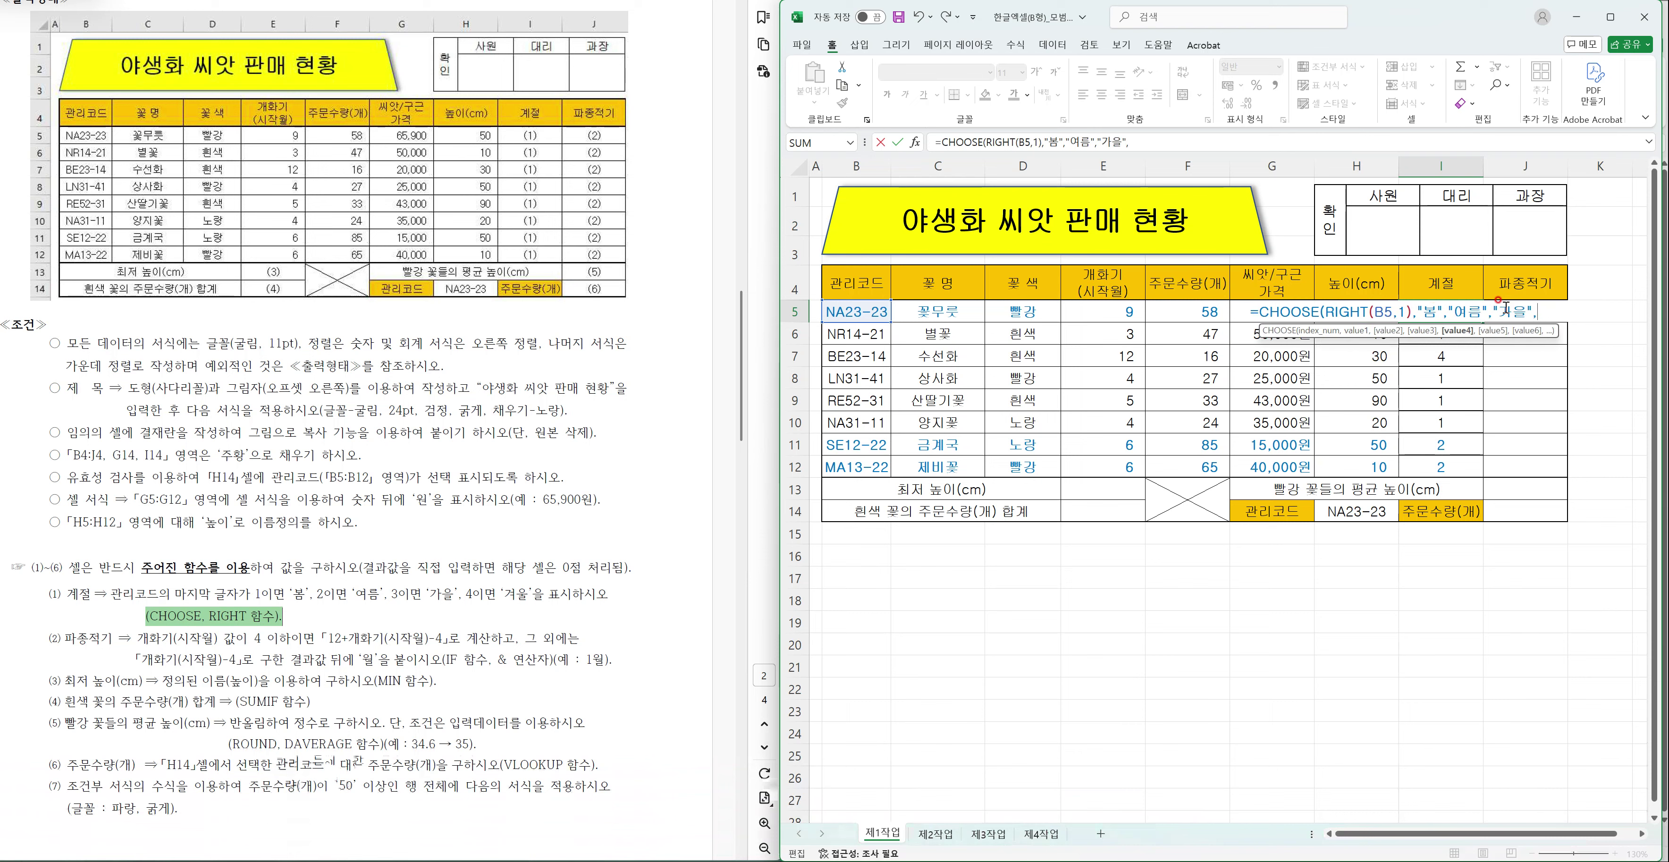
type("\"겨울\")")
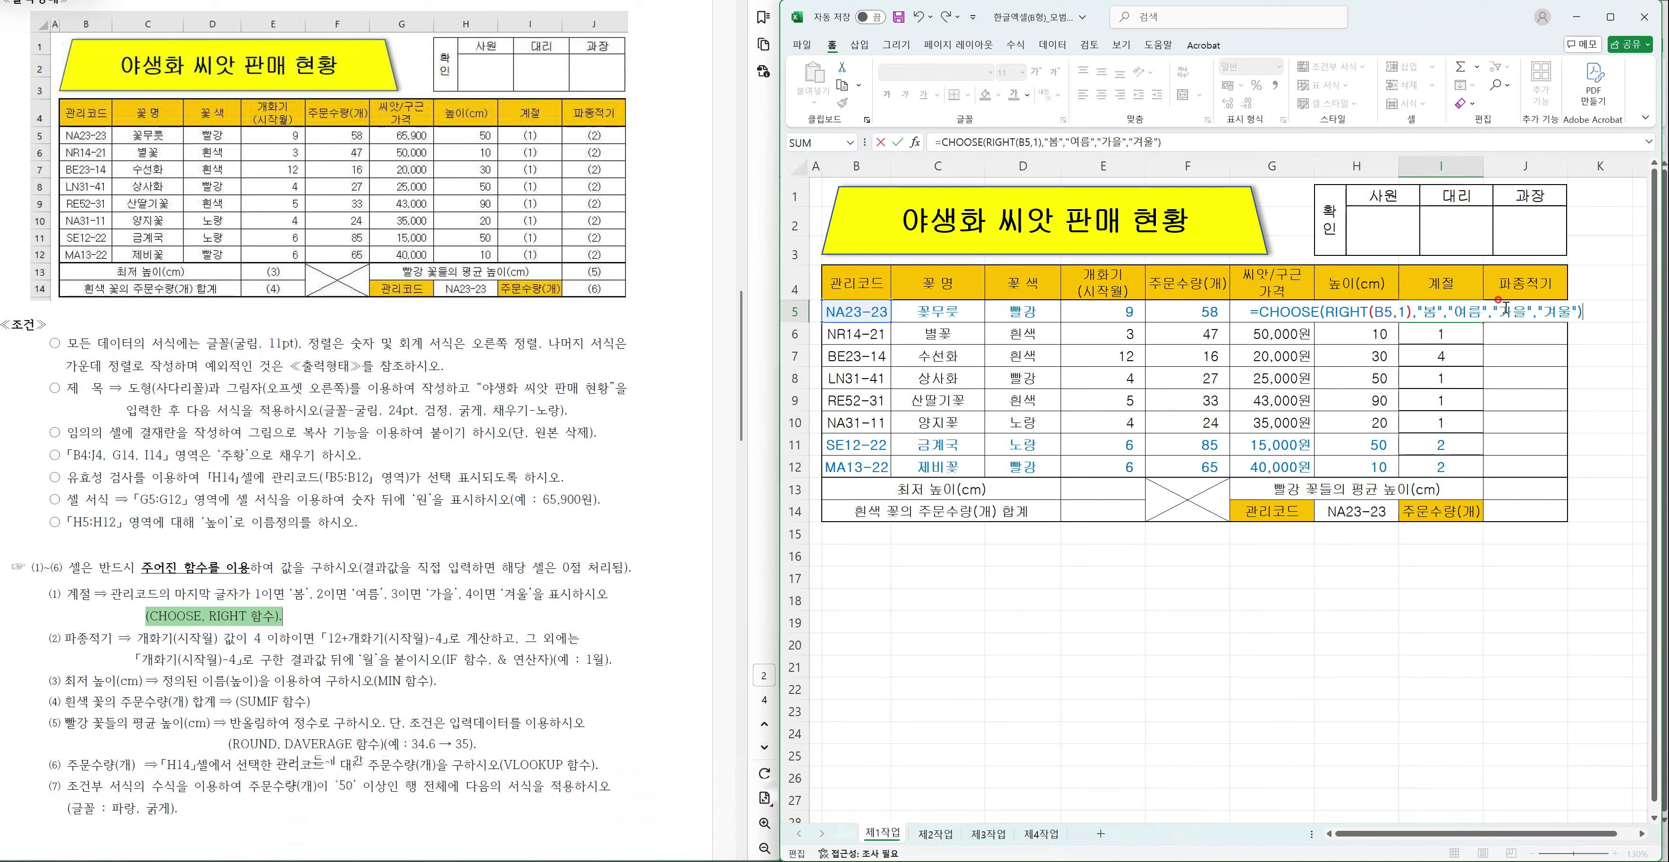
key("ctrl+Return")
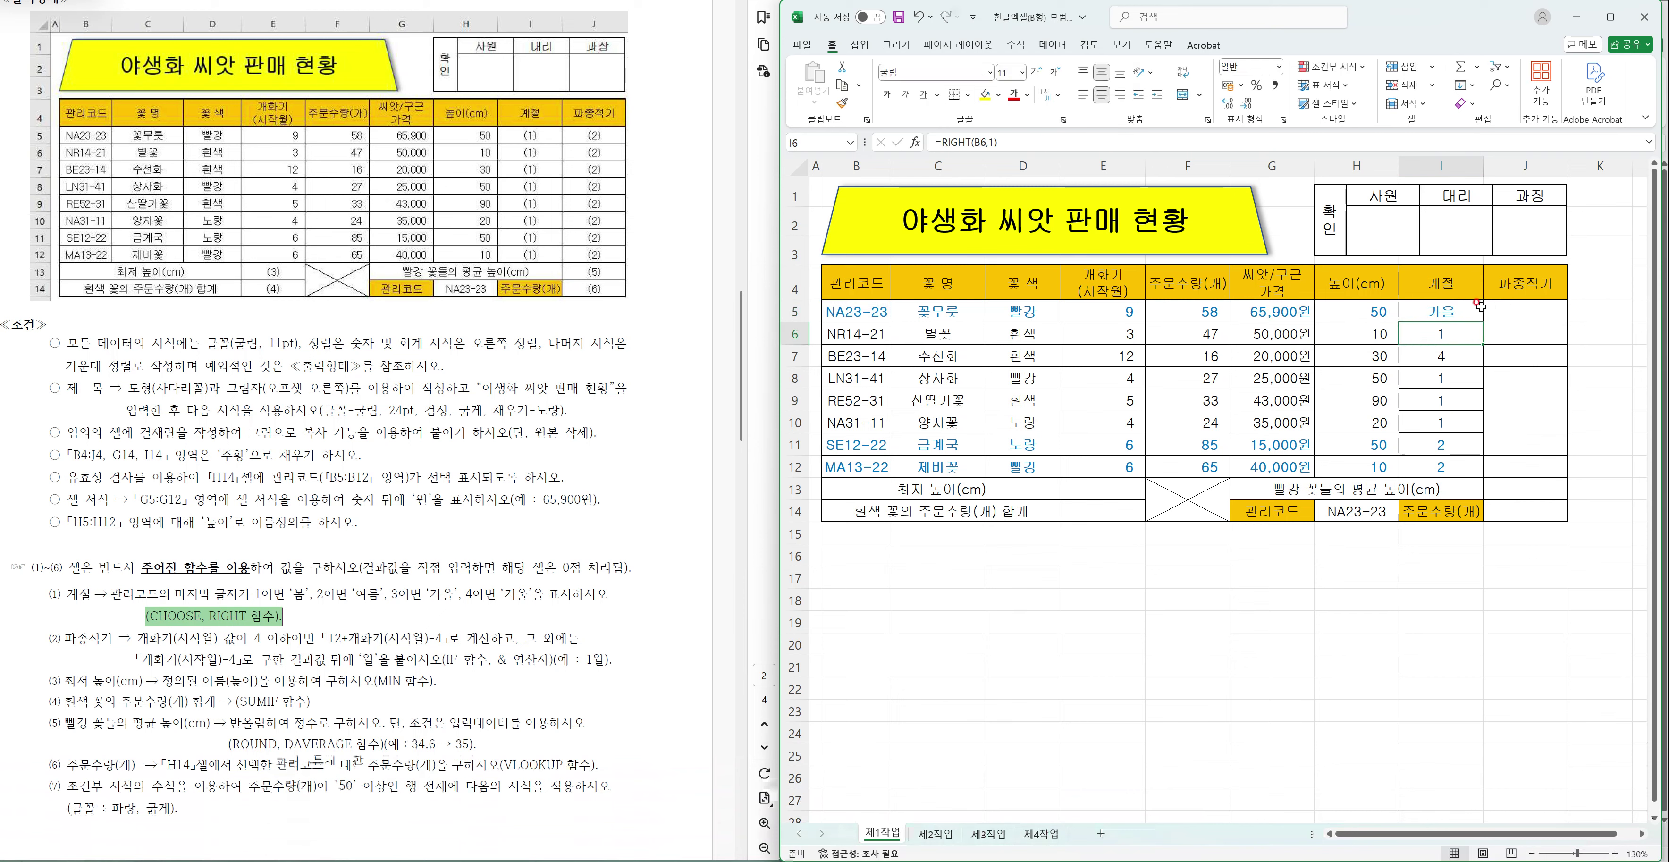
left_click_drag(1483, 321, 1485, 481)
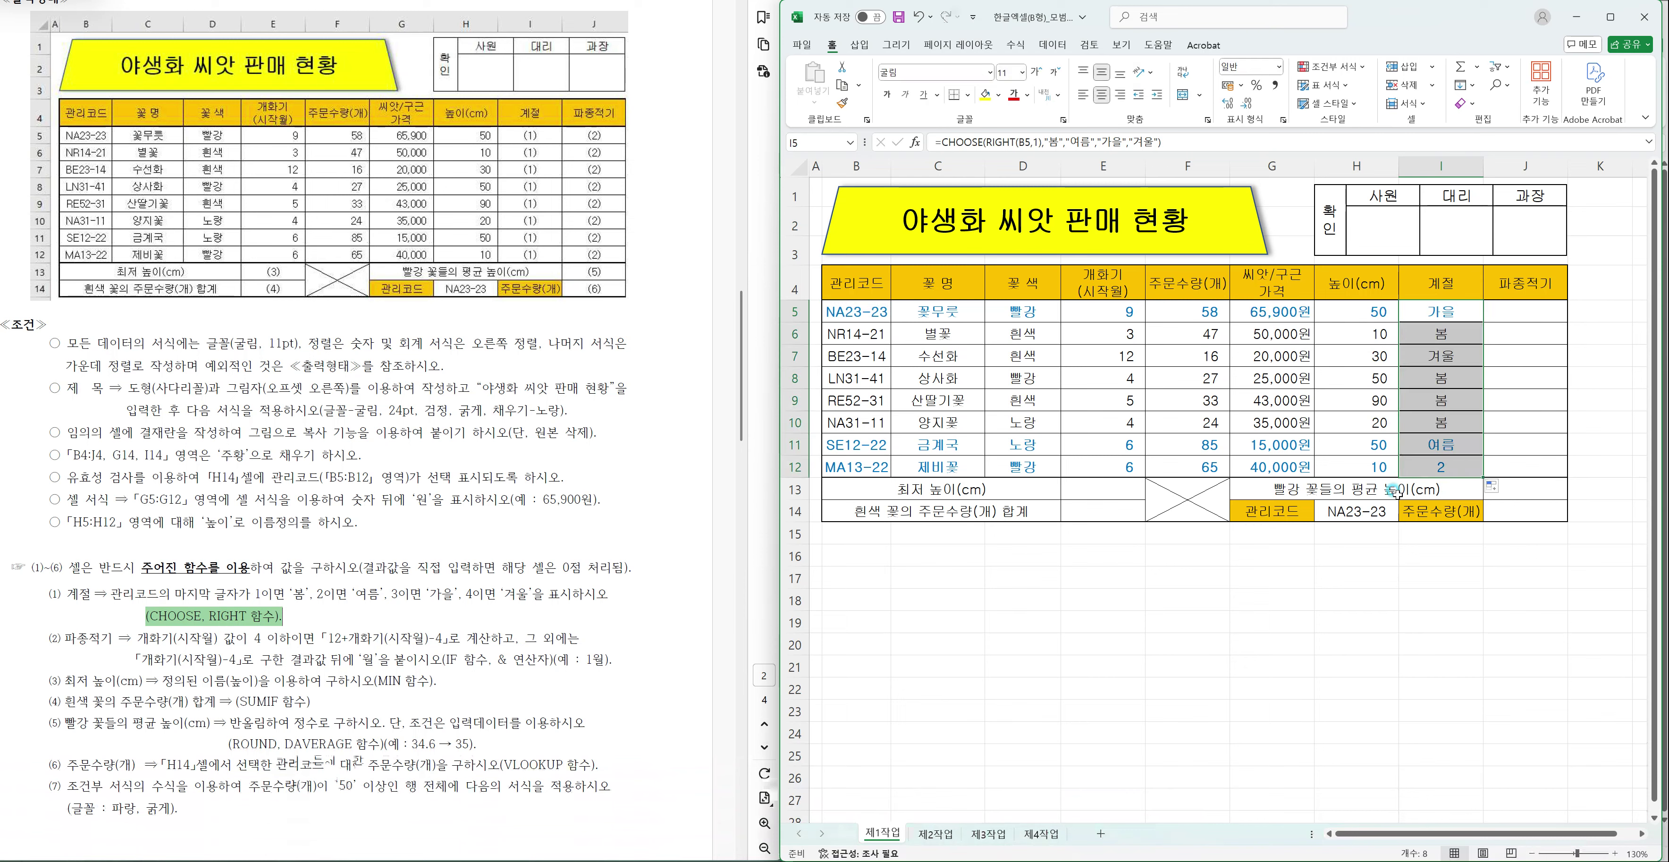
- Enter the condition =E5<=4 in J5 of the 파종적기 column and fill it down through J12
left_click(1527, 316)
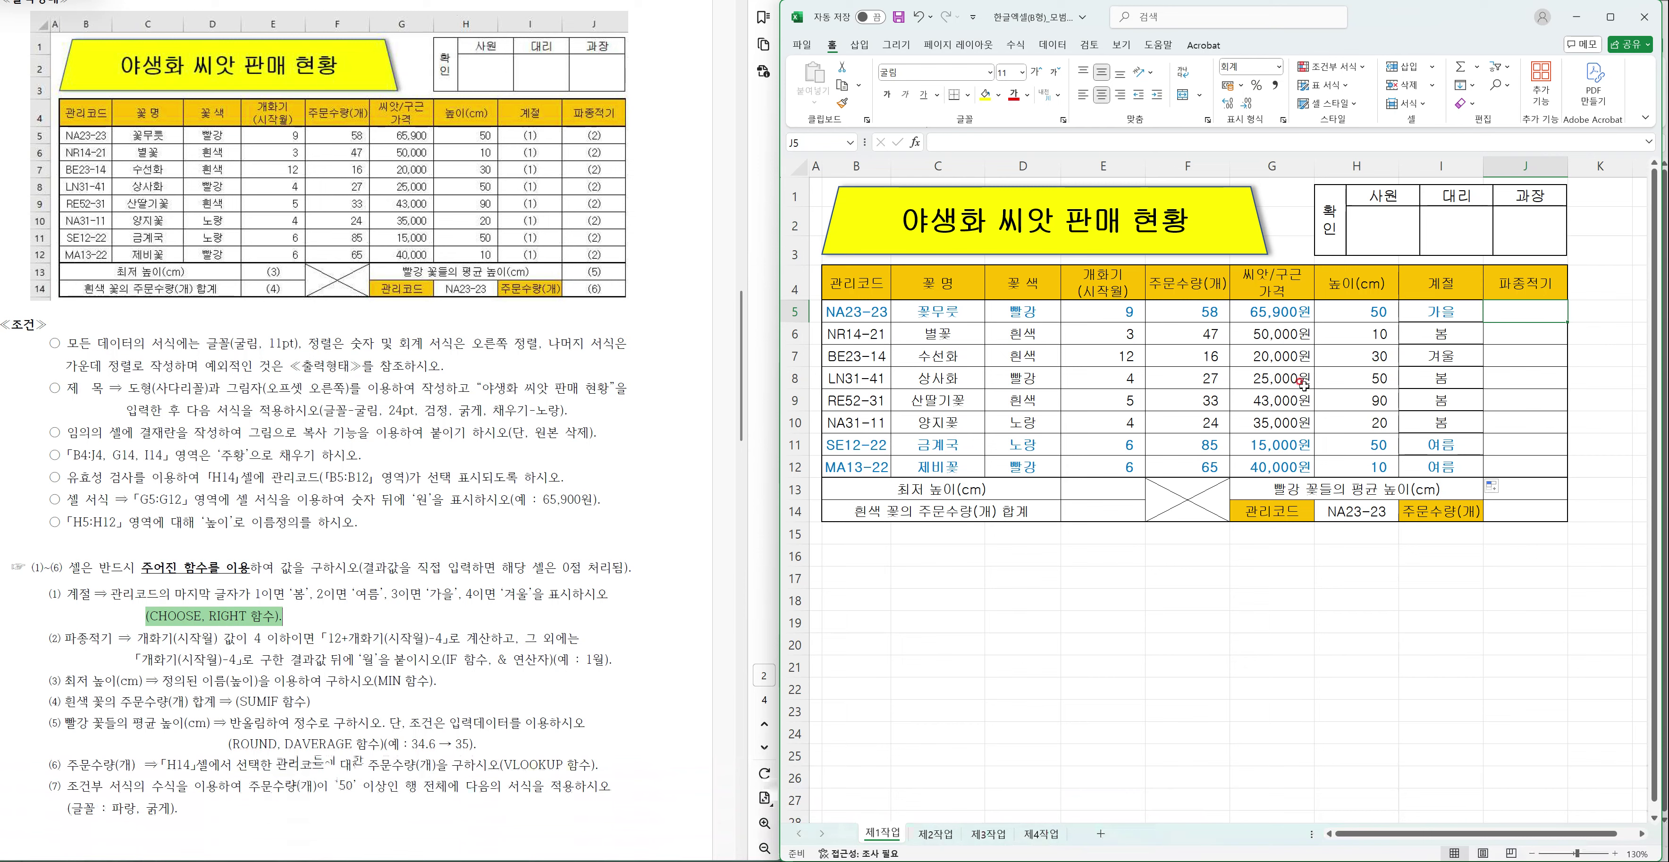
type("=")
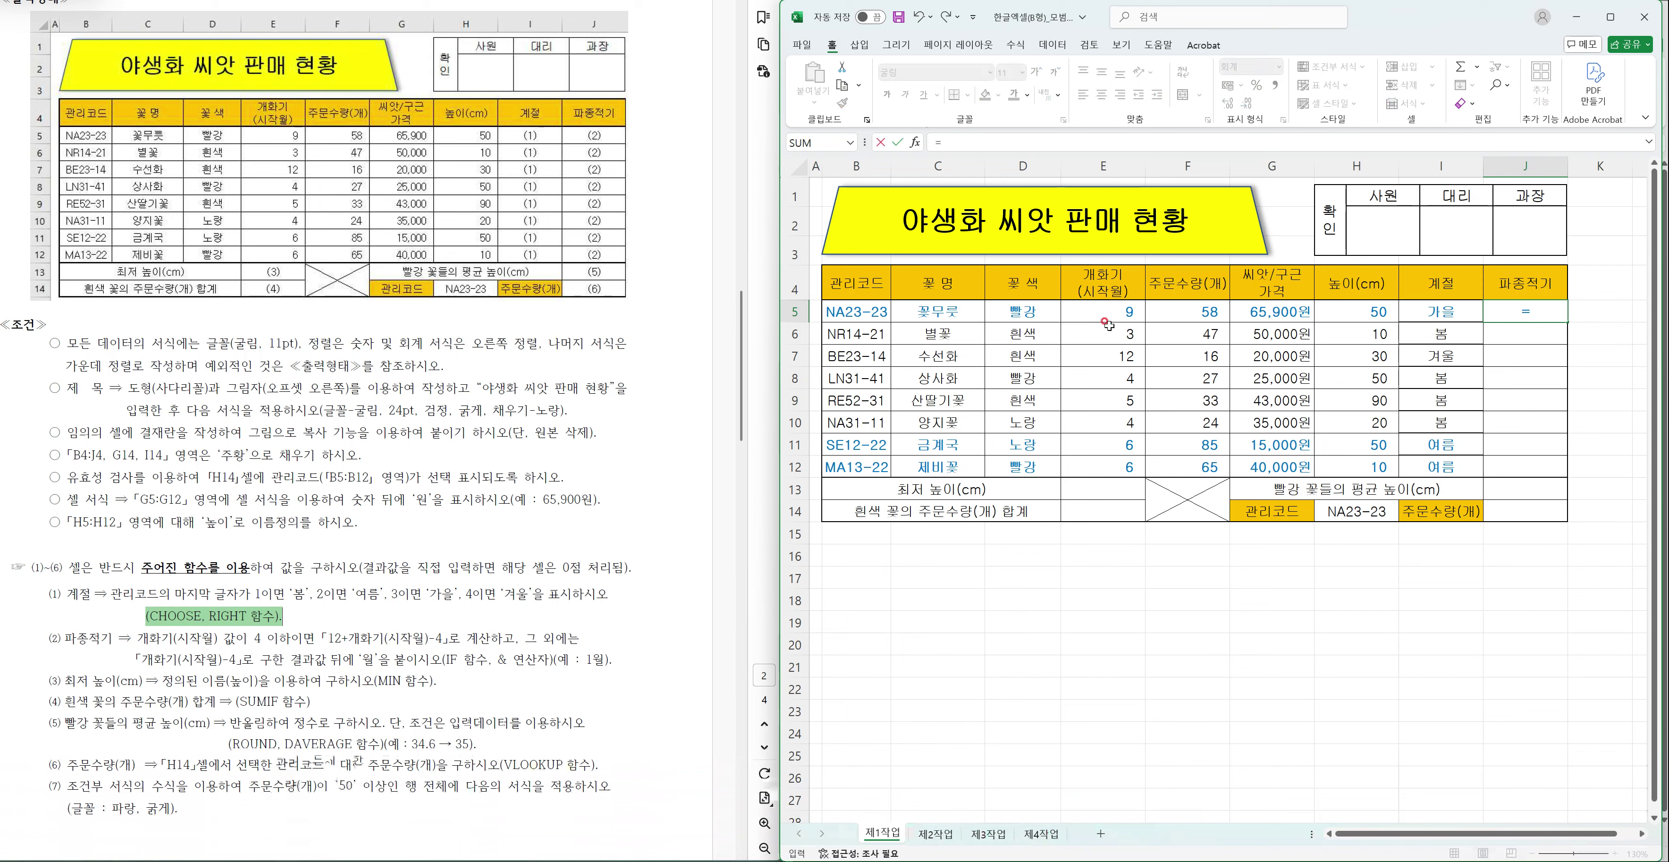
left_click(1134, 316)
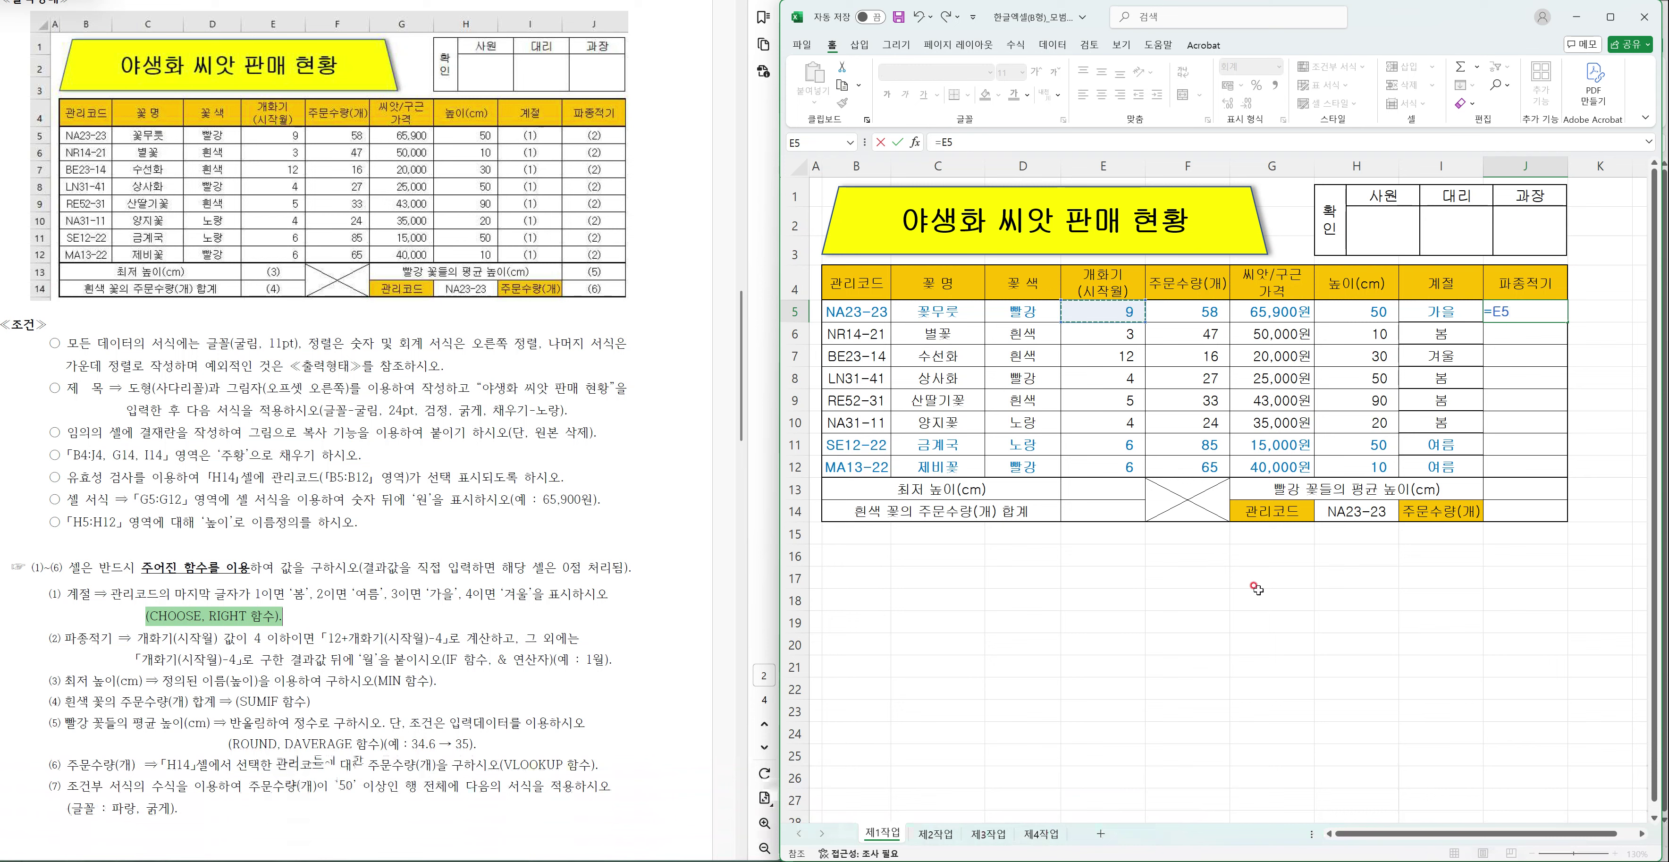
type("<=4")
key("Return")
left_click(1557, 316)
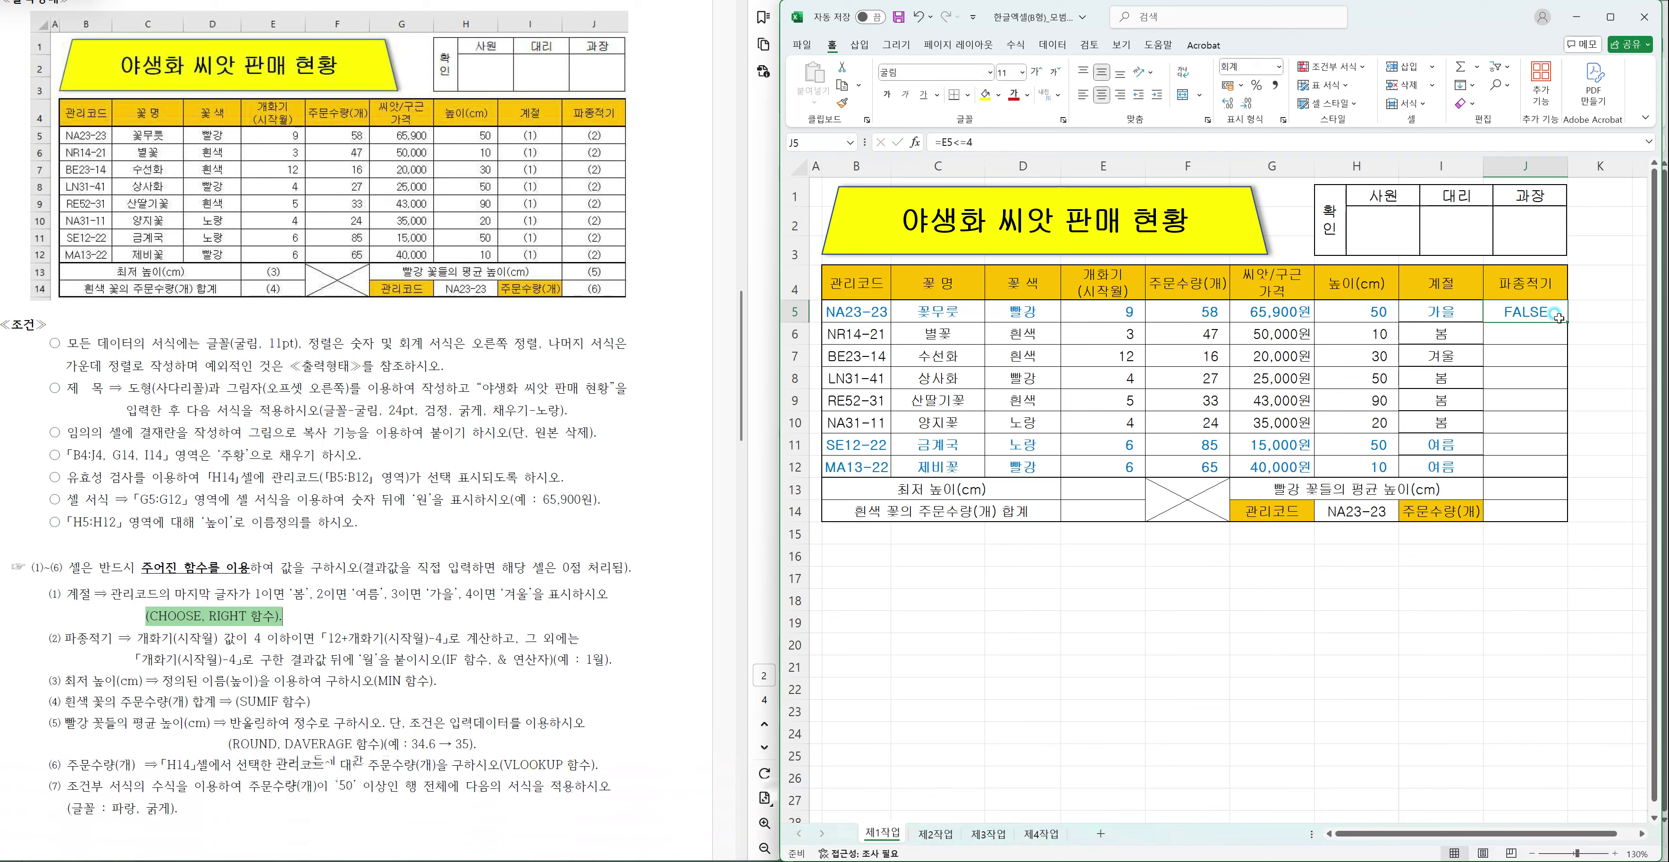
double_click(1558, 318)
- Expand J5's condition to =IF(E5<=4,12+E5-4,E5-4) and fill the formula down through J12
double_click(1542, 321)
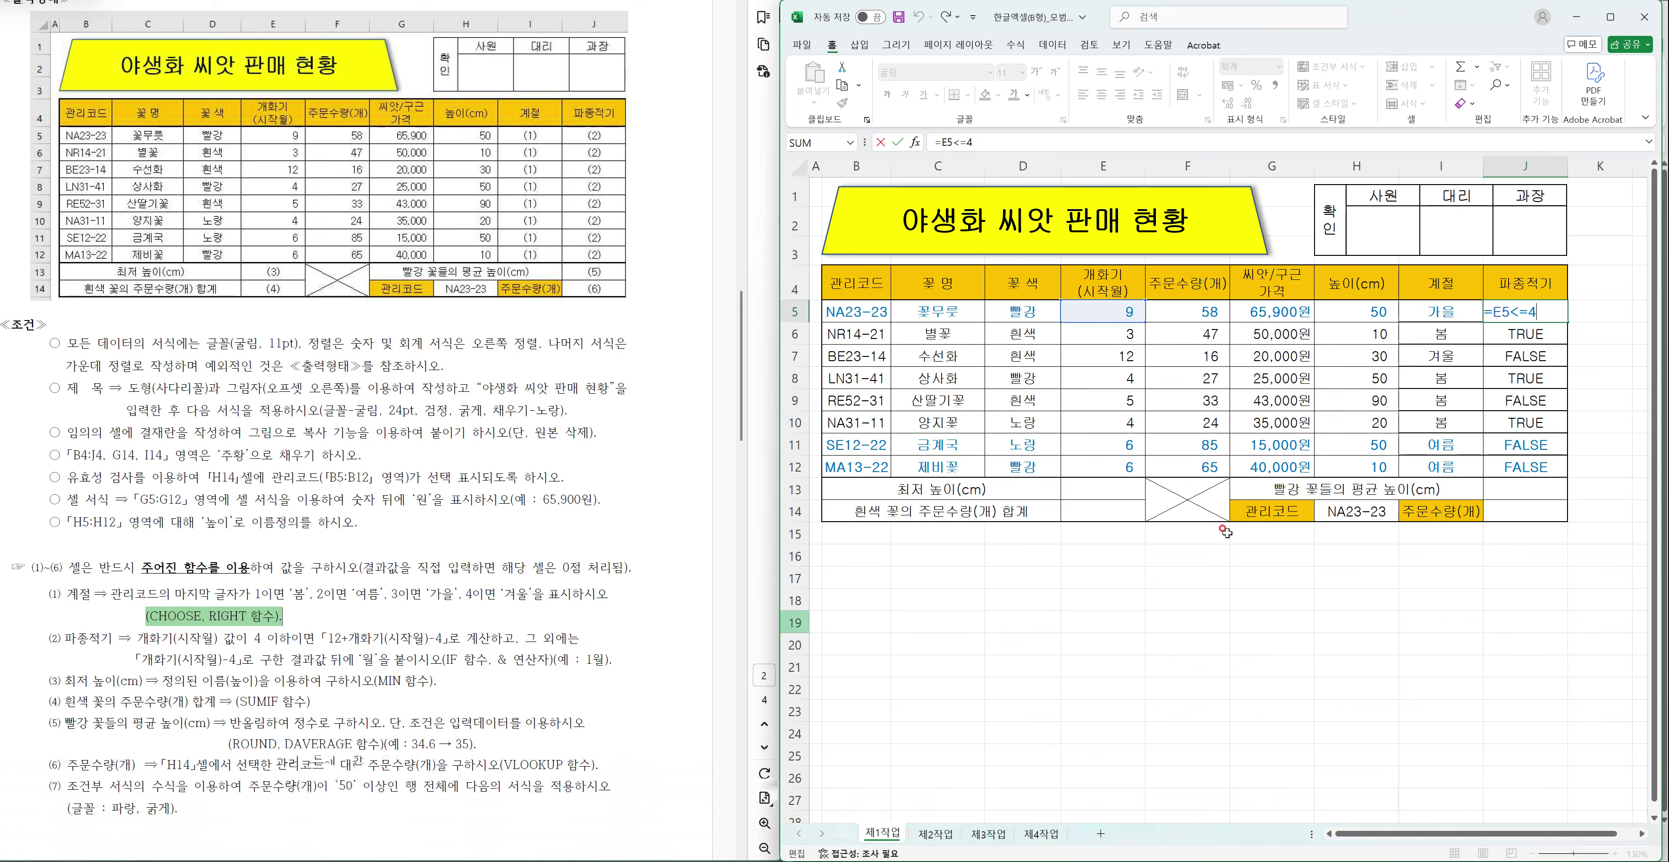
left_click(1494, 312)
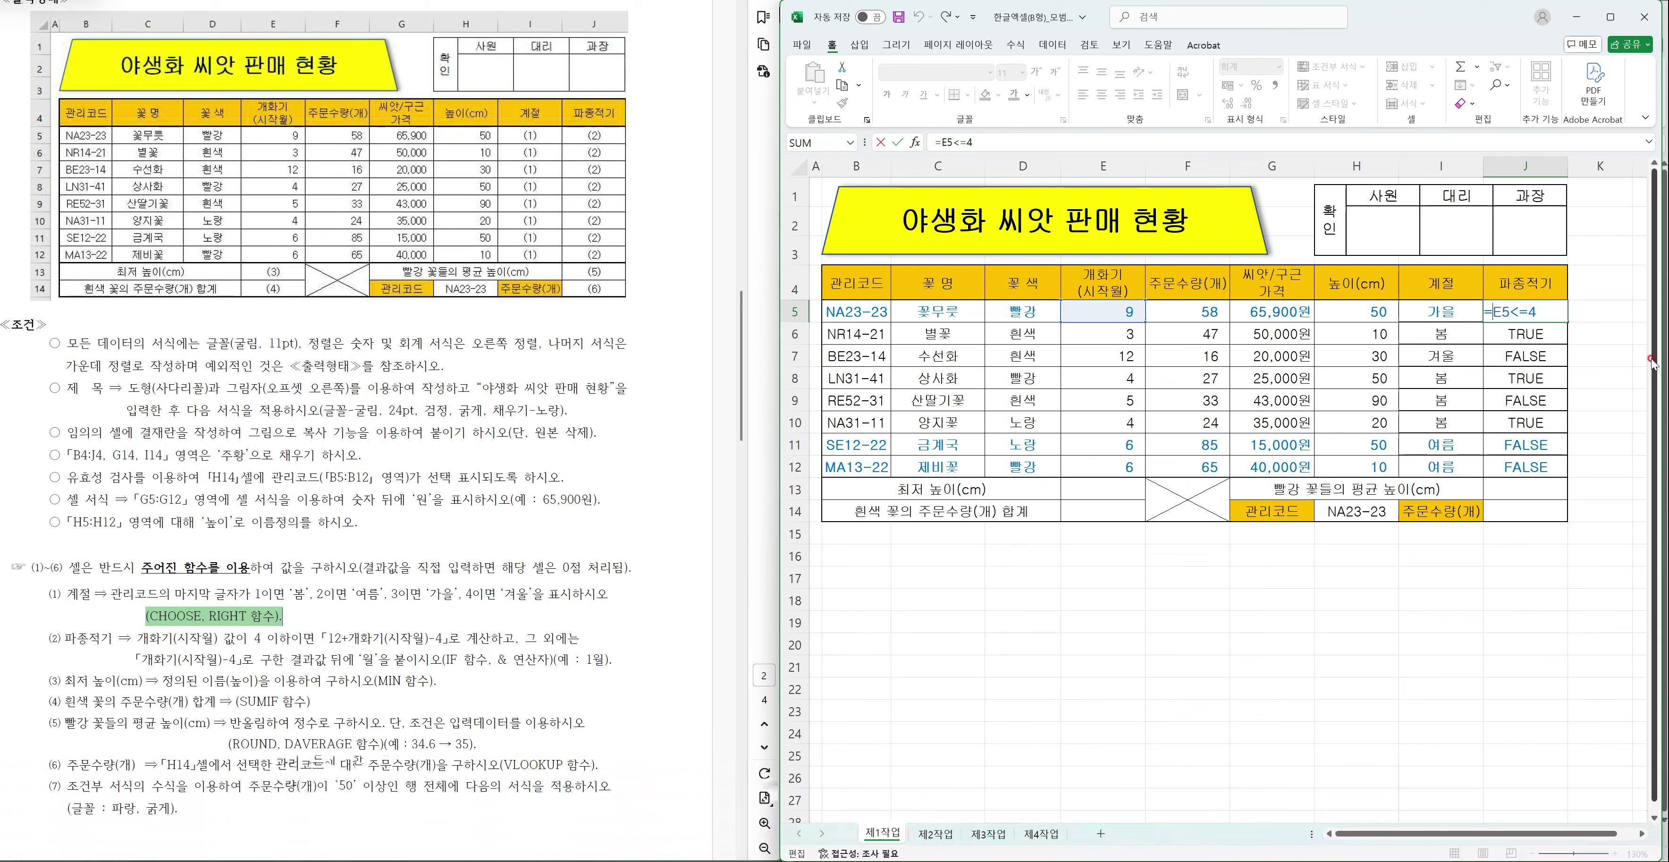
type("ㅑㄹ")
key("BackSpace")
key("BackSpace")
type("IF(E5<=4")
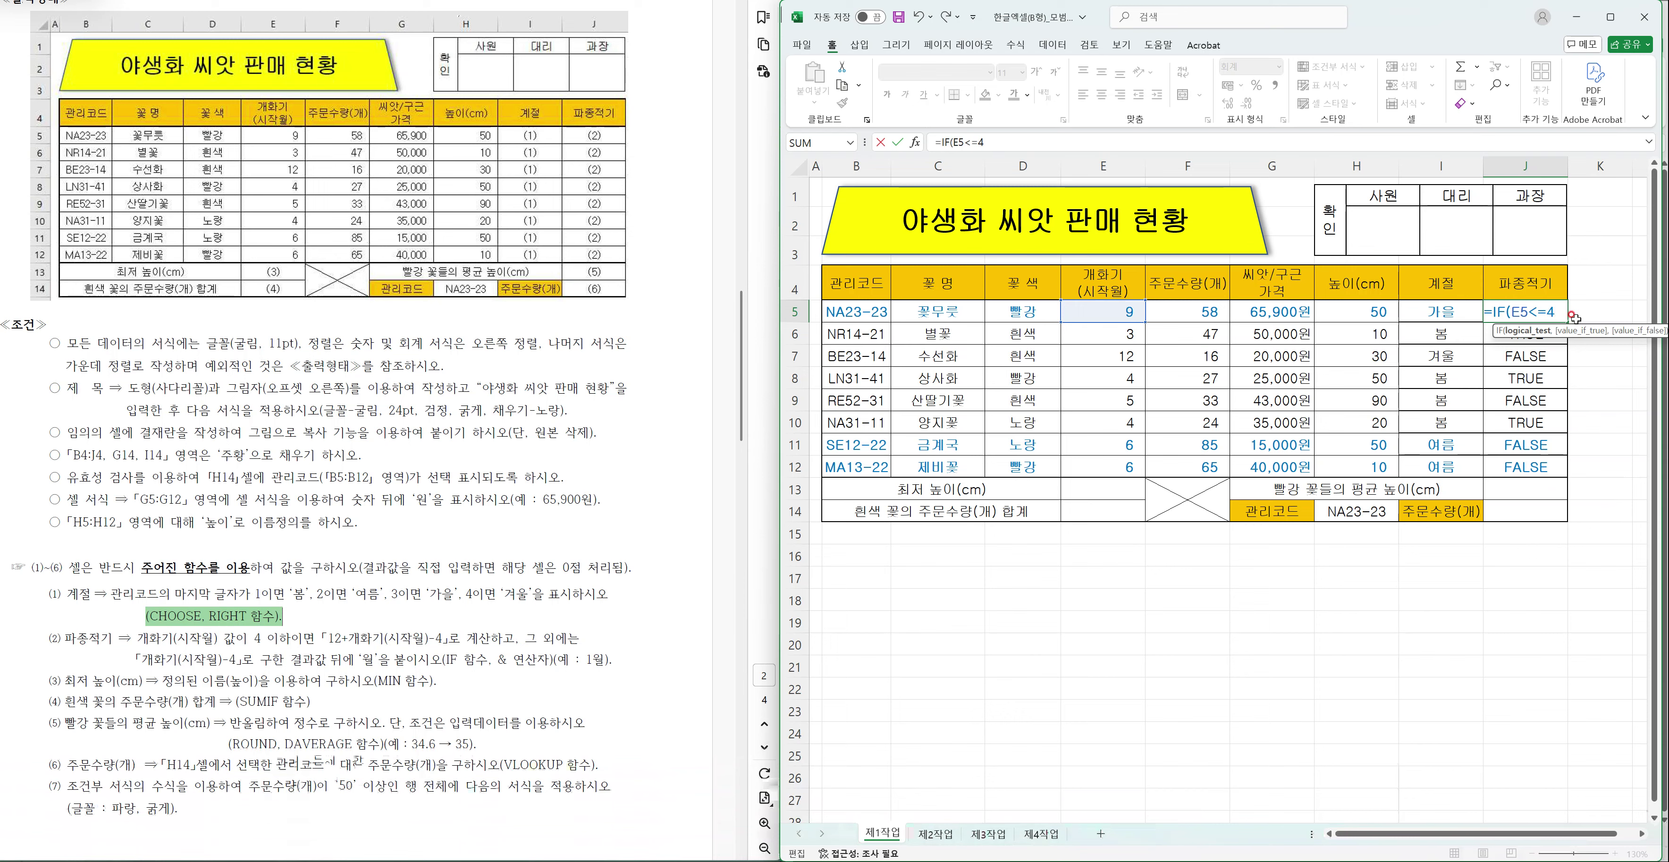
type(",12+")
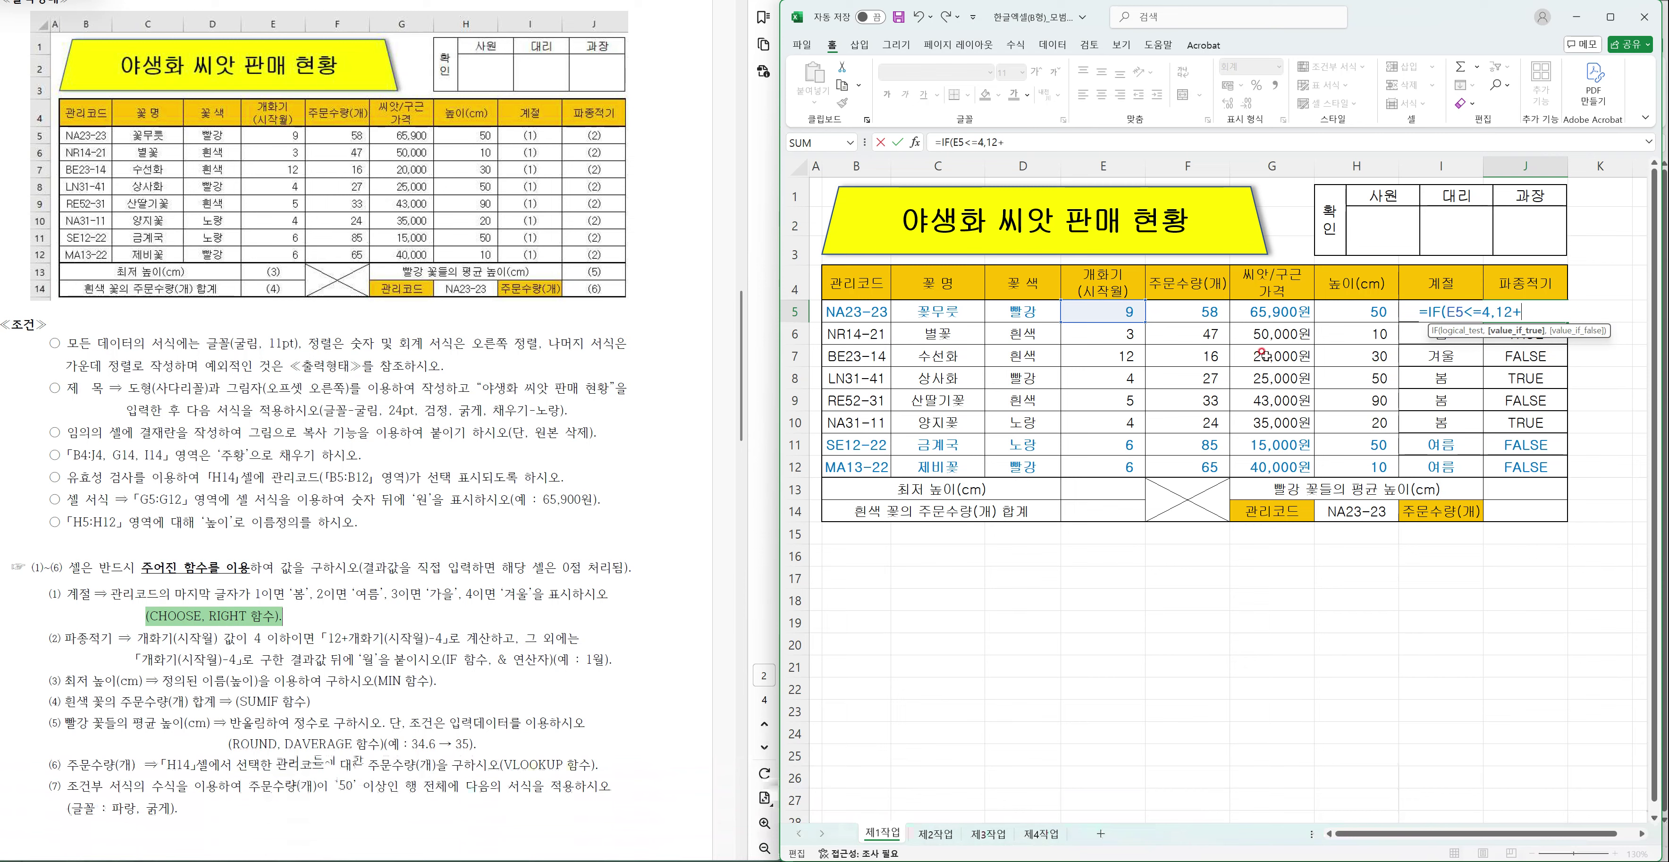
left_click(1142, 308)
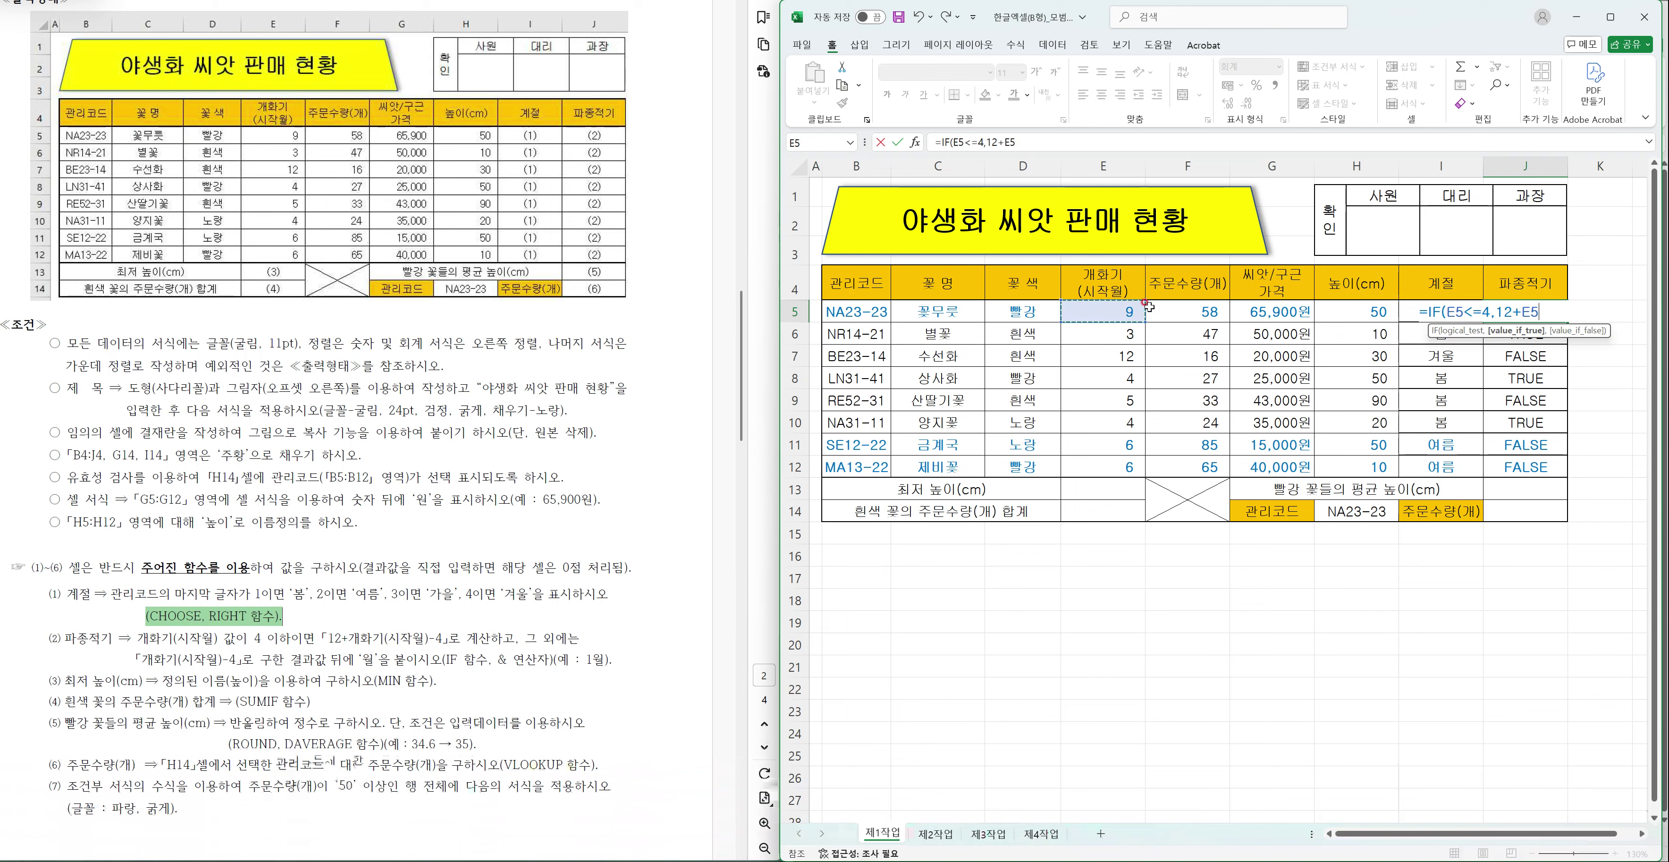
type("-4,")
left_click(1098, 309)
type("-")
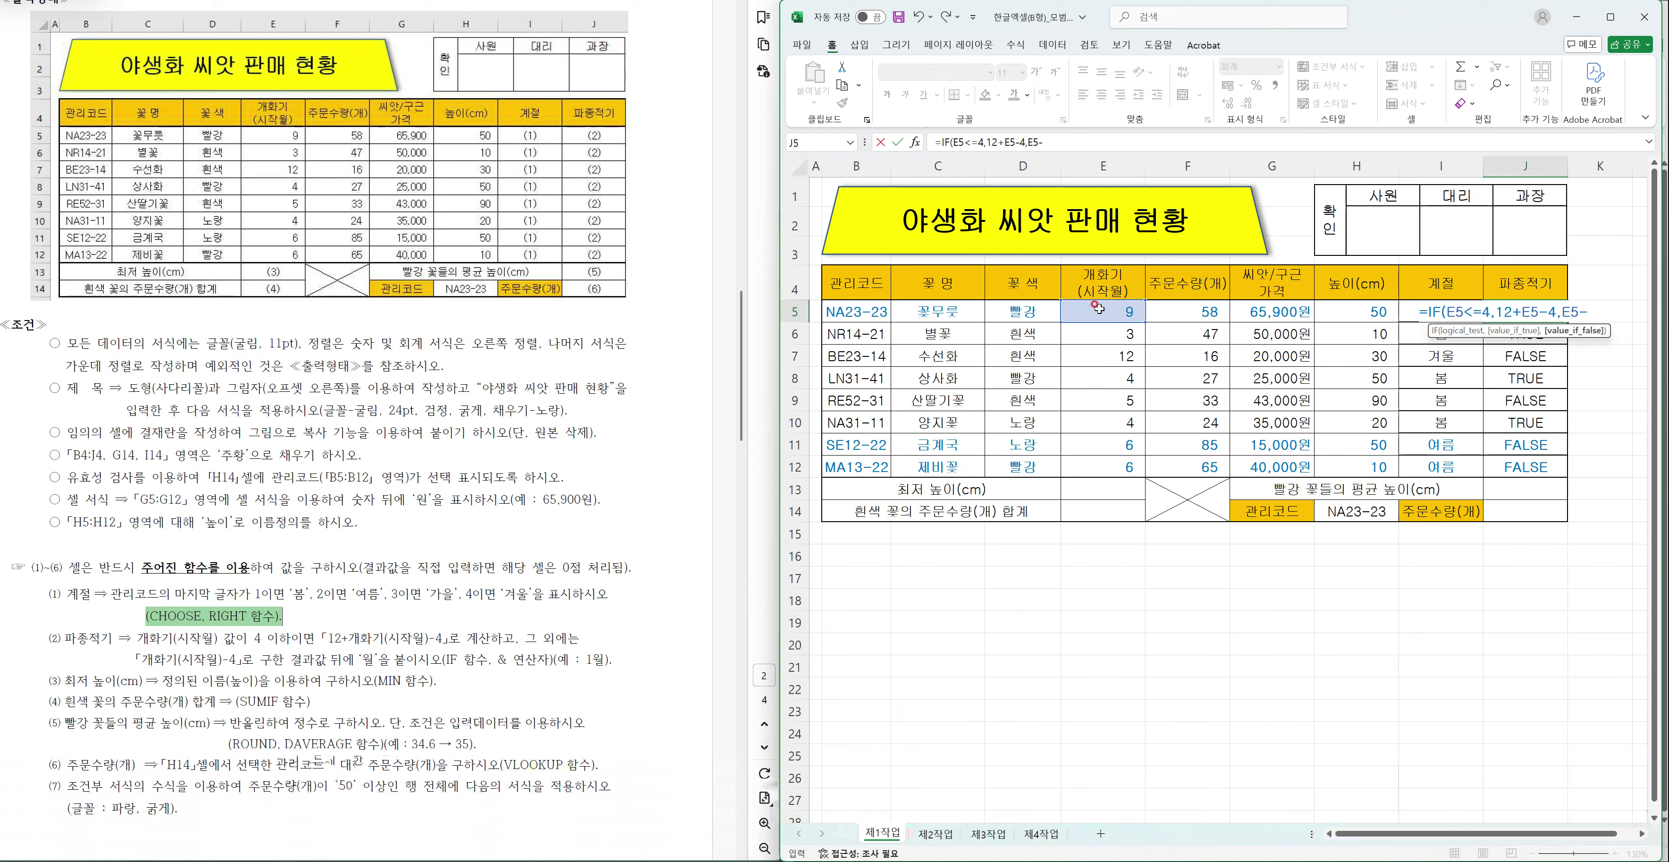
type("4)")
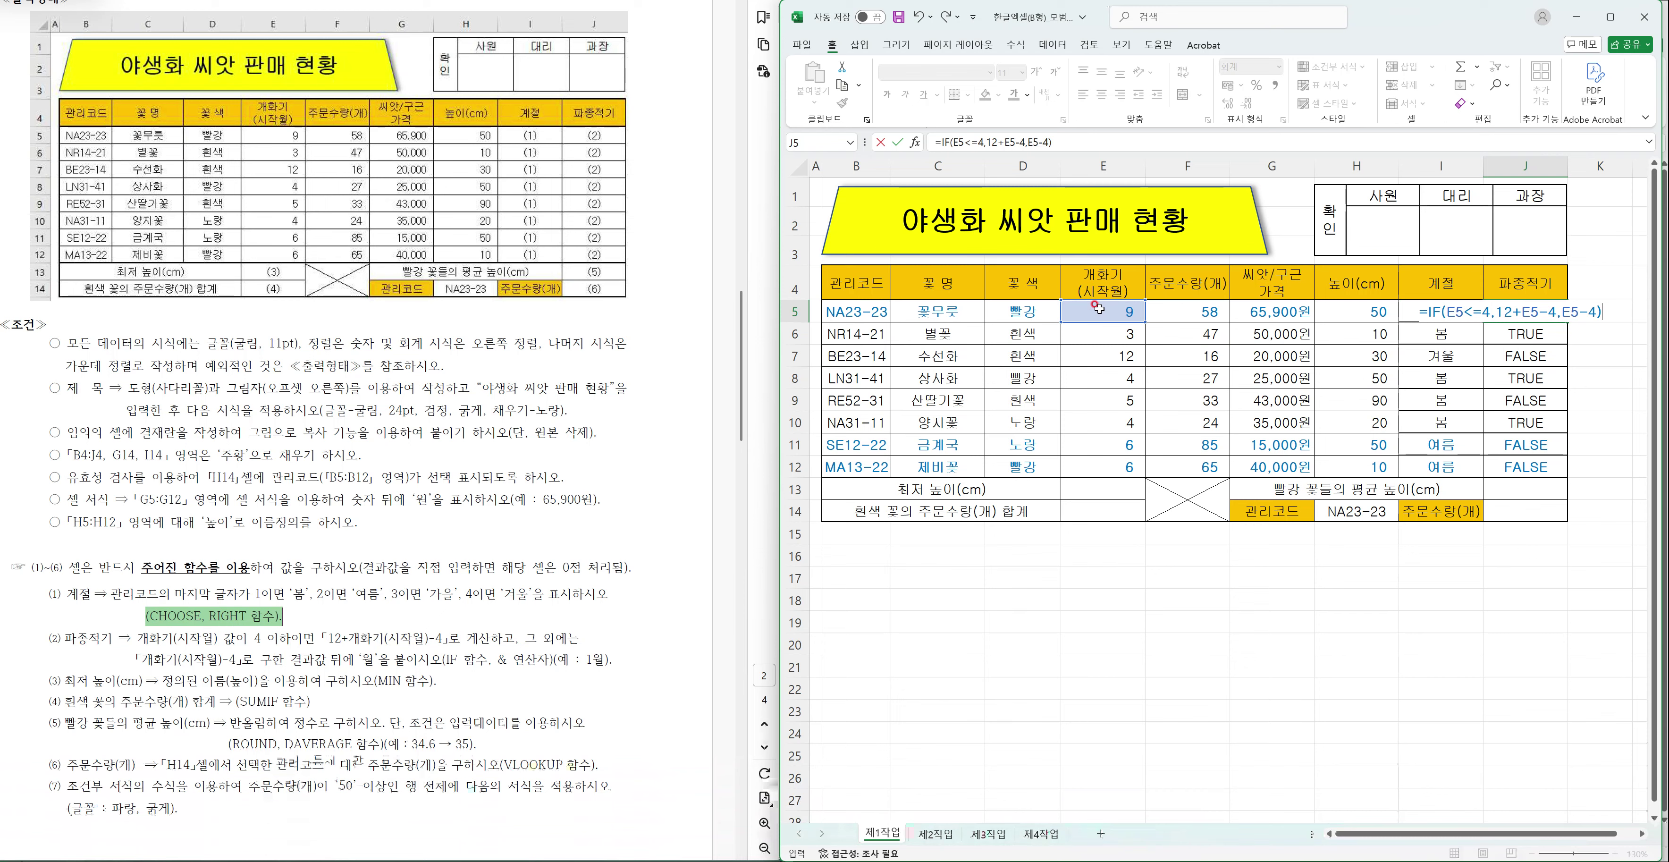
key("Return")
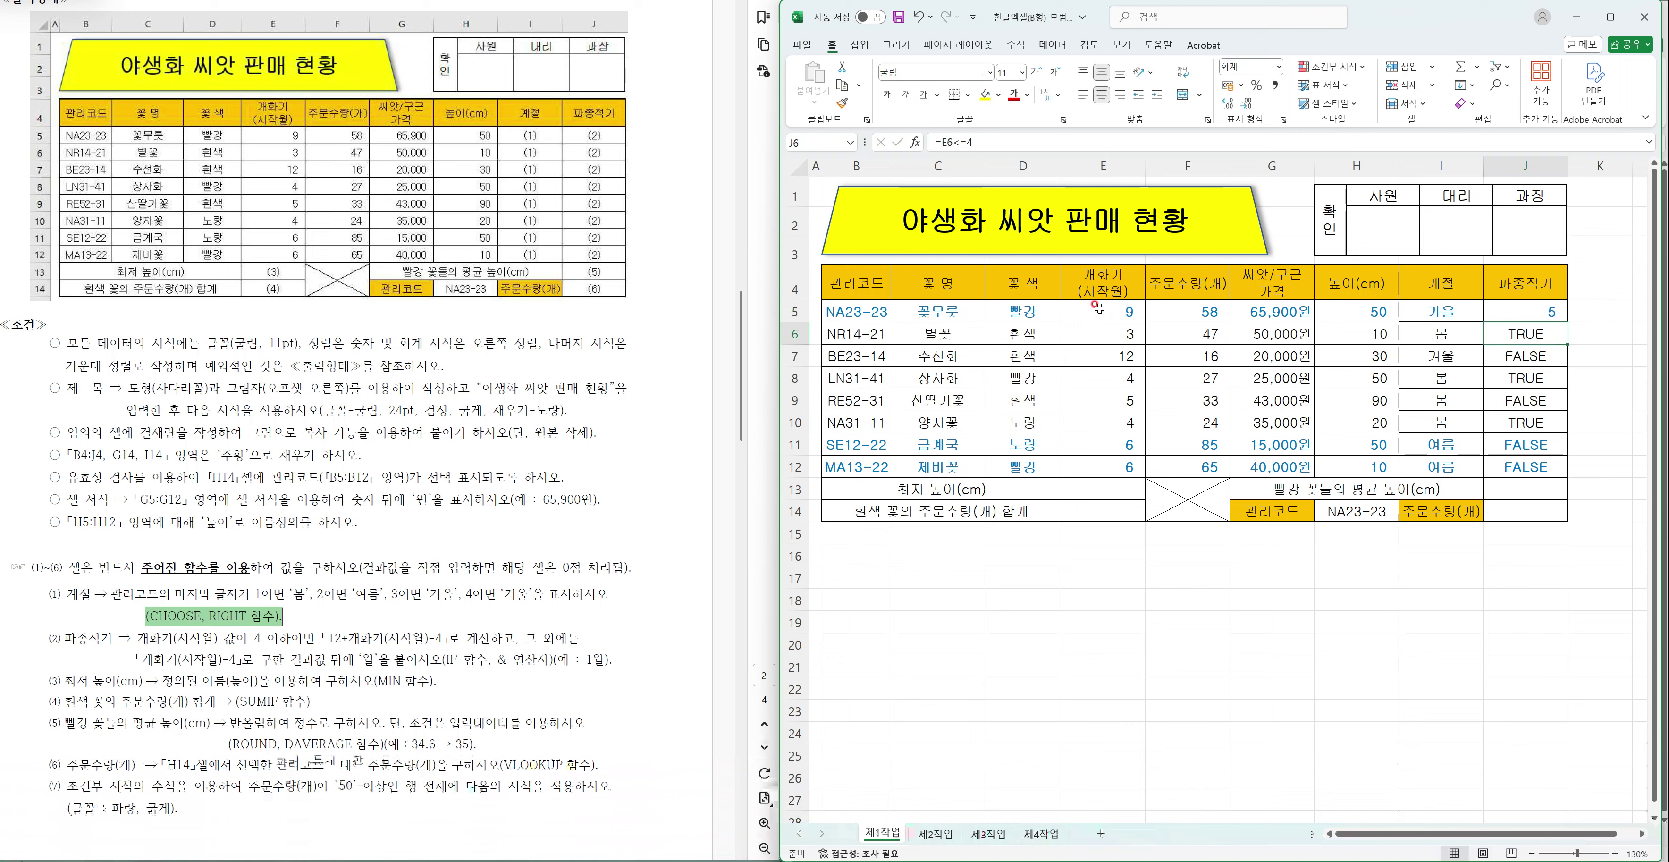
left_click(1525, 311)
left_click_drag(1567, 322, 1560, 471)
- Append &"월" to the IF formula in J5 and fill it down through J12
double_click(1516, 306)
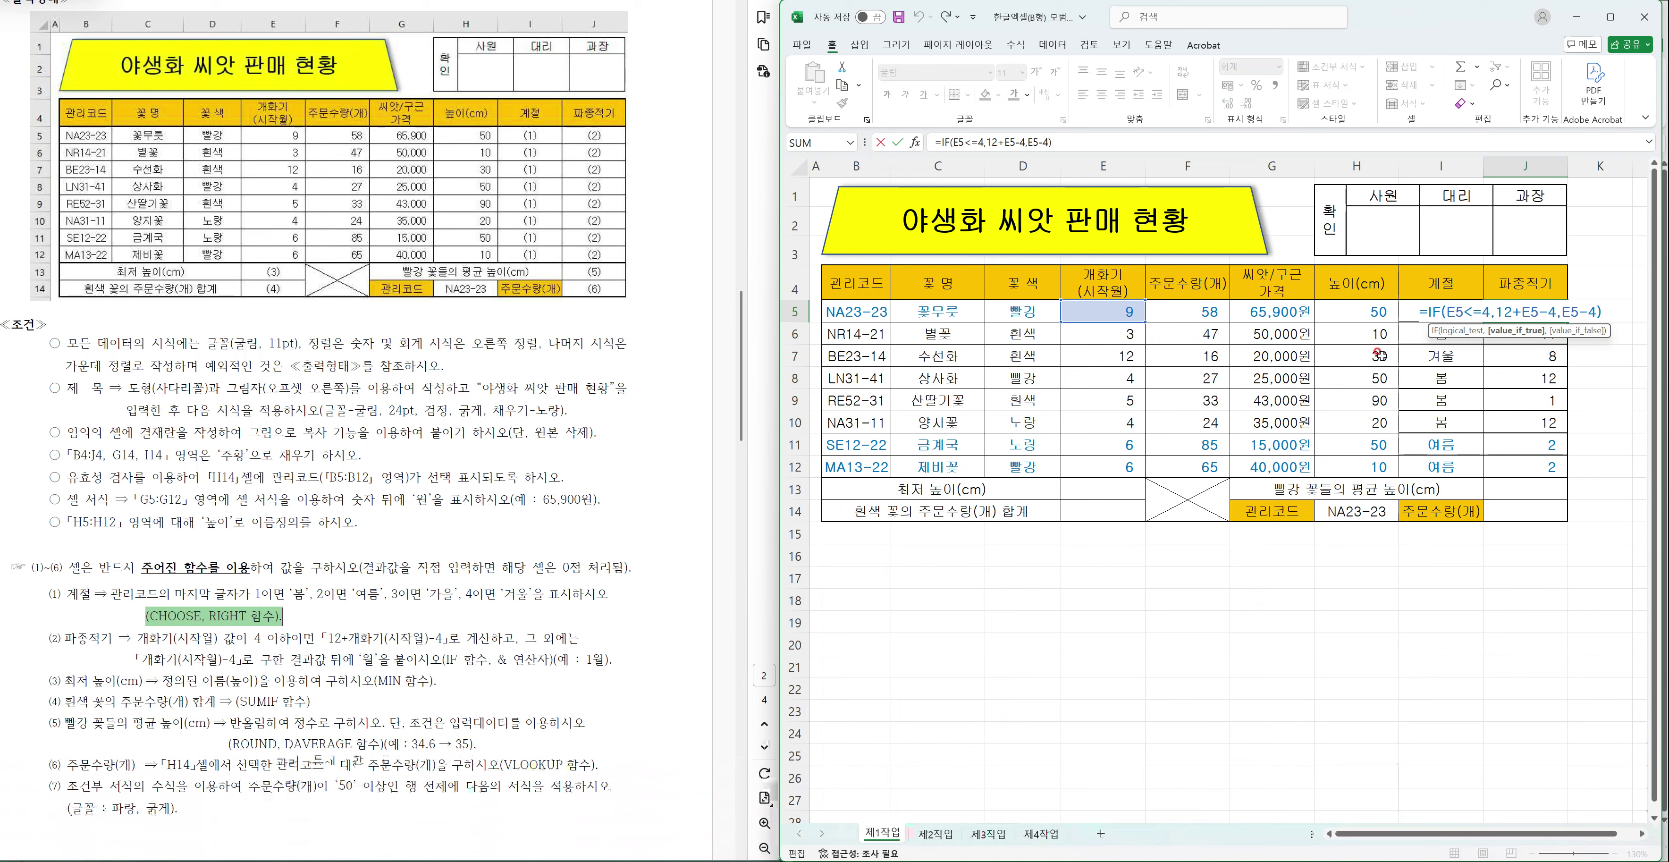
left_click(1620, 312)
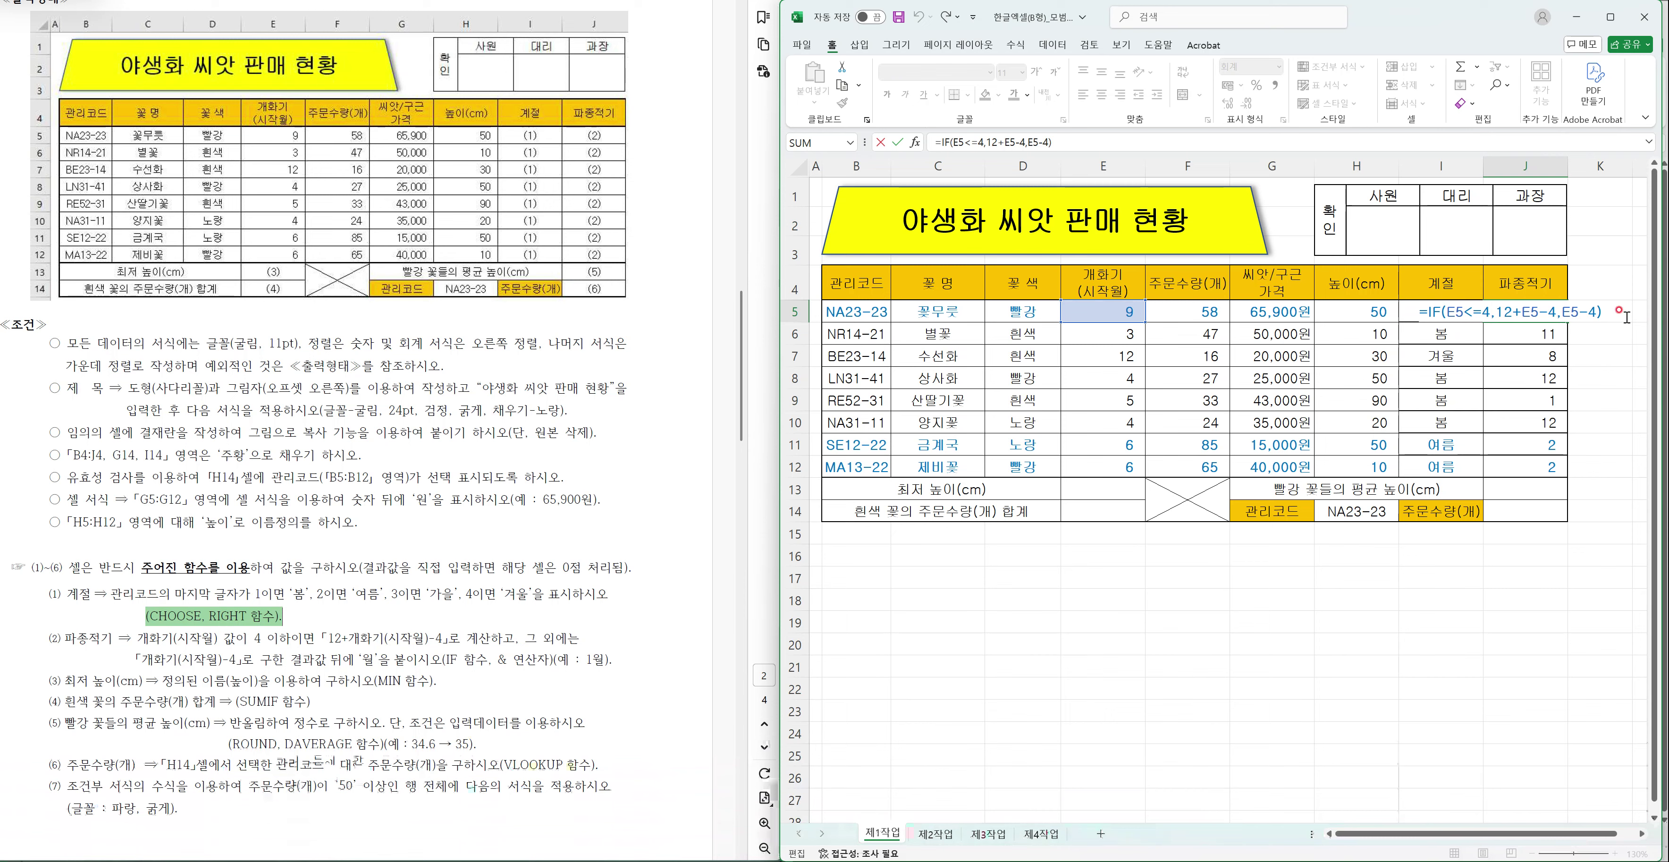
type("&\"월\"")
key("ctrl+Return")
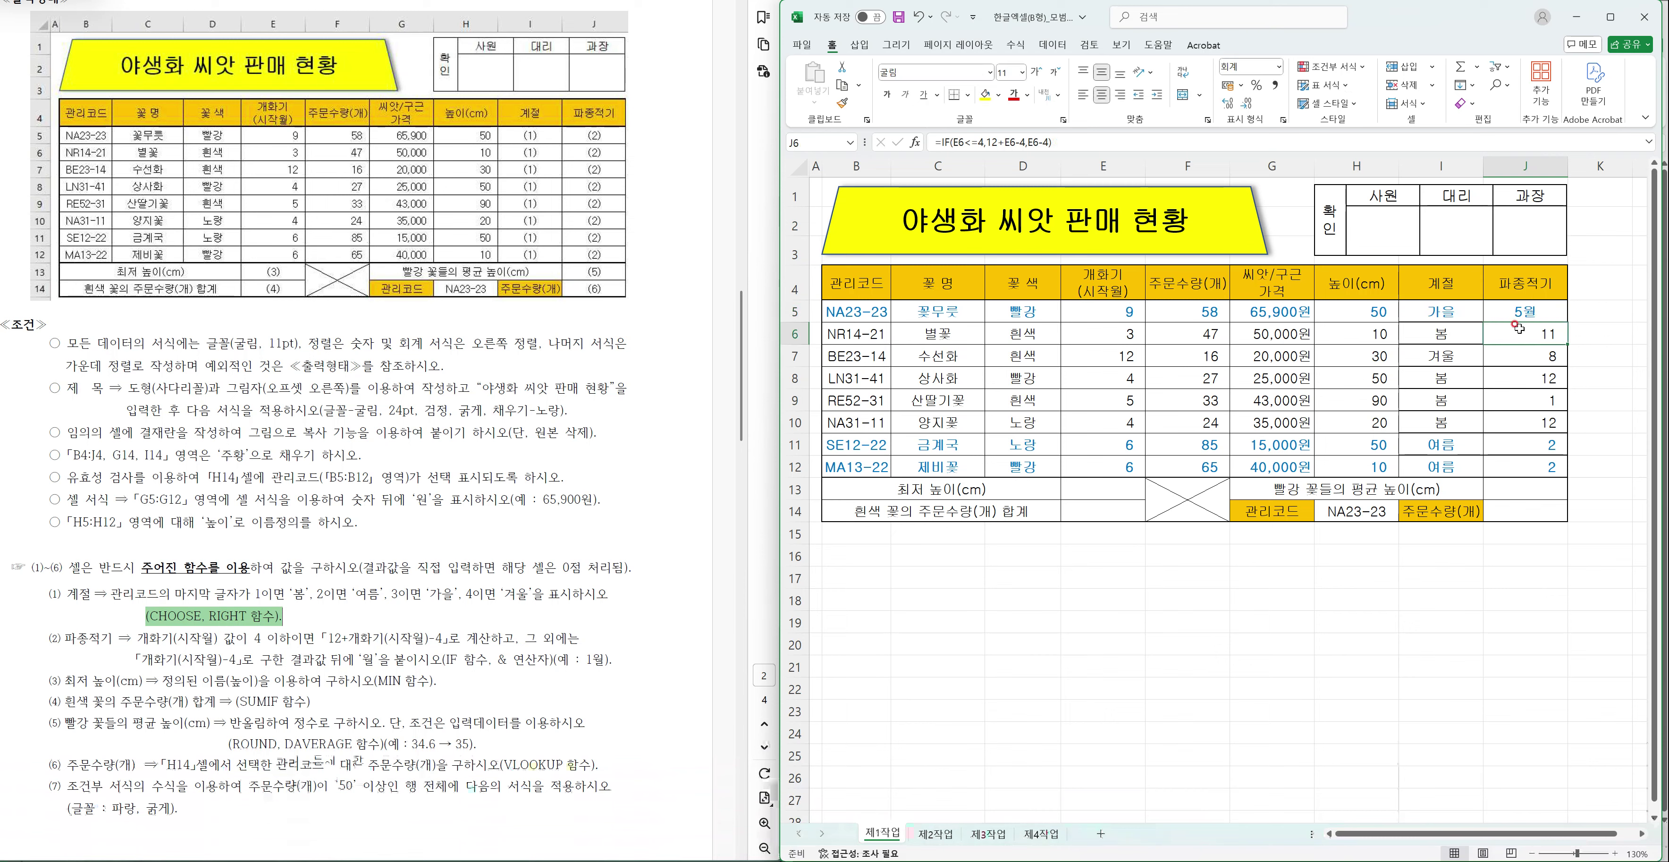
left_click_drag(1567, 324, 1537, 481)
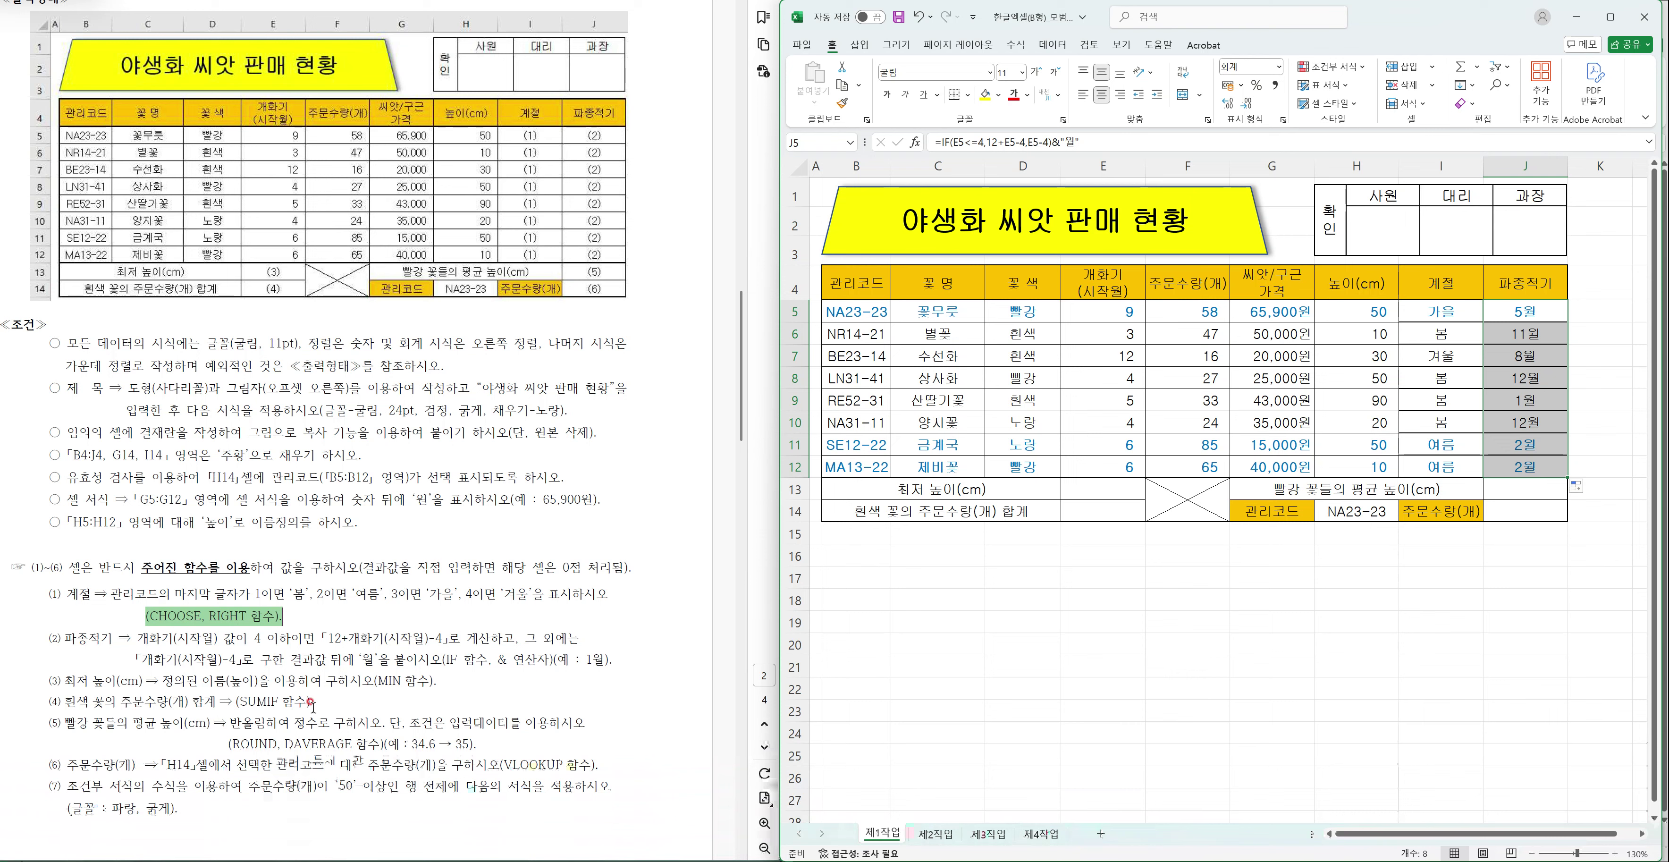
- Enter =MIN(높이) in E13 to find the minimum height, using the named range for H5:H12
left_click(392, 682)
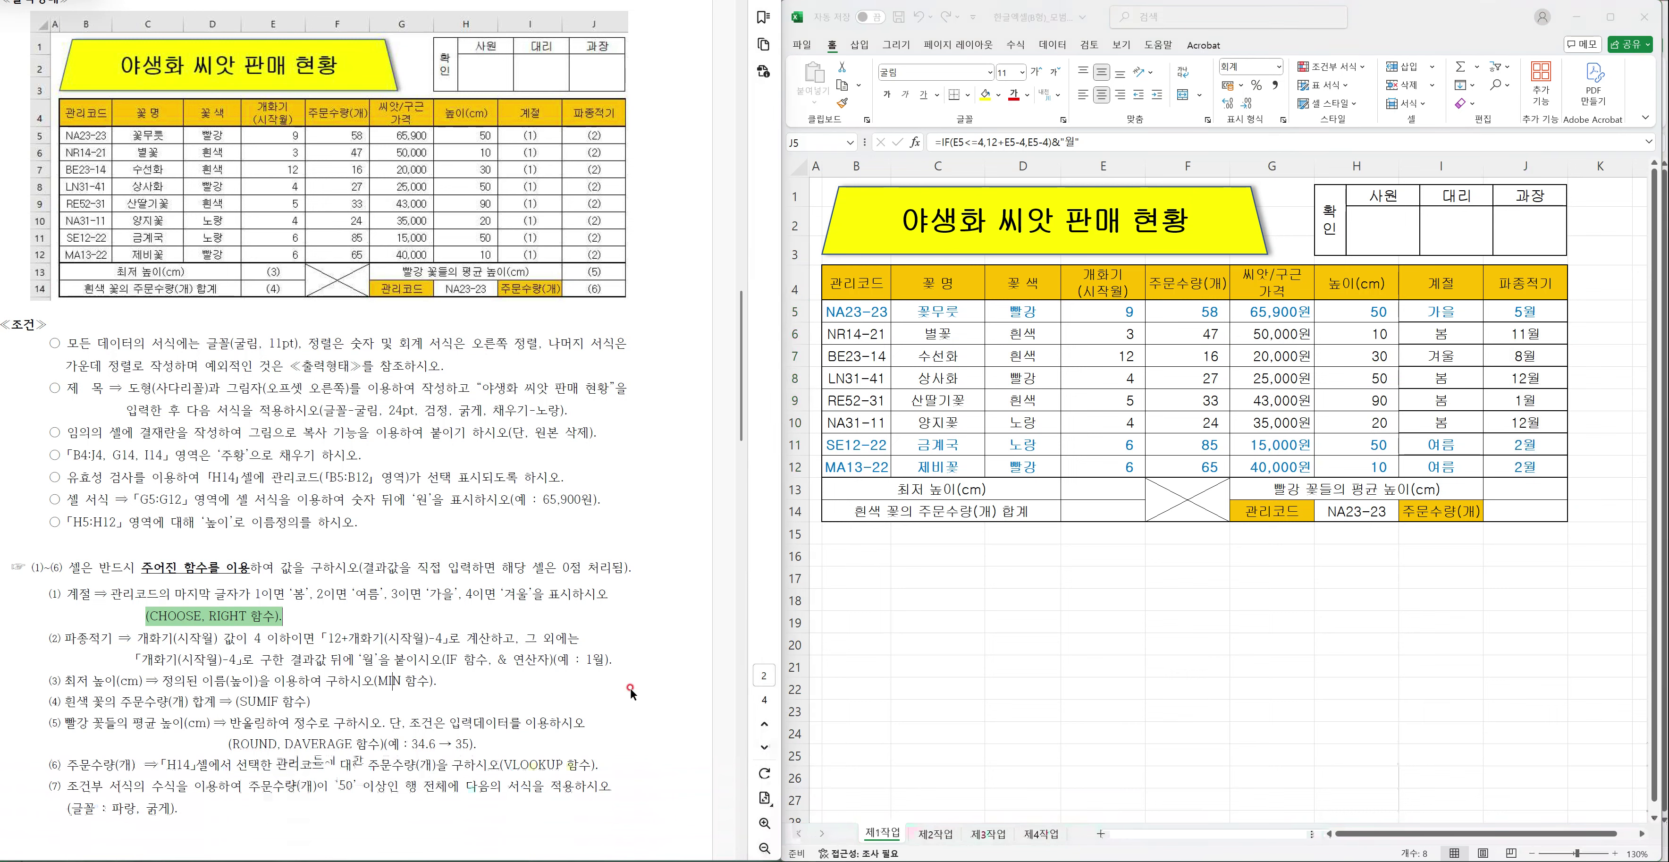
left_click(1121, 496)
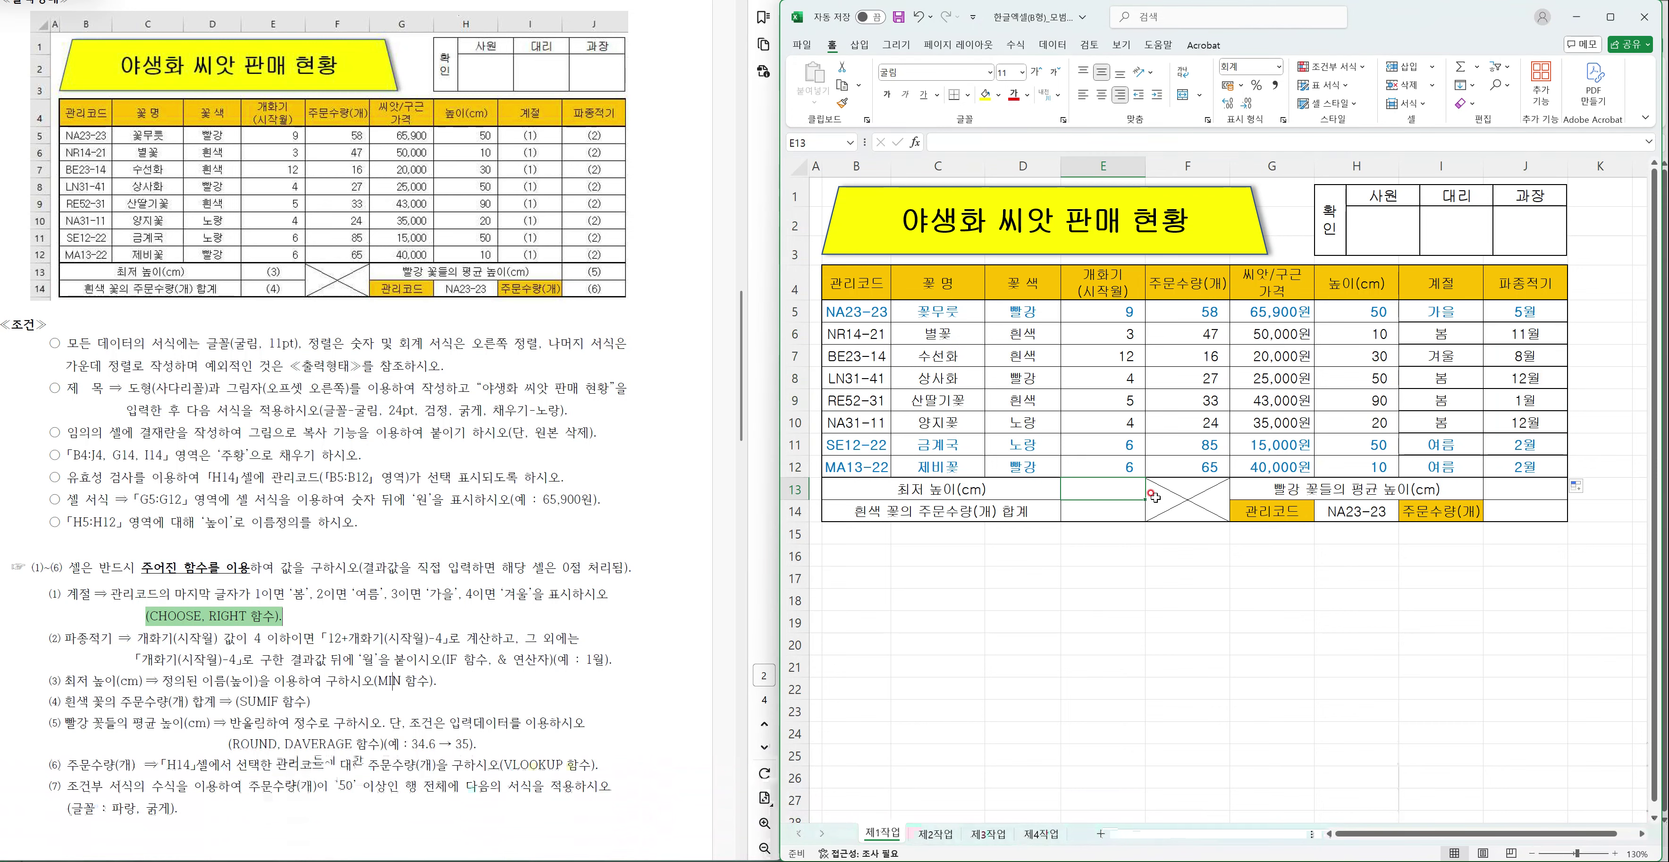
type("=MIN(")
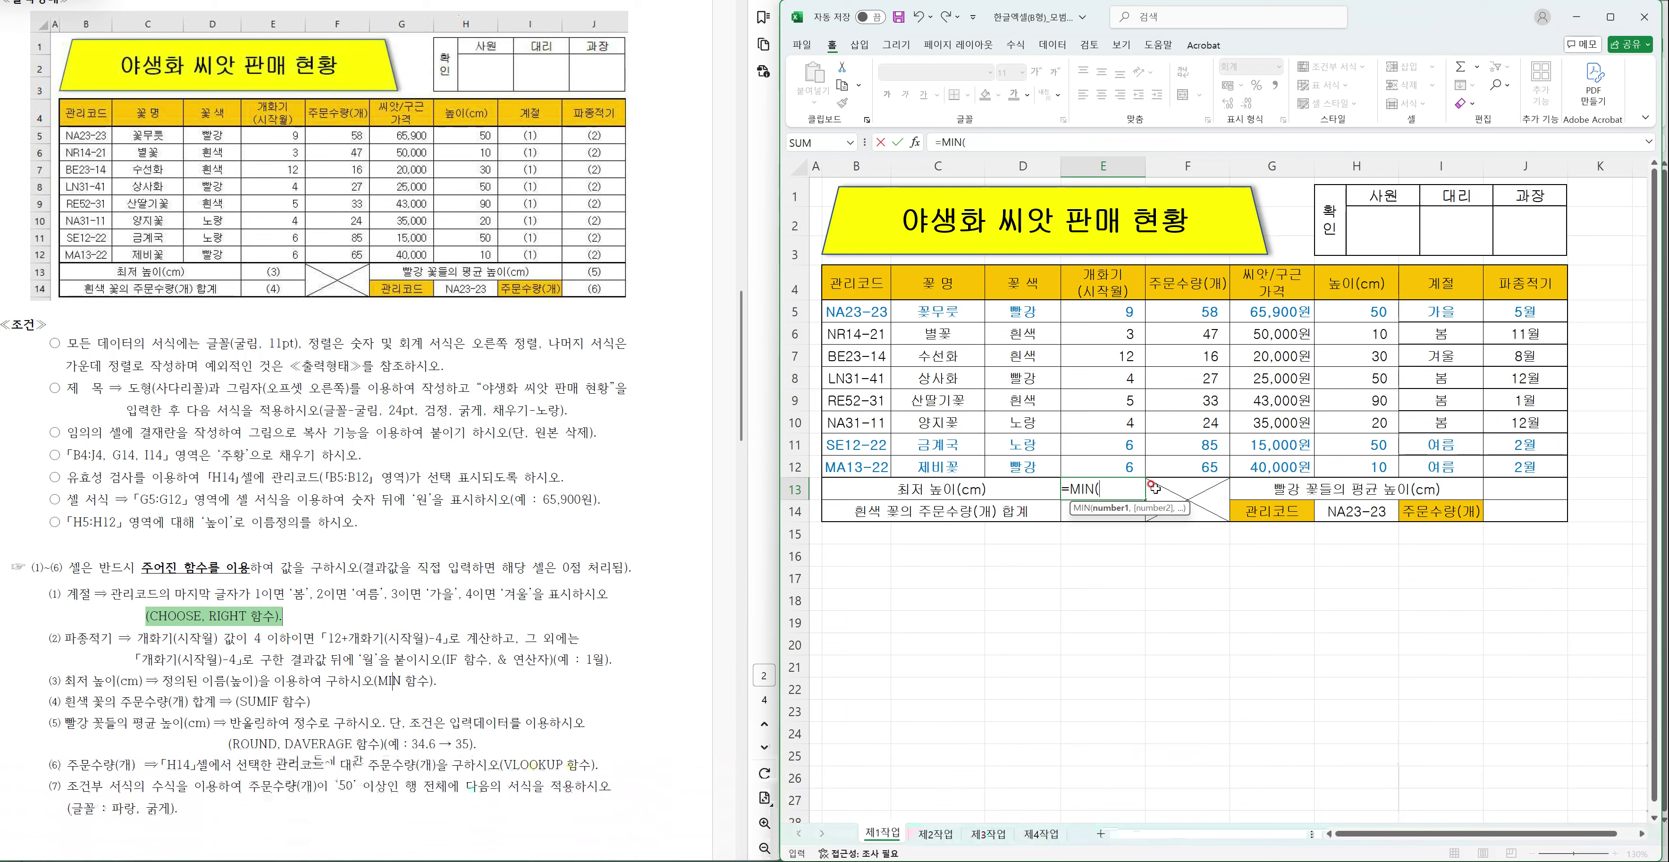
left_click_drag(1335, 311, 1363, 460)
type(")")
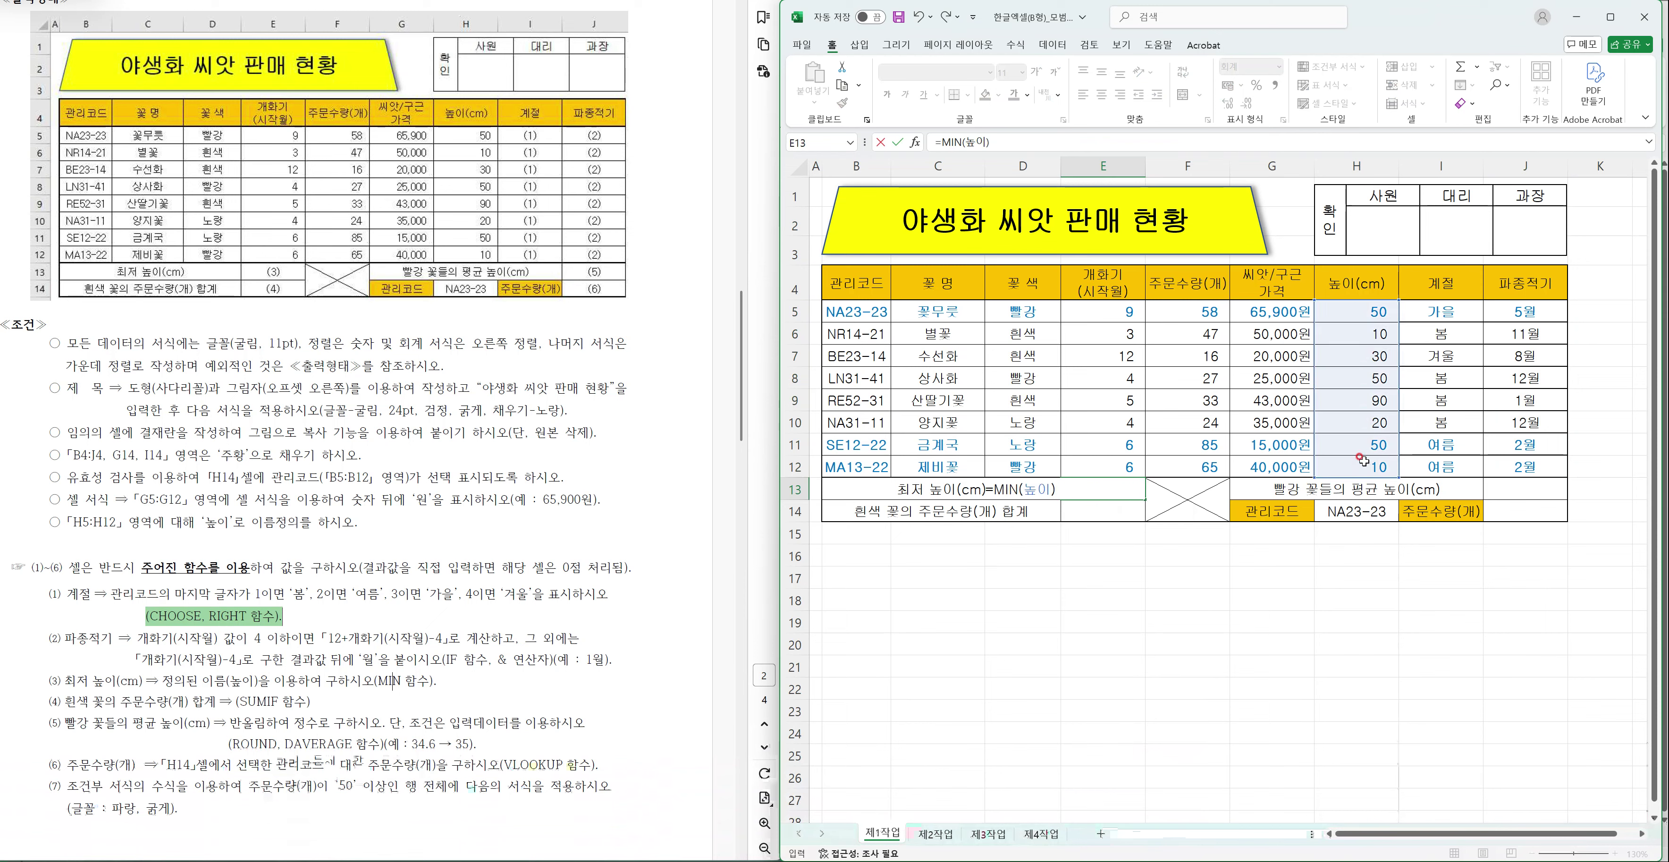
key("Return")
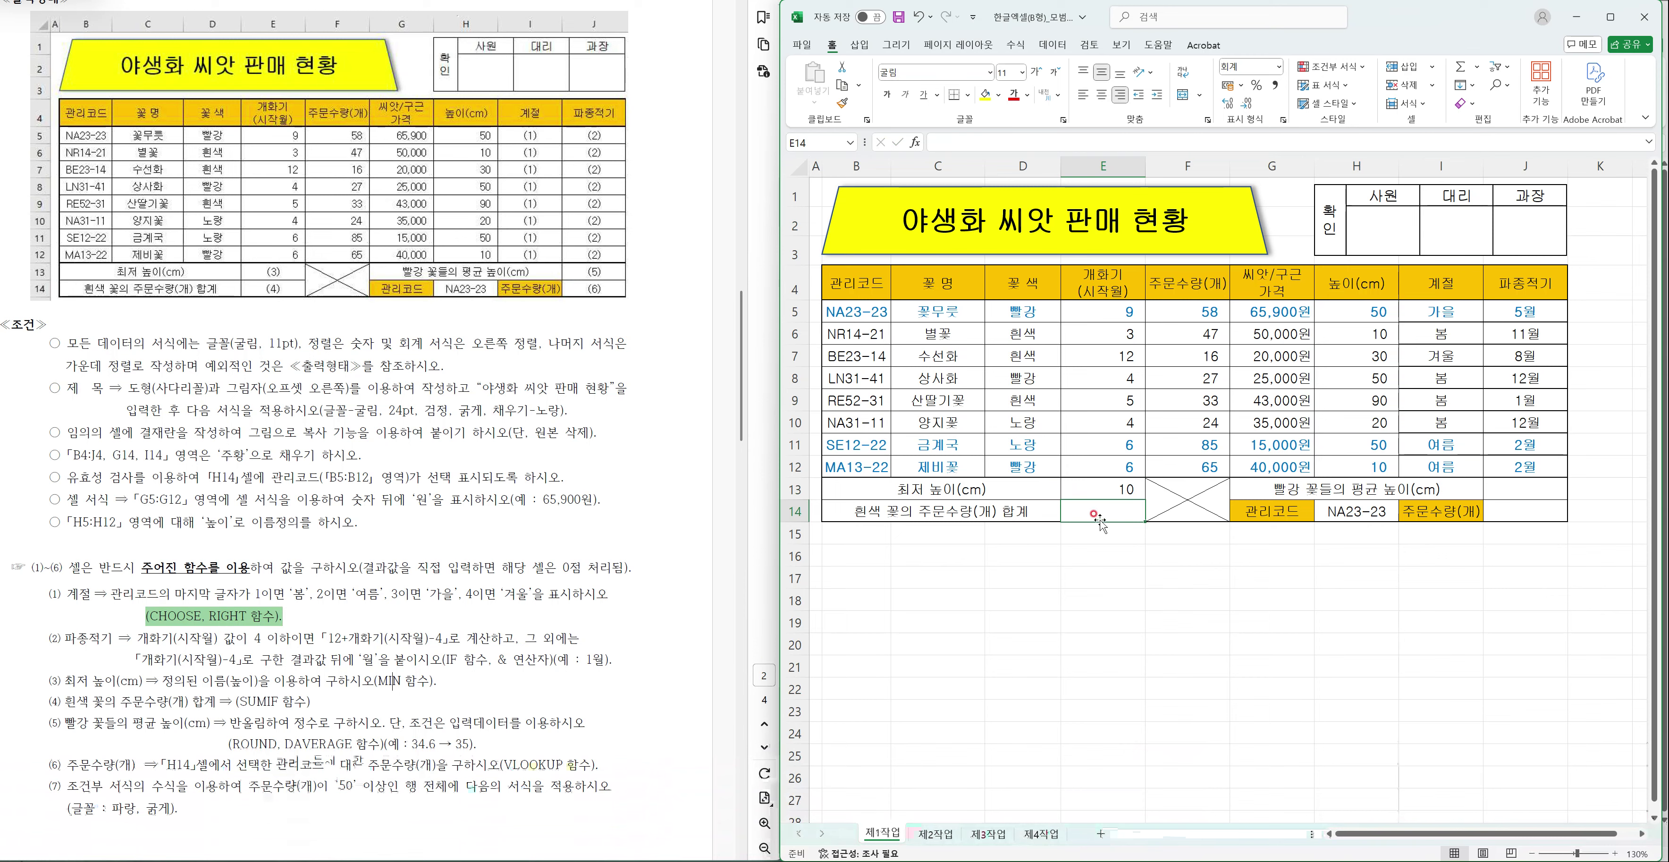
- Enter =SUMIF(D5:D12,"흰색",F5:F12) in E14 to total the order quantity of the white flowers
type("=녀ㅡ")
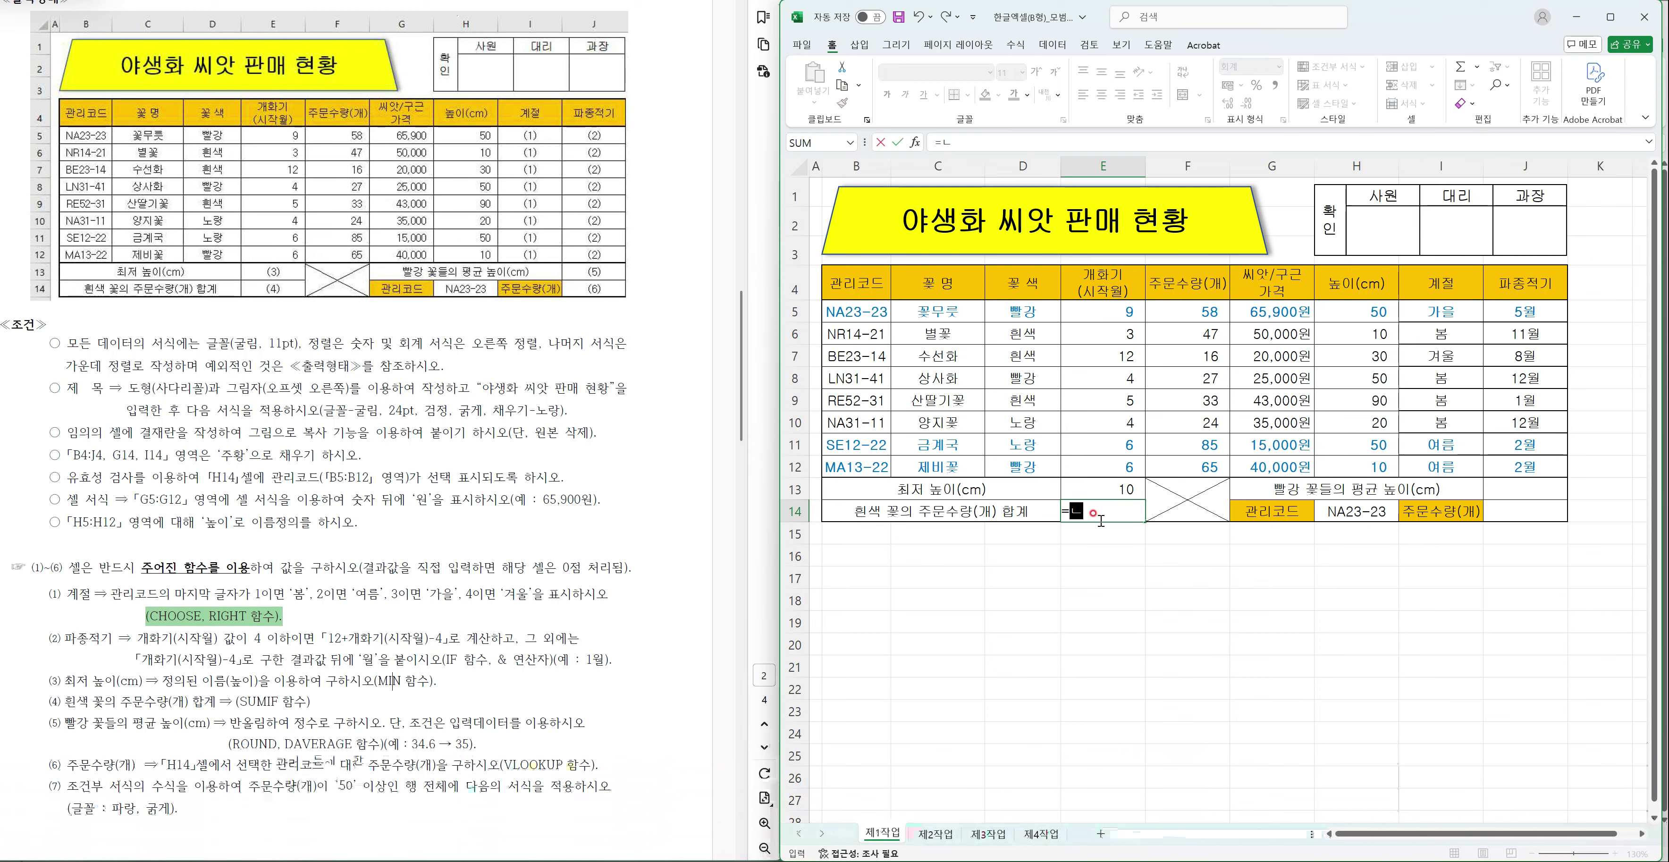
key("BackSpace")
key("BackSpace")
type("SUMIF(")
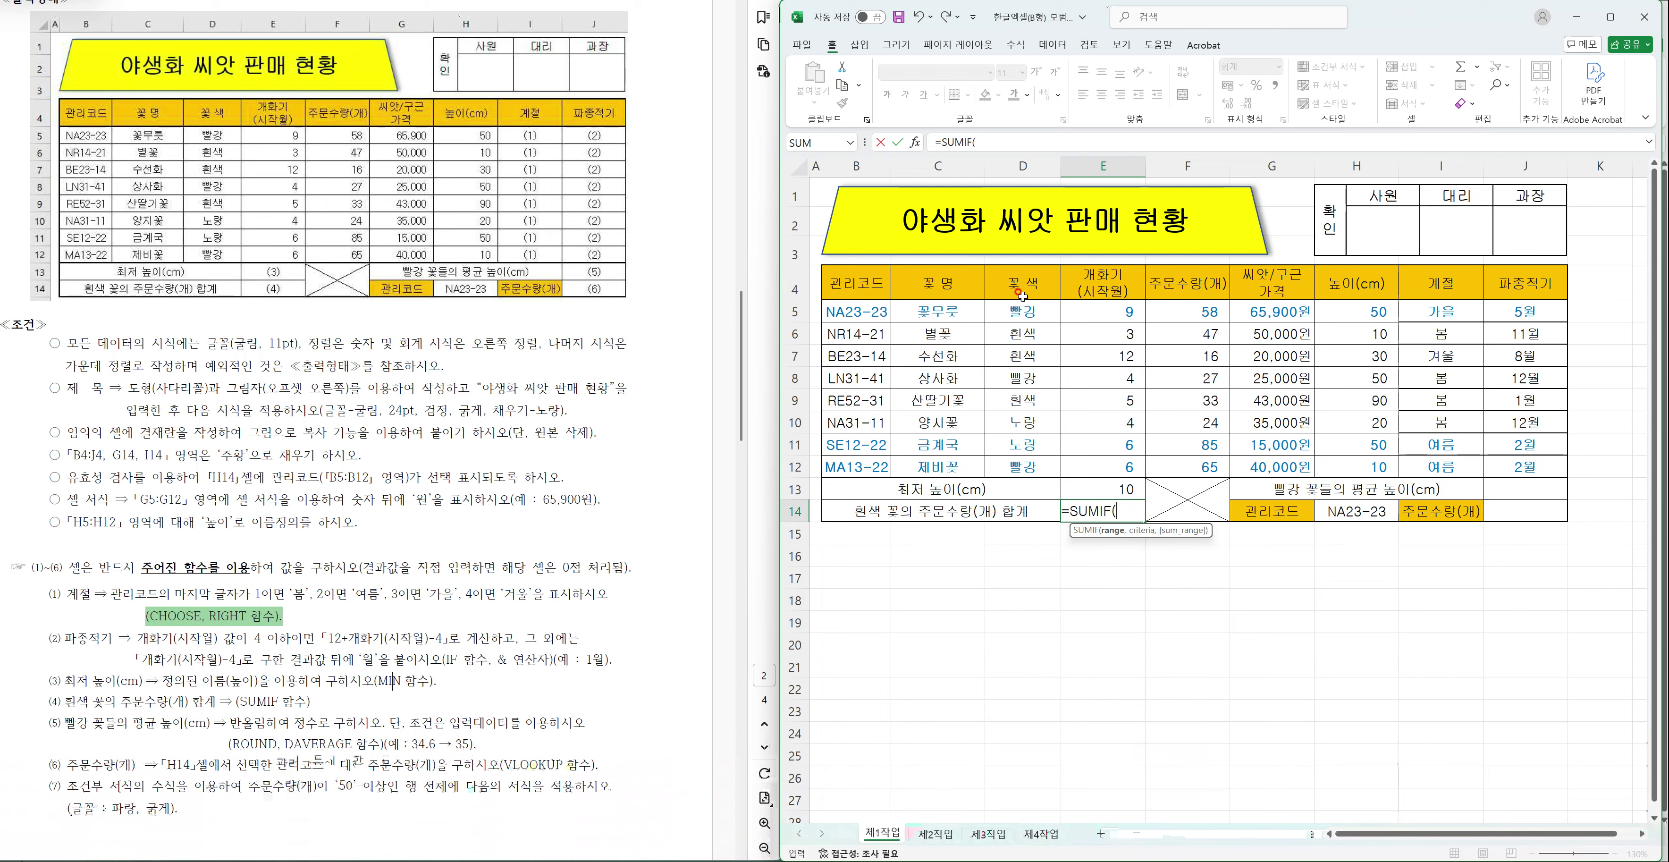
left_click_drag(1022, 310, 1026, 454)
type(",\"흰색\",")
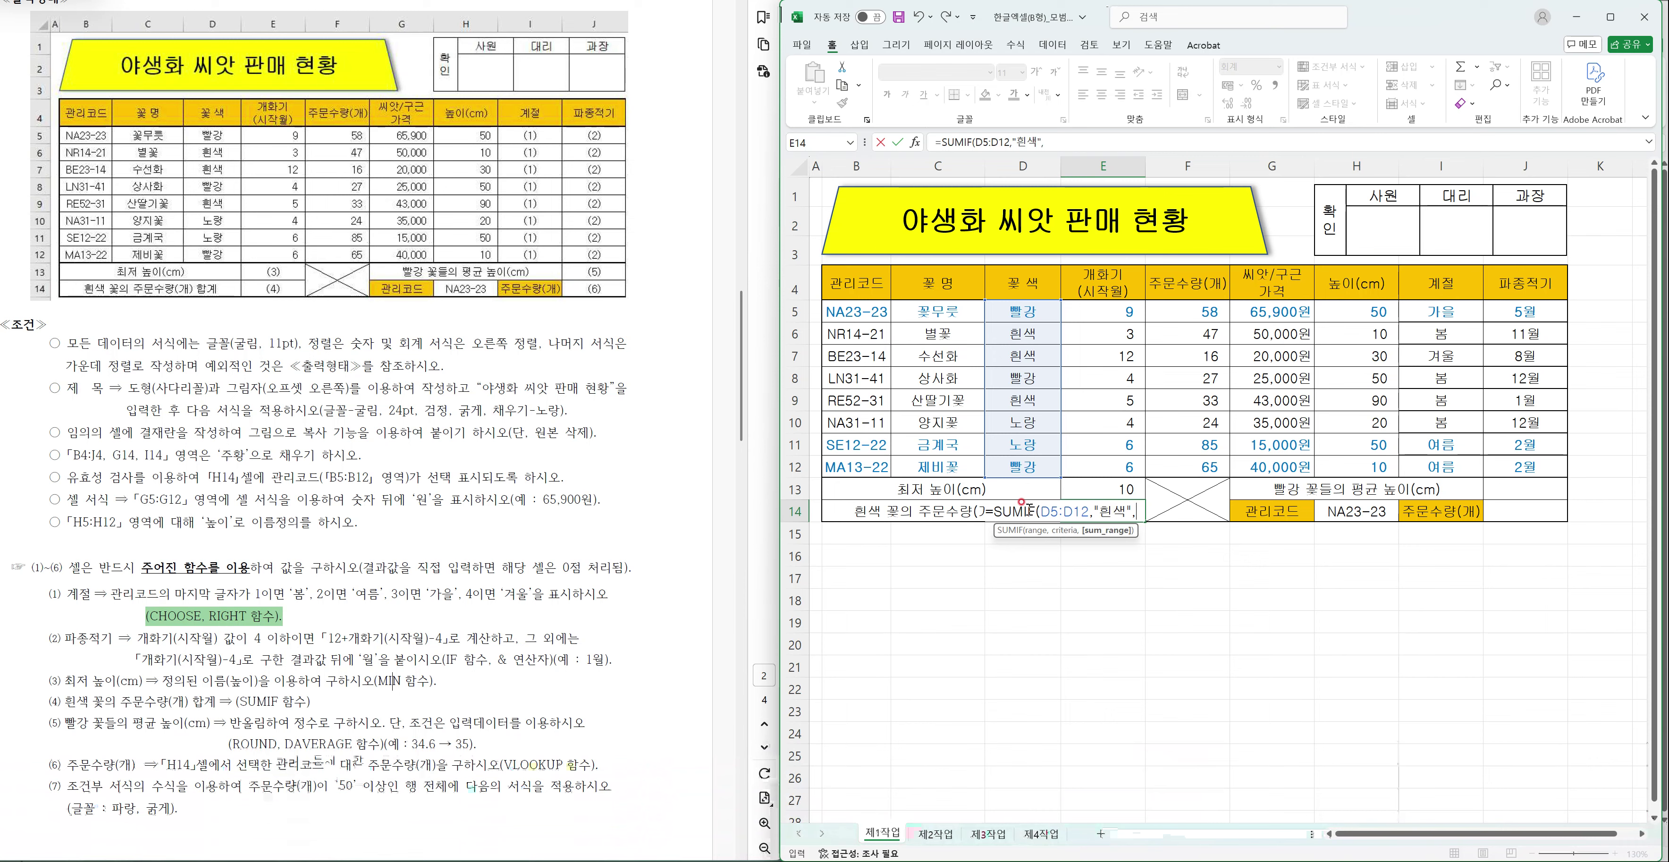
left_click_drag(1198, 311, 1217, 467)
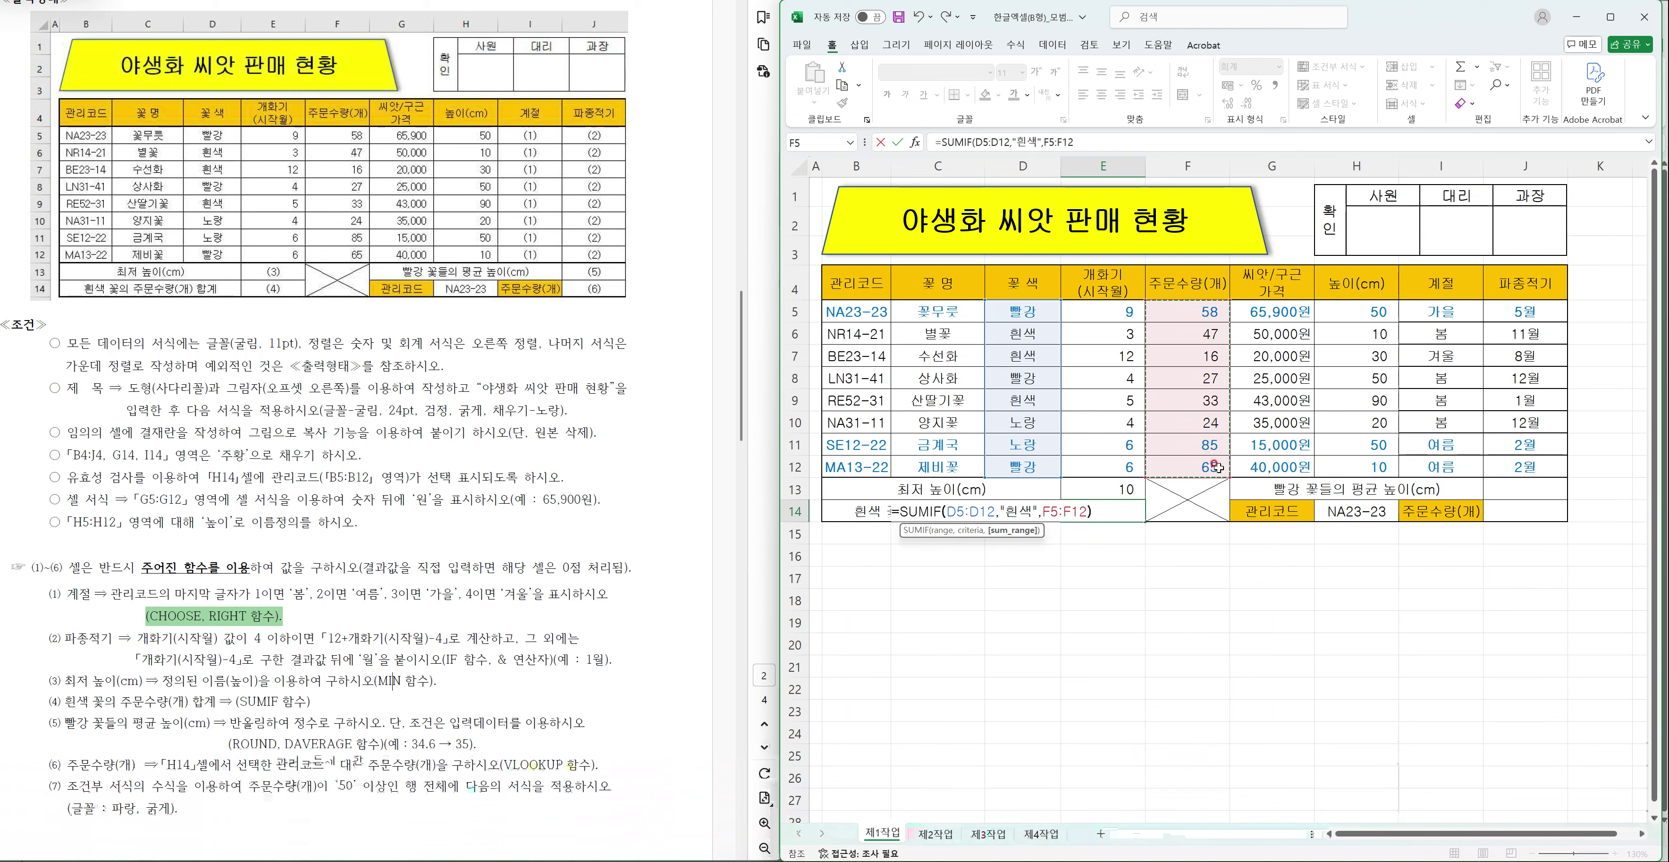
type(")")
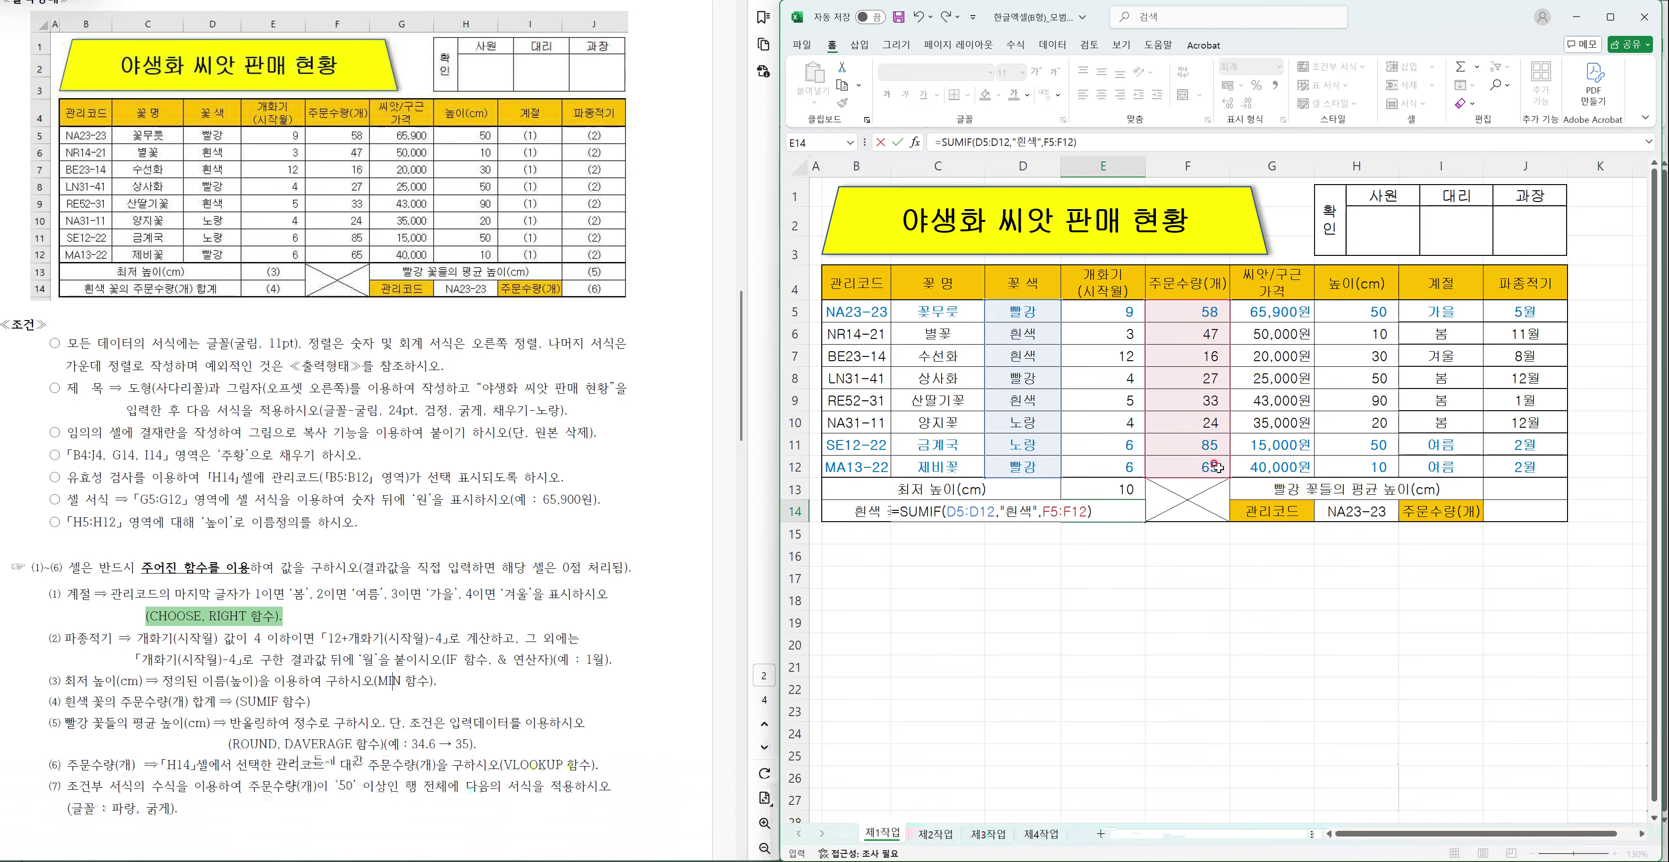
key("Return")
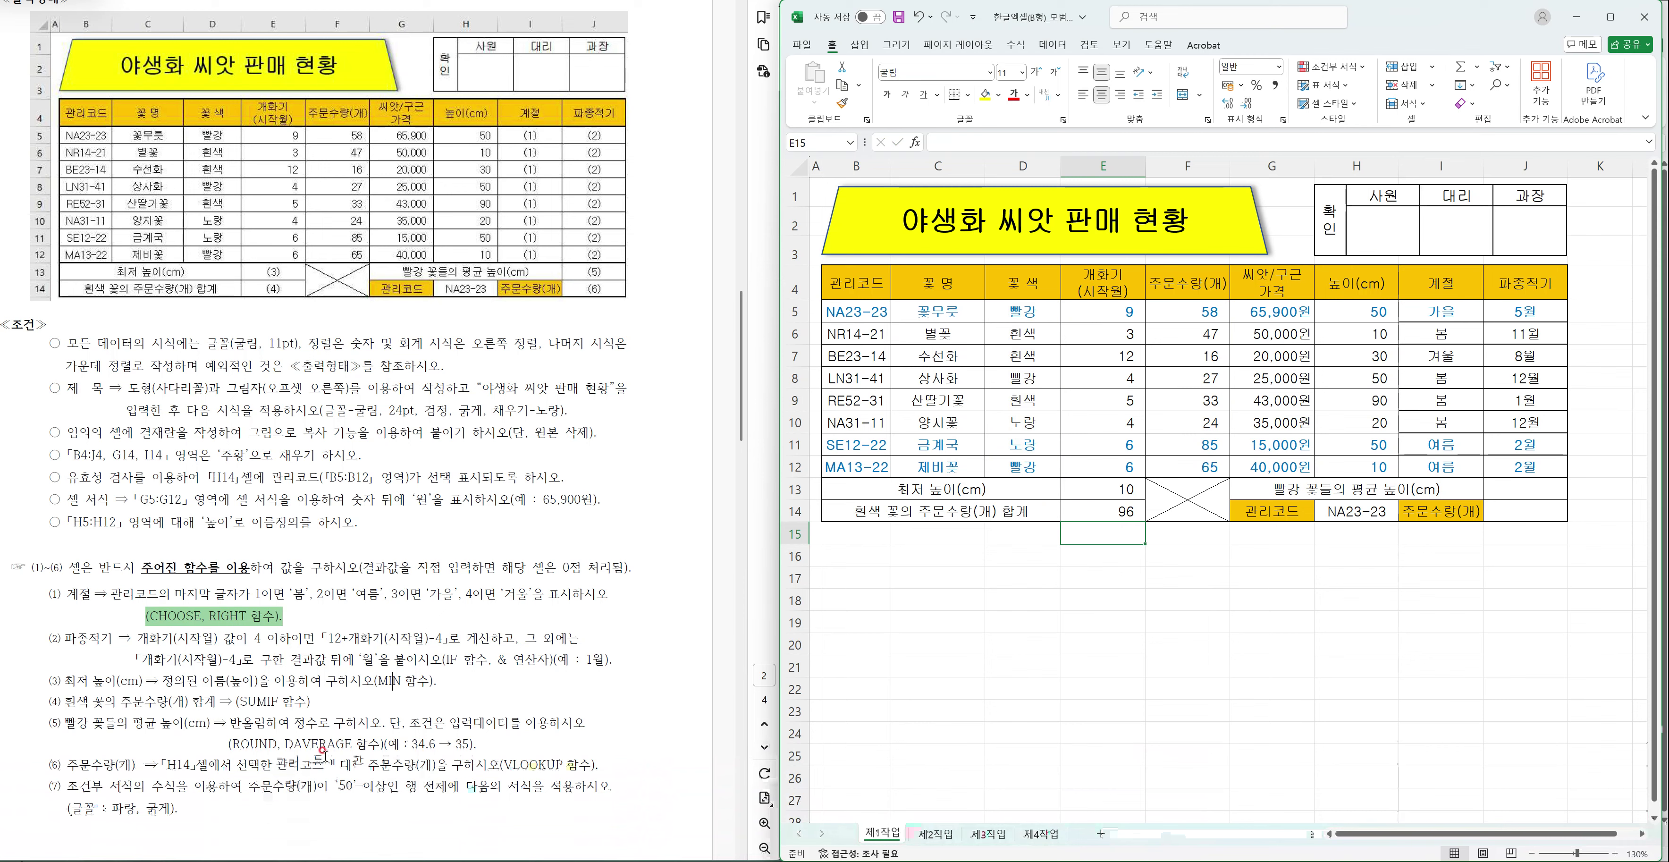
- Enter =DAVERAGE(B4:H12,H4,D4:D5) in J13 to average the height of the 빨강 flowers
left_click(1530, 485)
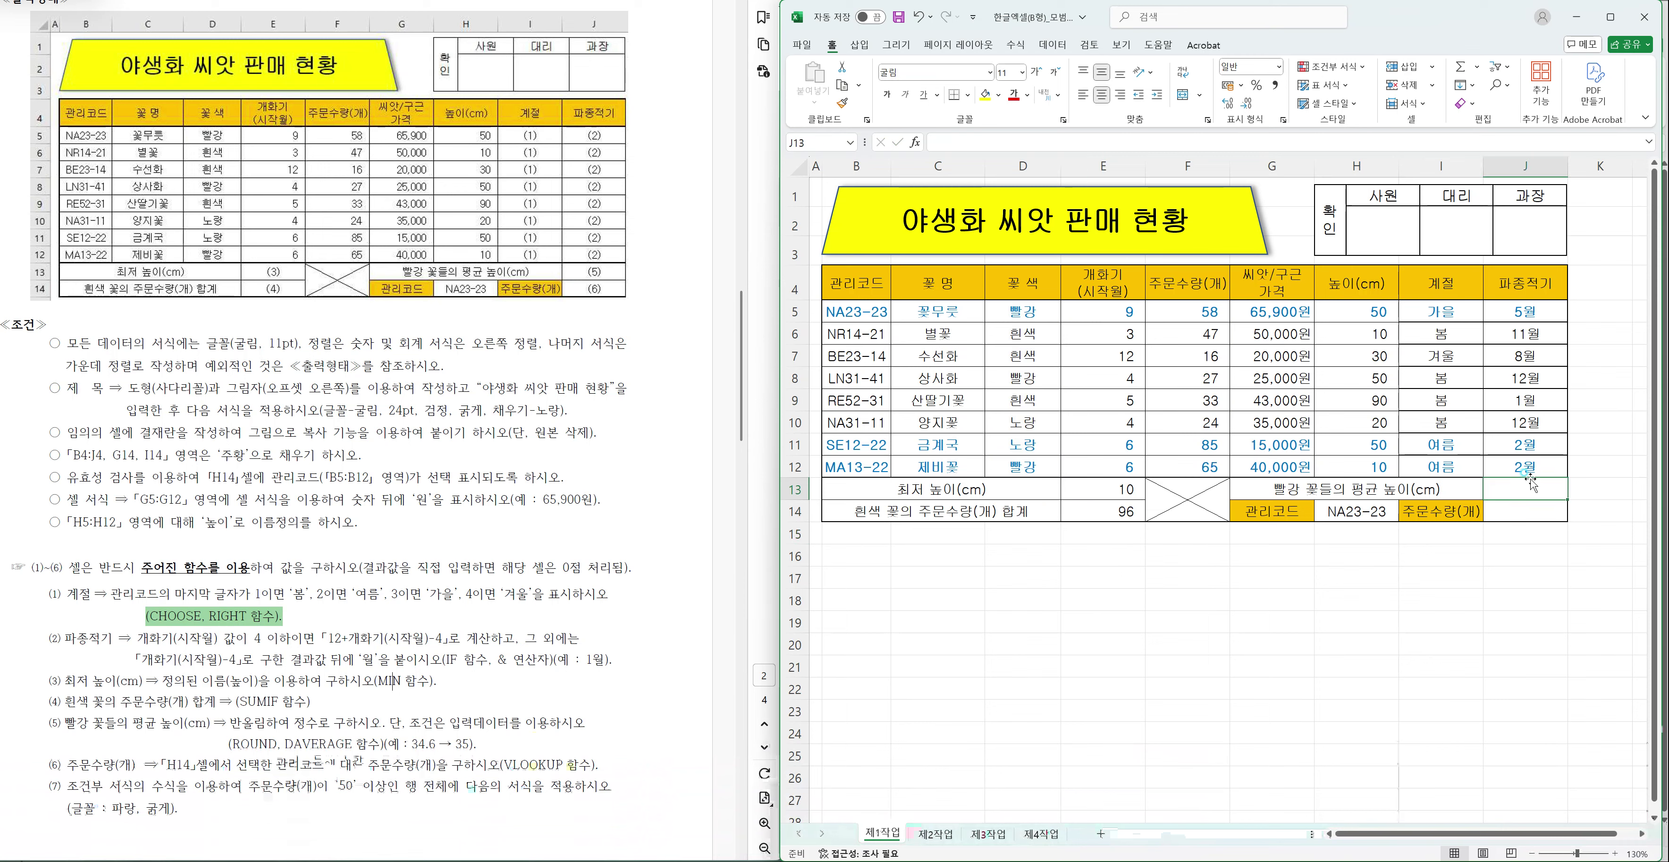
type("=DAVERAGE(")
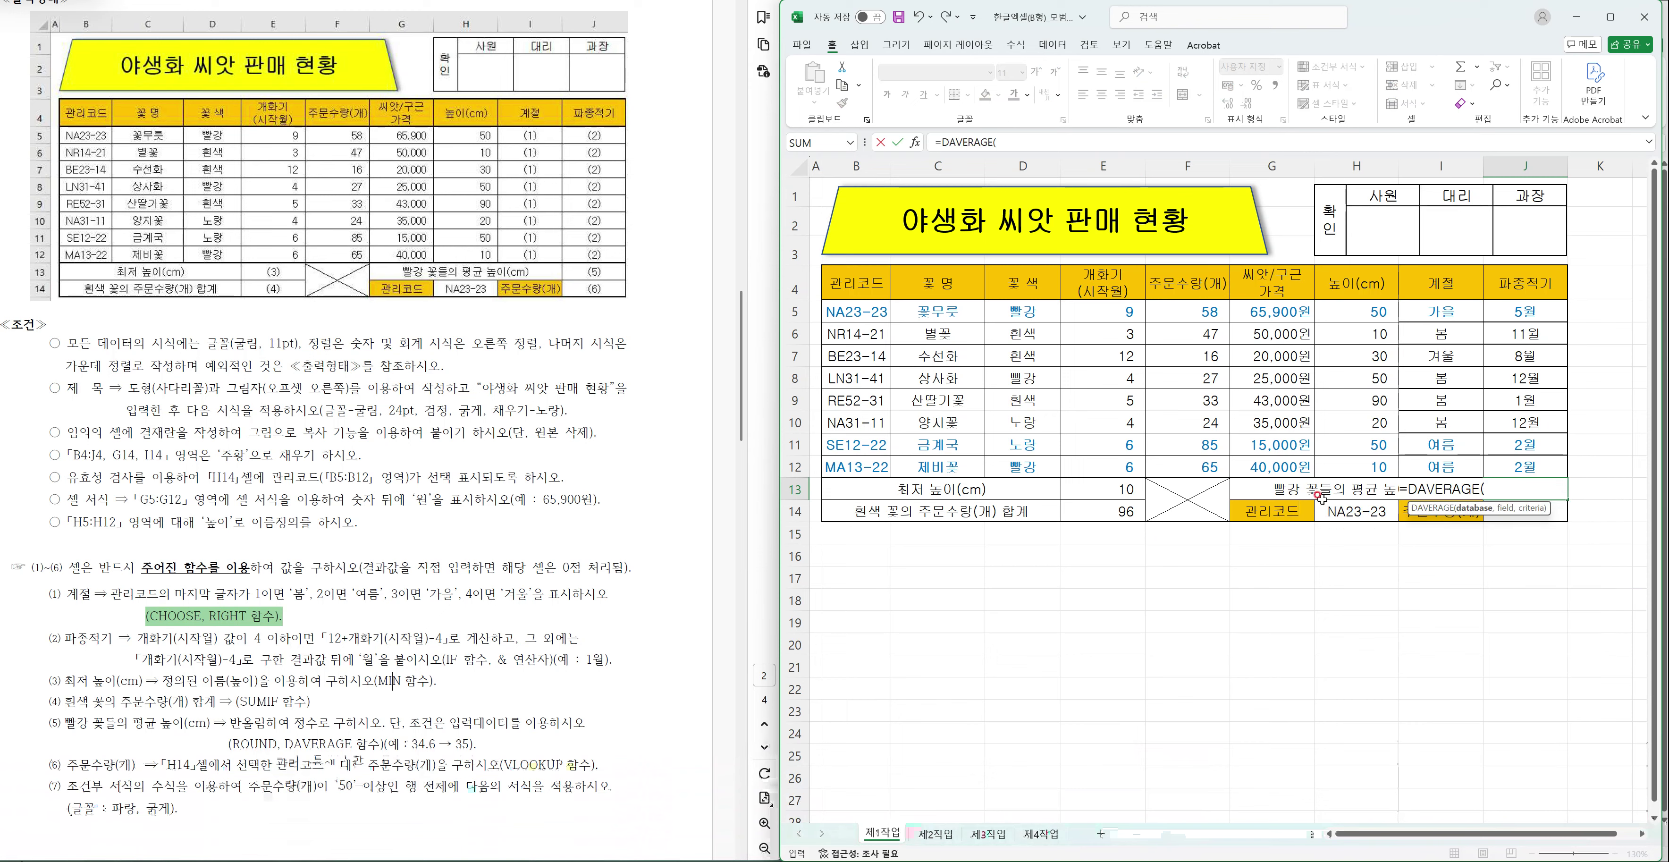
left_click_drag(833, 279, 1345, 467)
type(",")
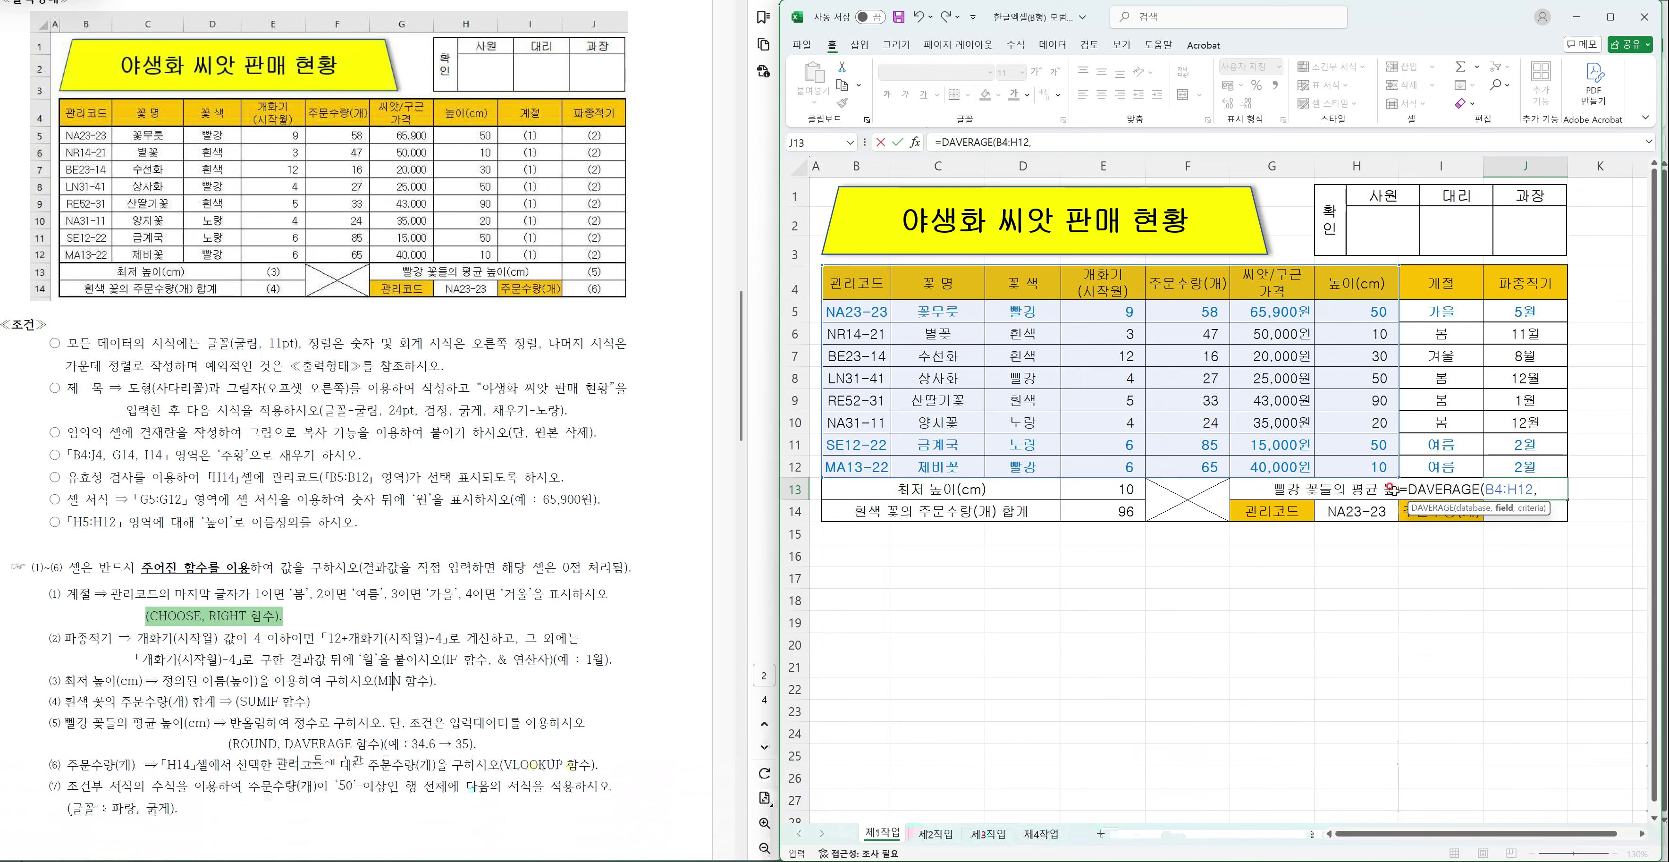
left_click(1382, 296)
type(",")
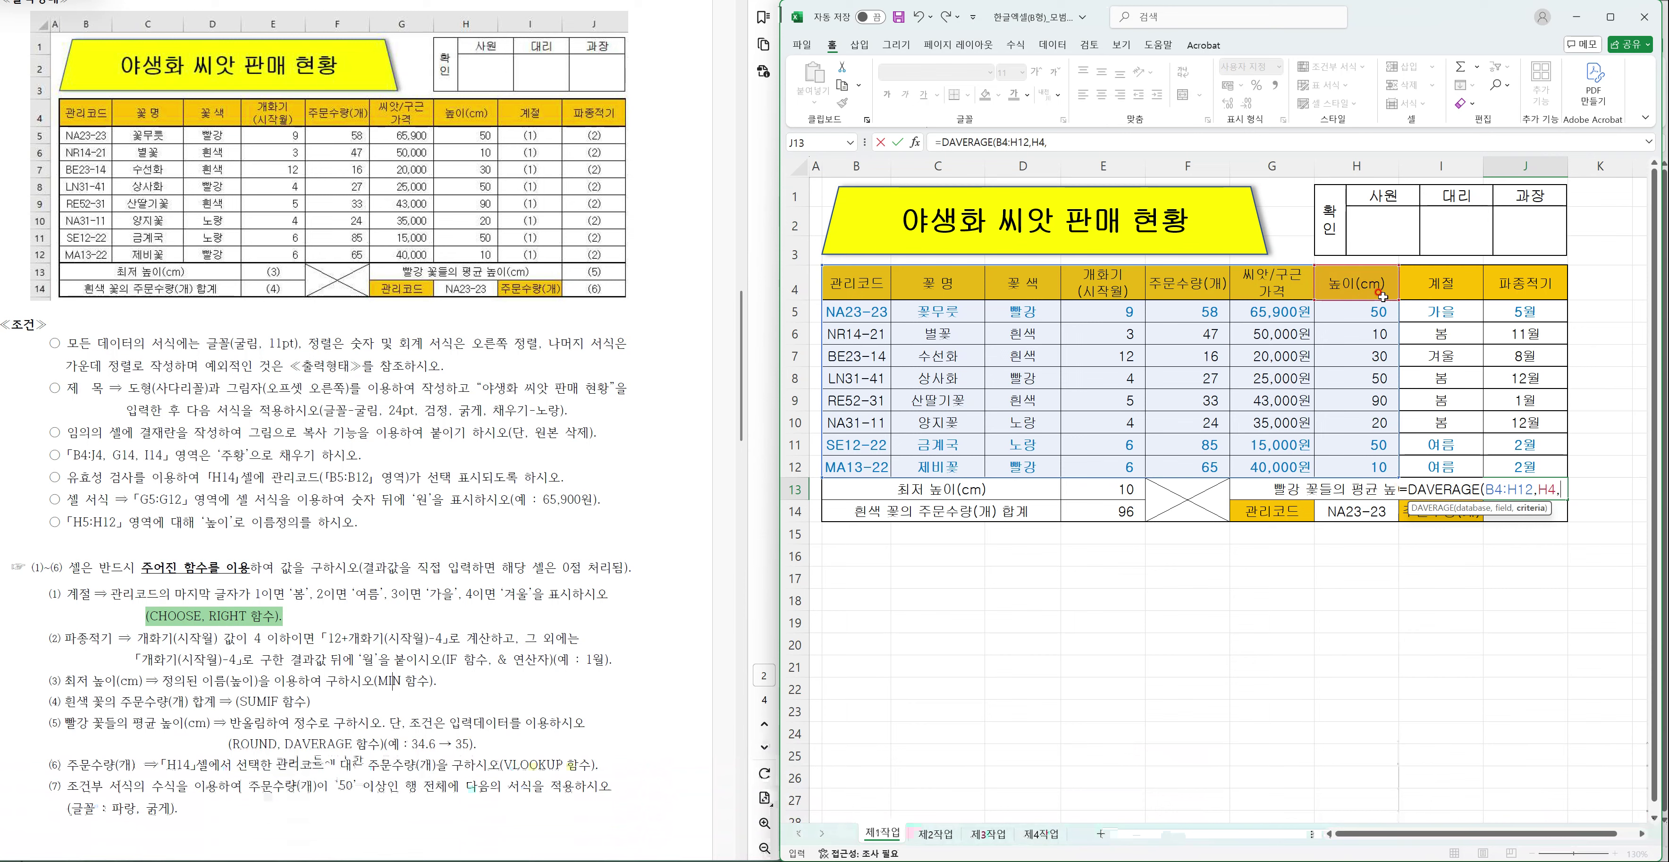
left_click_drag(1017, 294, 1020, 315)
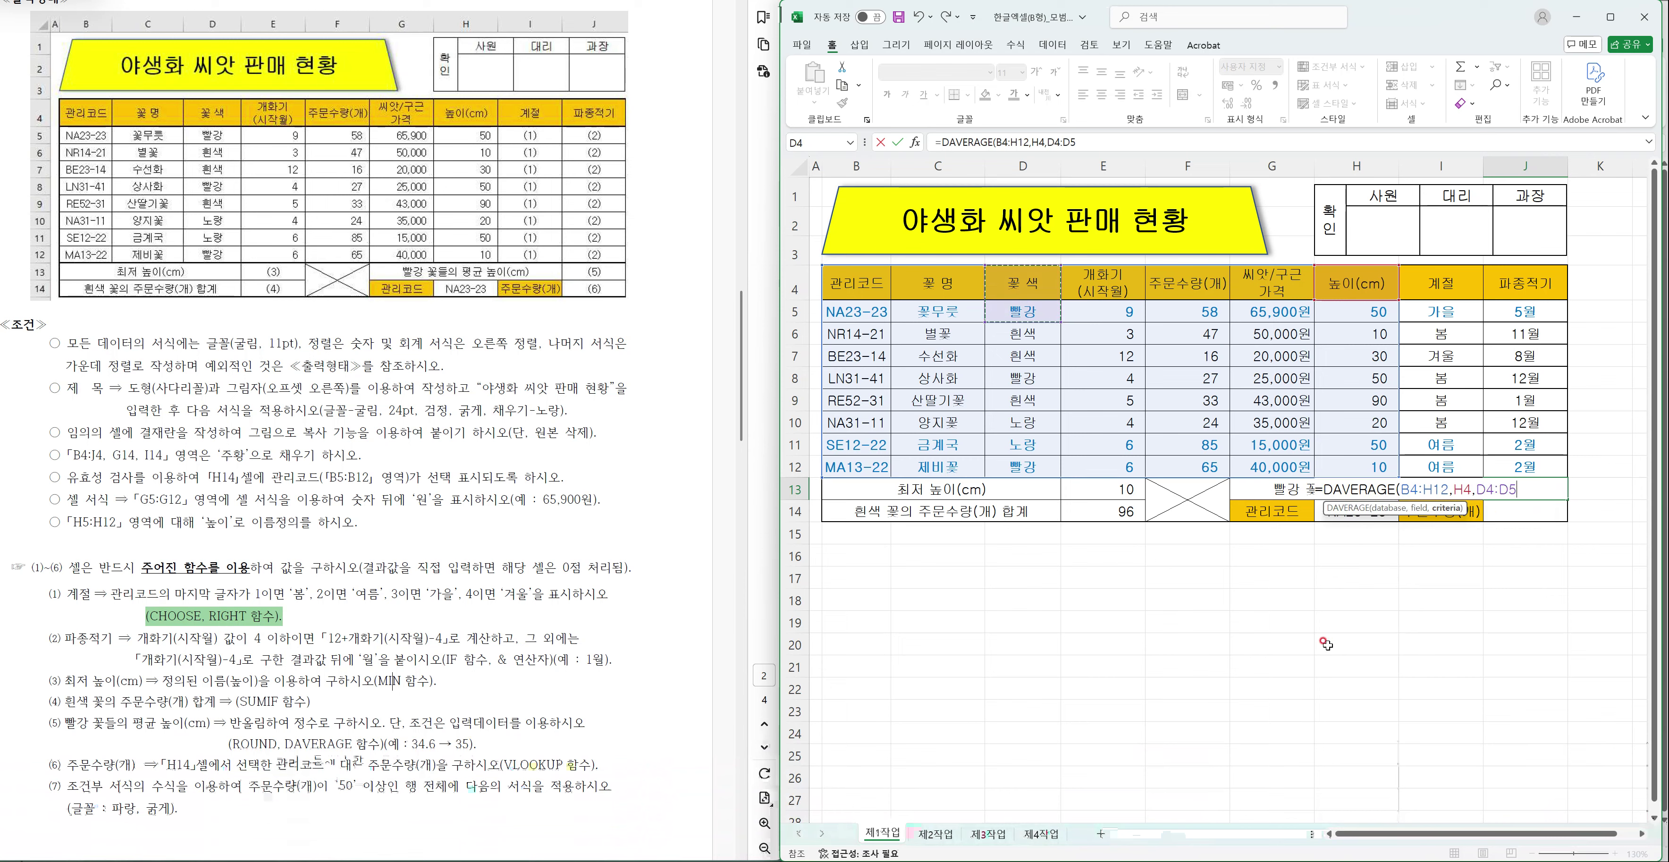
type(")")
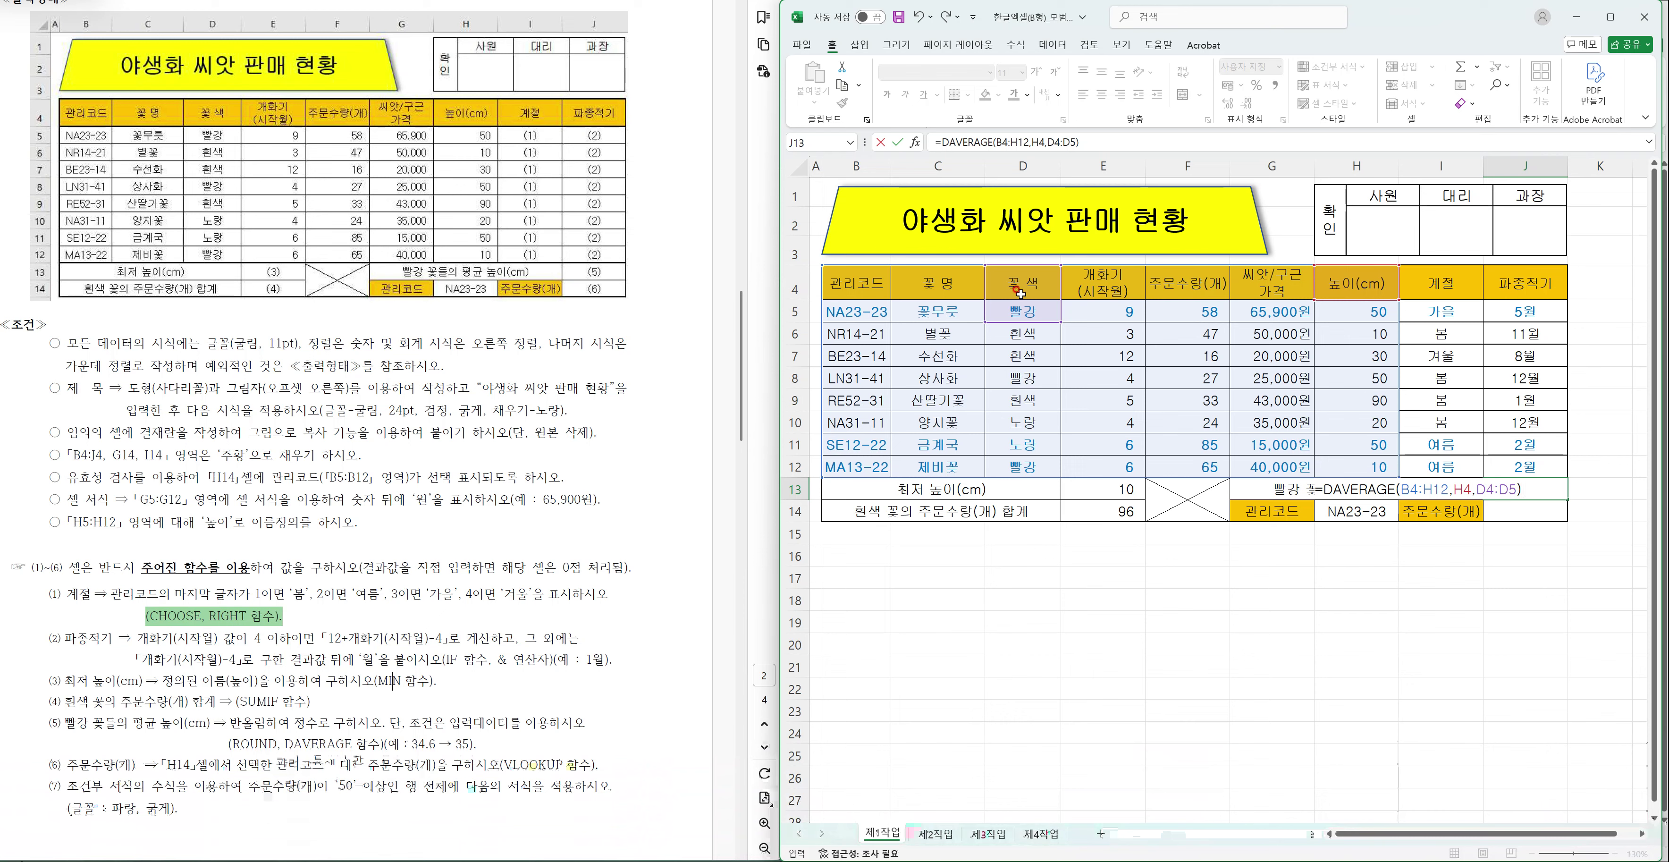
key("Return")
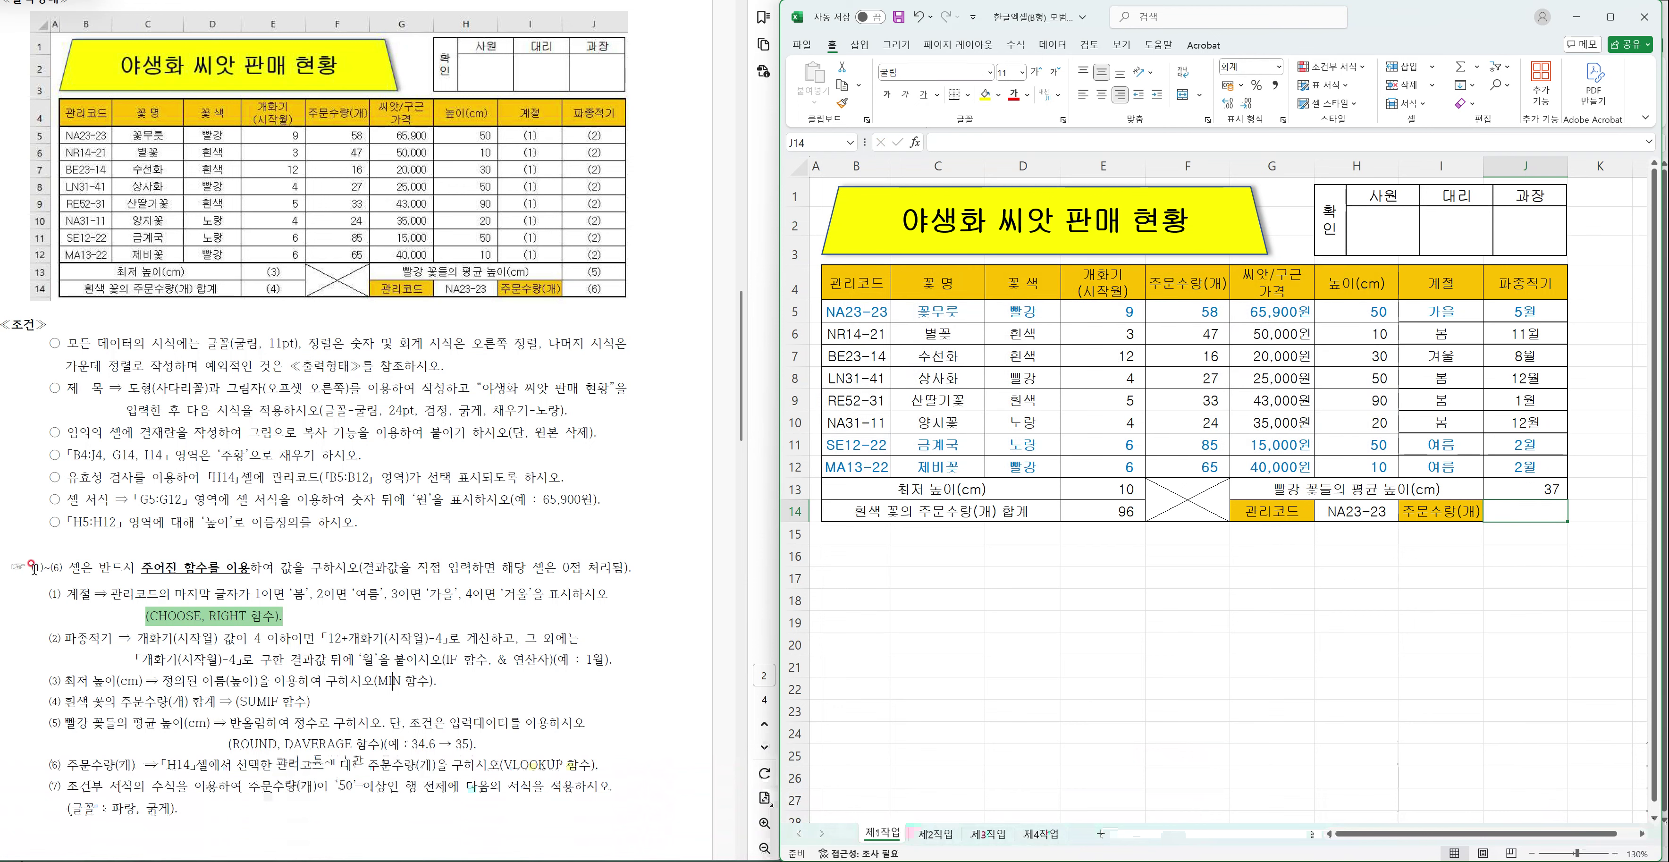
- Wrap J13's DAVERAGE formula in ROUND with 0 digits, giving =ROUND(DAVERAGE(B4:H12,H4,D4:D5),0)
double_click(1544, 487)
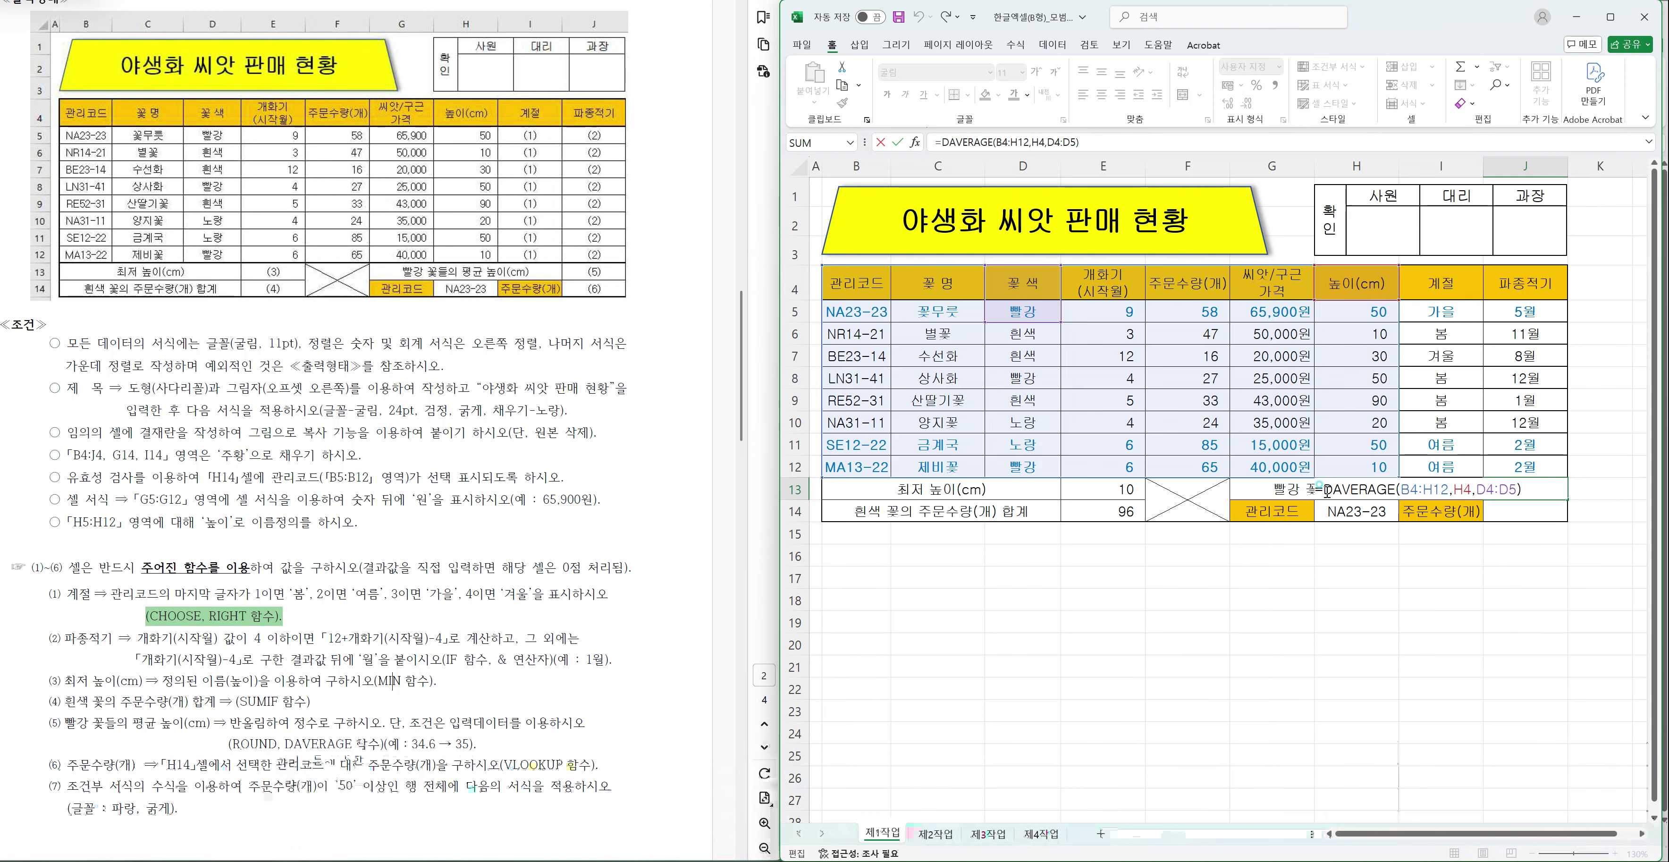
type("rou")
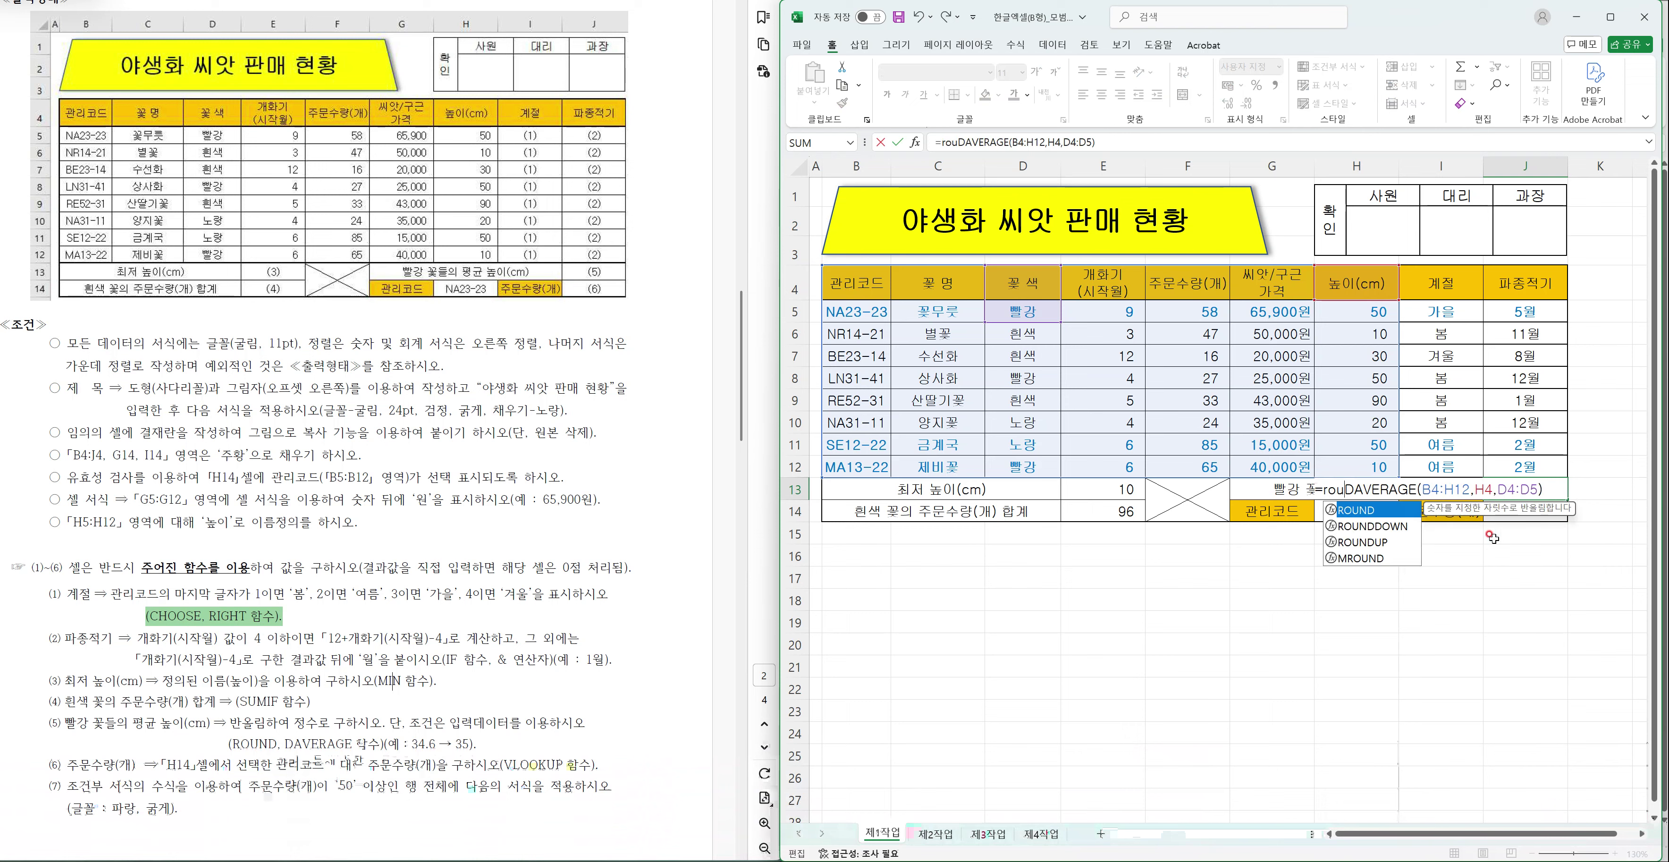
key("Tab")
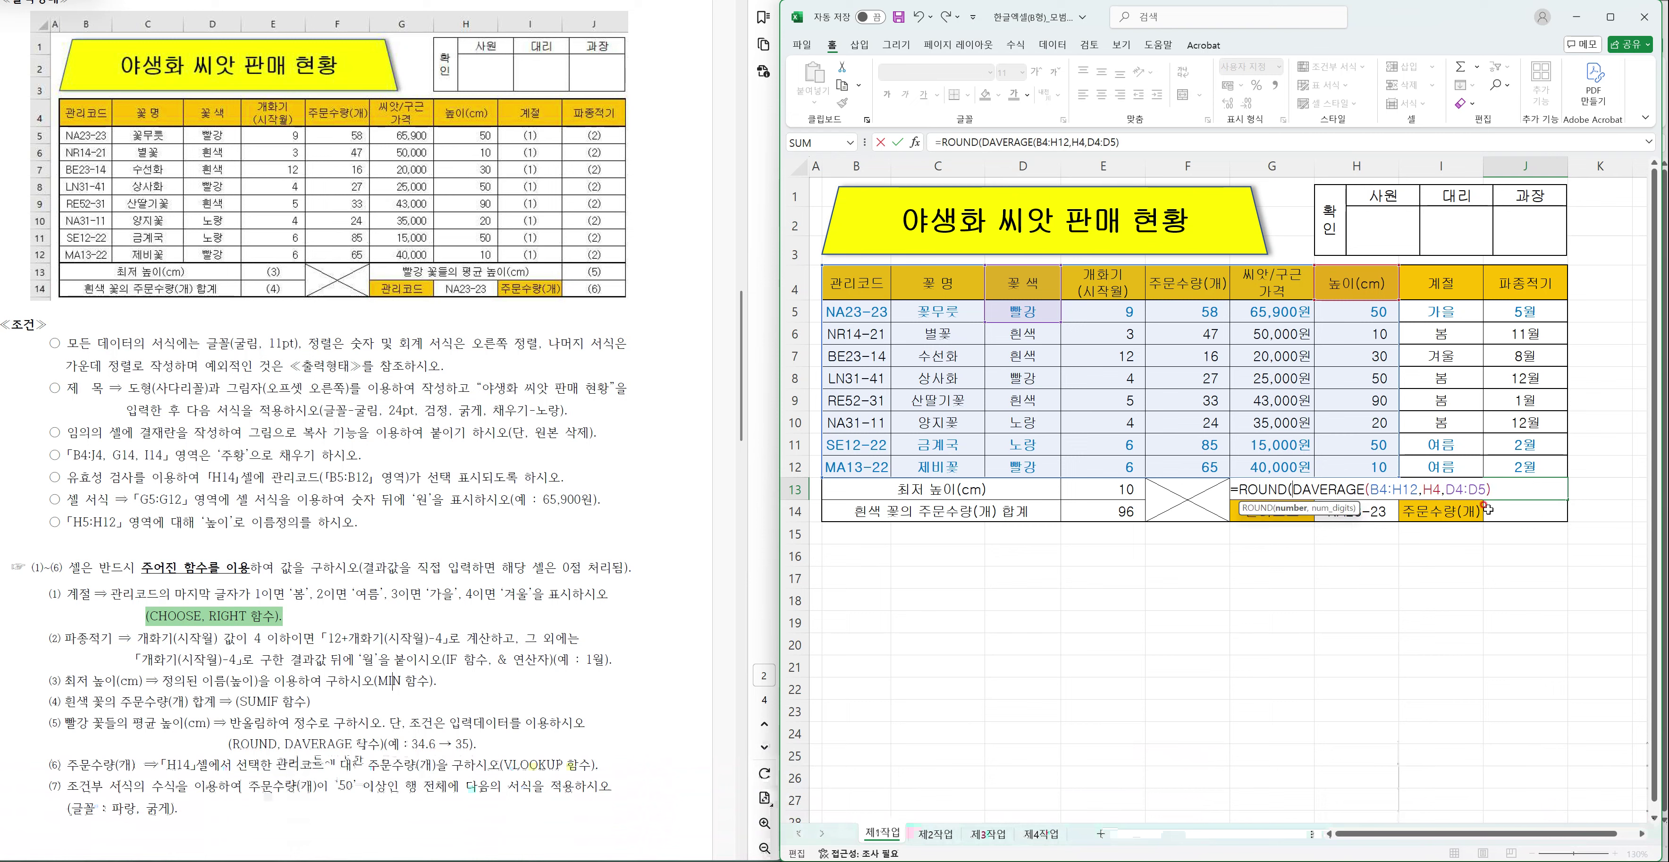
type(",0)")
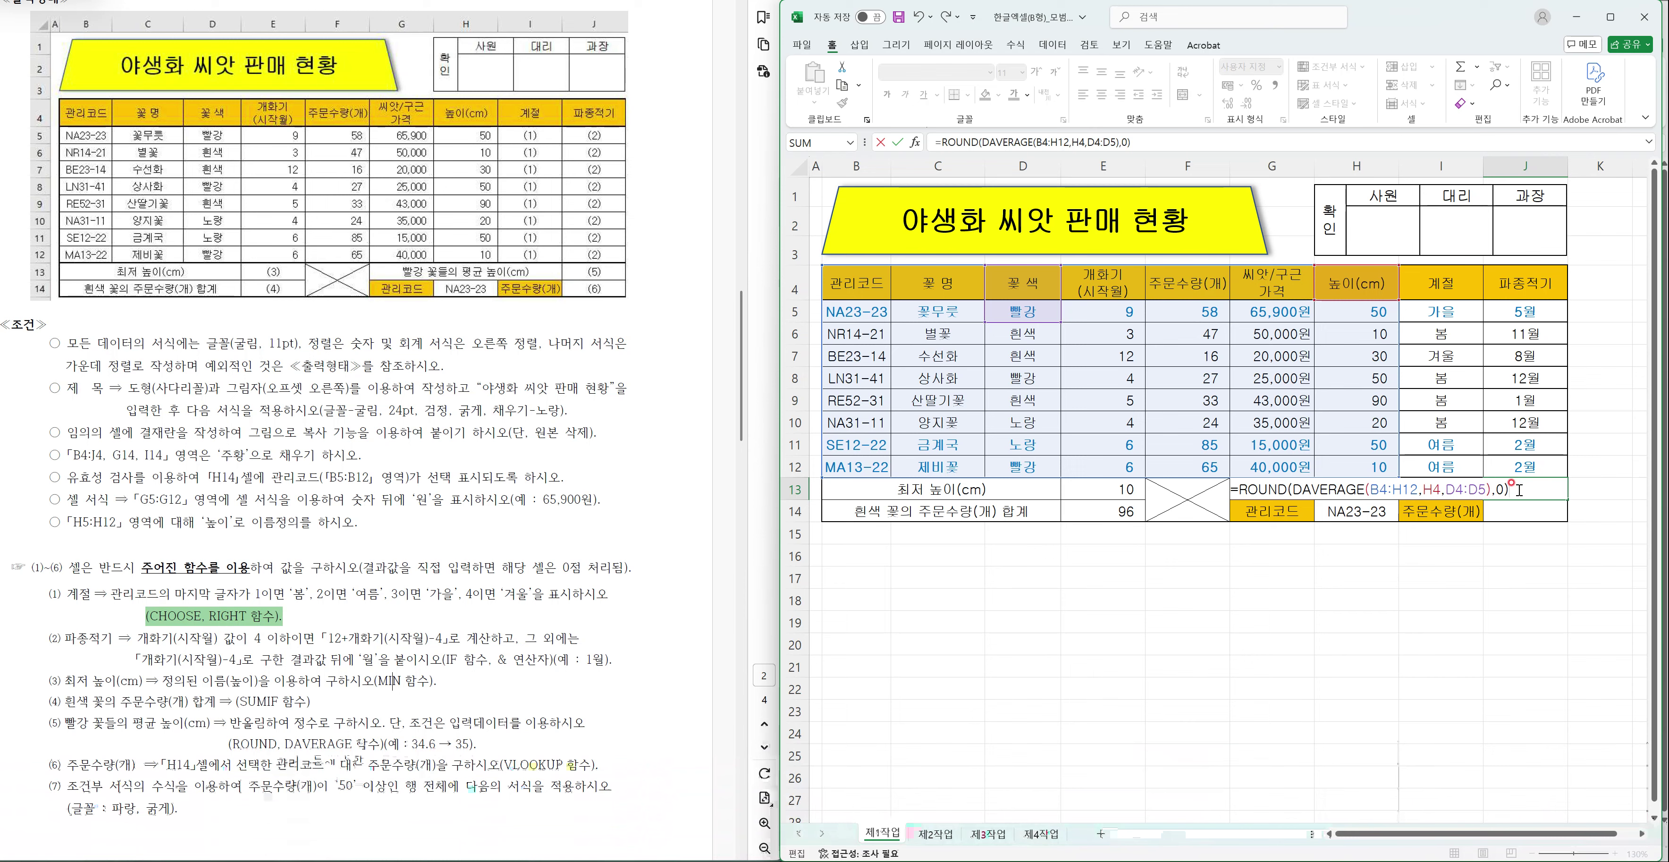
key("Return")
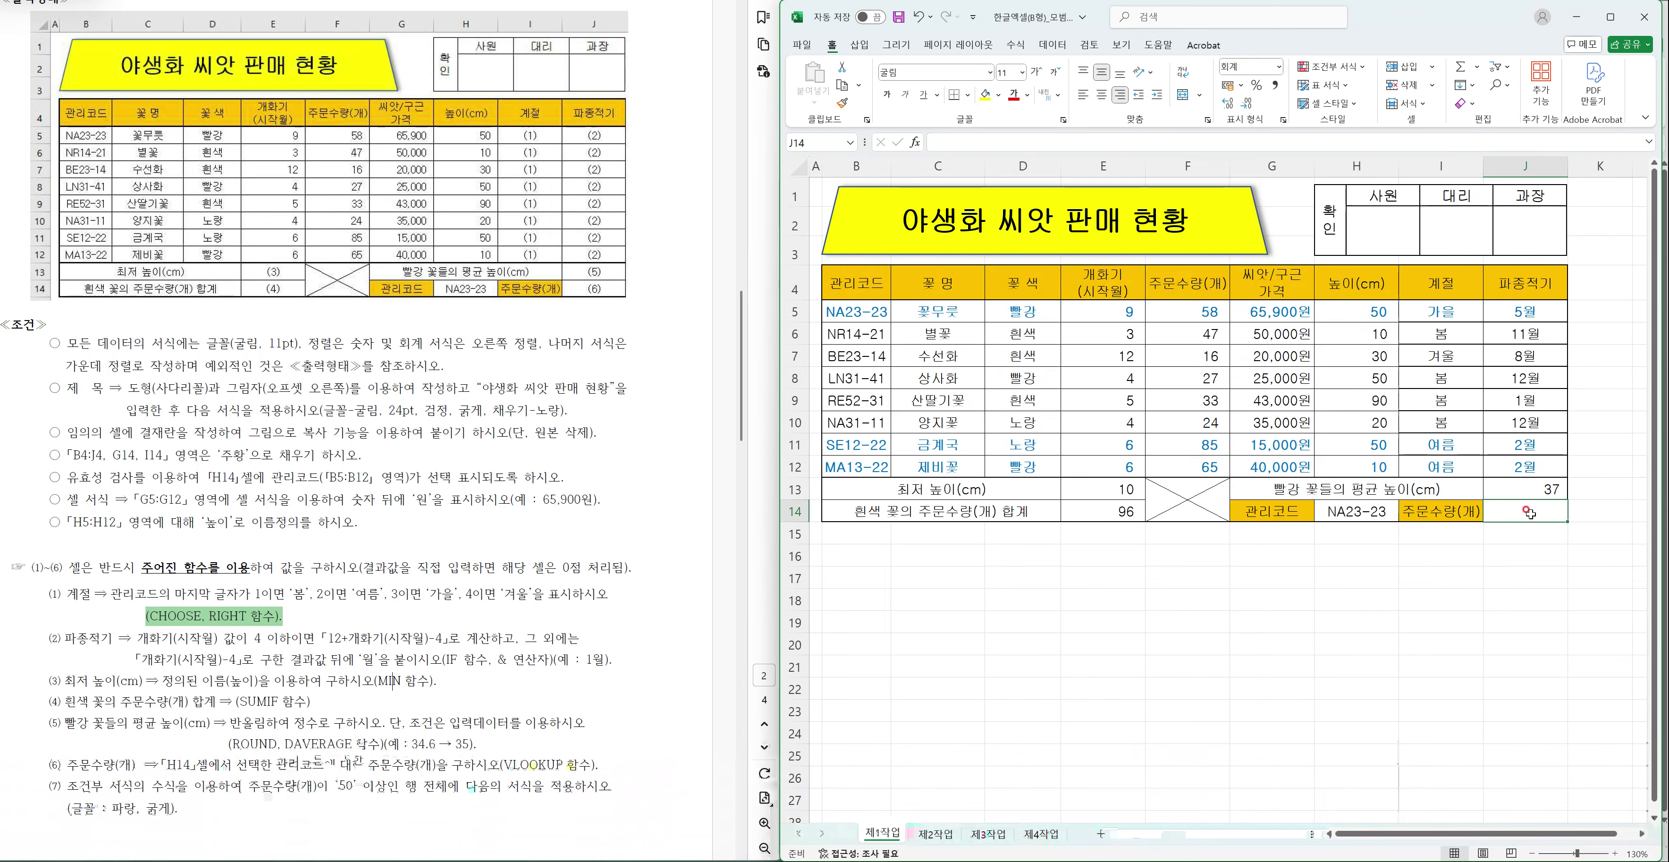
- Enter =VLOOKUP(H14,B4:F12,5,FALSE) in J14 to look up the order quantity for the selected 관리코드
type("=")
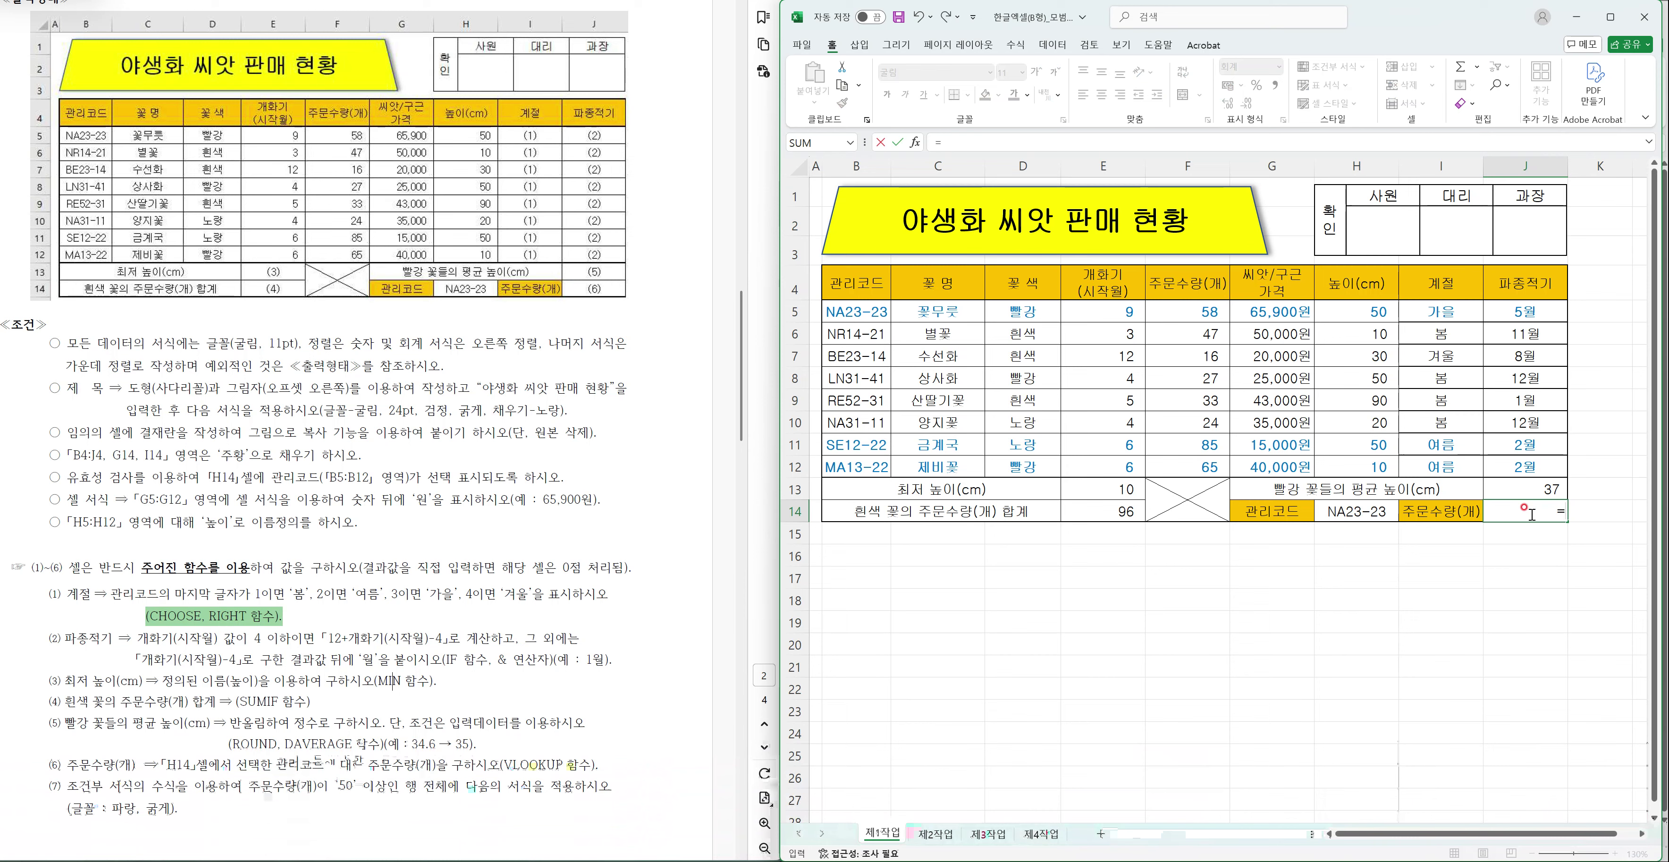
type("vl")
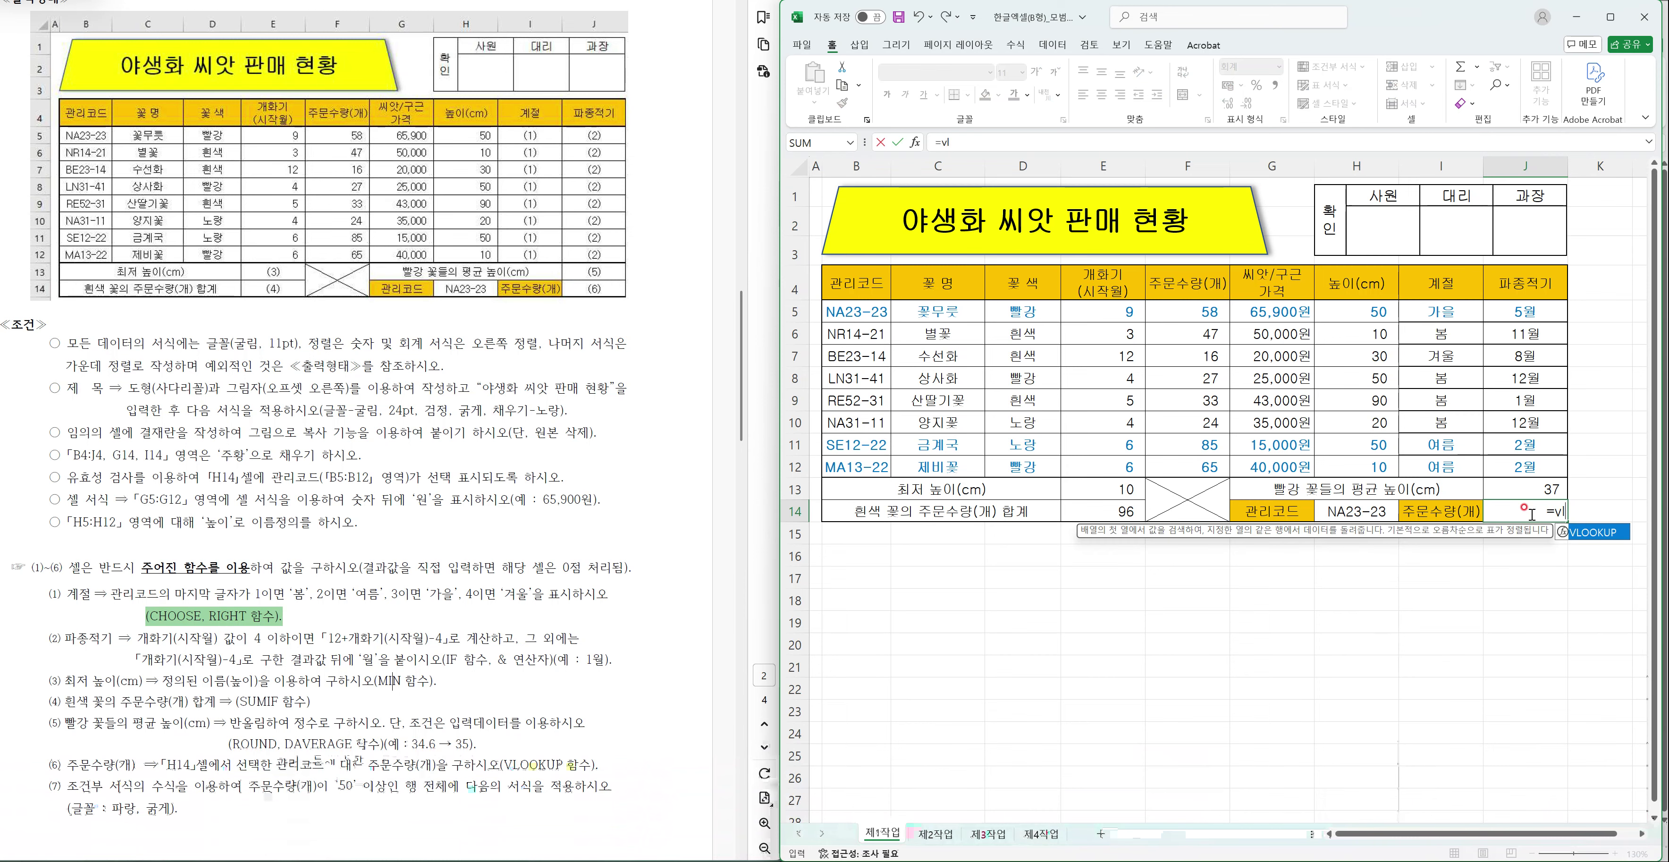
key("Tab")
left_click(1379, 515)
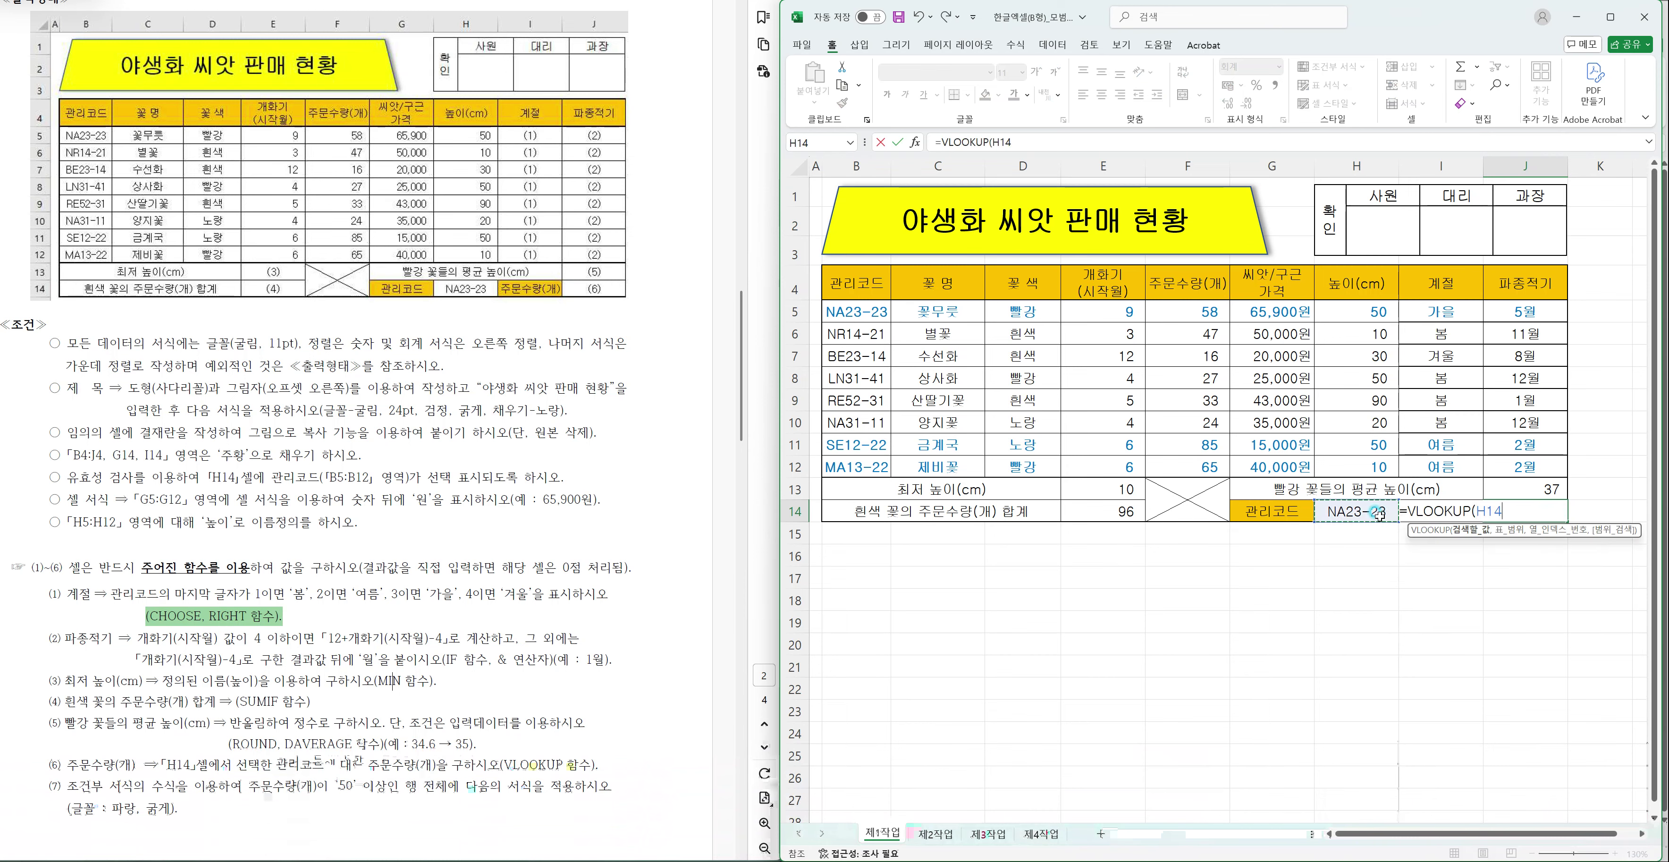
type(",")
left_click_drag(857, 285, 1171, 461)
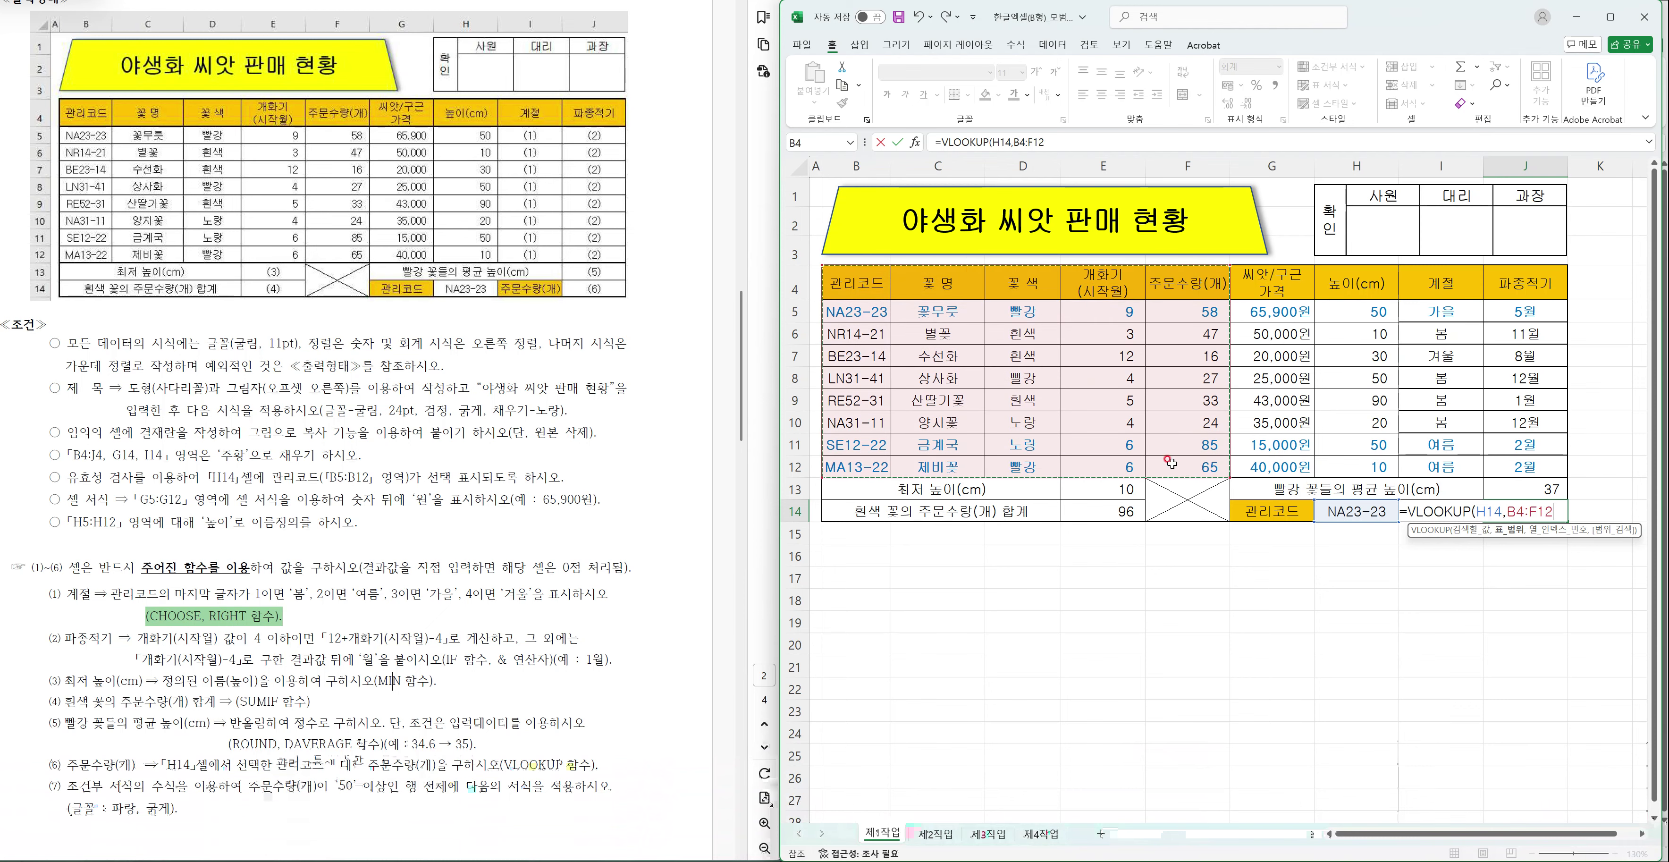
type(",")
type("5,")
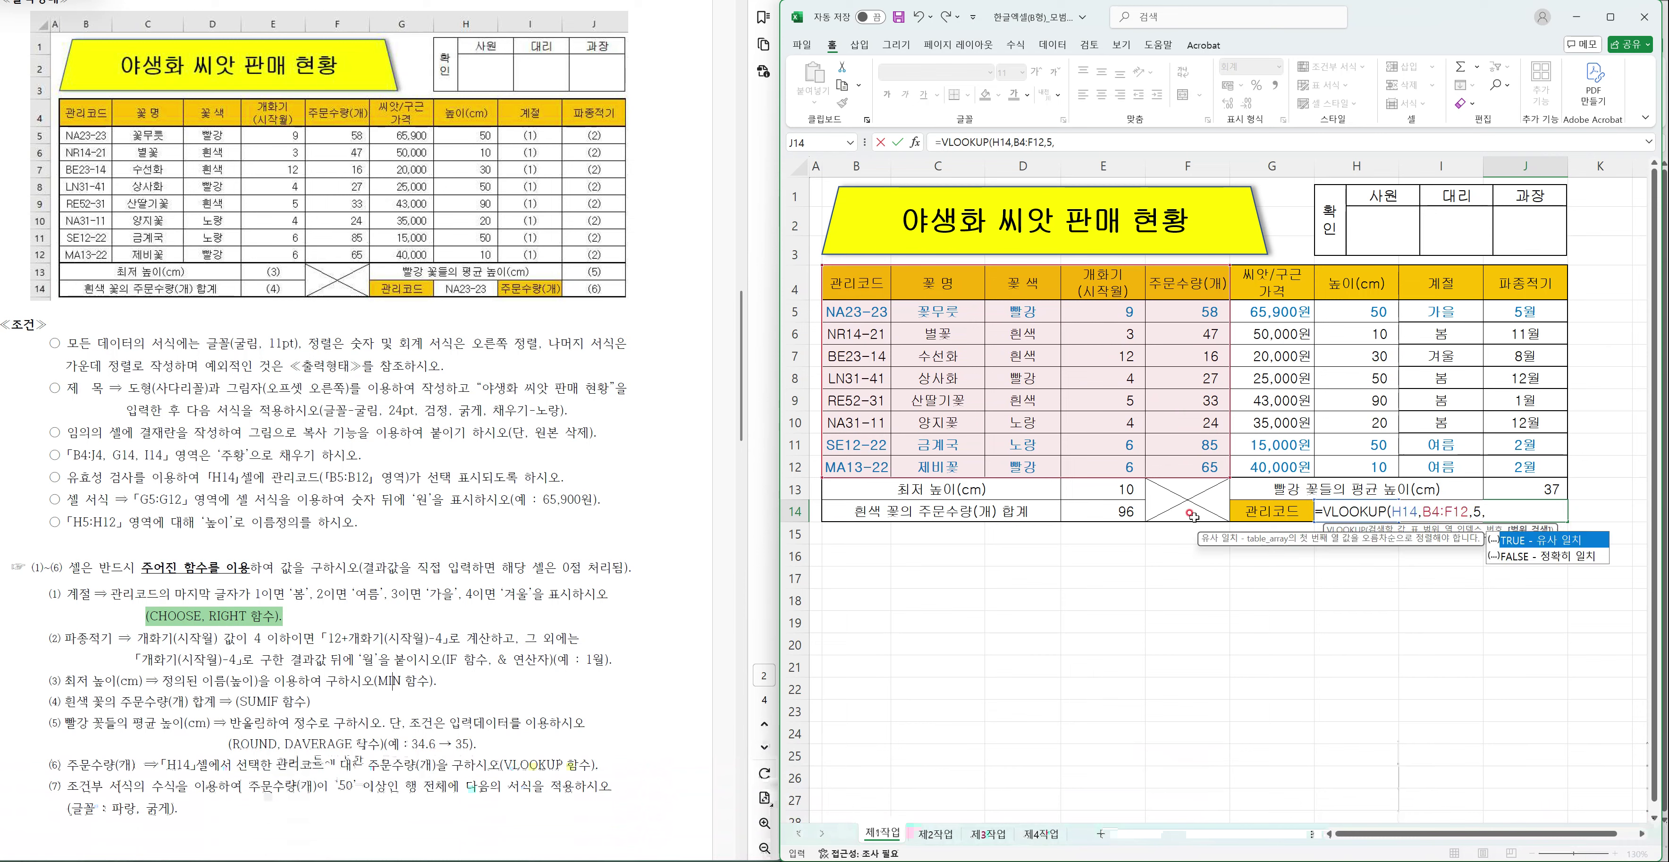
double_click(1535, 556)
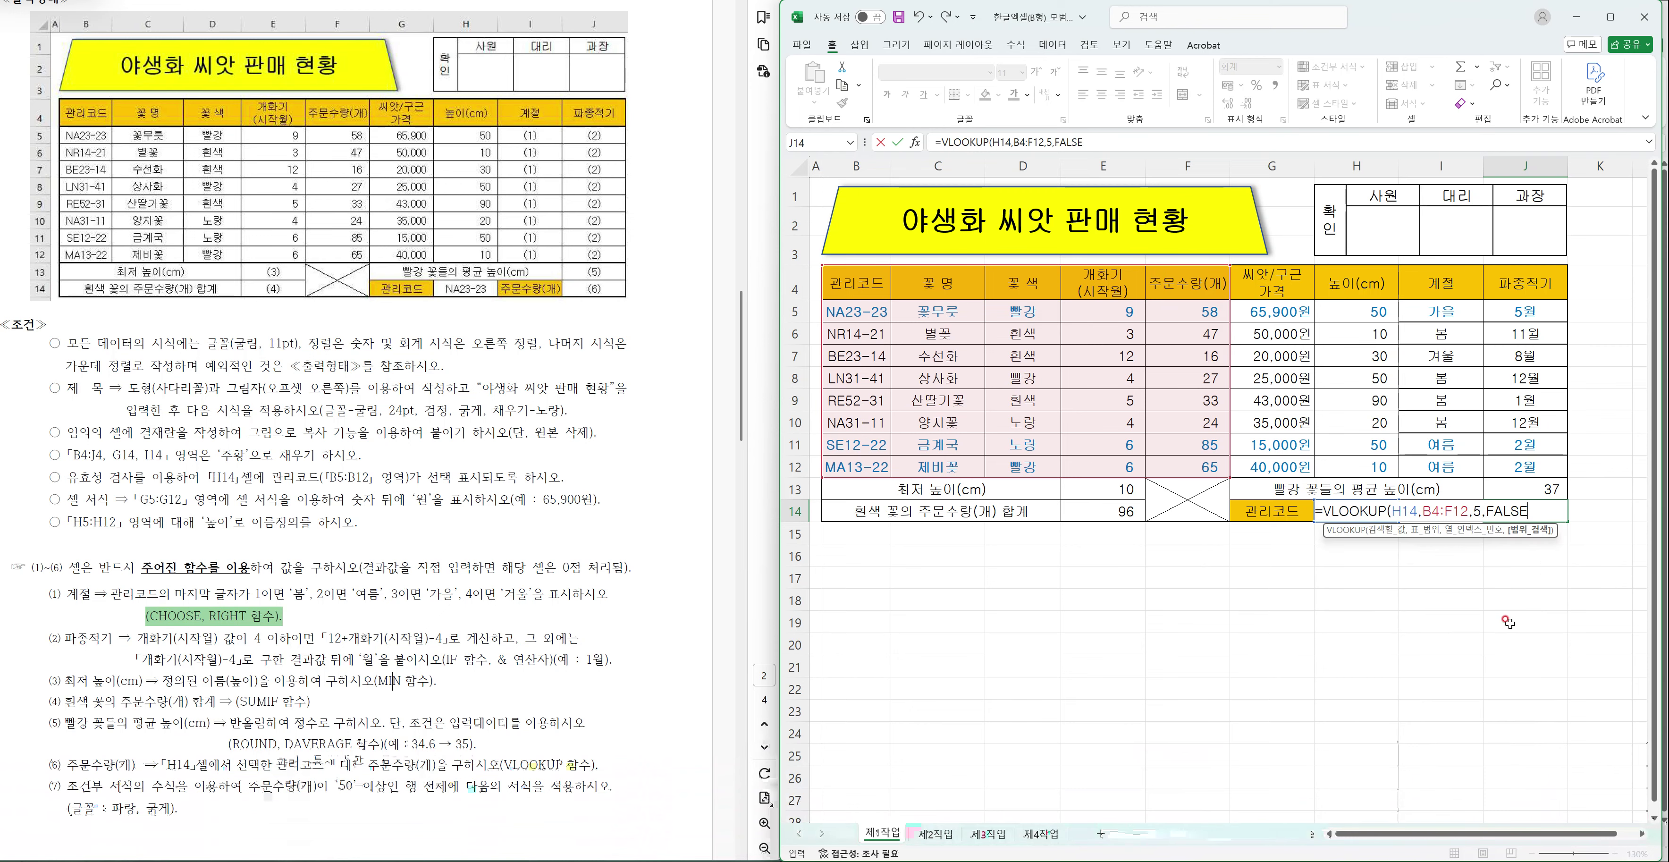
type(")")
key("Return")
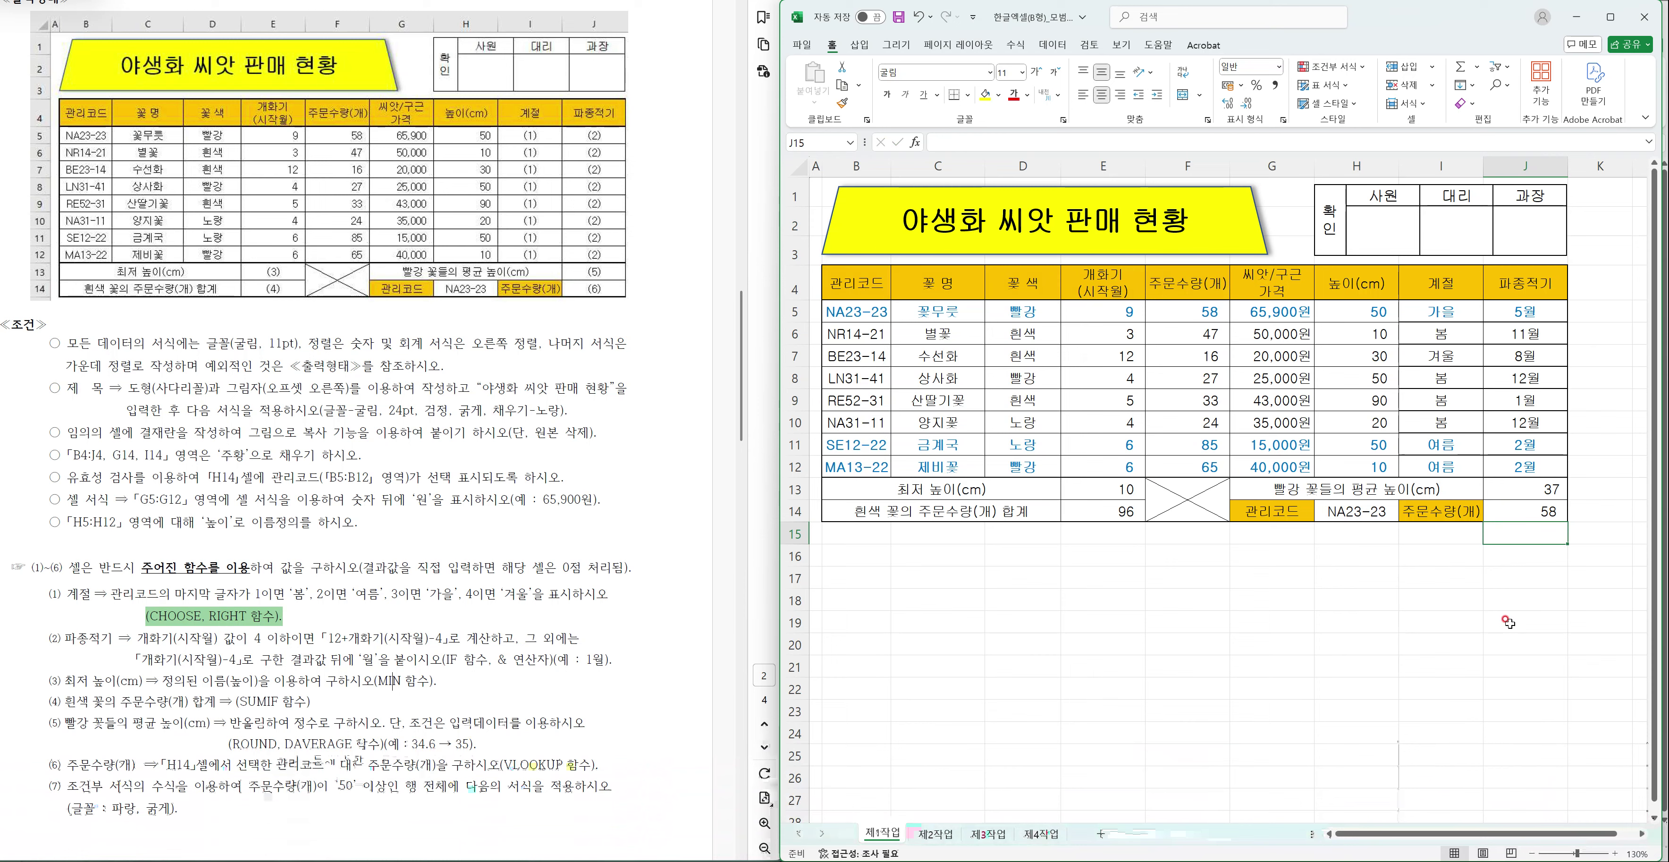
- Delete the existing conditional formatting rule =$F5>=50 from the data range B5:J12
left_click_drag(857, 311, 1554, 466)
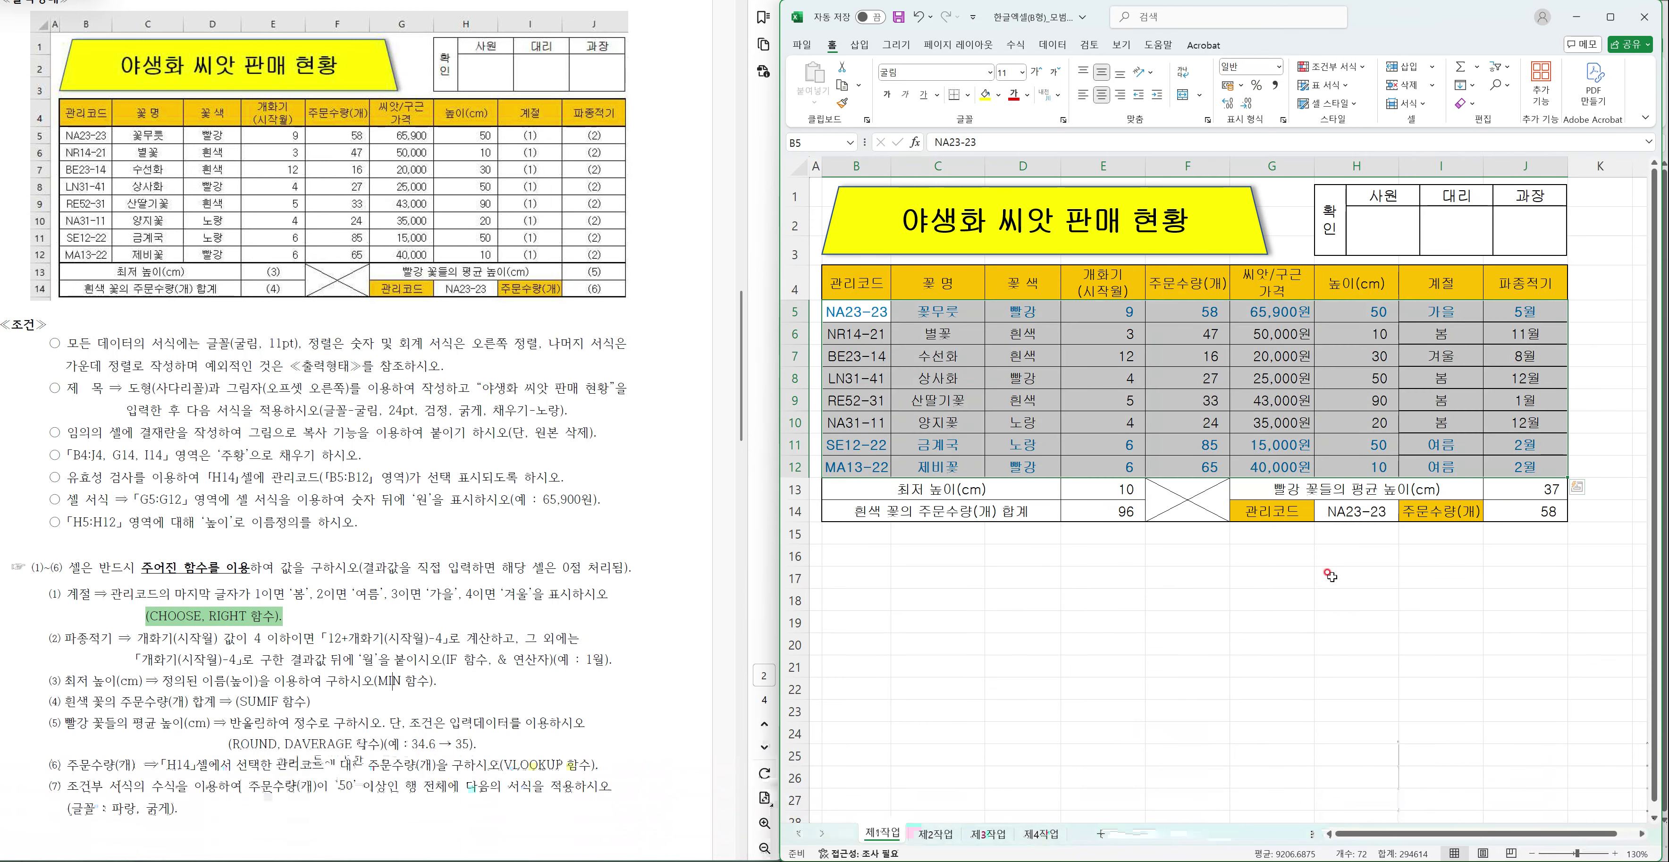
left_click(1325, 66)
left_click(1358, 276)
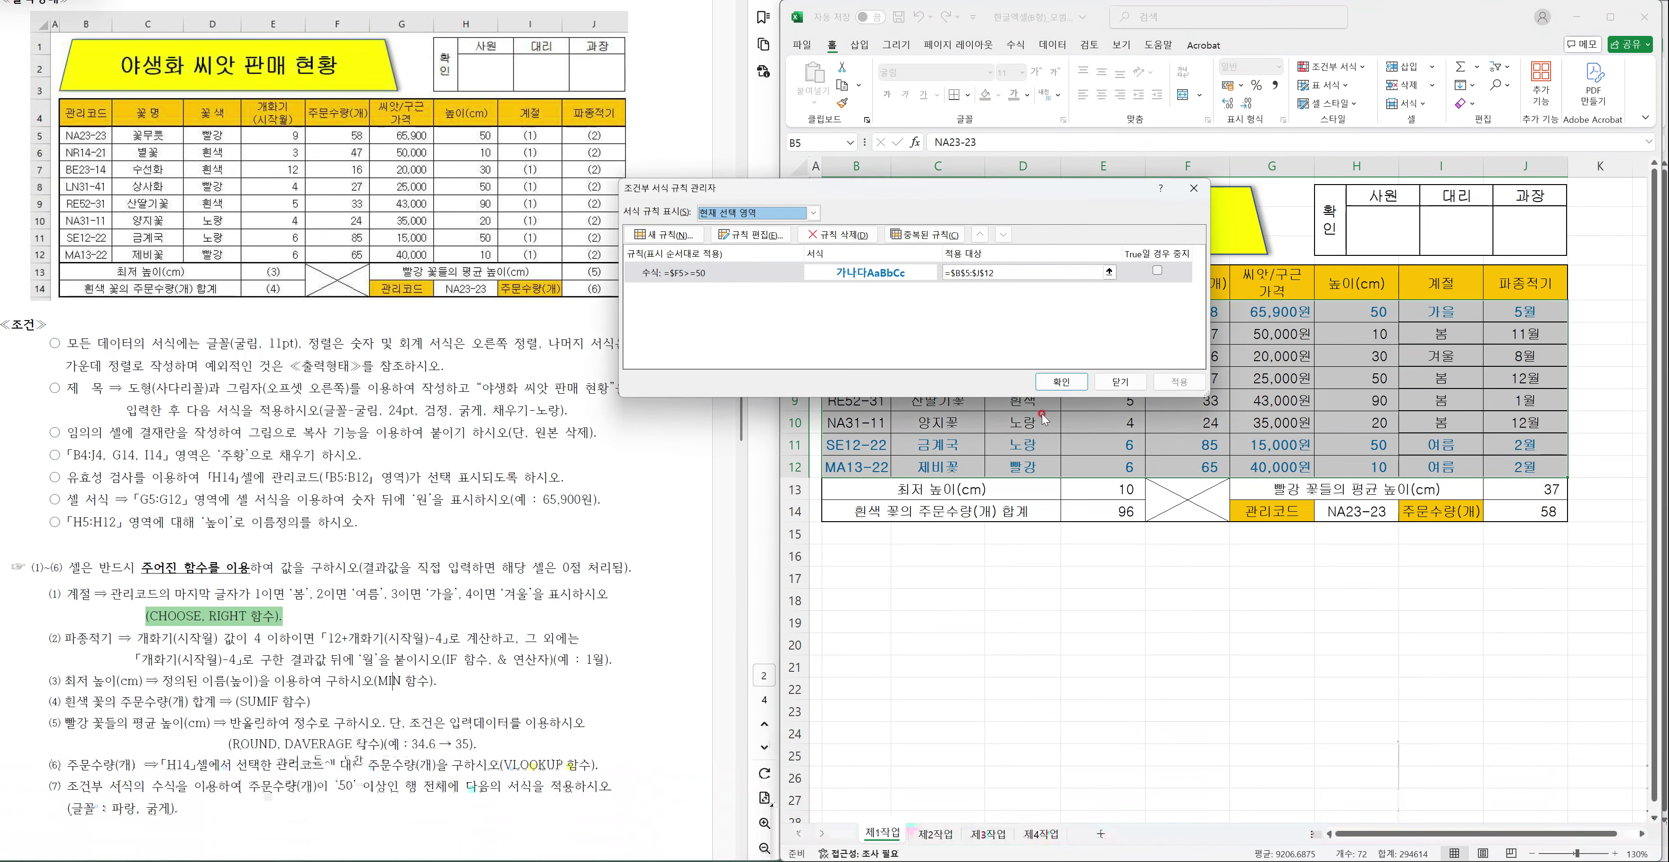
left_click(802, 278)
left_click(874, 235)
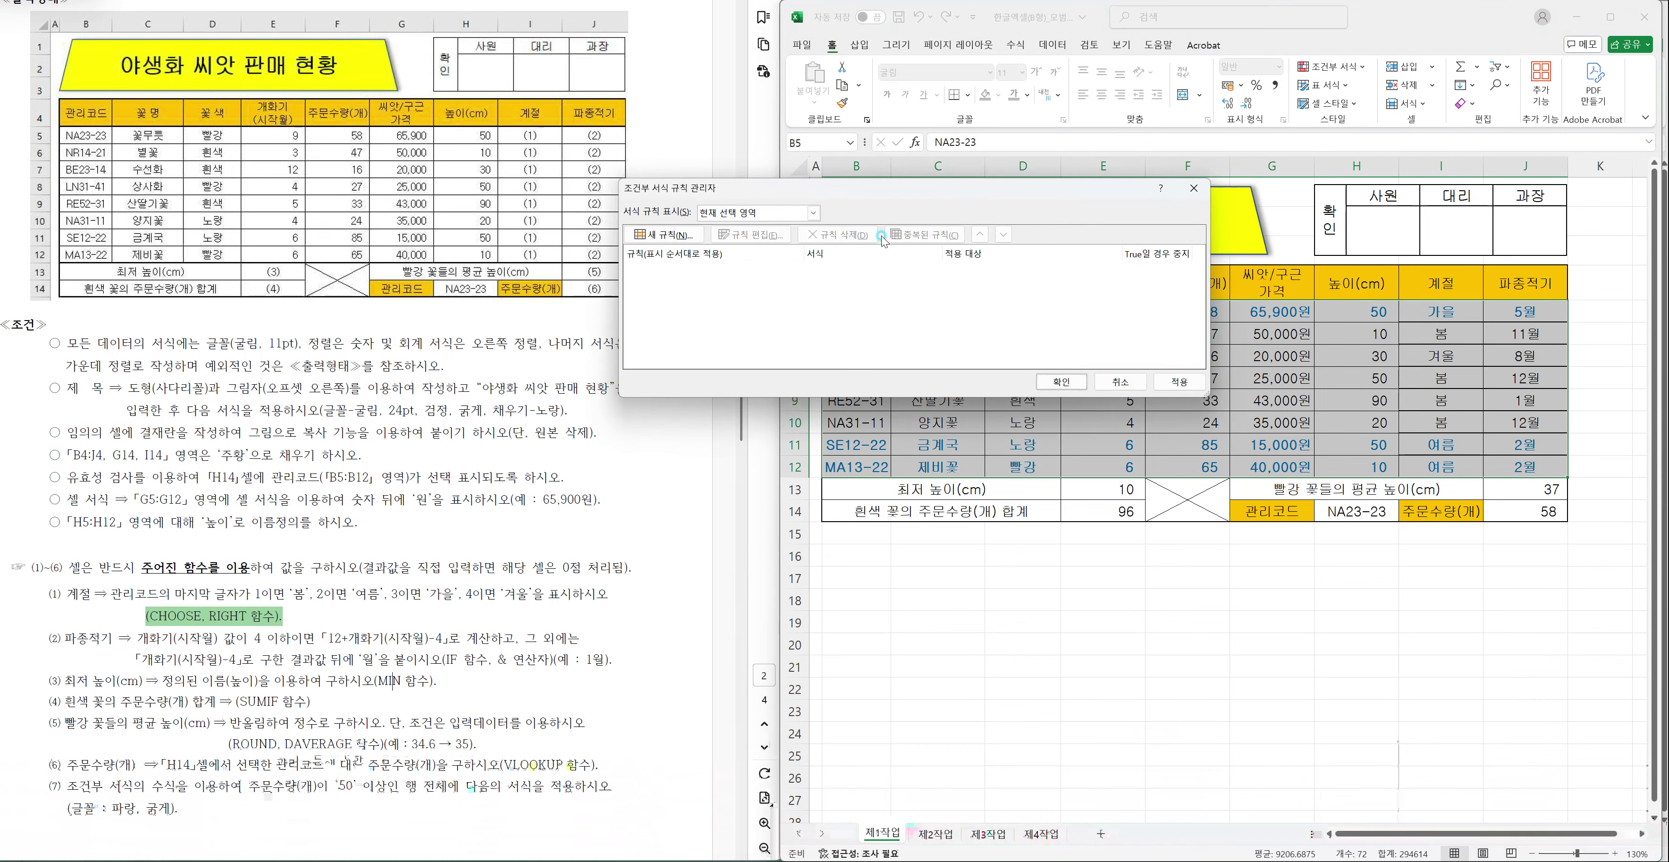
left_click(1061, 381)
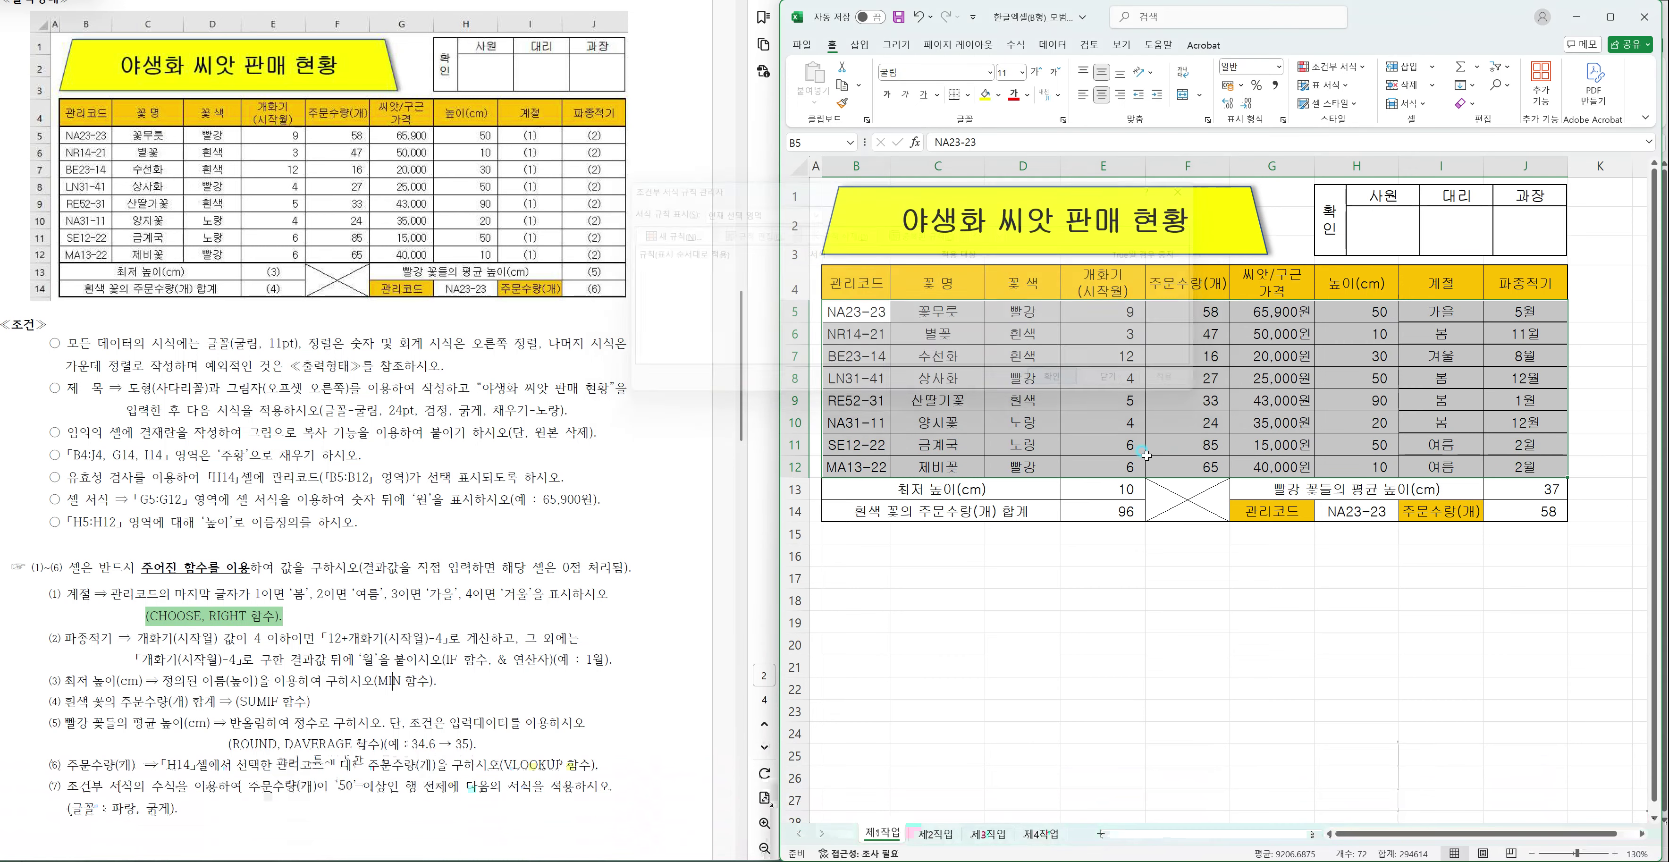
left_click(913, 331)
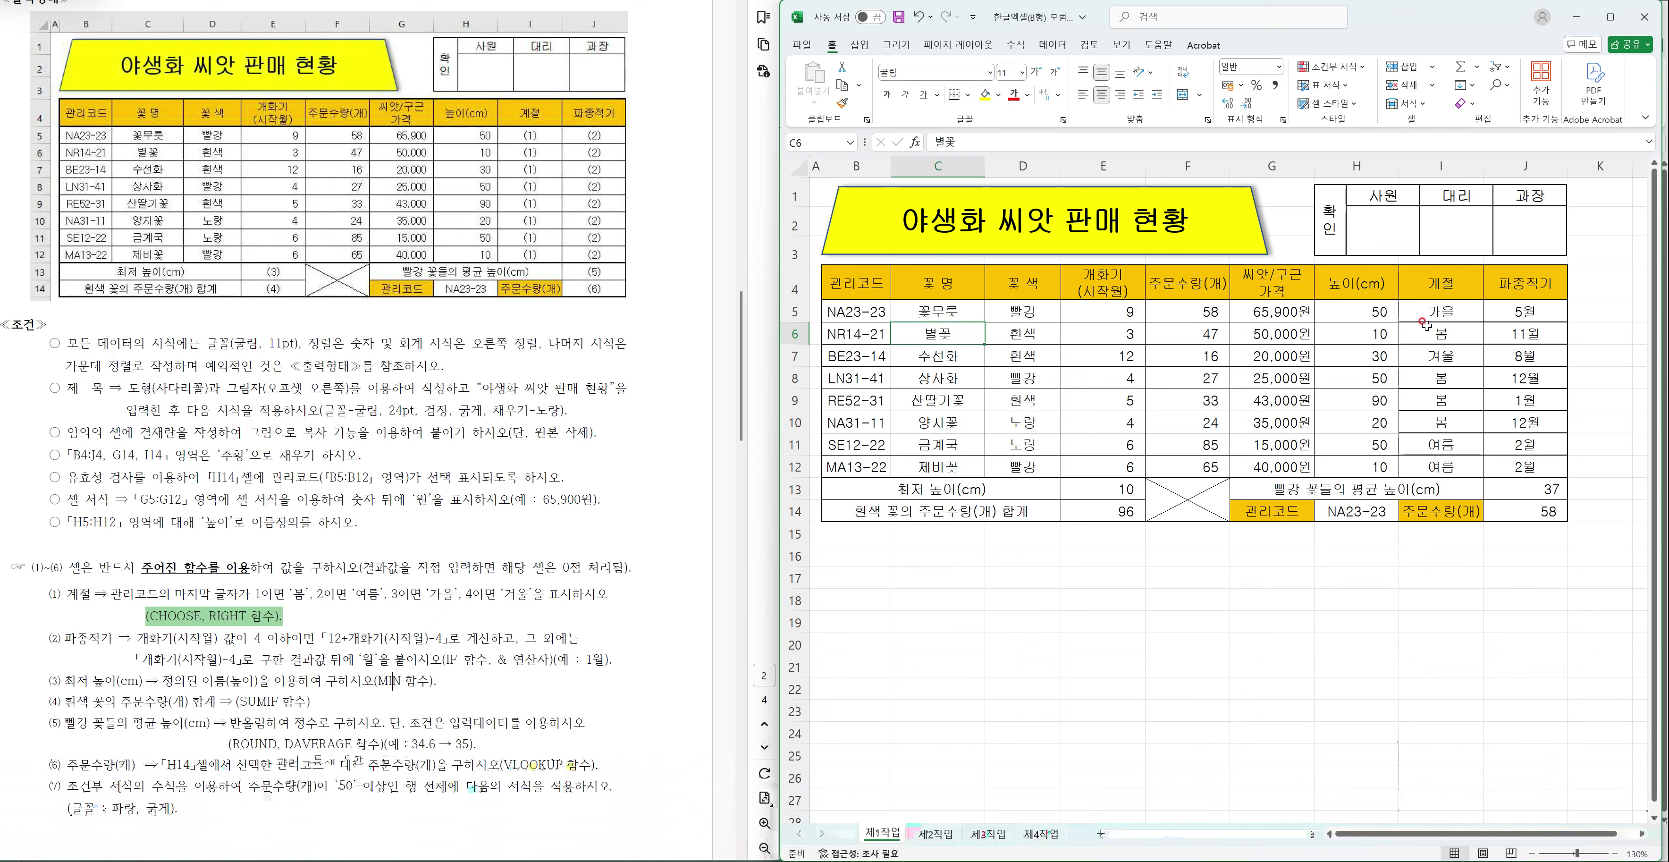
- Apply all borders (모든 테두리) and a thick outside border (굵은 바깥쪽 테두리) to B5:J12
left_click(1440, 318)
left_click_drag(1440, 318, 1525, 466)
left_click(1187, 445)
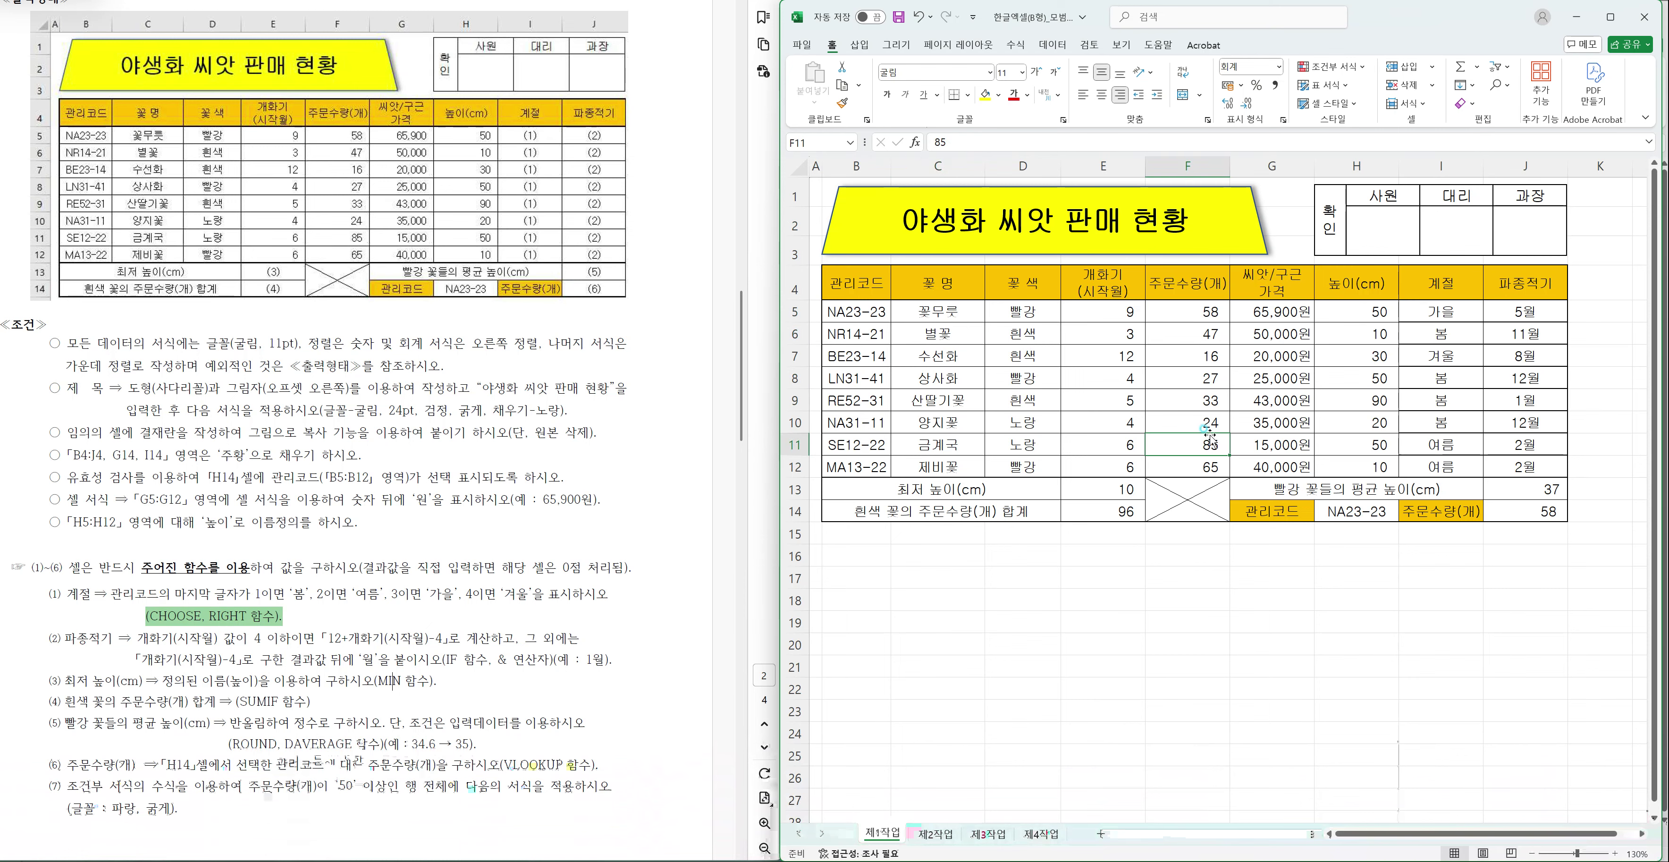
left_click_drag(850, 302, 1530, 471)
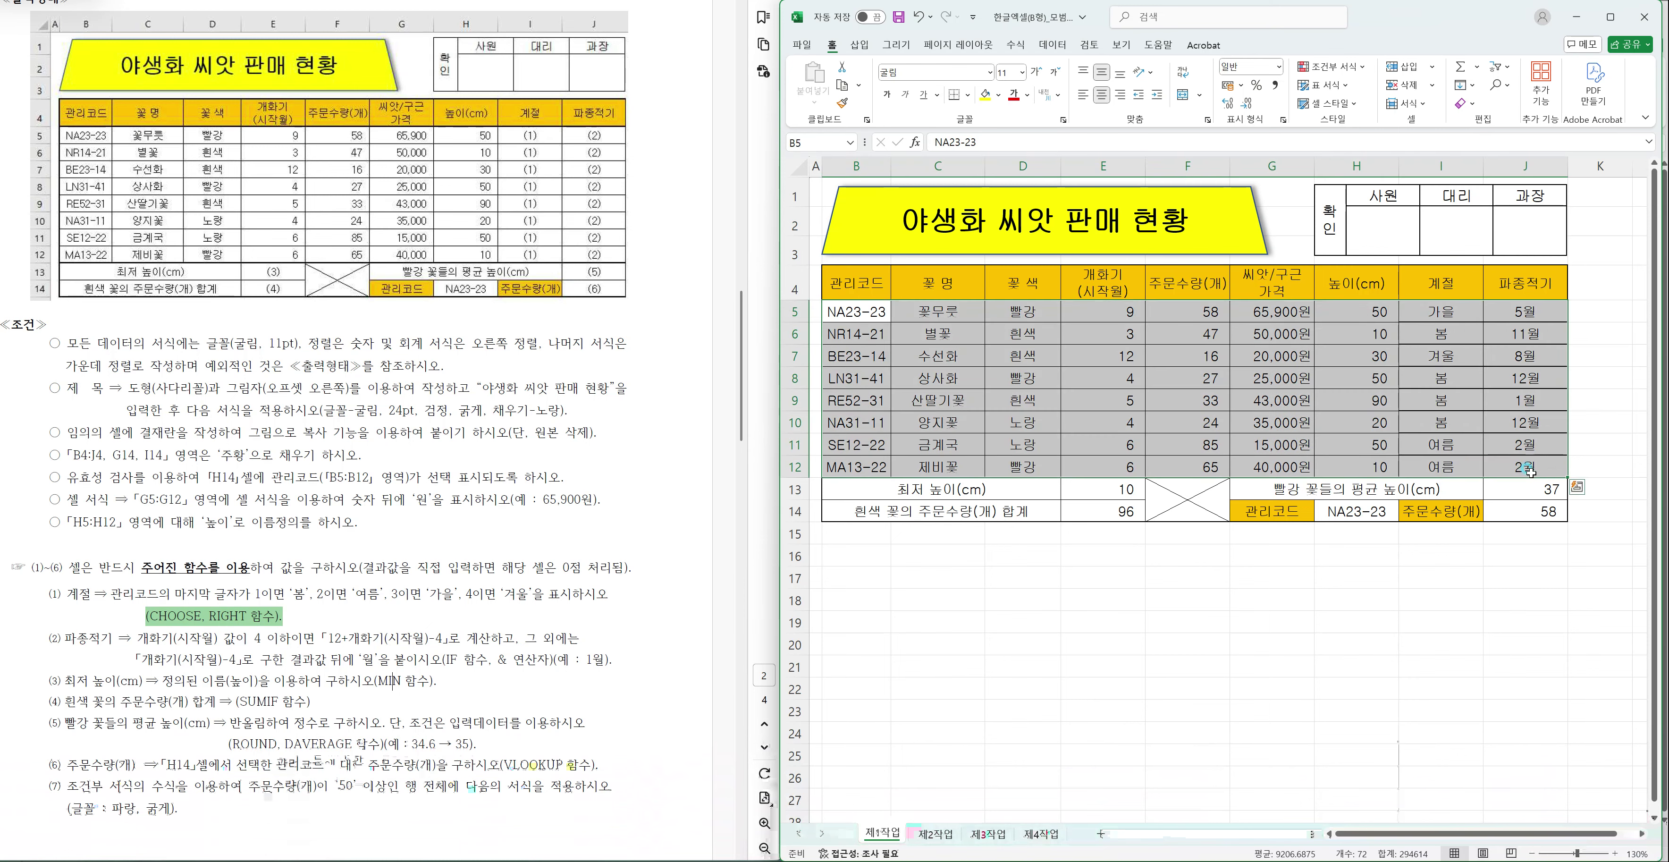
left_click(966, 96)
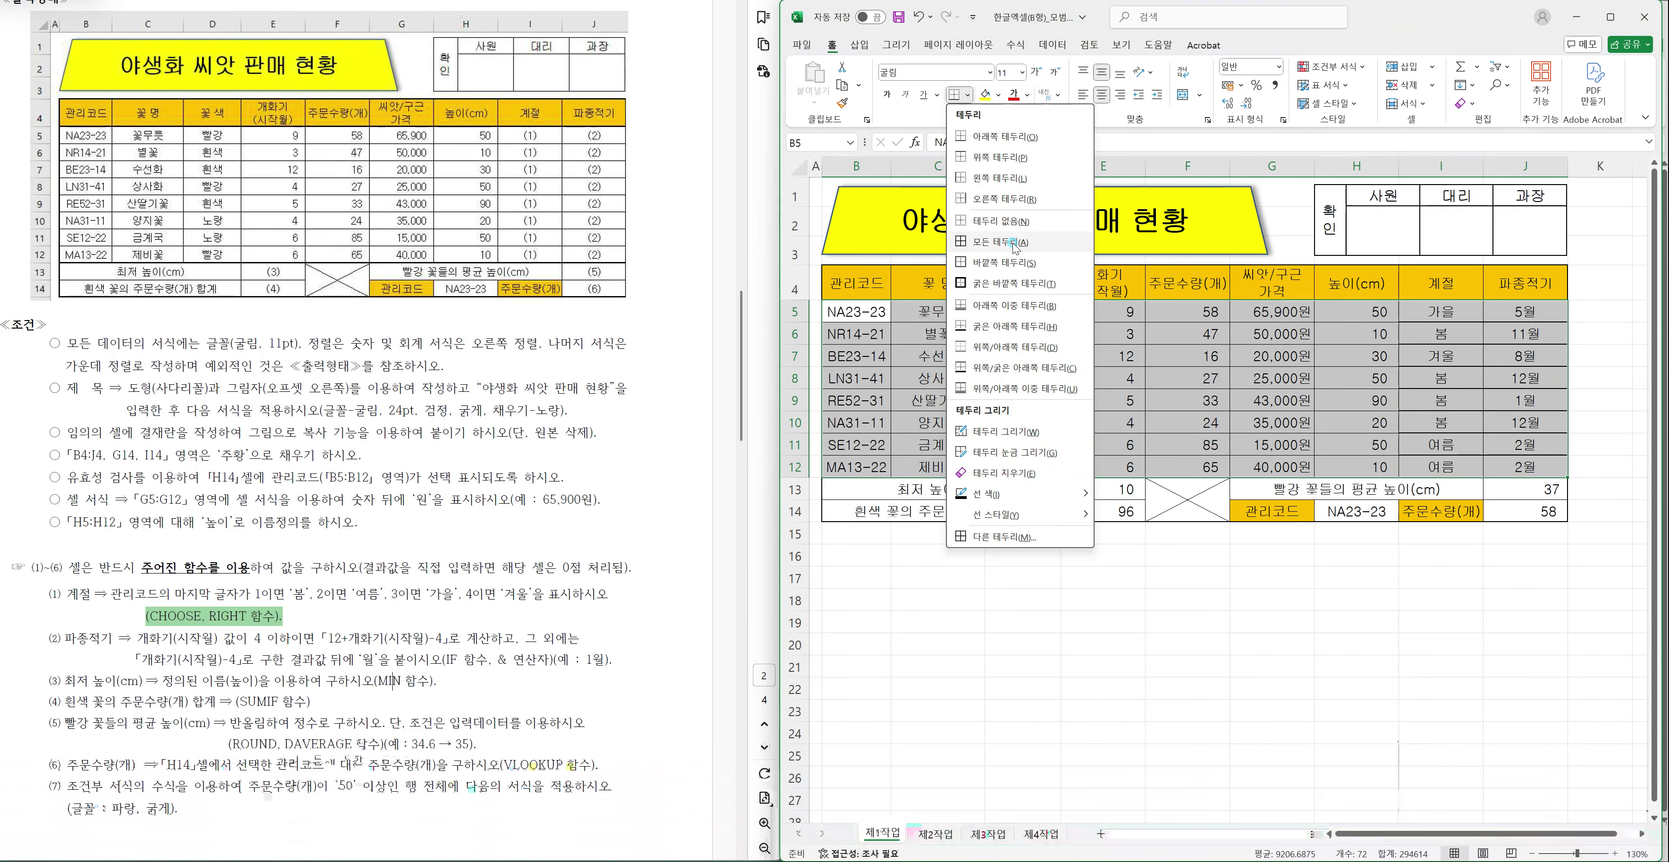
left_click(999, 242)
left_click(967, 95)
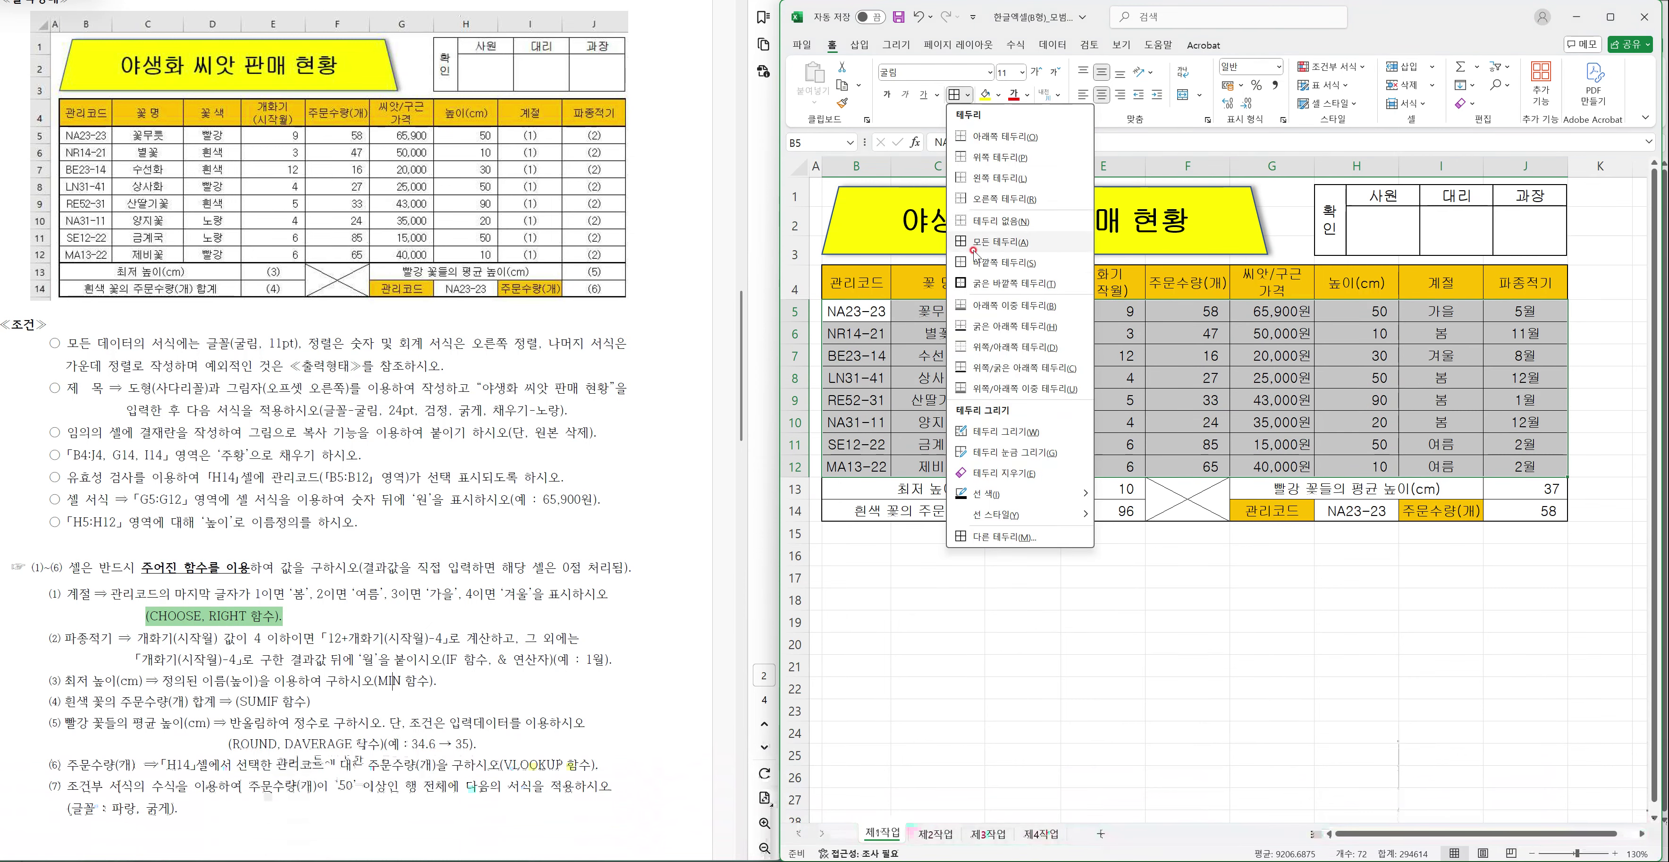
left_click(986, 285)
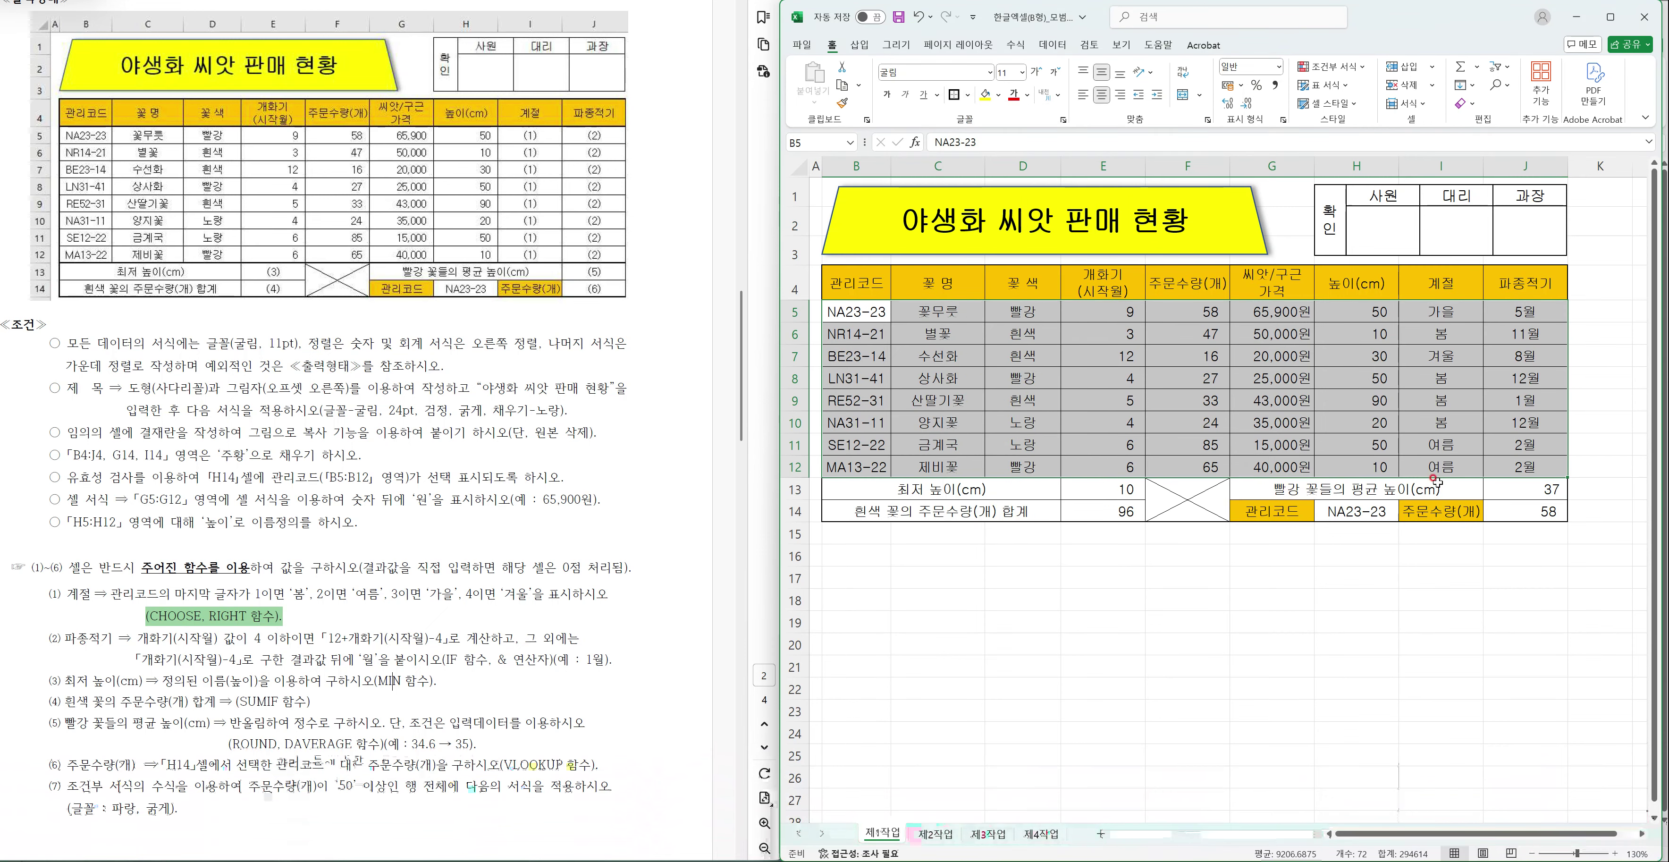
- Create a new conditional formatting rule for B5:J12 using the formula =$F5>=50
left_click(1329, 67)
left_click(1341, 233)
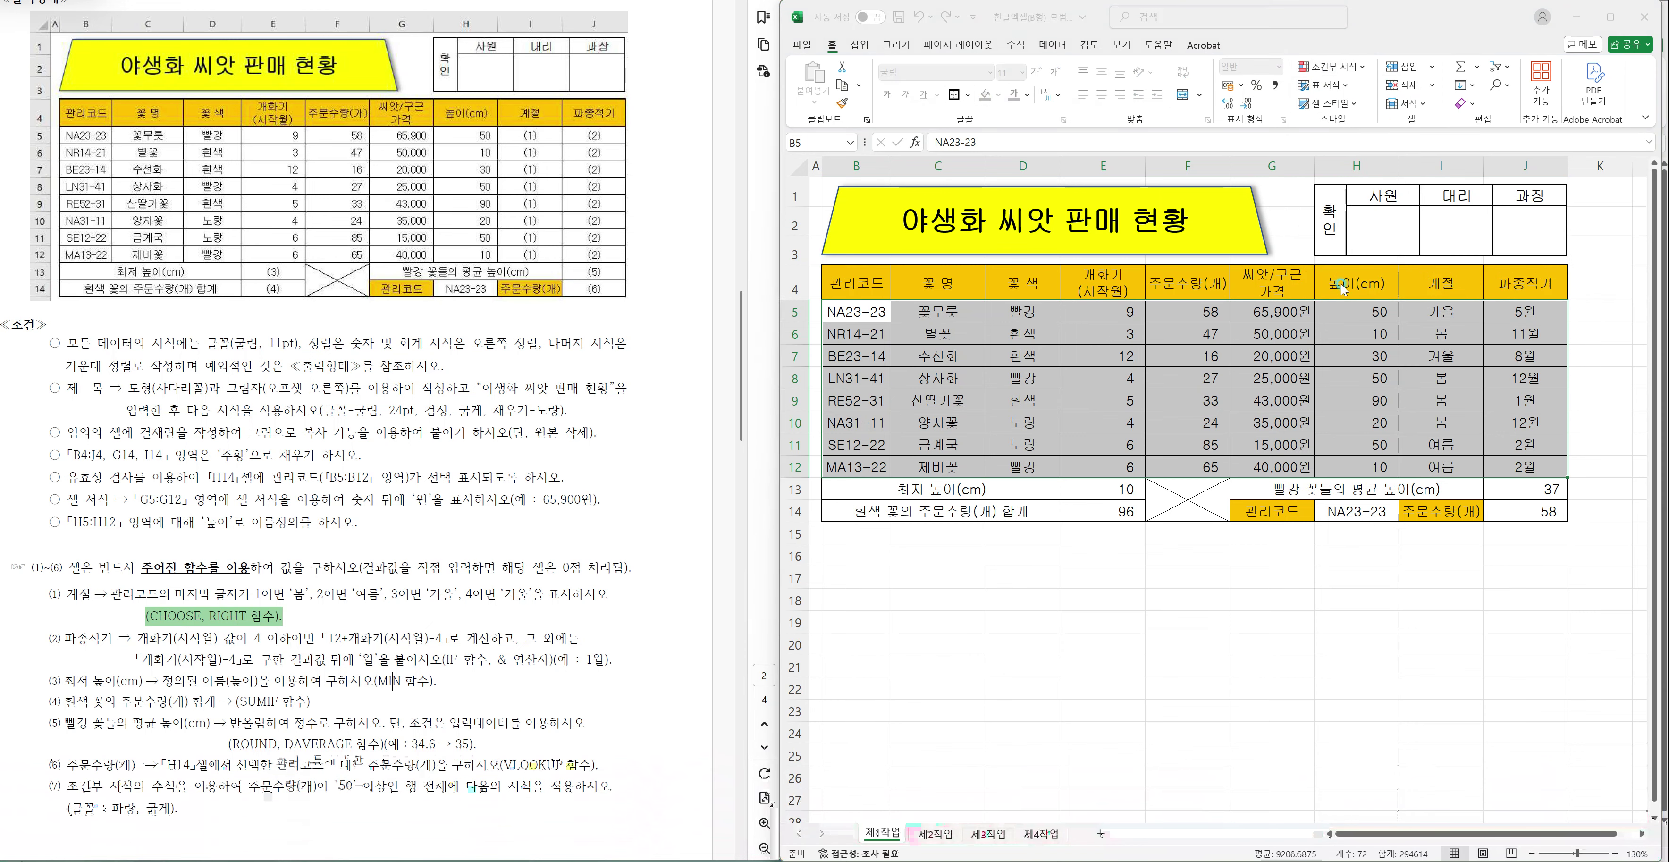
left_click(774, 268)
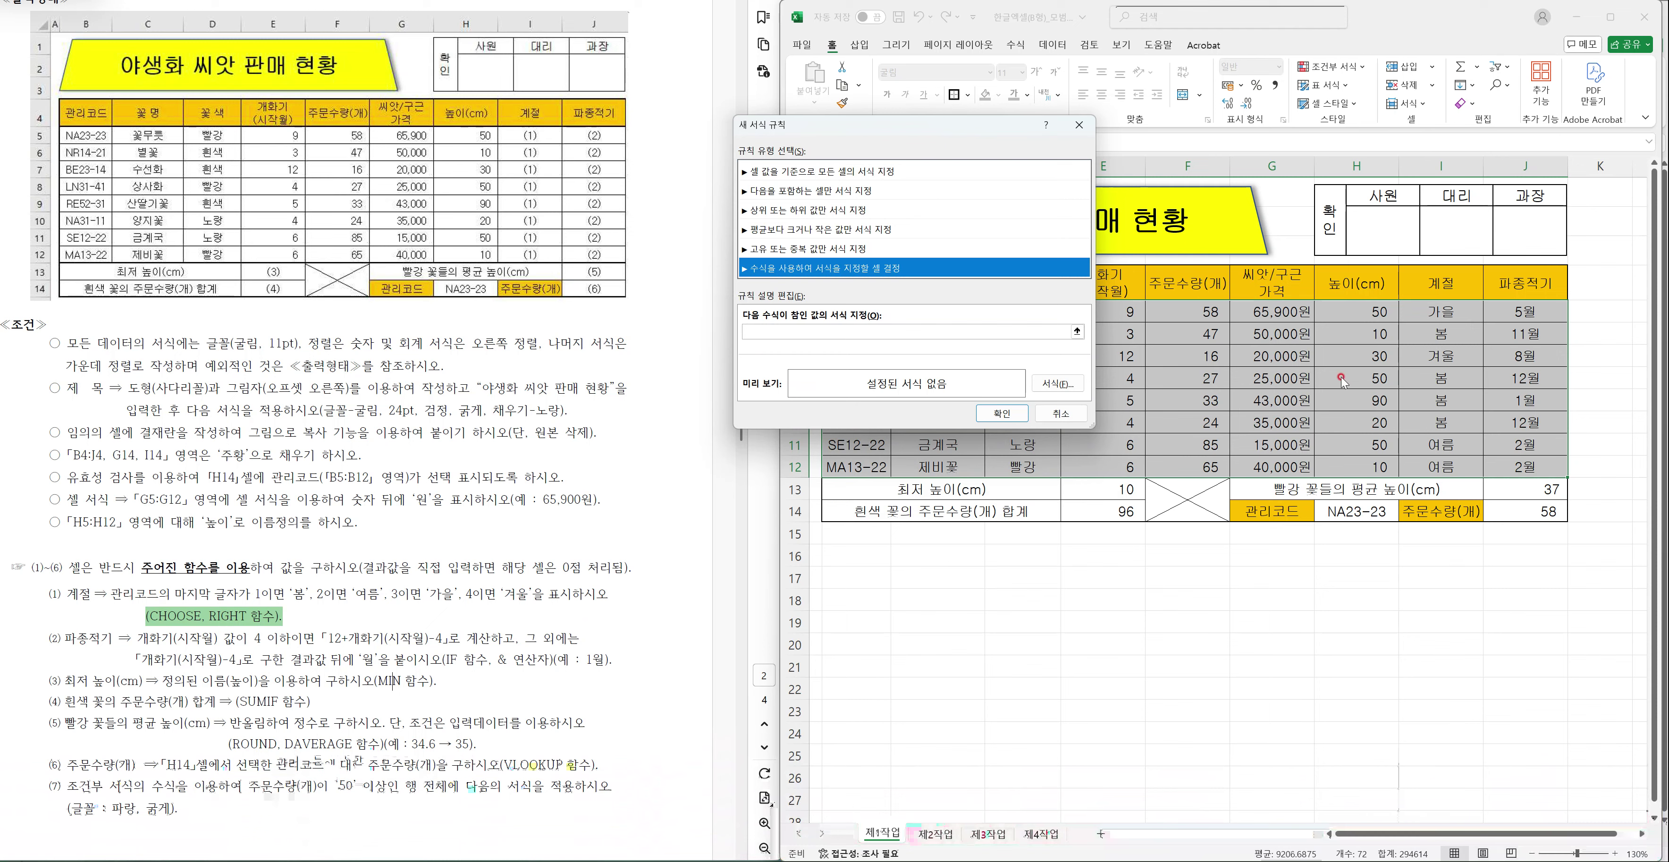
left_click(954, 331)
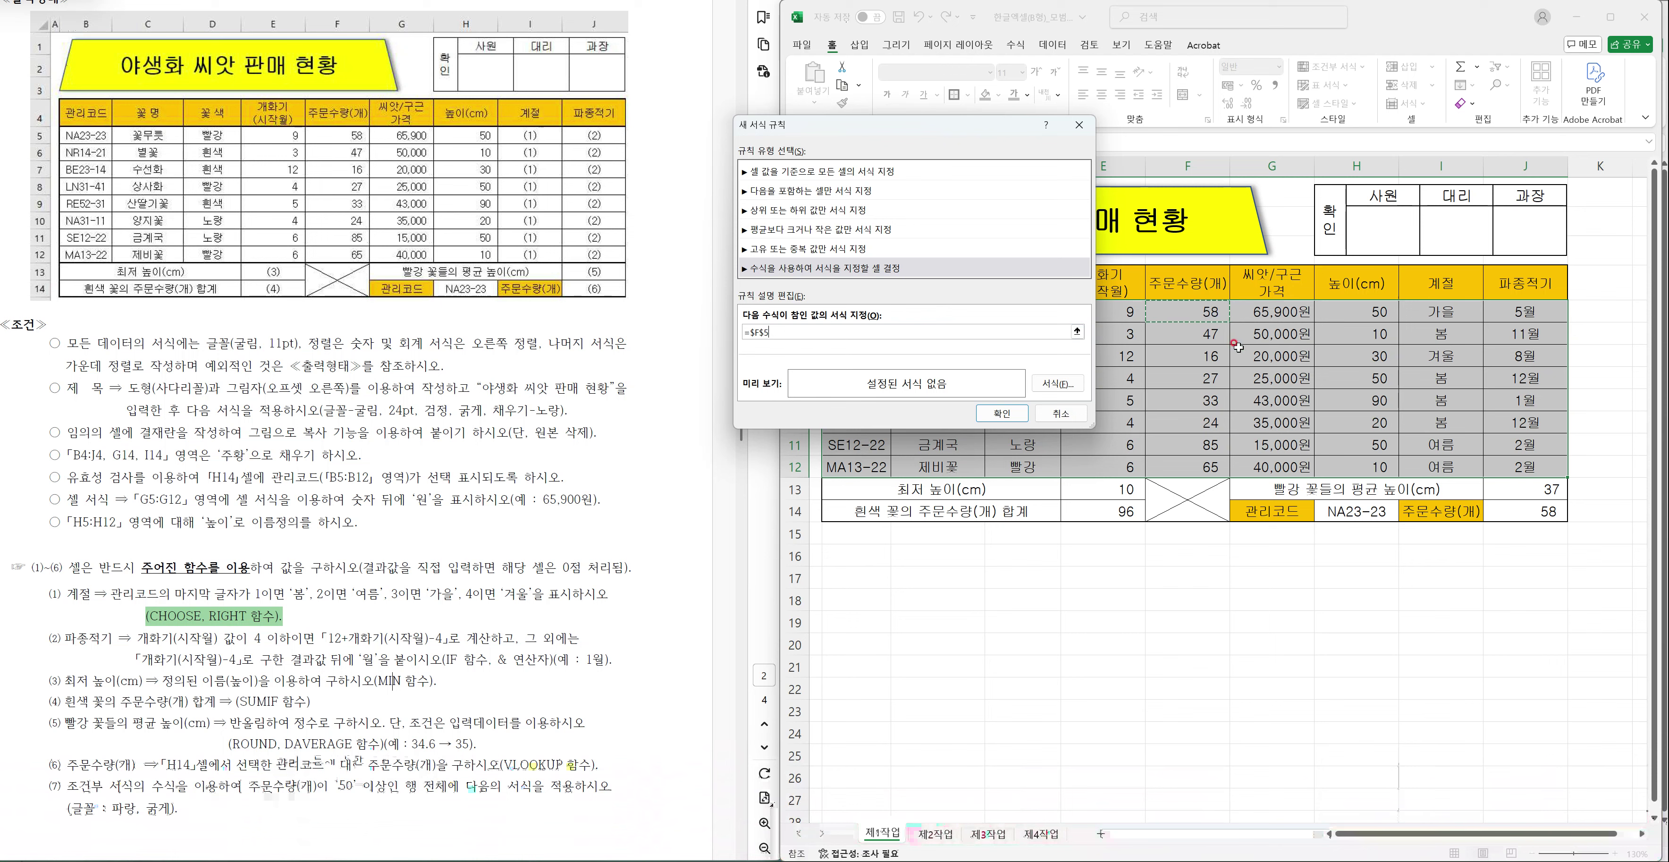
key("F4")
key("F4")
type(">")
- Set the rule's font format to bold (굵게) and standard blue (파랑), and apply the rule to the data range
left_click(1056, 384)
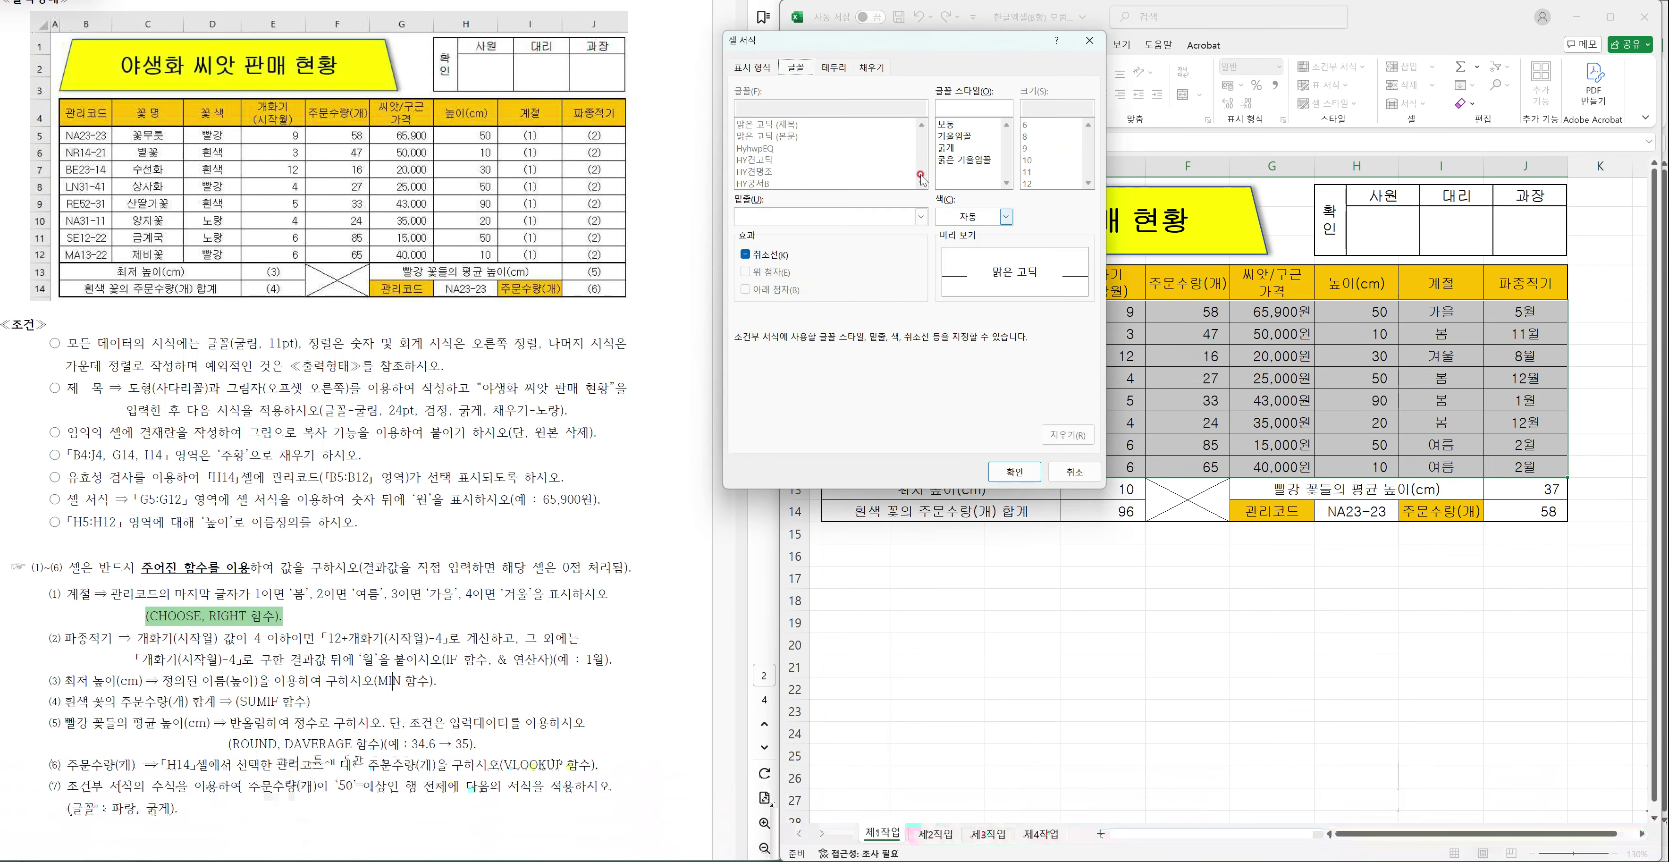
left_click_drag(867, 41, 922, 417)
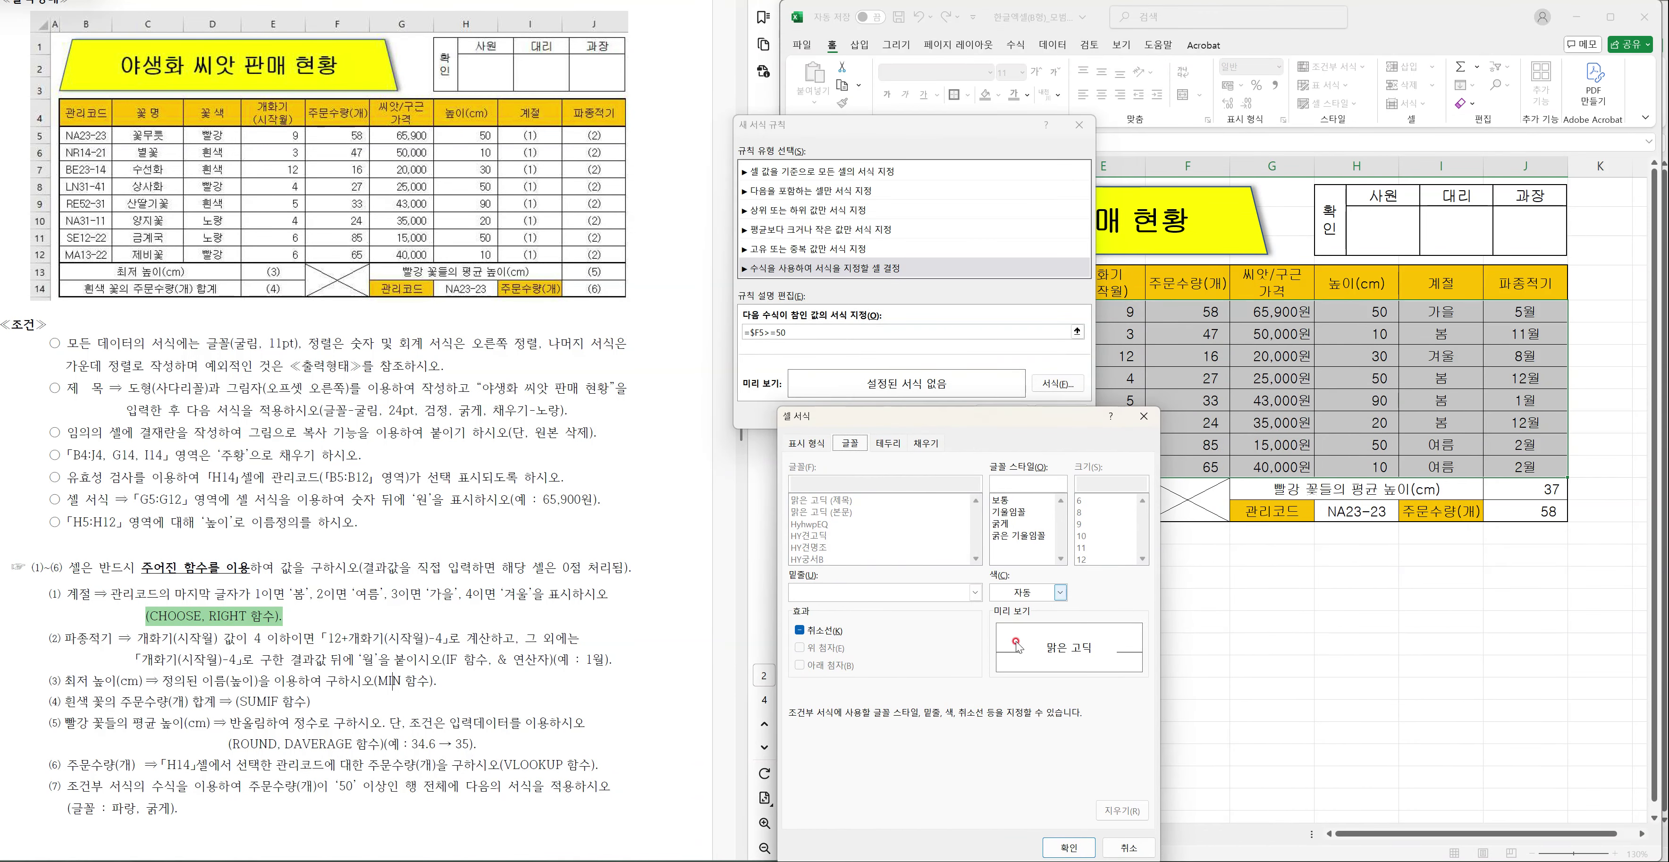
left_click(1001, 523)
left_click(1025, 592)
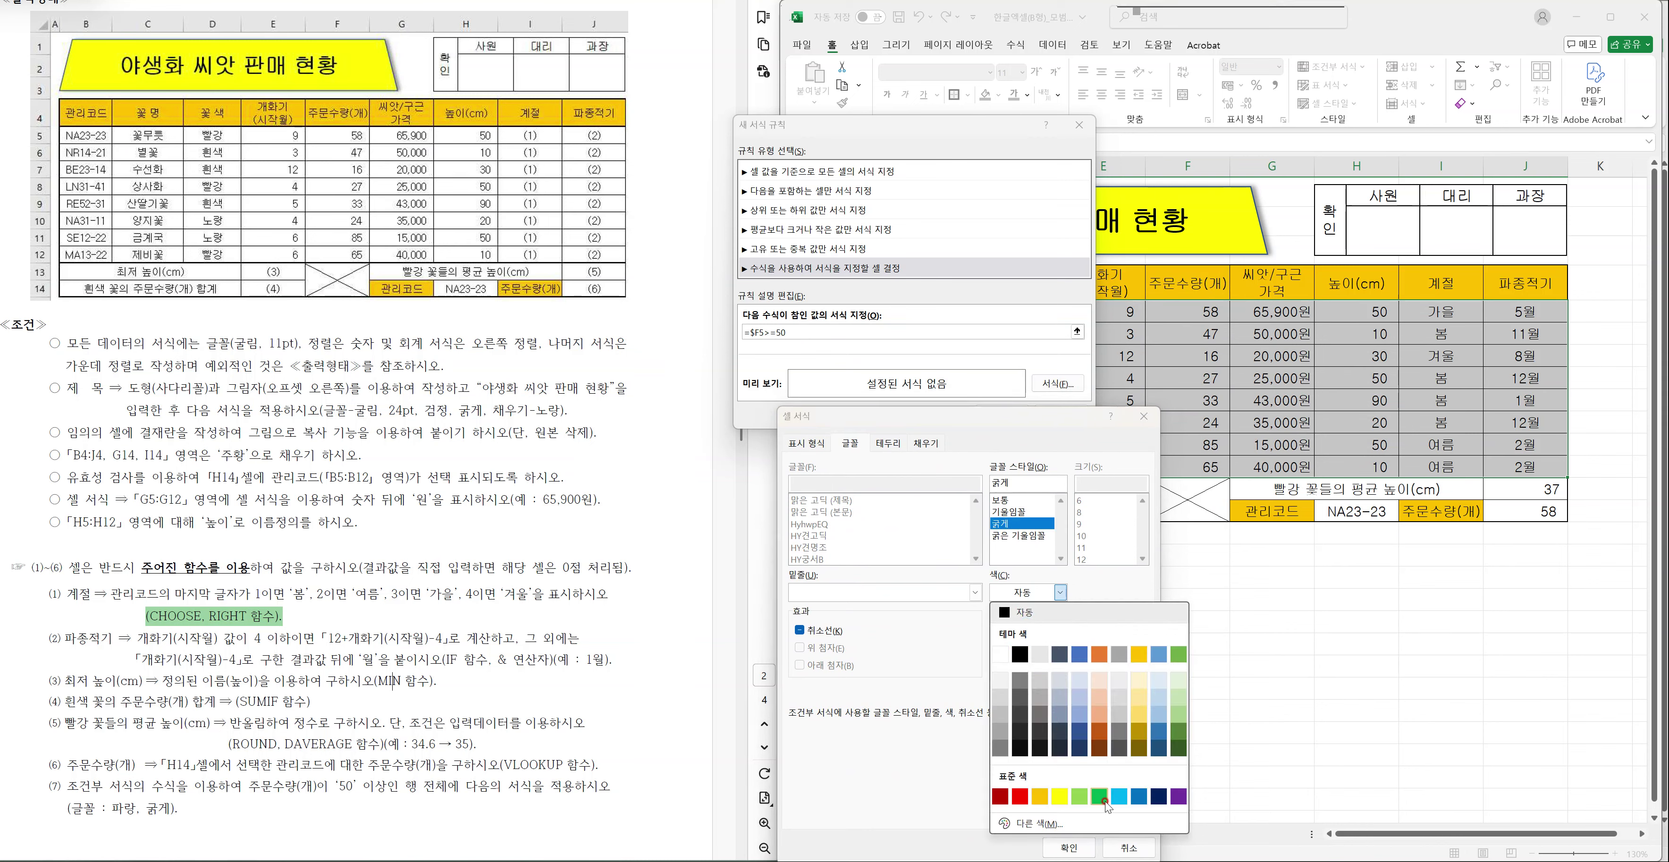
left_click(1139, 796)
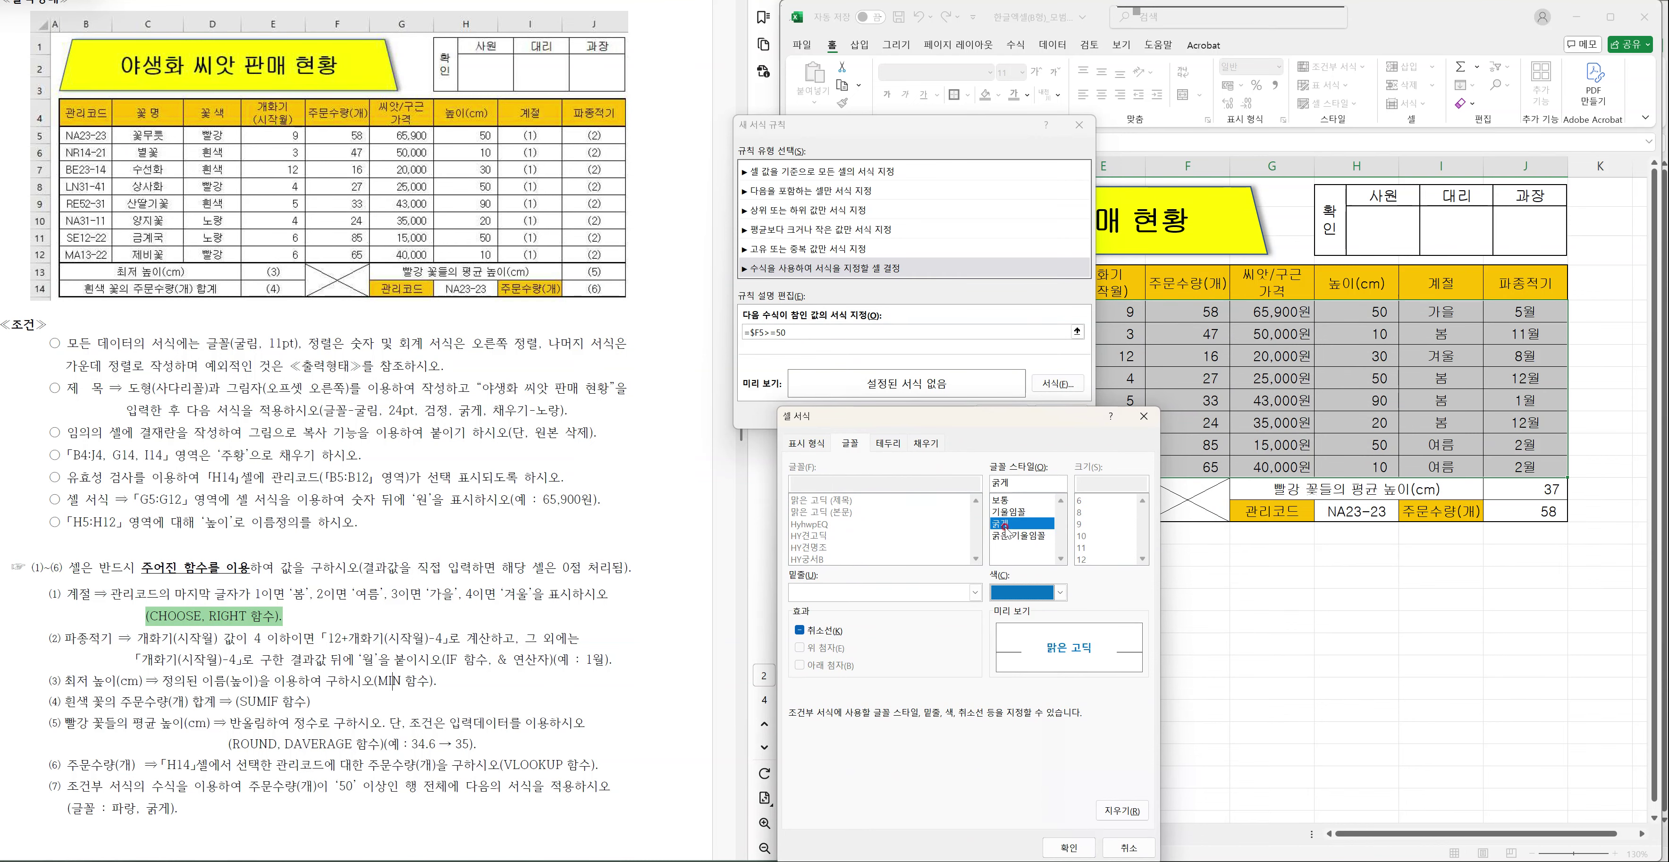
left_click(1069, 848)
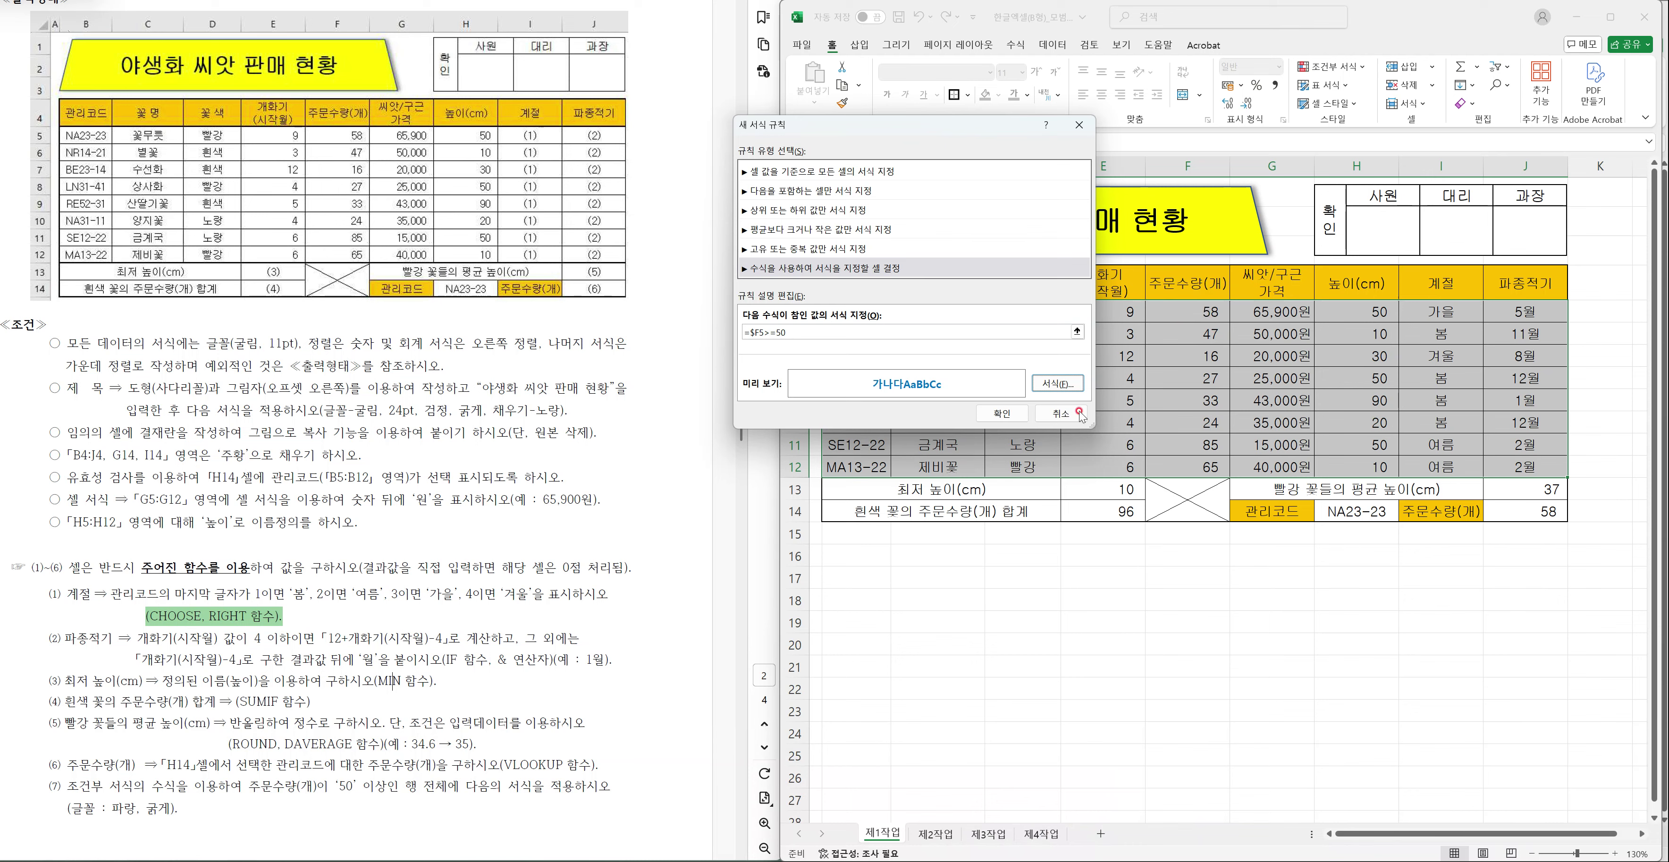
left_click(1001, 413)
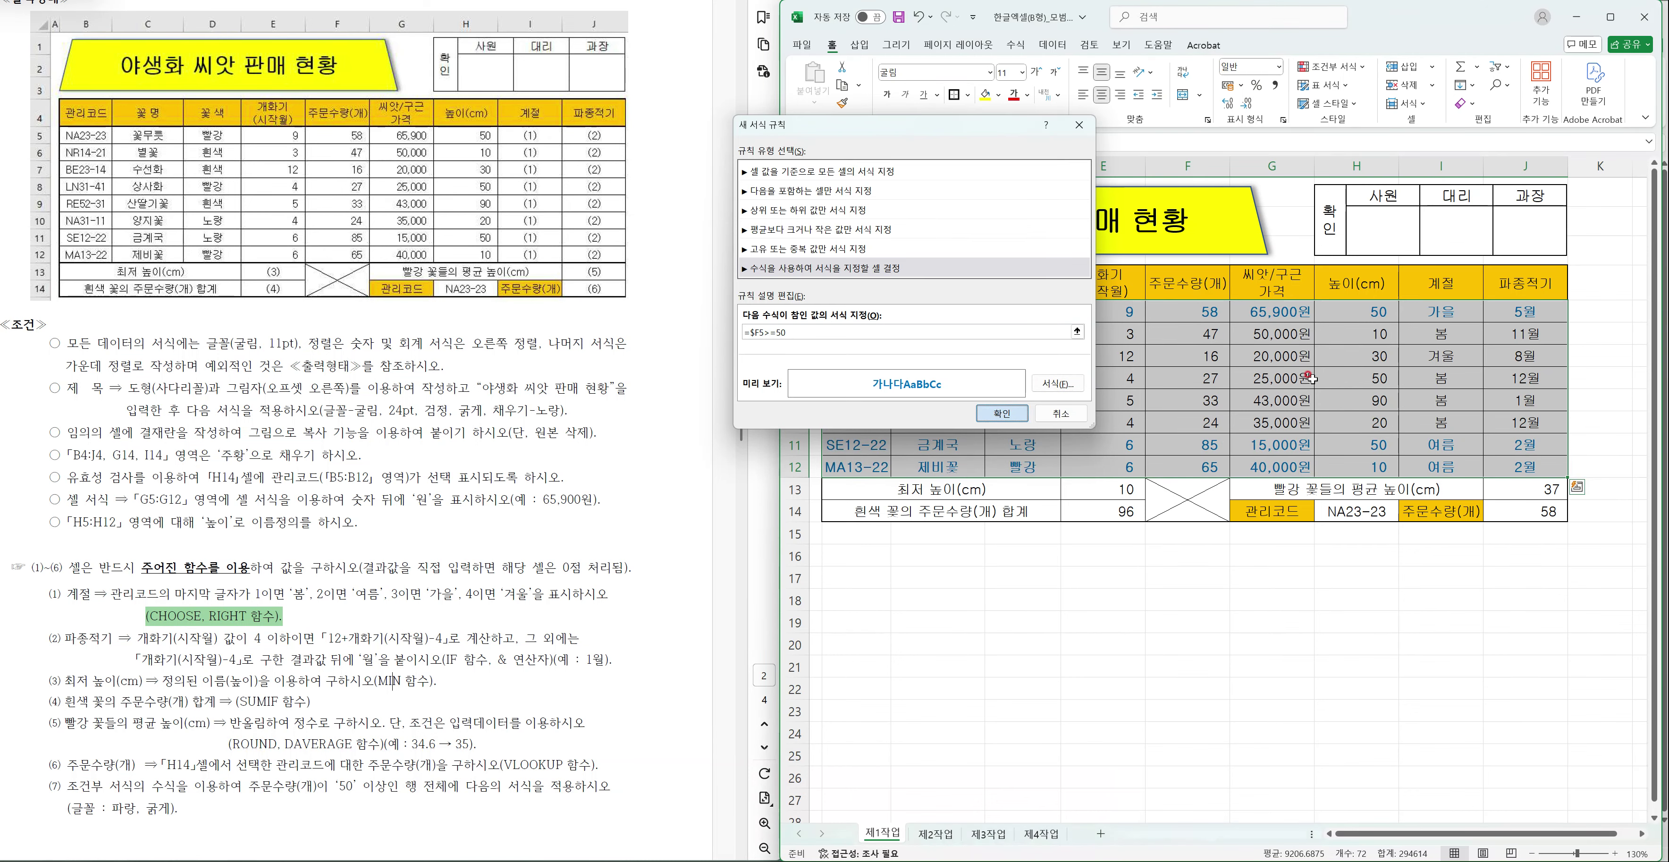
left_click(1183, 635)
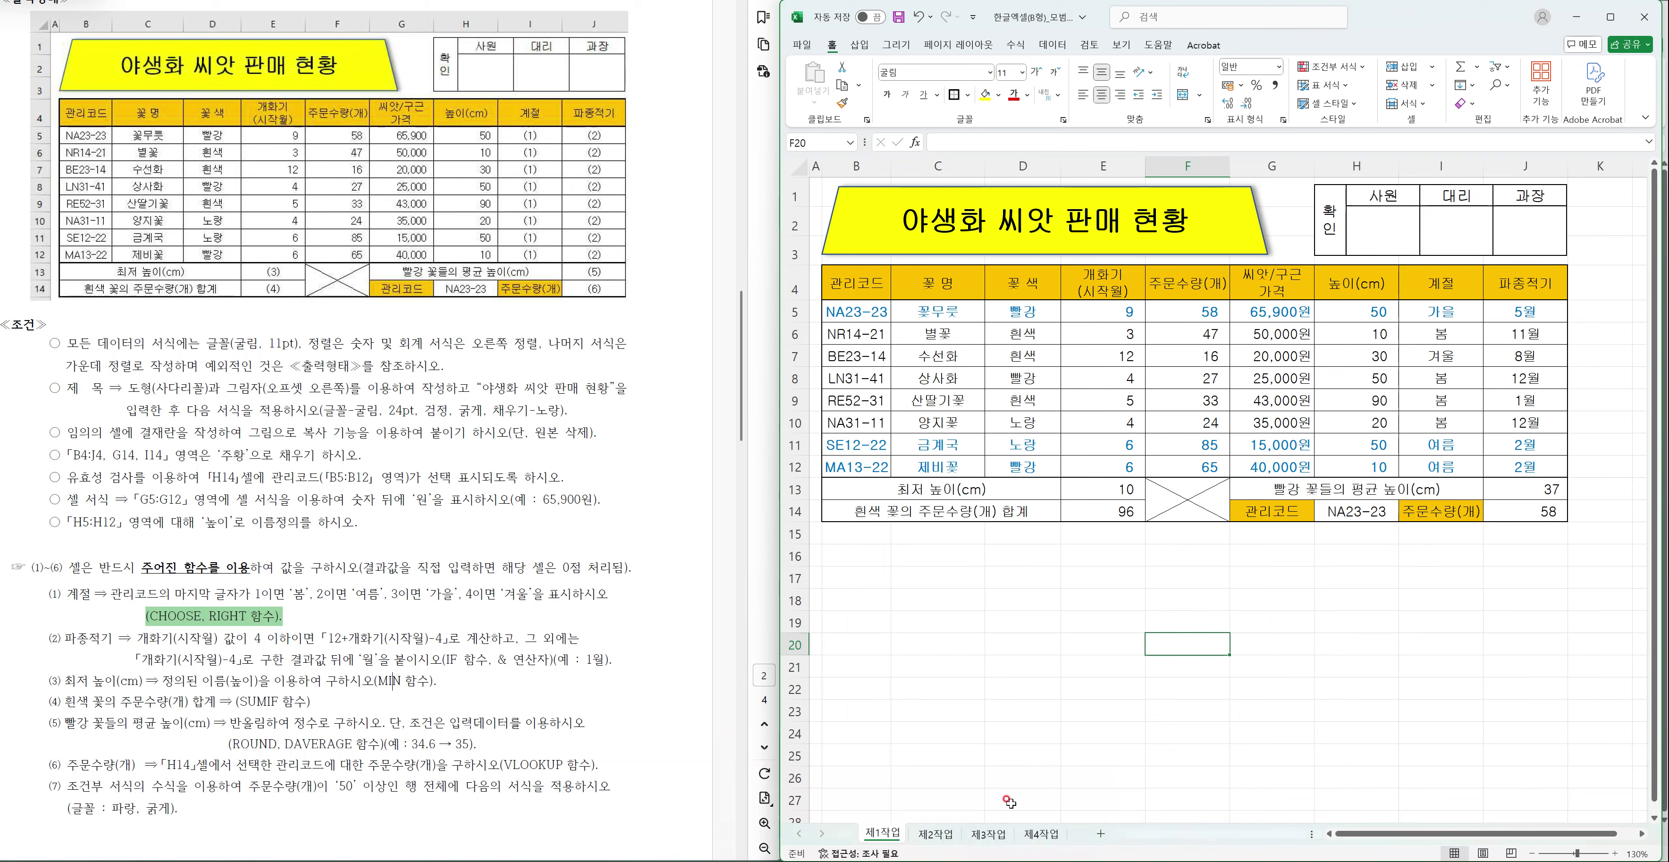
- Switch to the 반려견 유모차 판매 현황 workbook and bring up its matching 제1작업 conditions in the exam document
left_click(1146, 805)
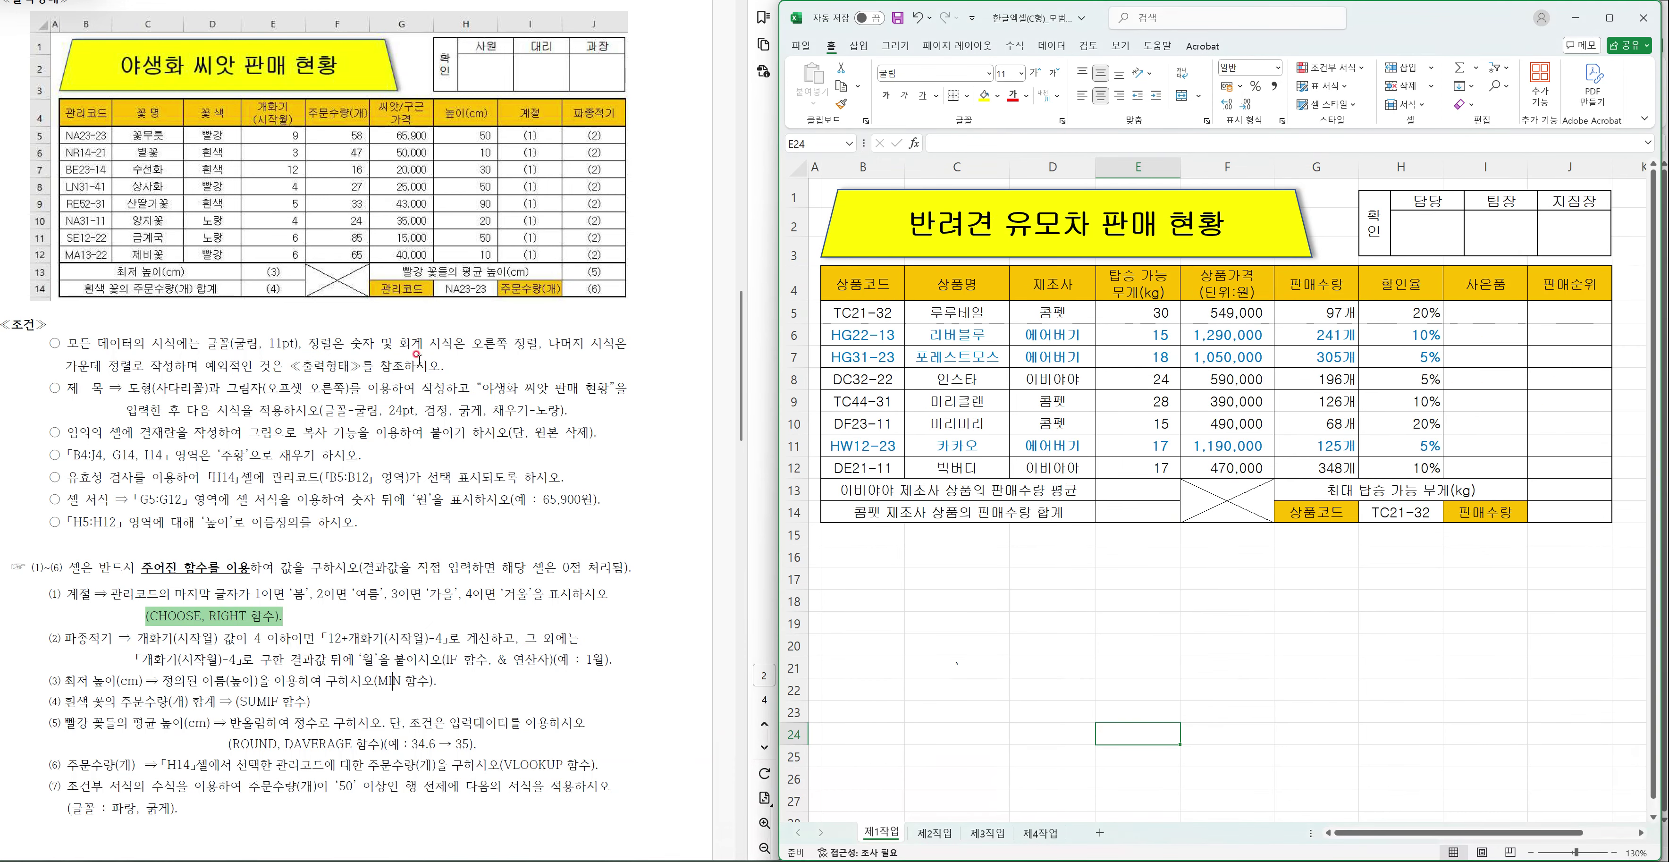
left_click(449, 342)
scroll(450, 342, "down", 10)
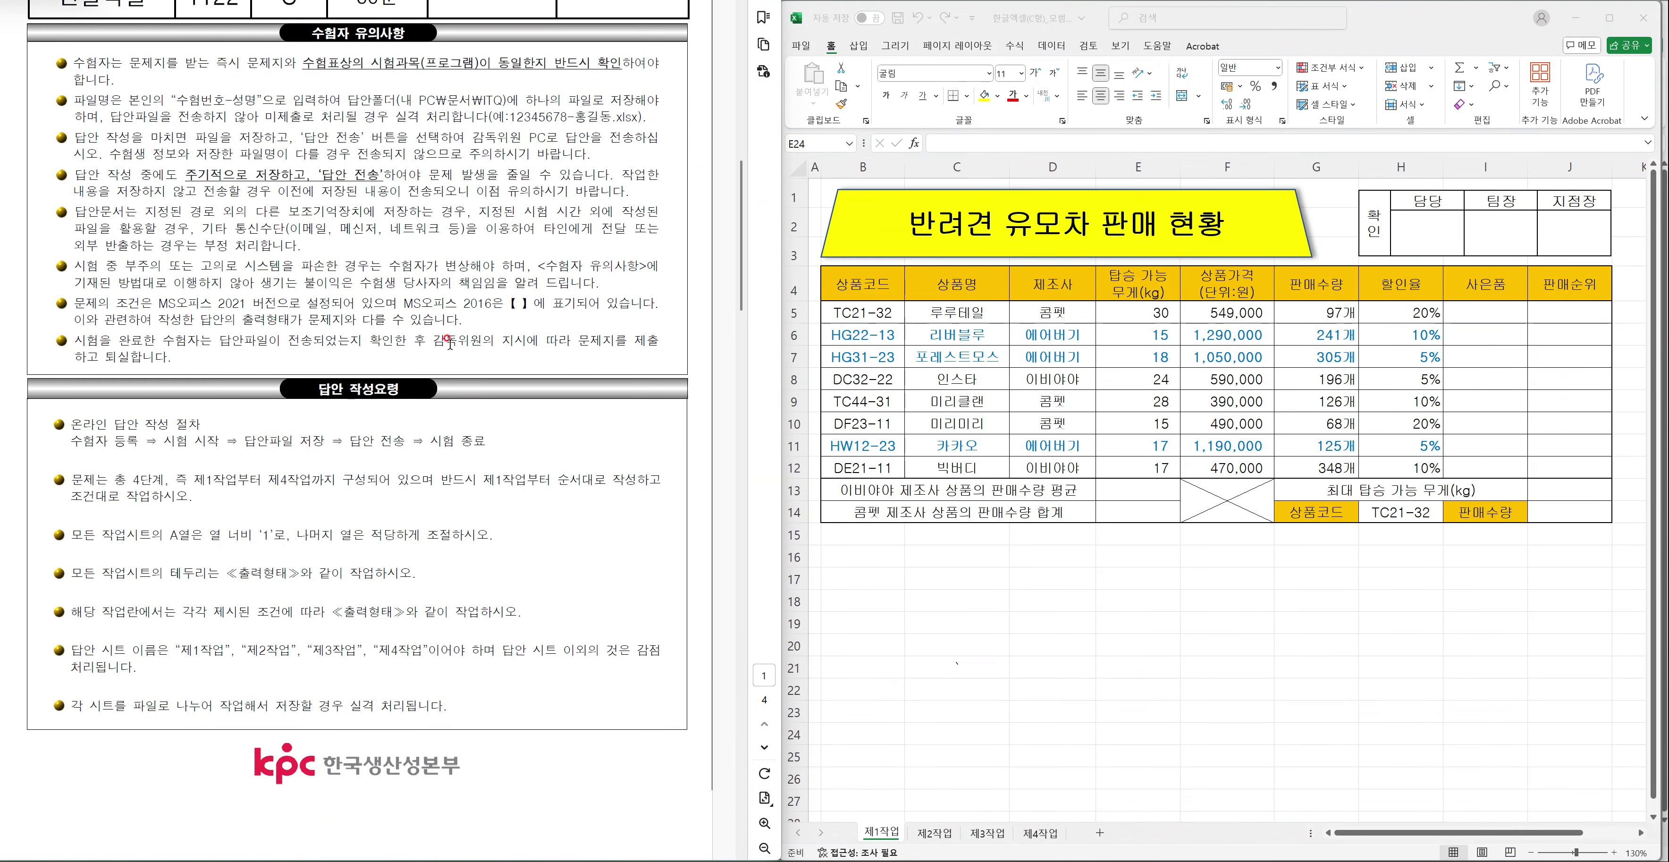
scroll(450, 342, "down", 2)
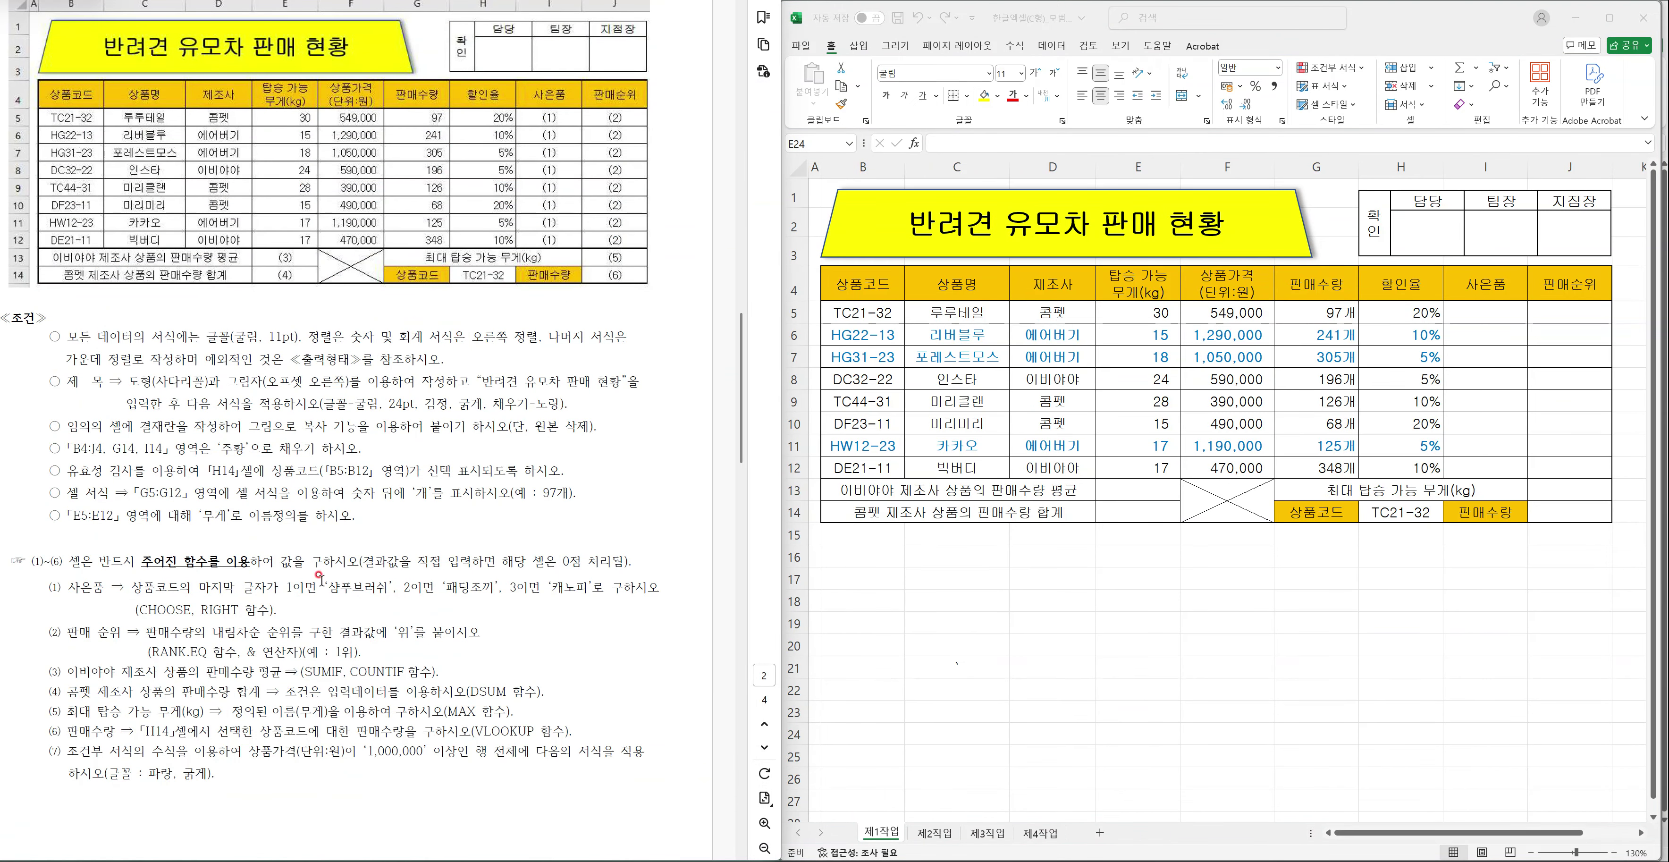
left_click(1052, 529)
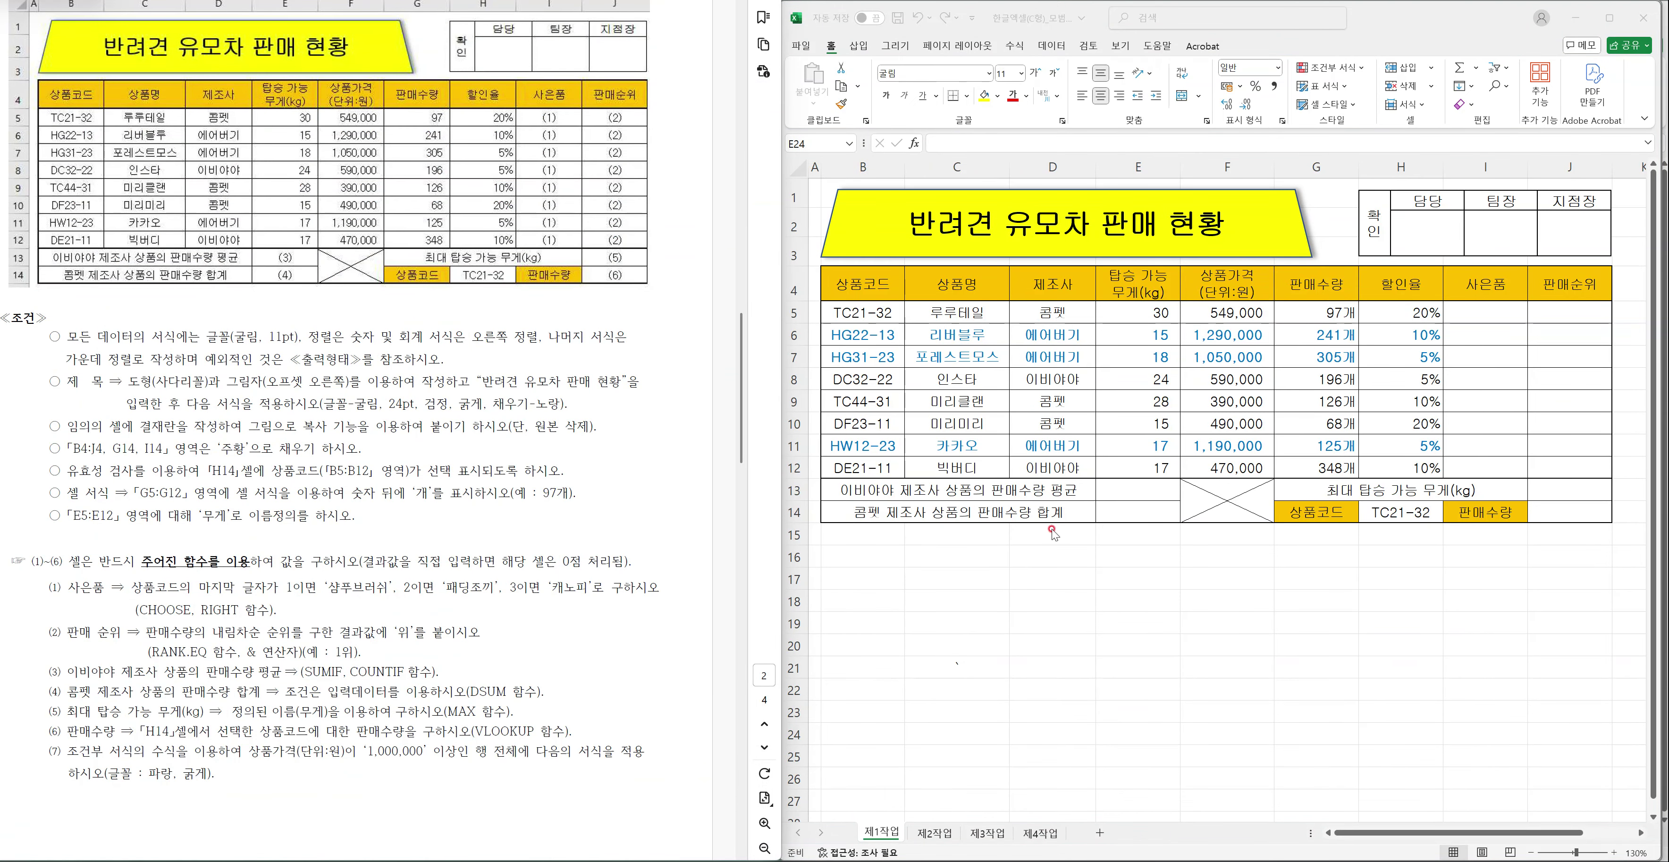
- Enter =RIGHT(B5,1) in I5 to extract the product code's final character, and fill it down to I12
left_click(1447, 310)
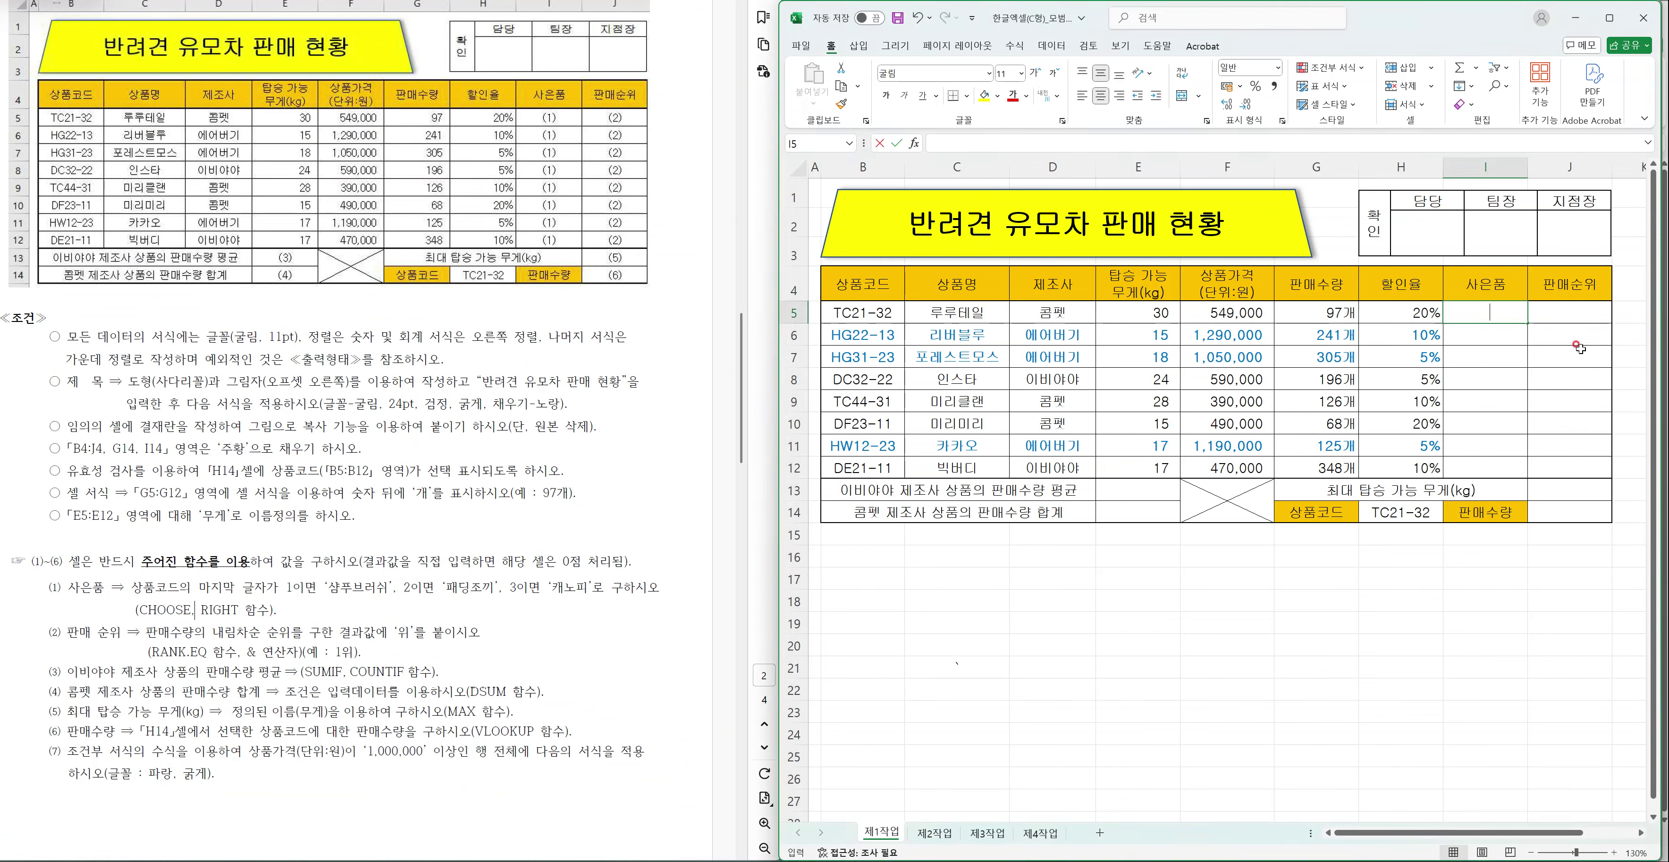
type("=RIGHT(")
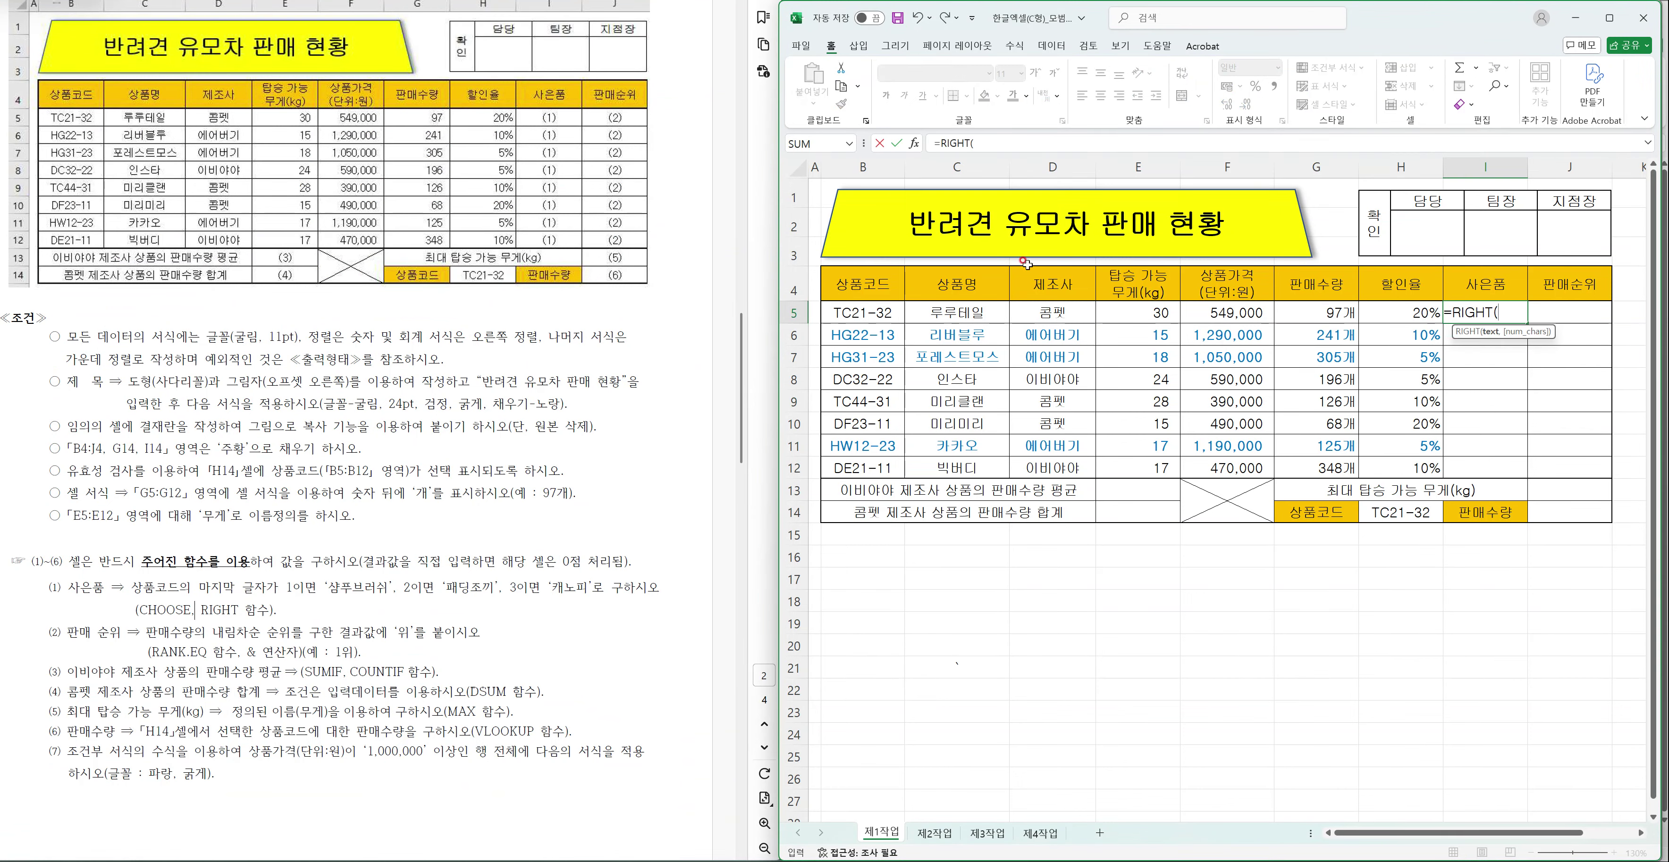
left_click(874, 314)
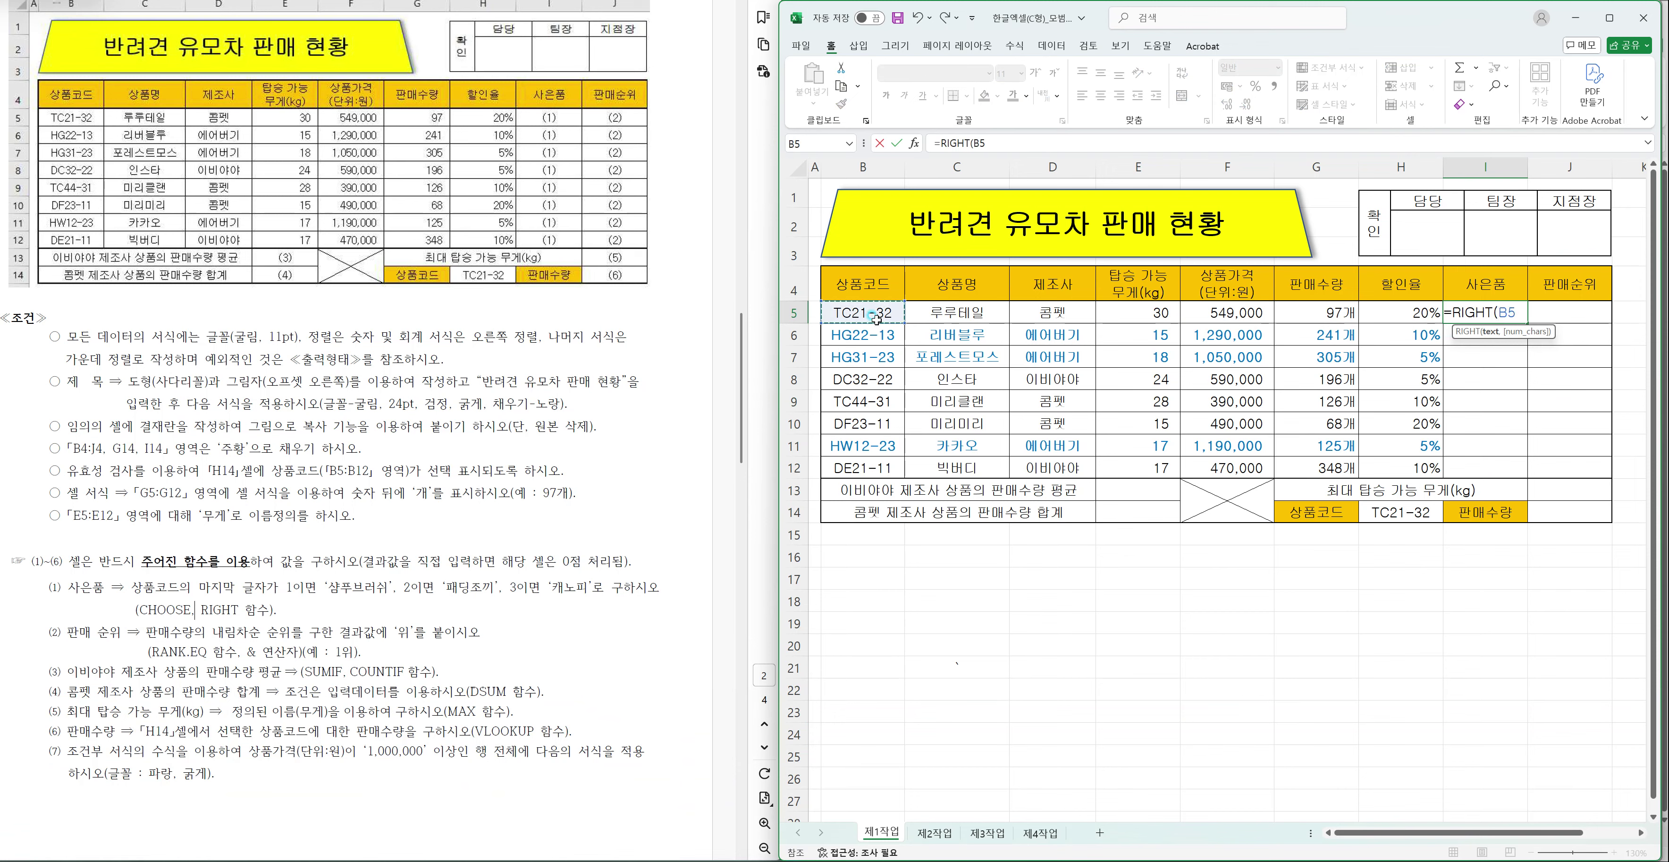
type(",1")
key("Return")
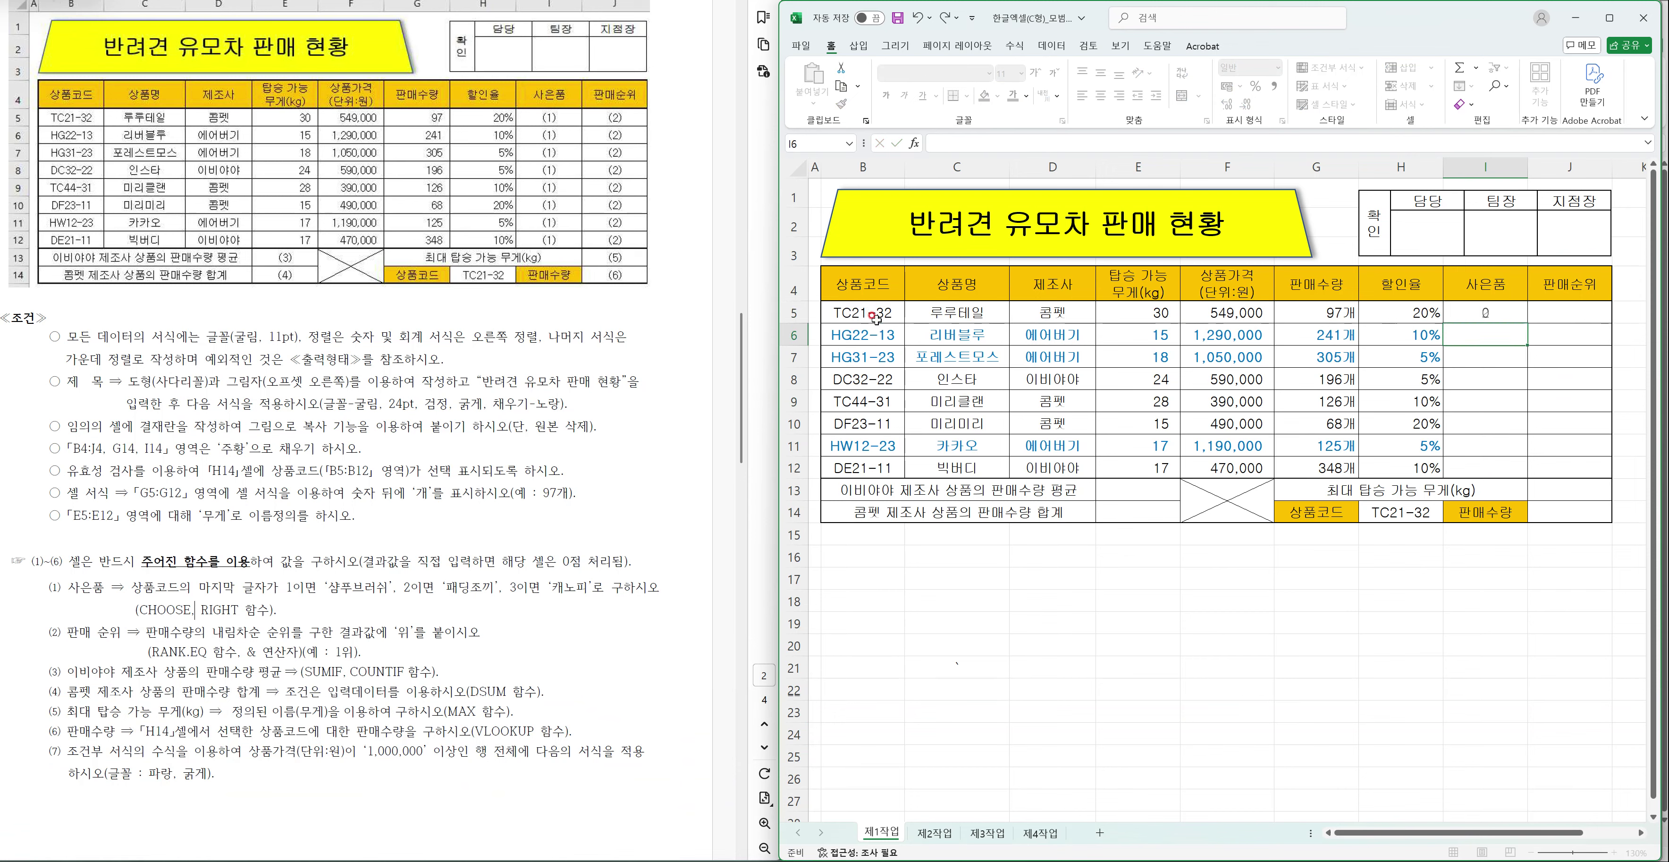
left_click(1493, 313)
left_click_drag(1525, 325, 1489, 469)
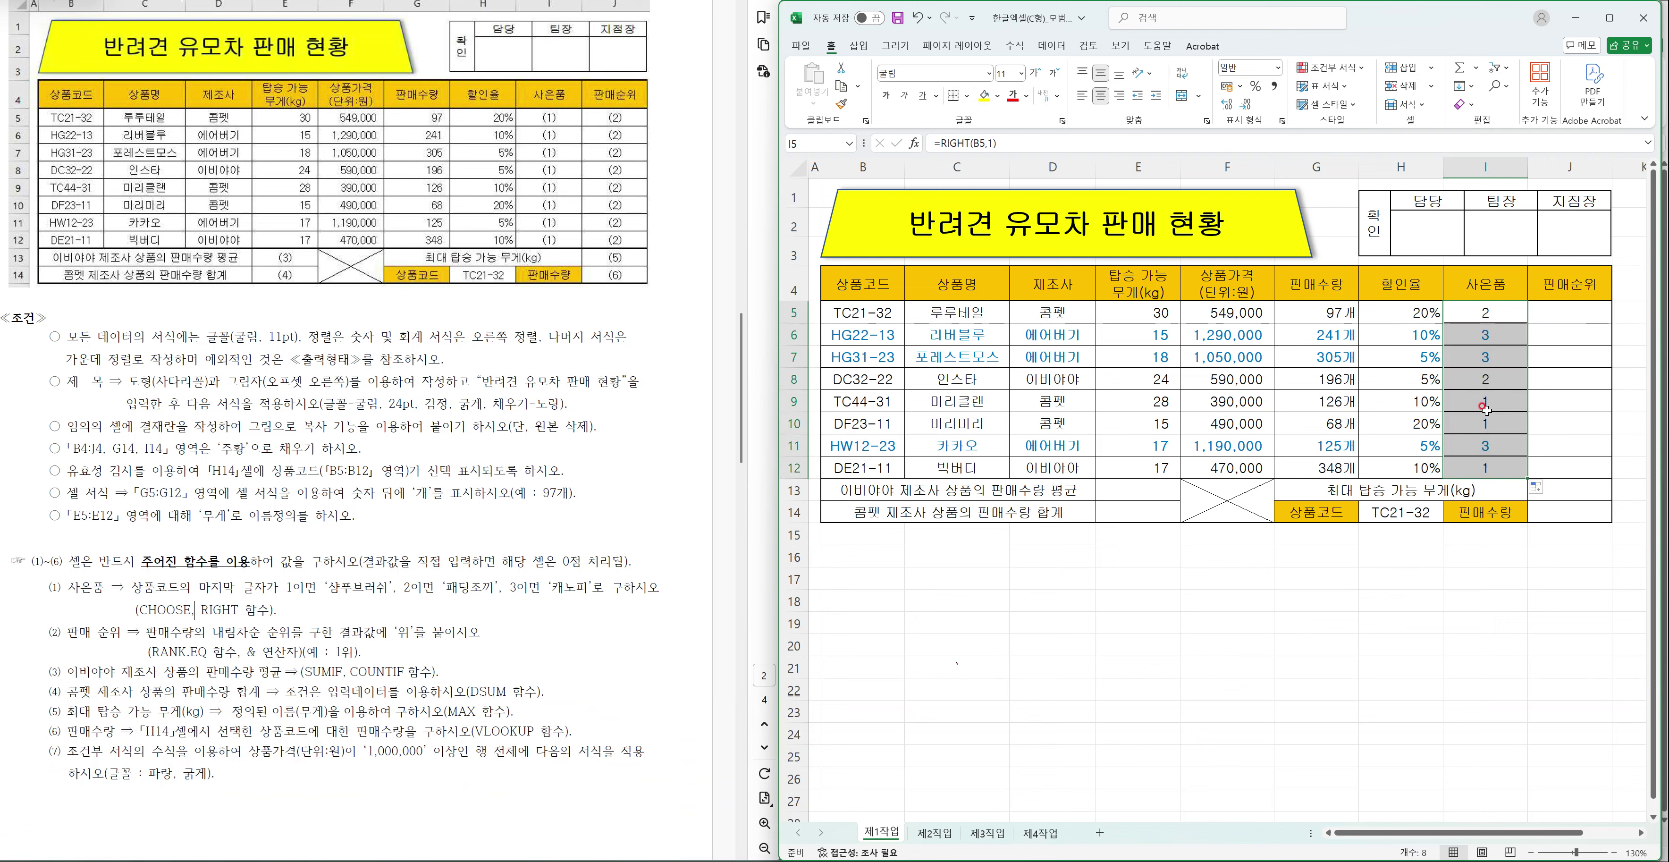
- Wrap I5's formula as =CHOOSE(RIGHT(B5,1),"샴프브러쉬","패딩조끼","캐노피") and fill it down to I12
left_click(1486, 312)
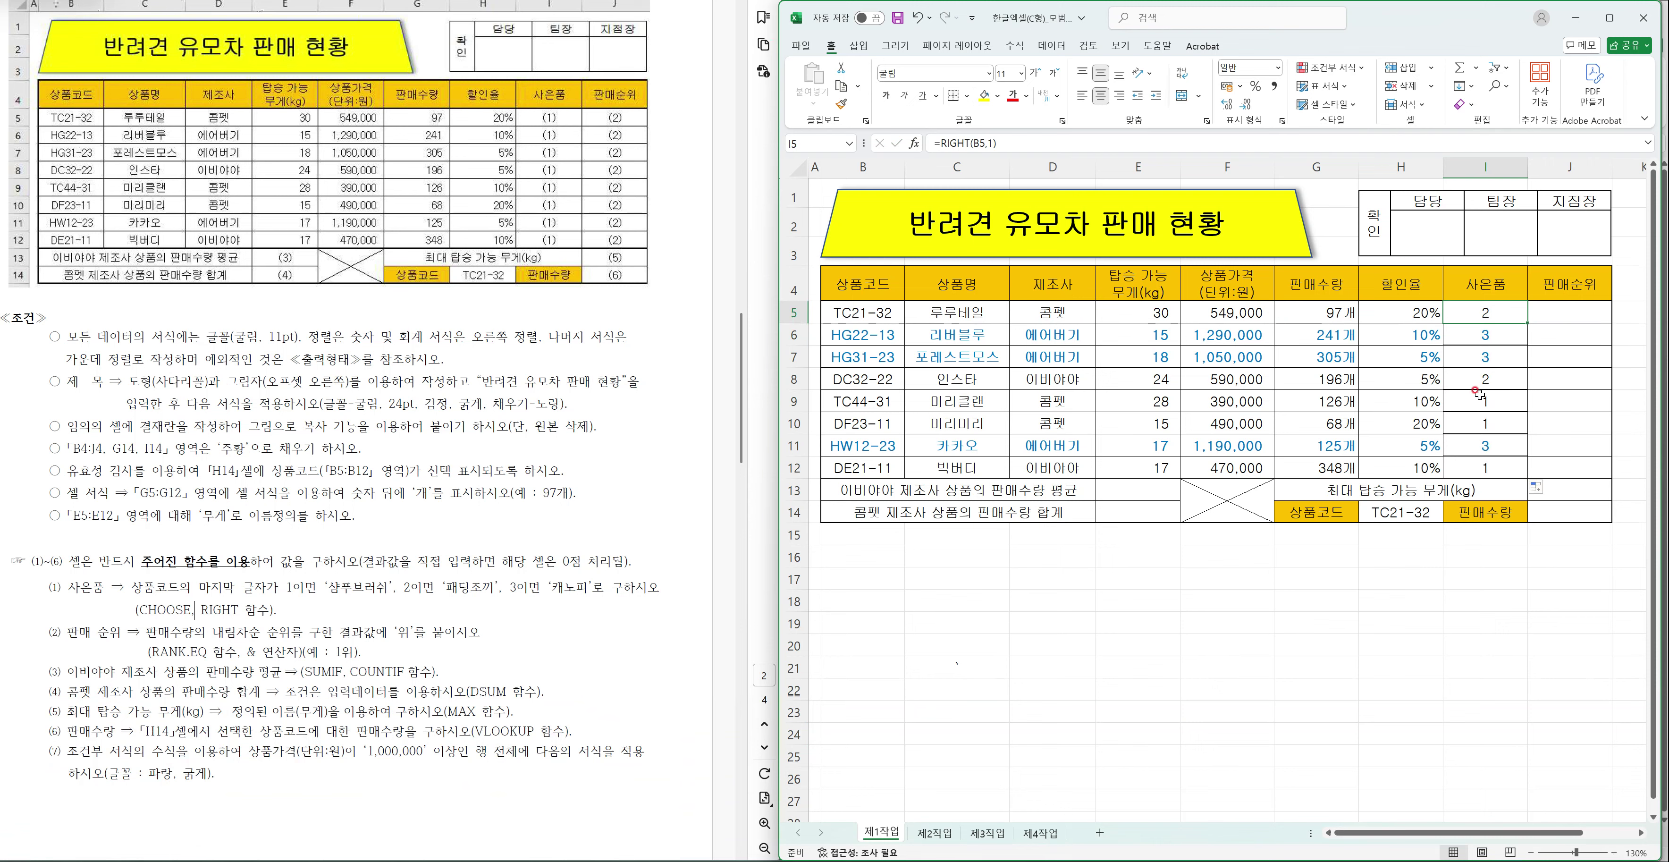
left_click(1484, 363)
double_click(1502, 313)
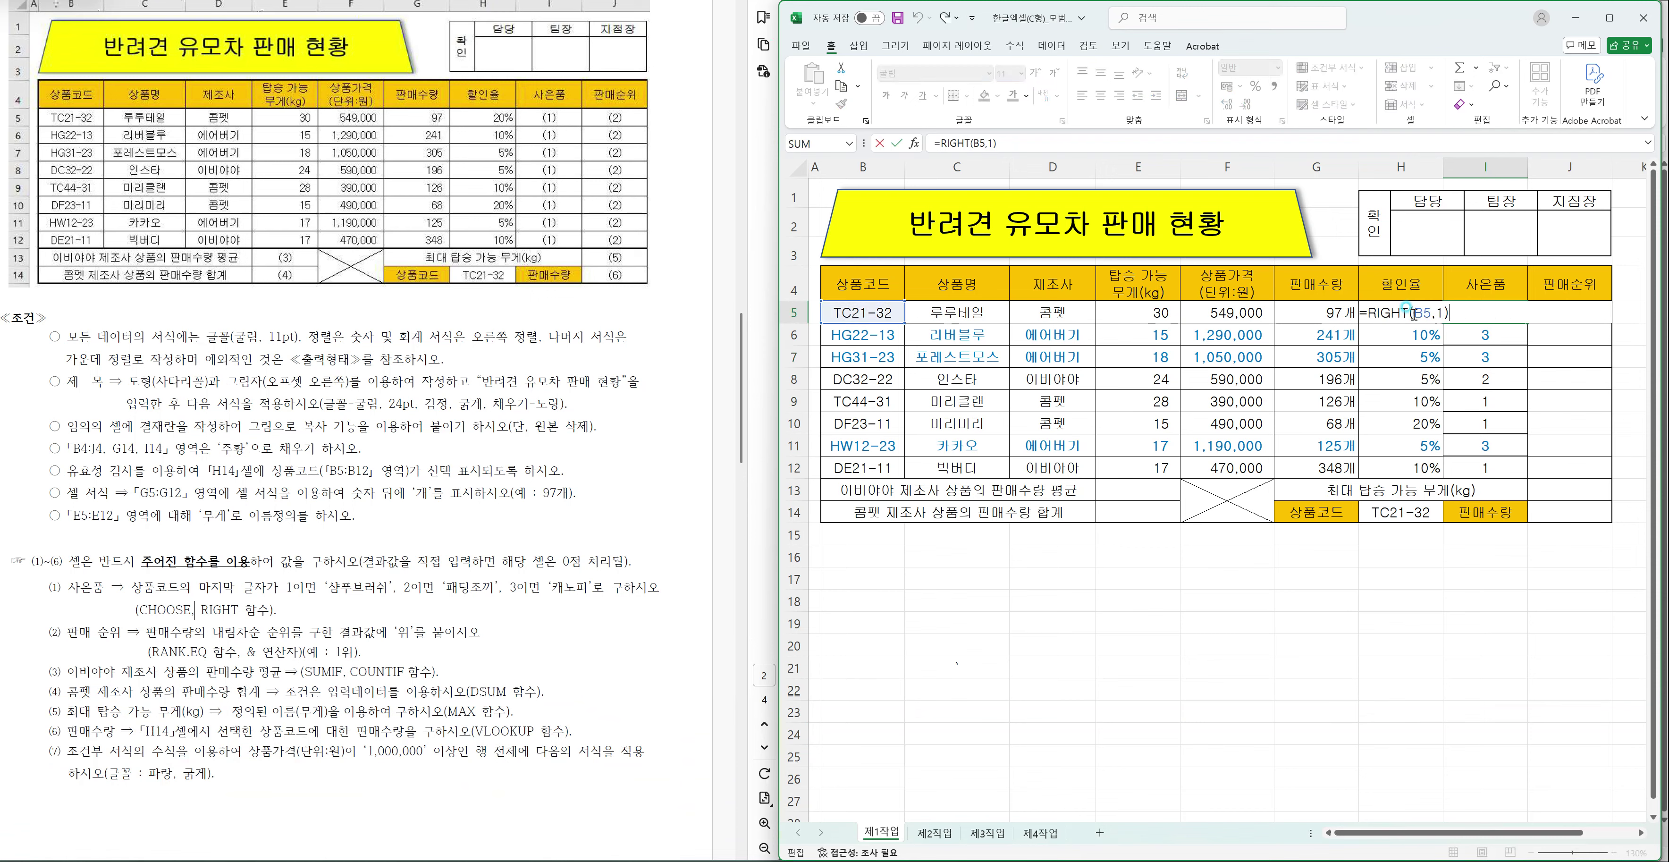
left_click(1367, 313)
type("CHOOSE(")
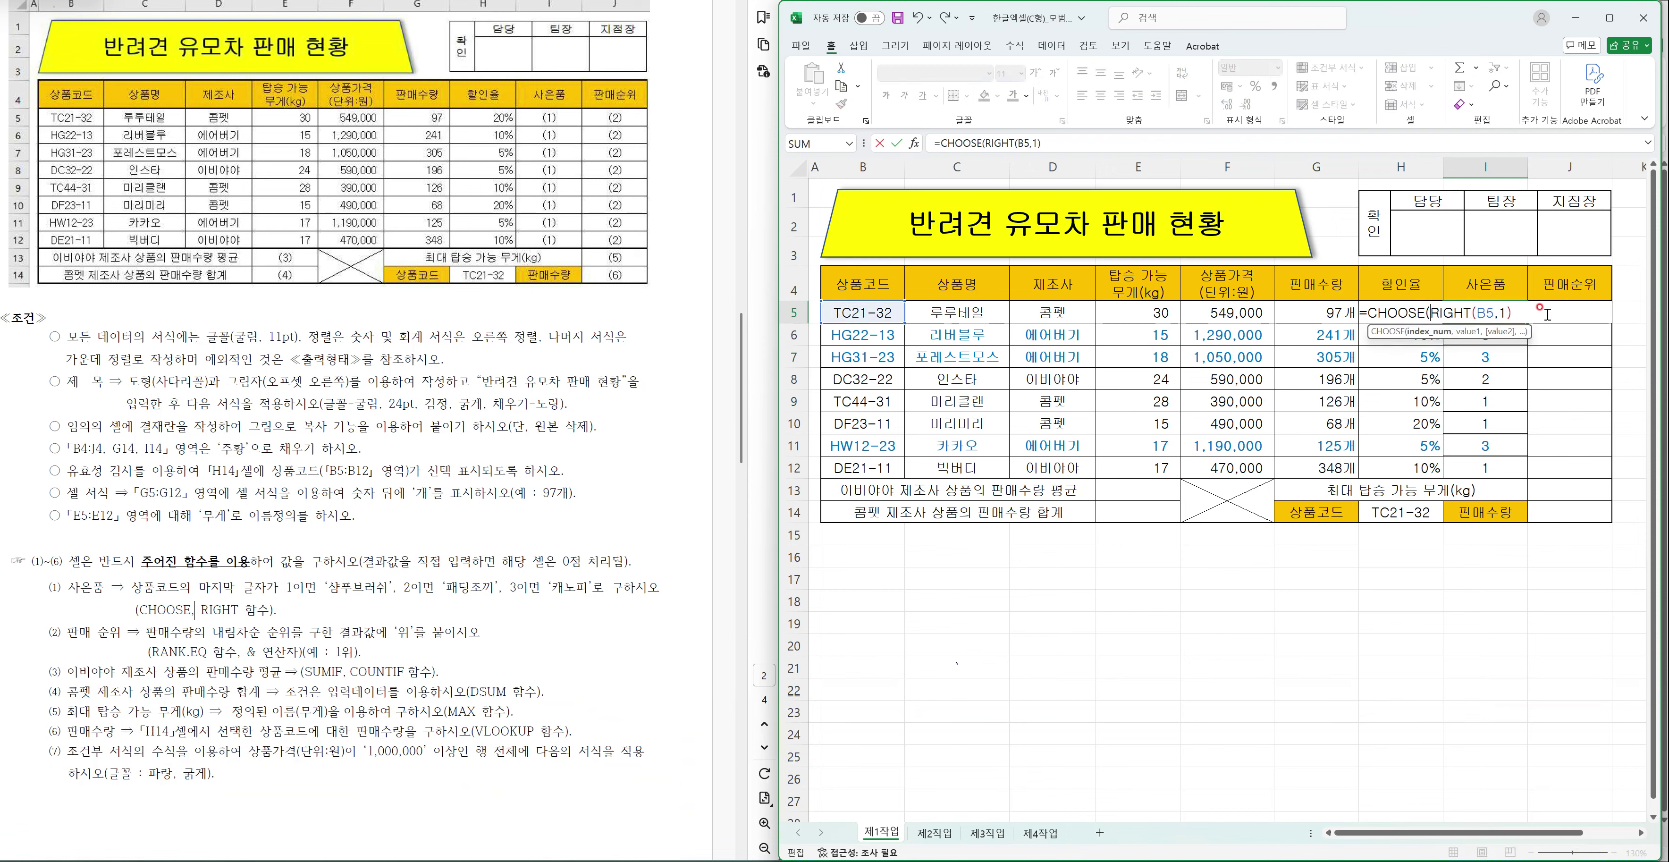
type(",")
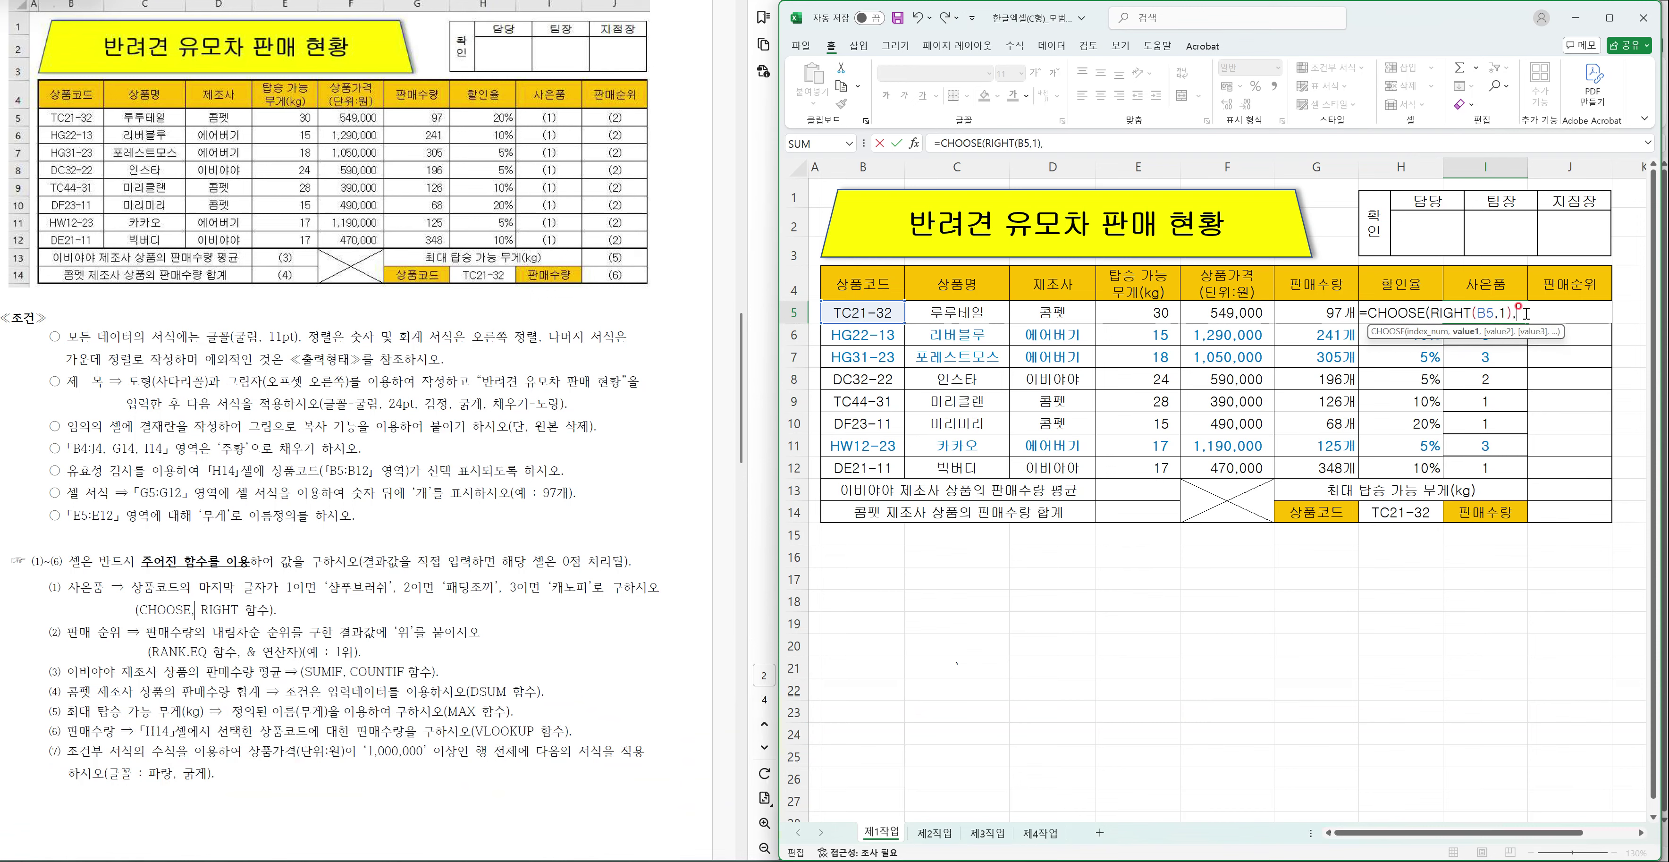
type("\"샴프")
type("브러수")
type("\",")
type("\"패딩조끼")
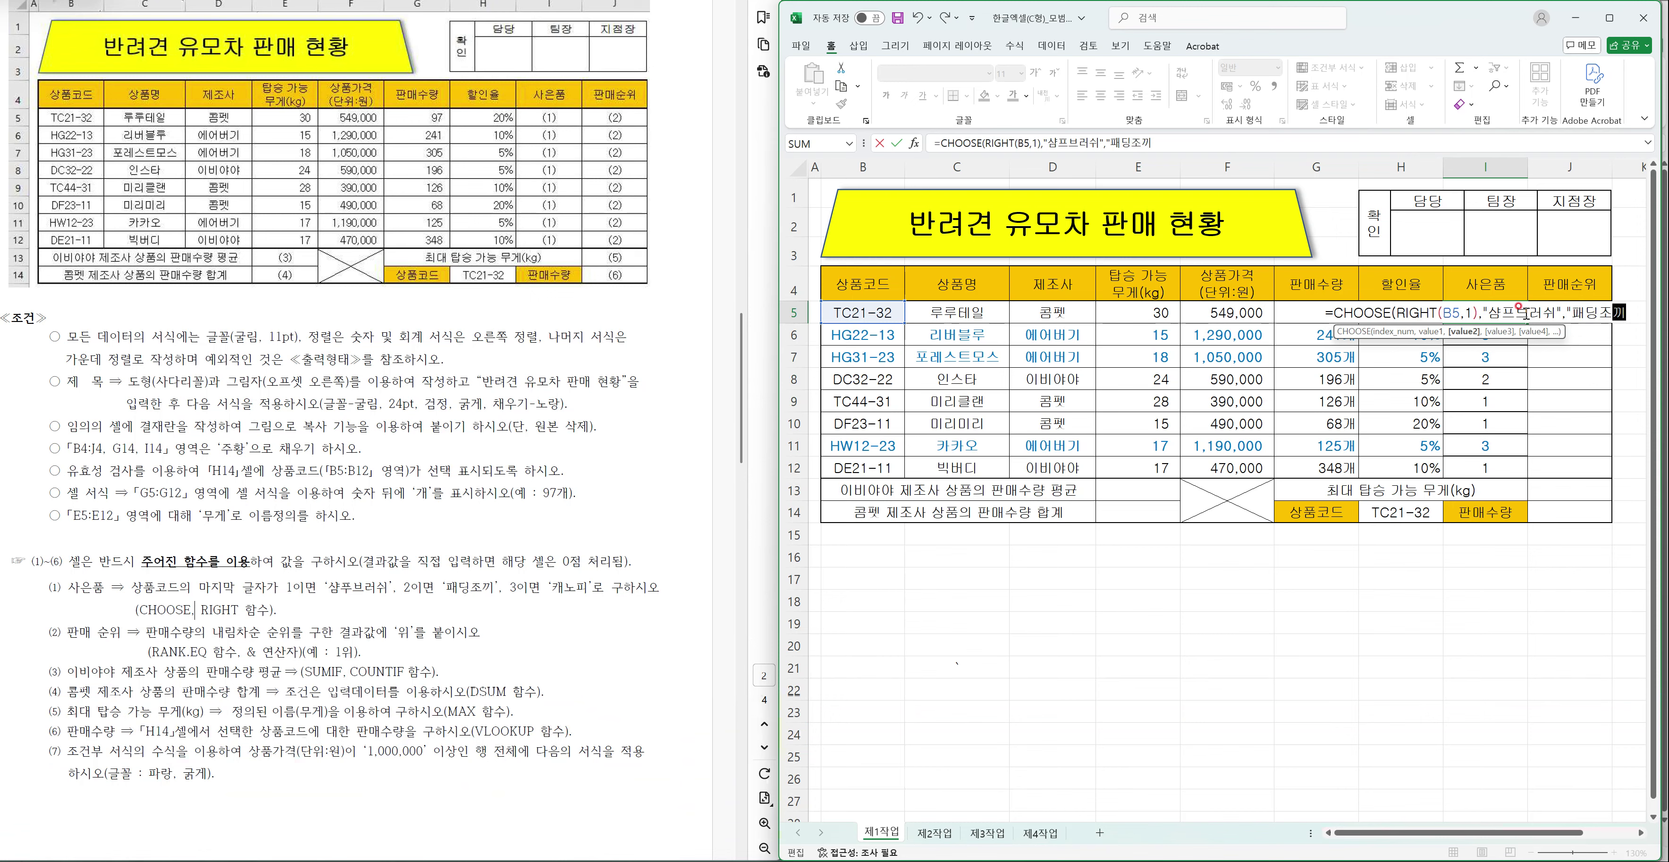
type("\",\"")
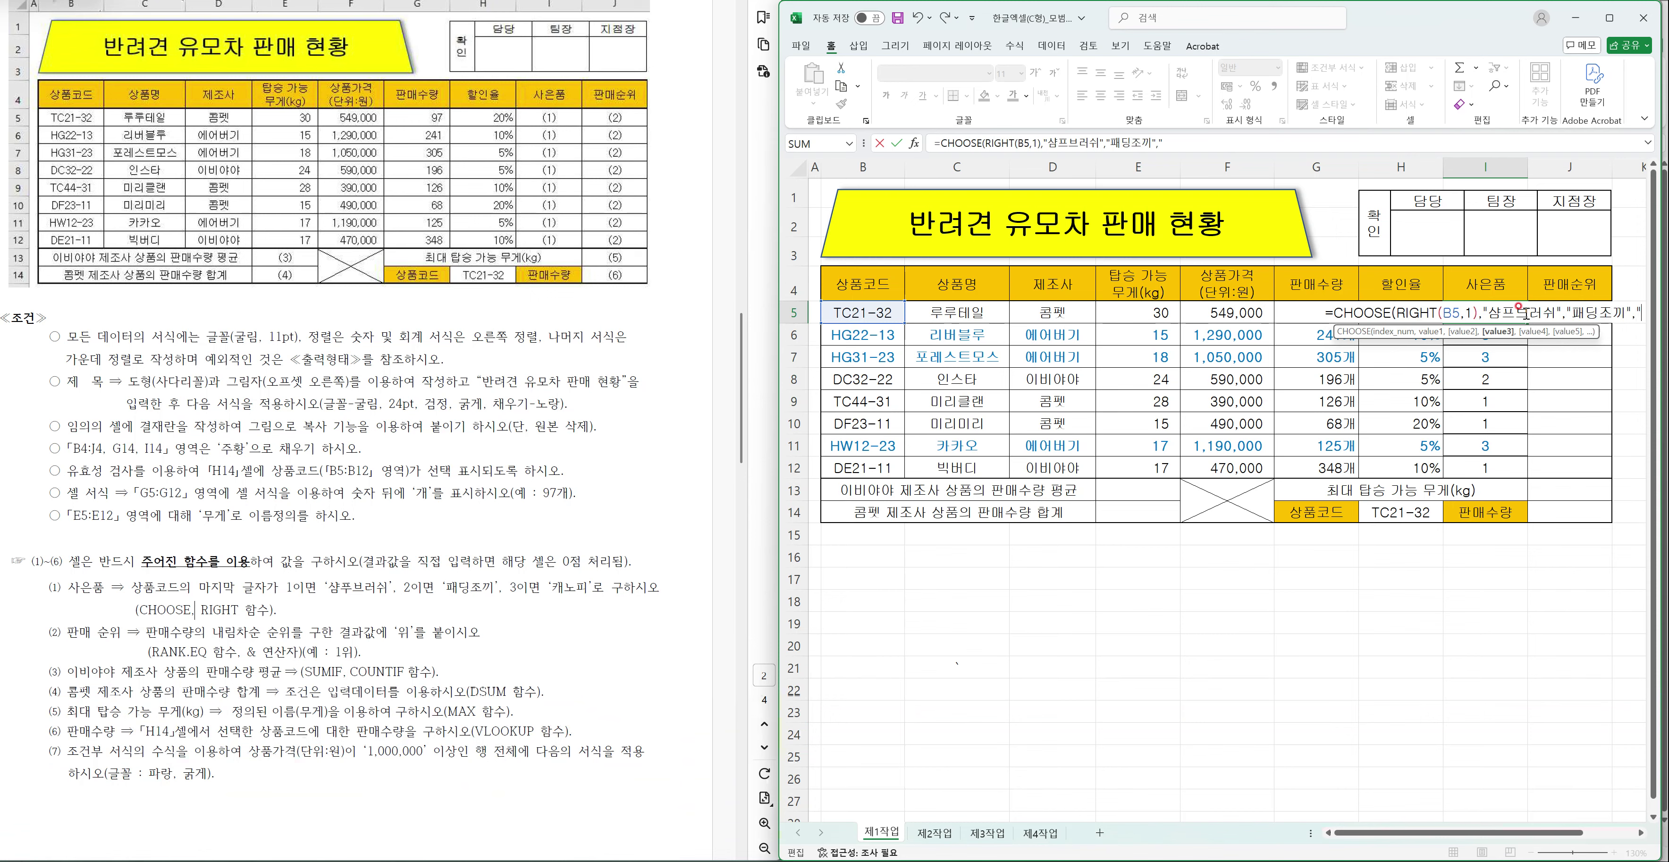
type("캐노피\"")
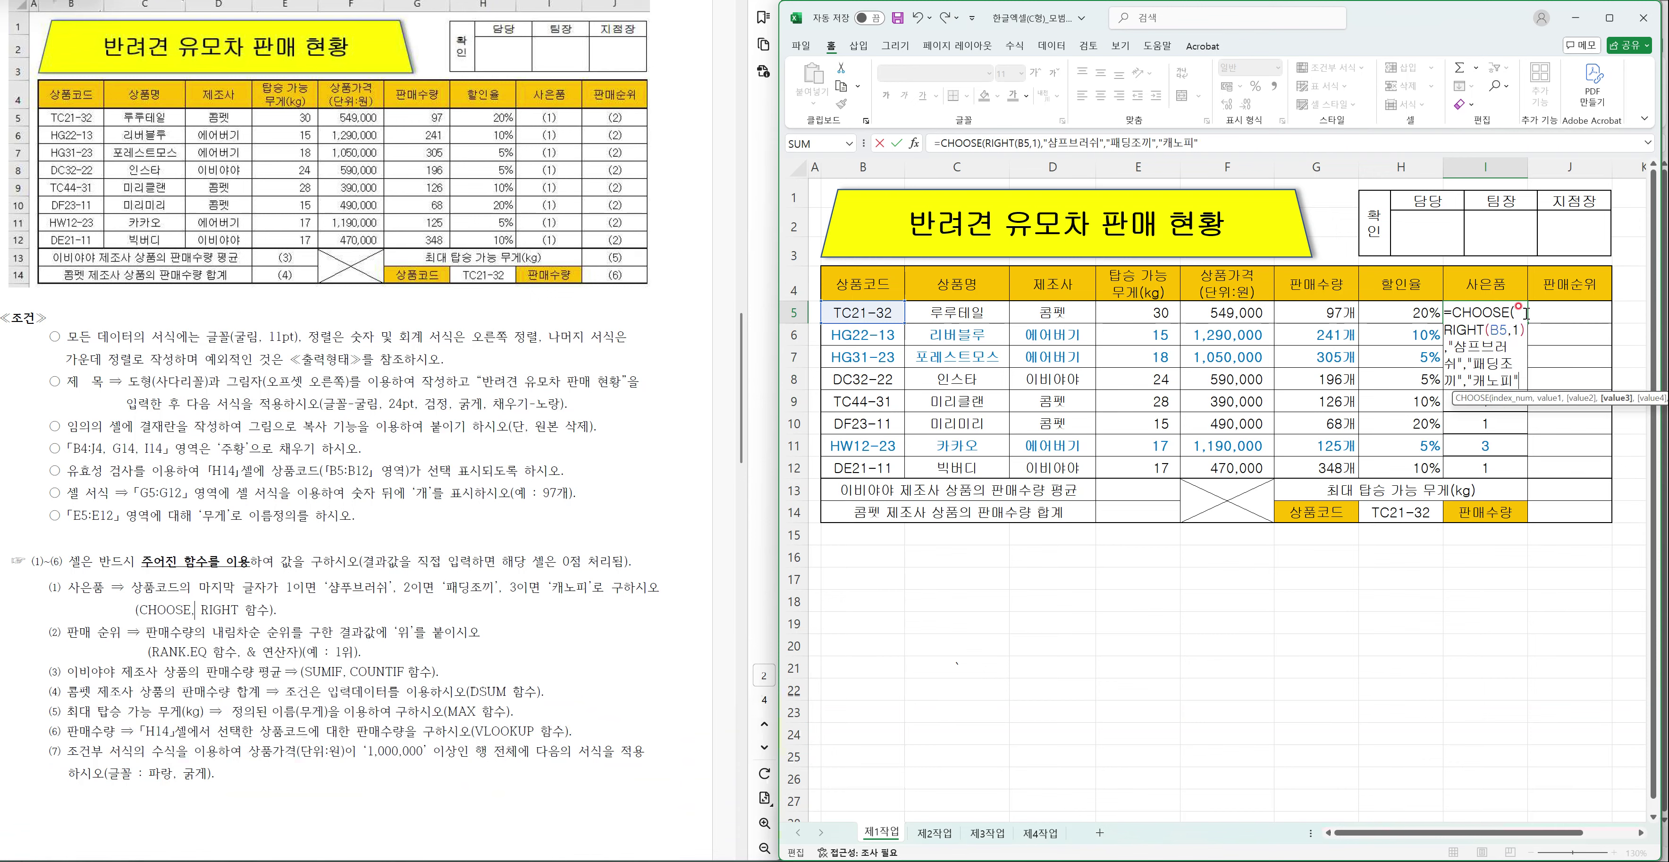
type(")")
key("Return")
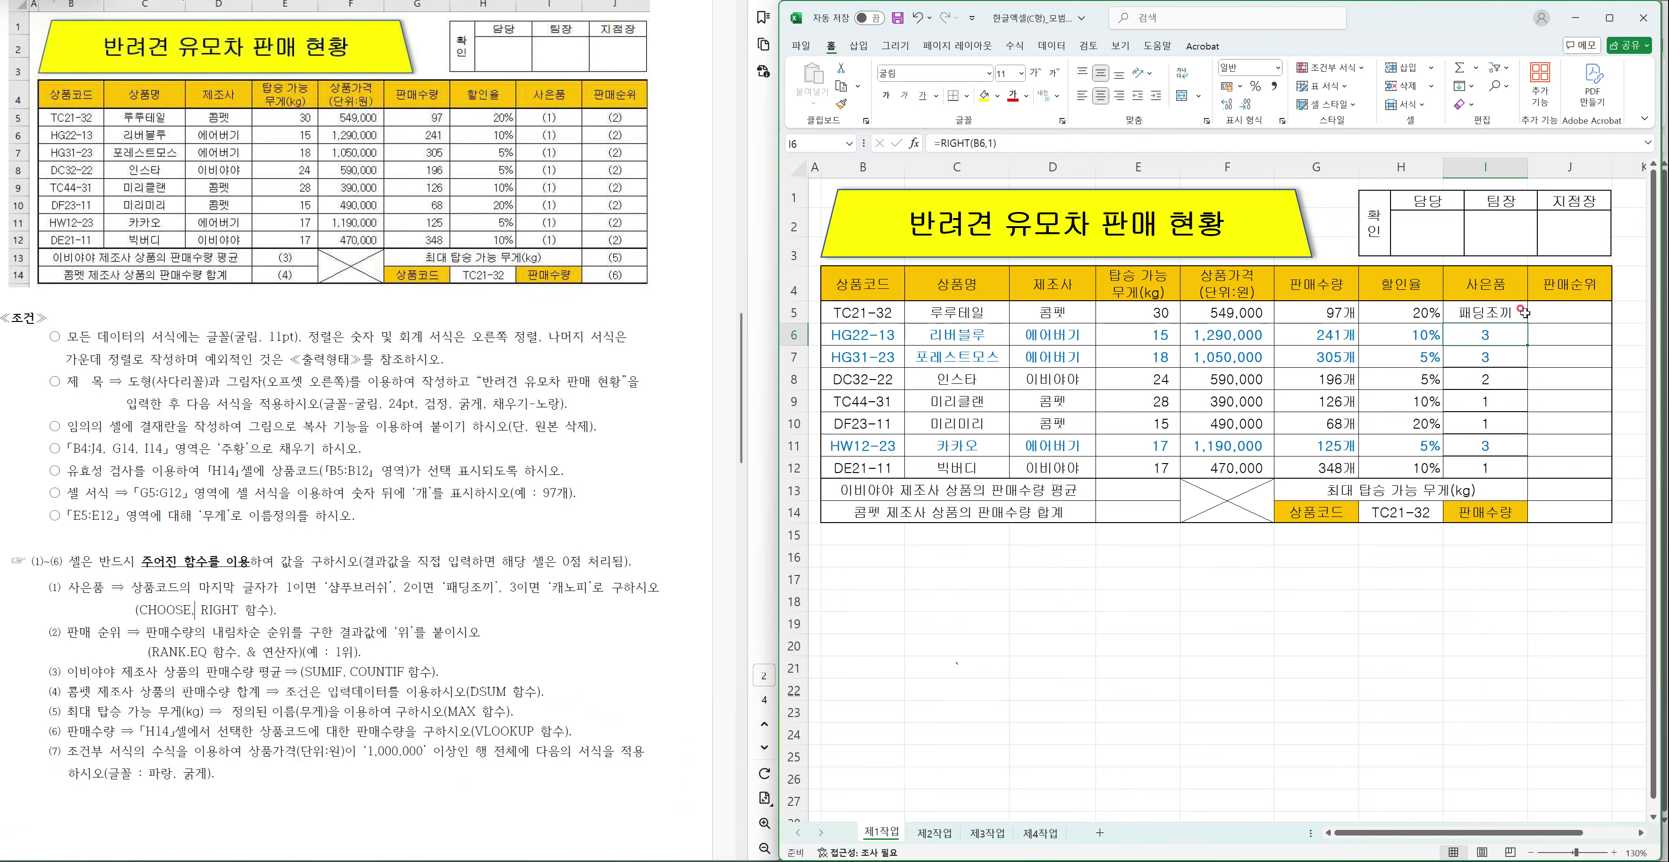
left_click(1524, 313)
left_click_drag(1526, 325, 1509, 471)
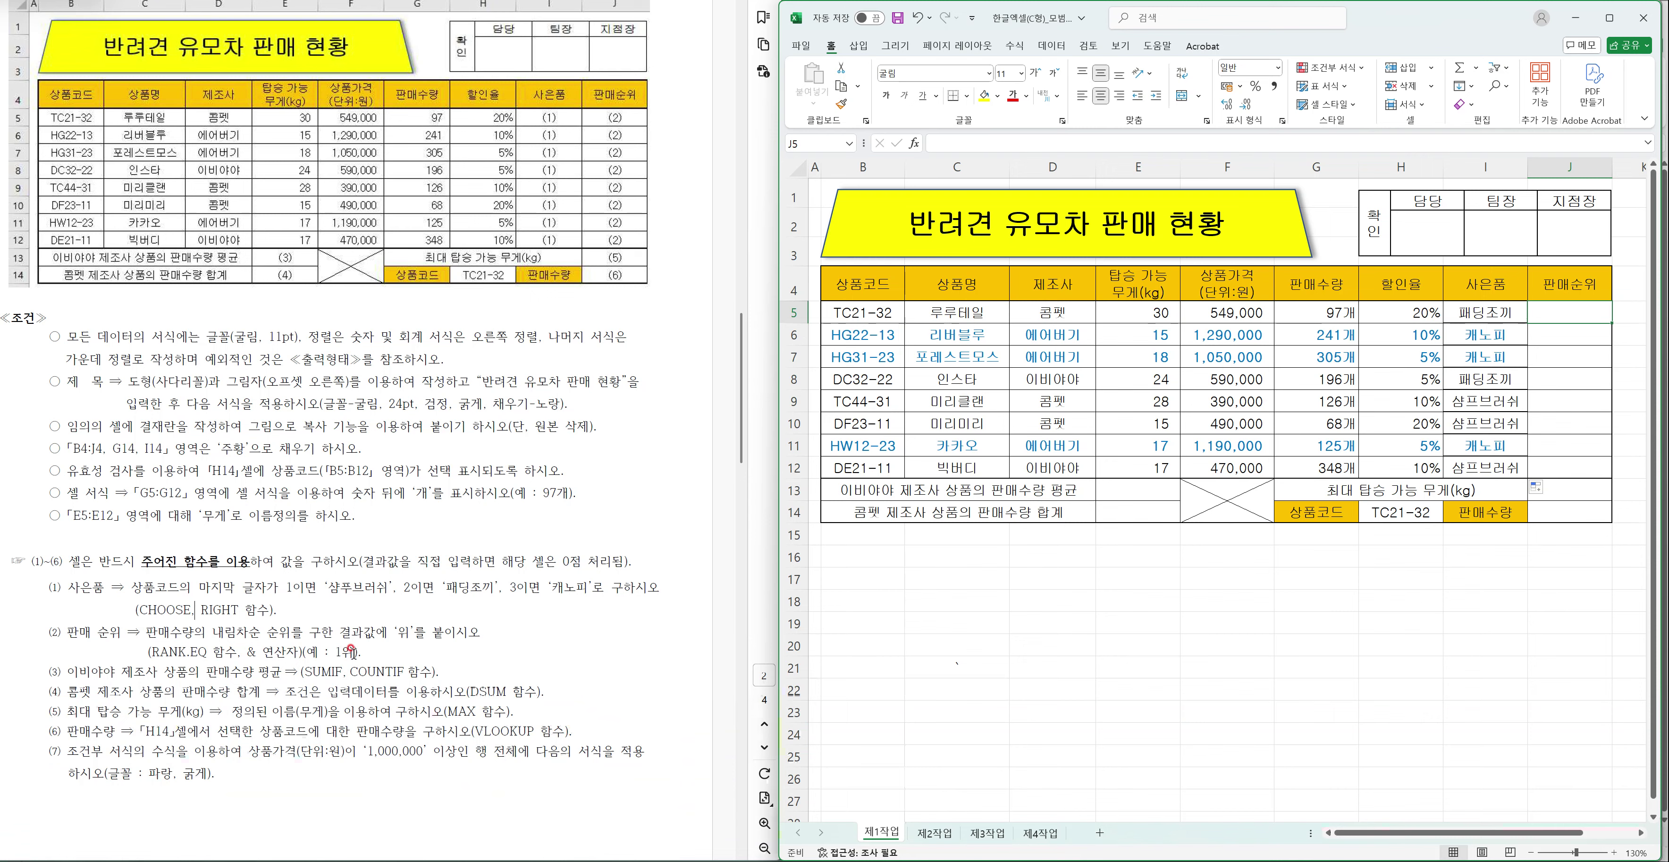
- Enter =RANK.EQ(G5,$G$5:$G$12,0) in J5 to rank the sales quantity in descending order, and fill it down to J12
type("=ㄱ")
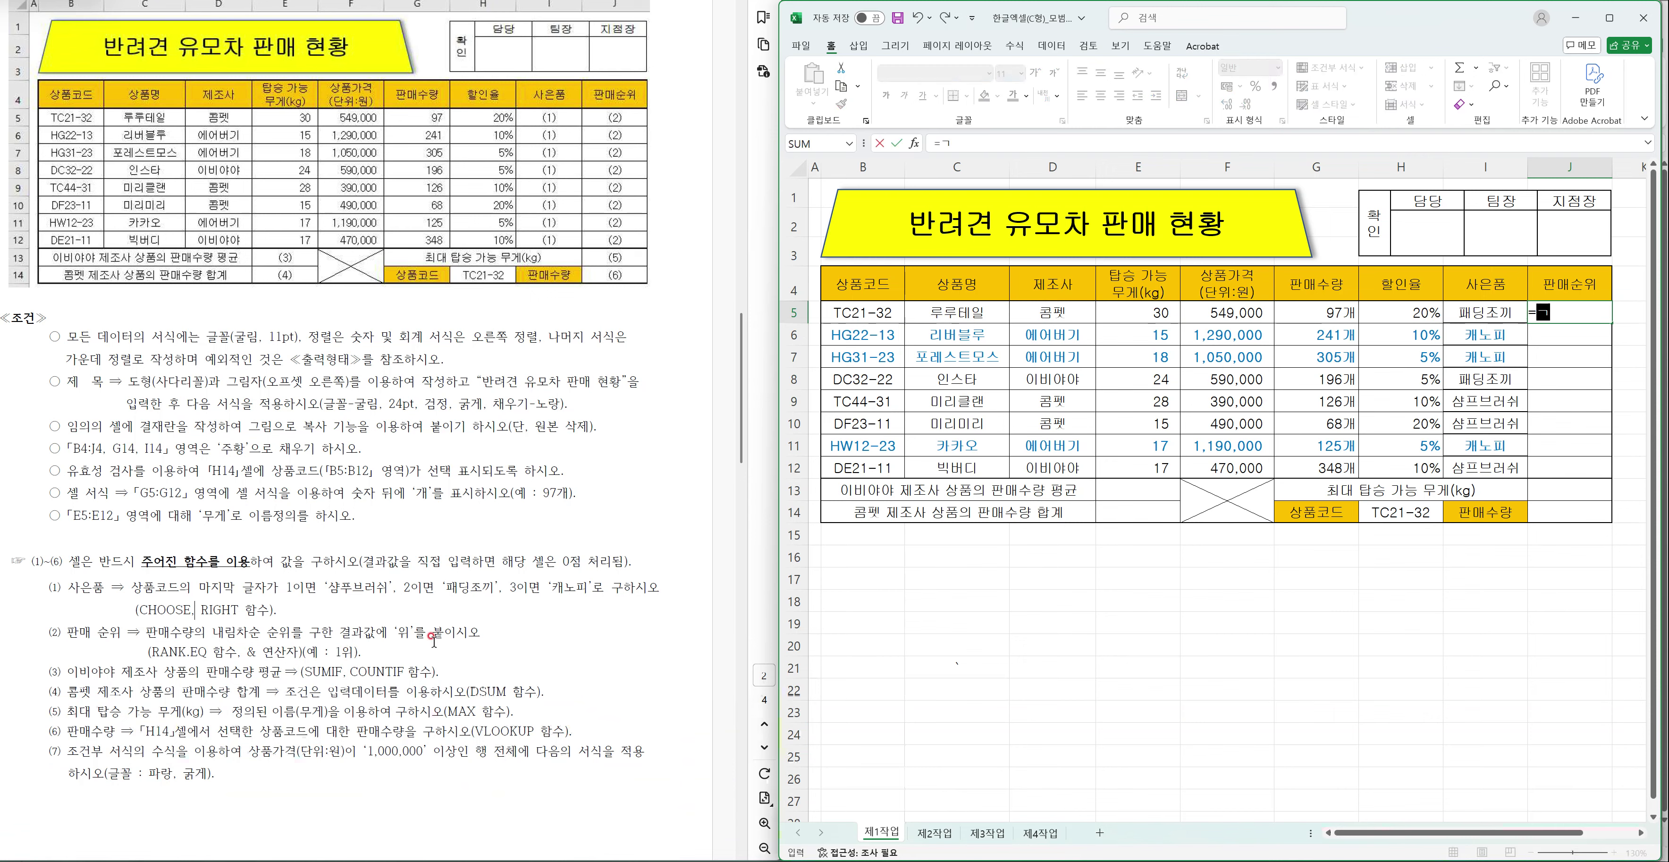
type("rank")
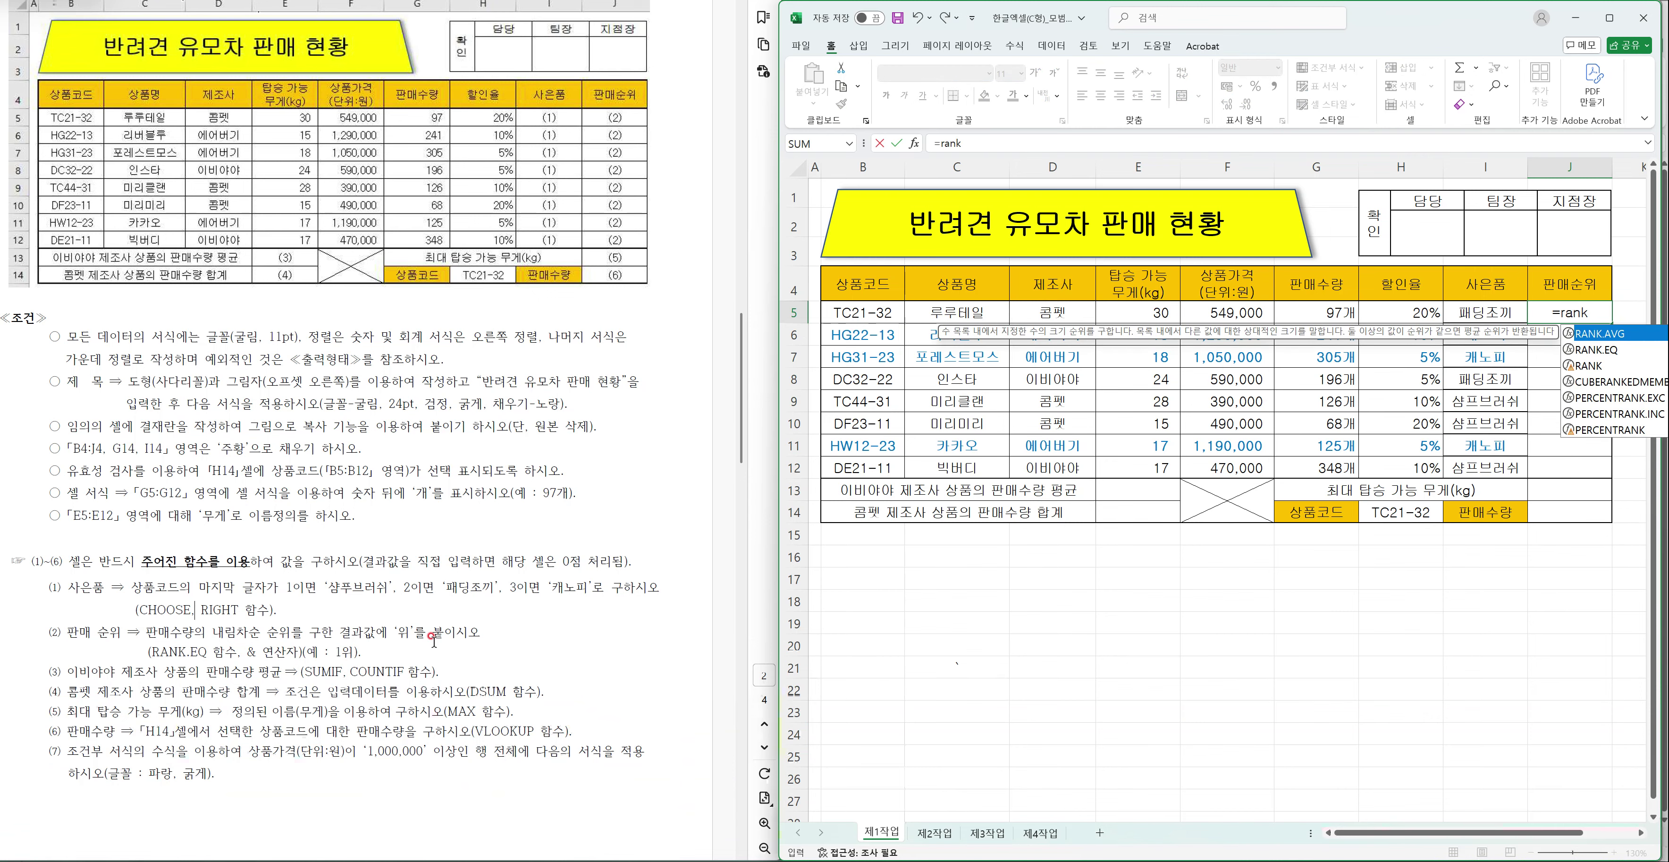
key("Down")
key("Tab")
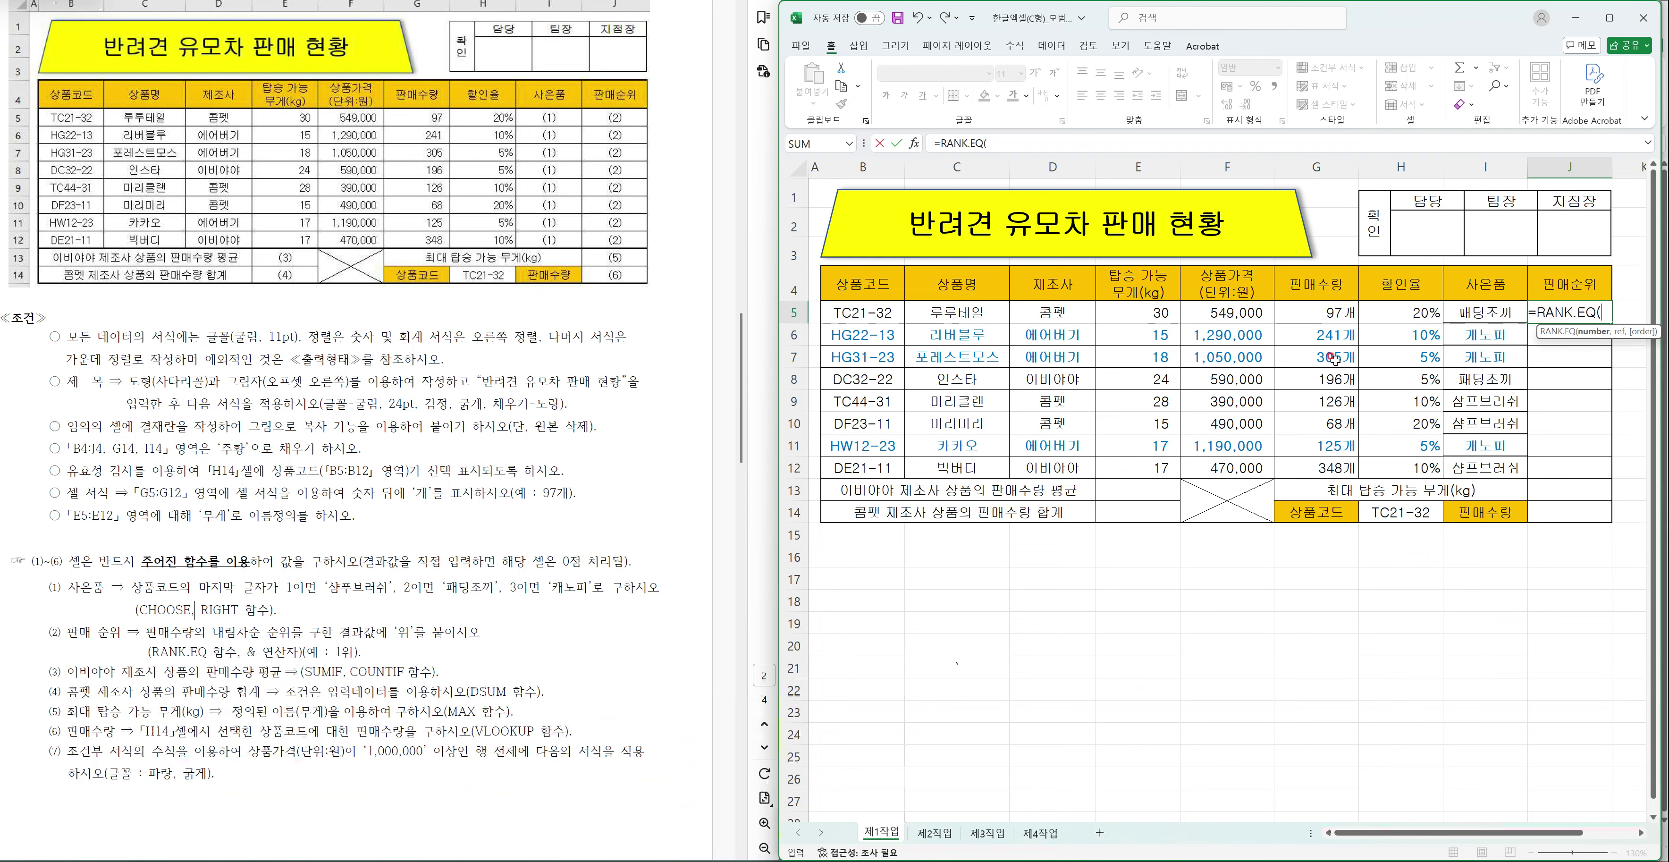
left_click(1316, 314)
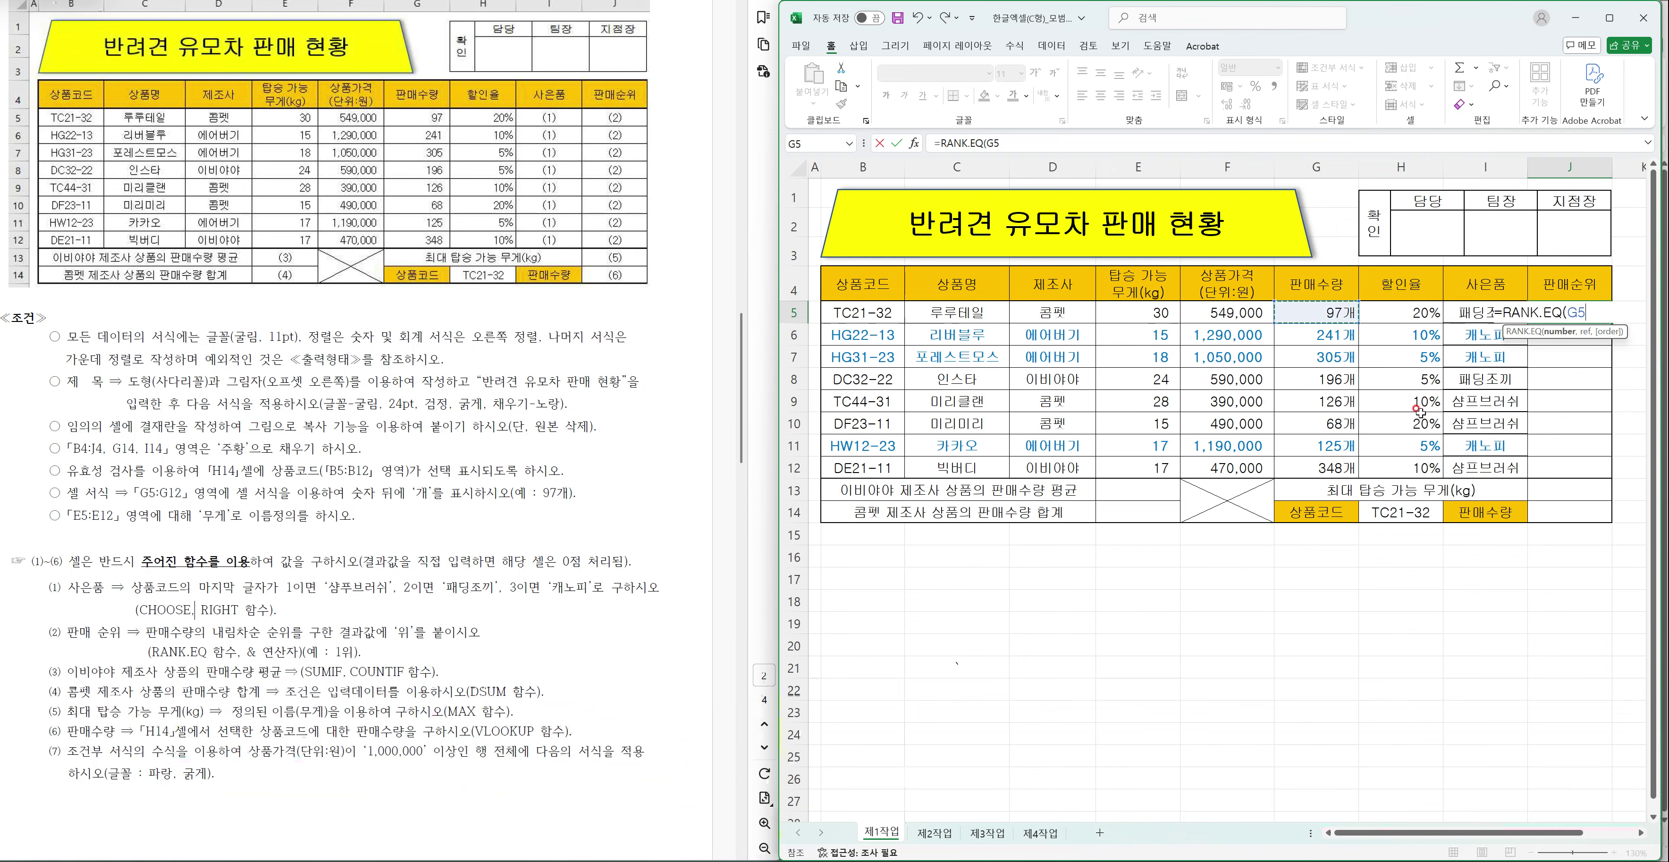
type(",")
left_click_drag(1335, 464, 1335, 312)
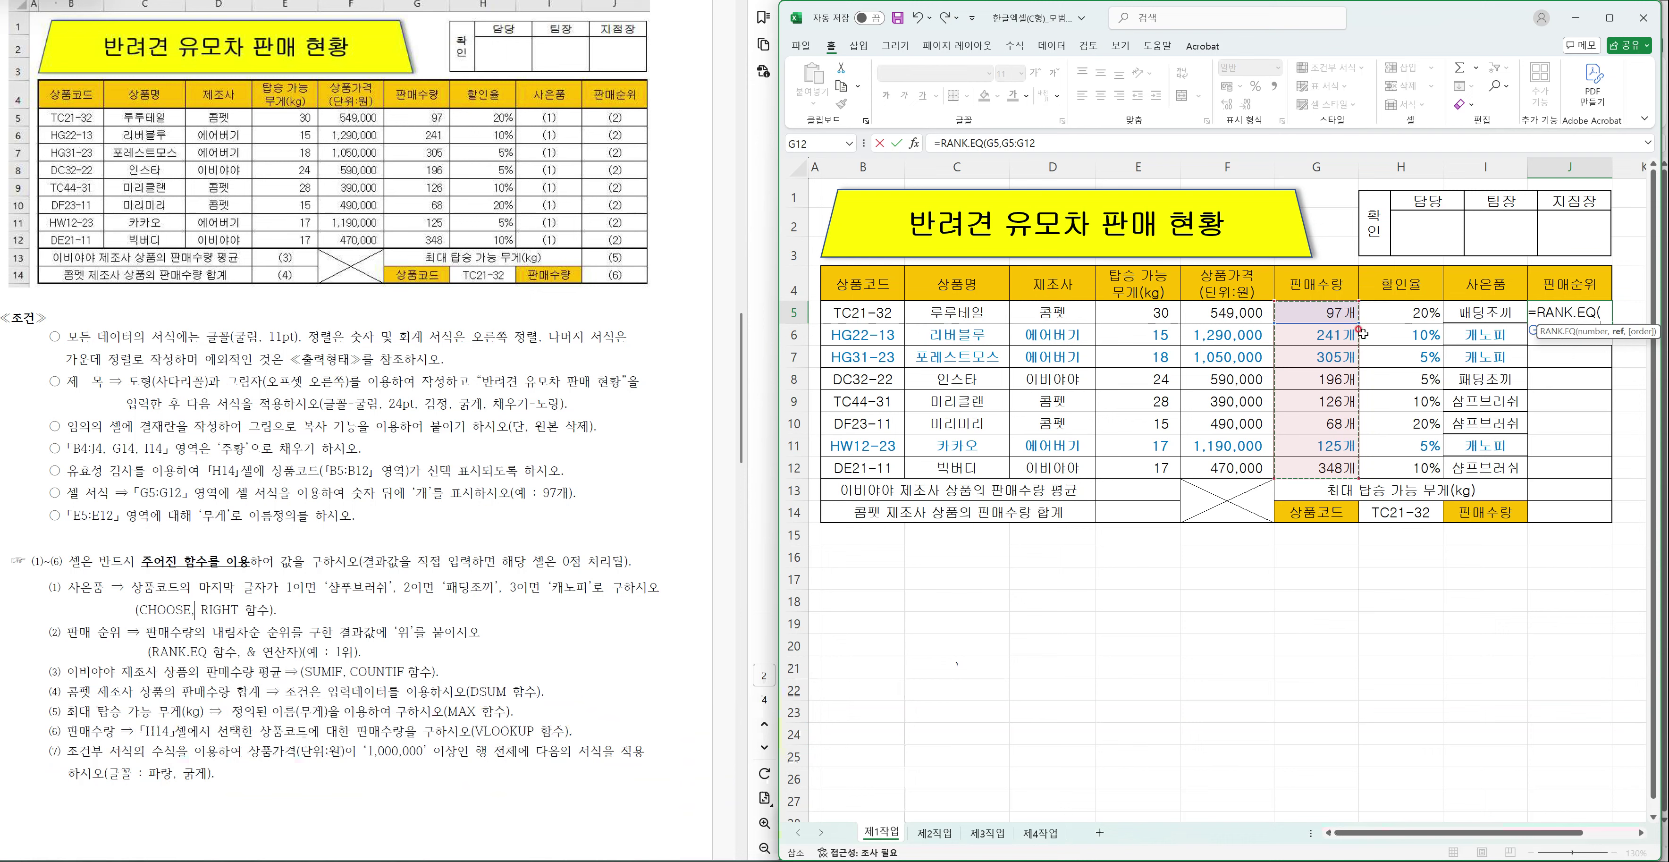
key("F4")
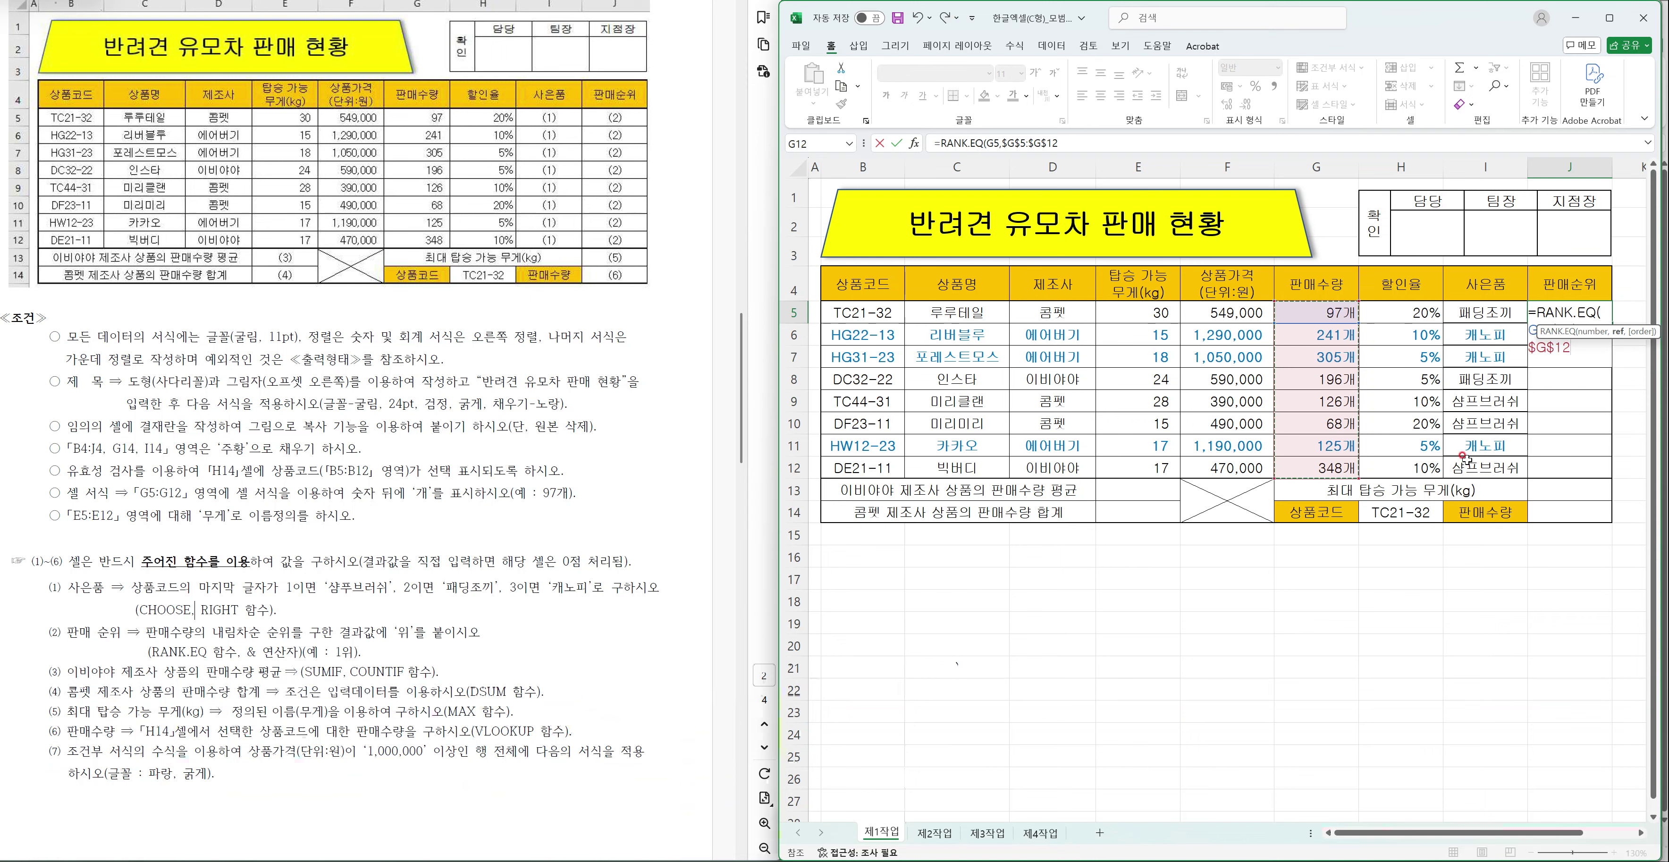
type(",")
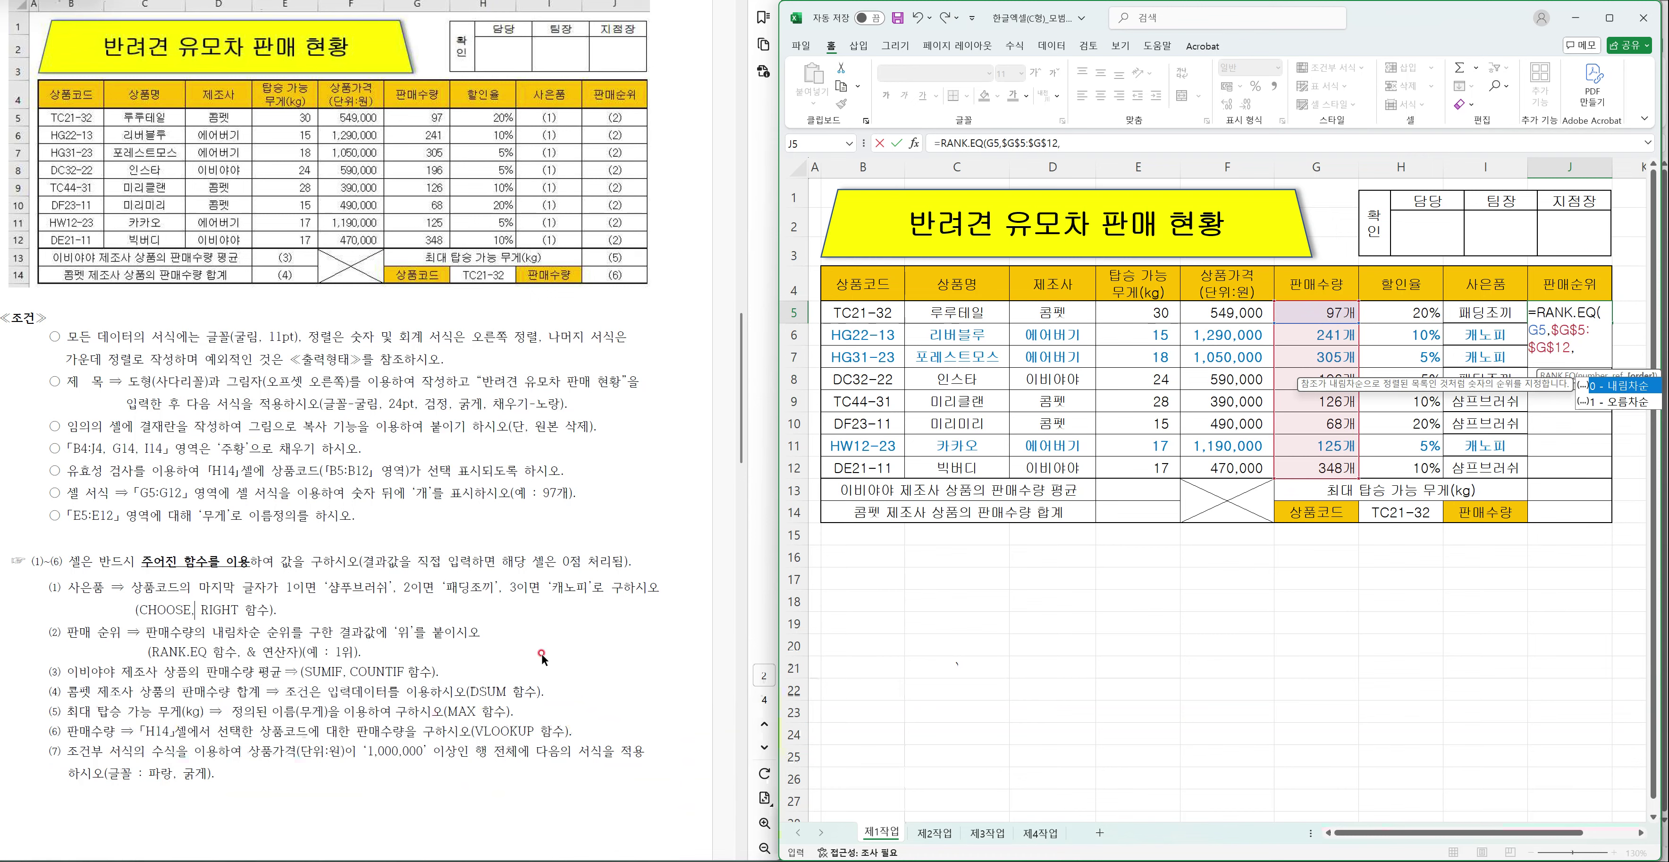
double_click(1634, 388)
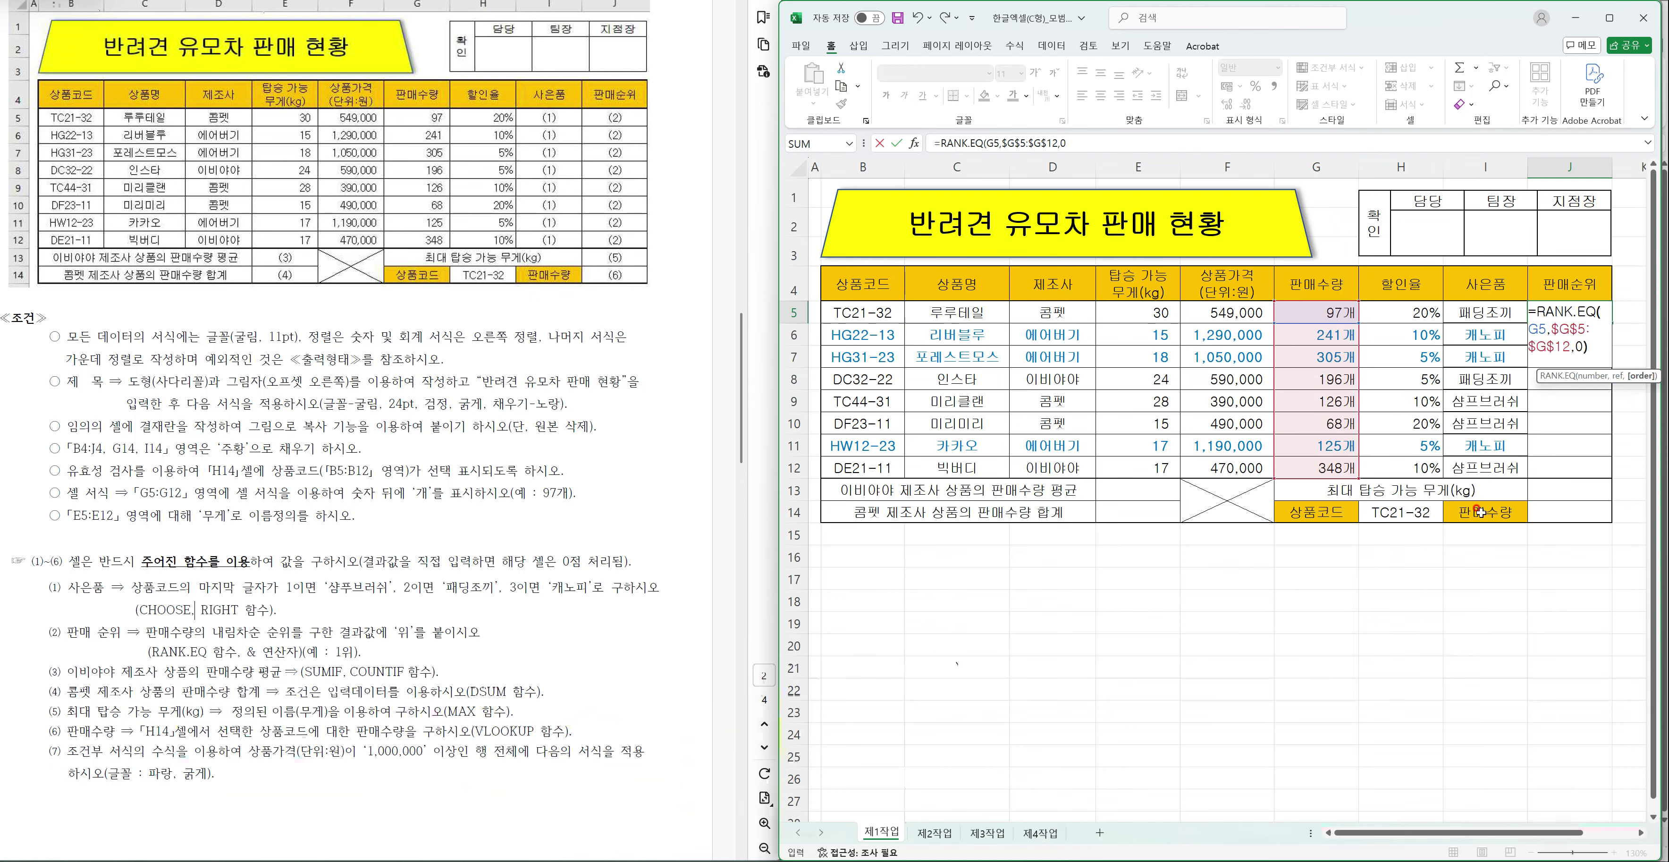
type(")")
key("Return")
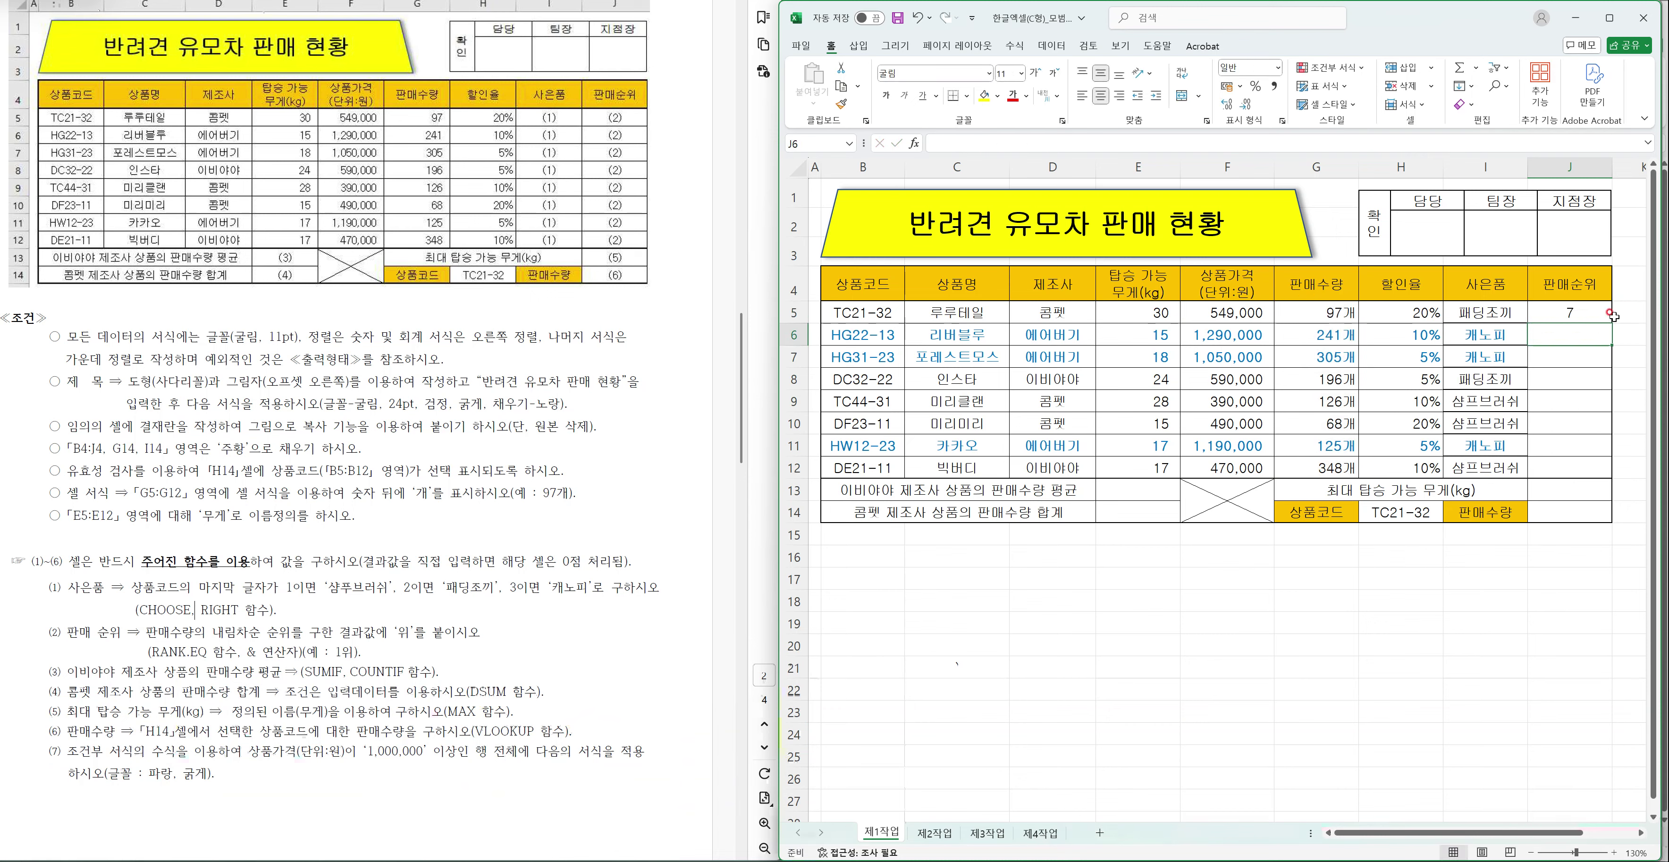
left_click(1604, 314)
left_click_drag(1612, 323, 1589, 474)
- Append &"위" to the RANK.EQ formula in J5 and fill the updated formula down to J12
double_click(1589, 315)
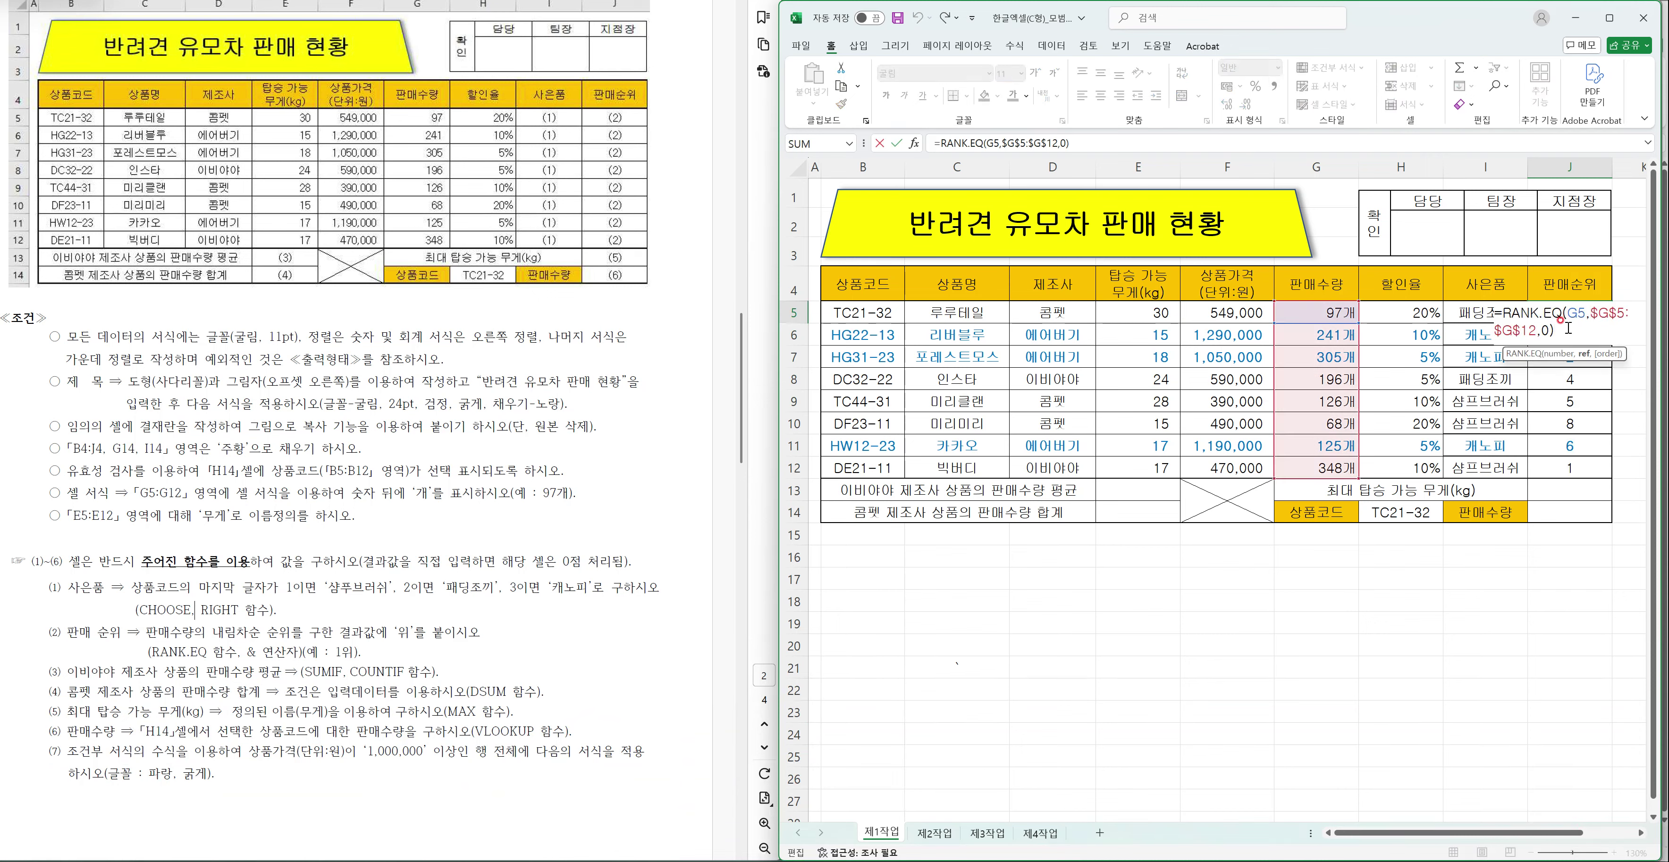
type("&")
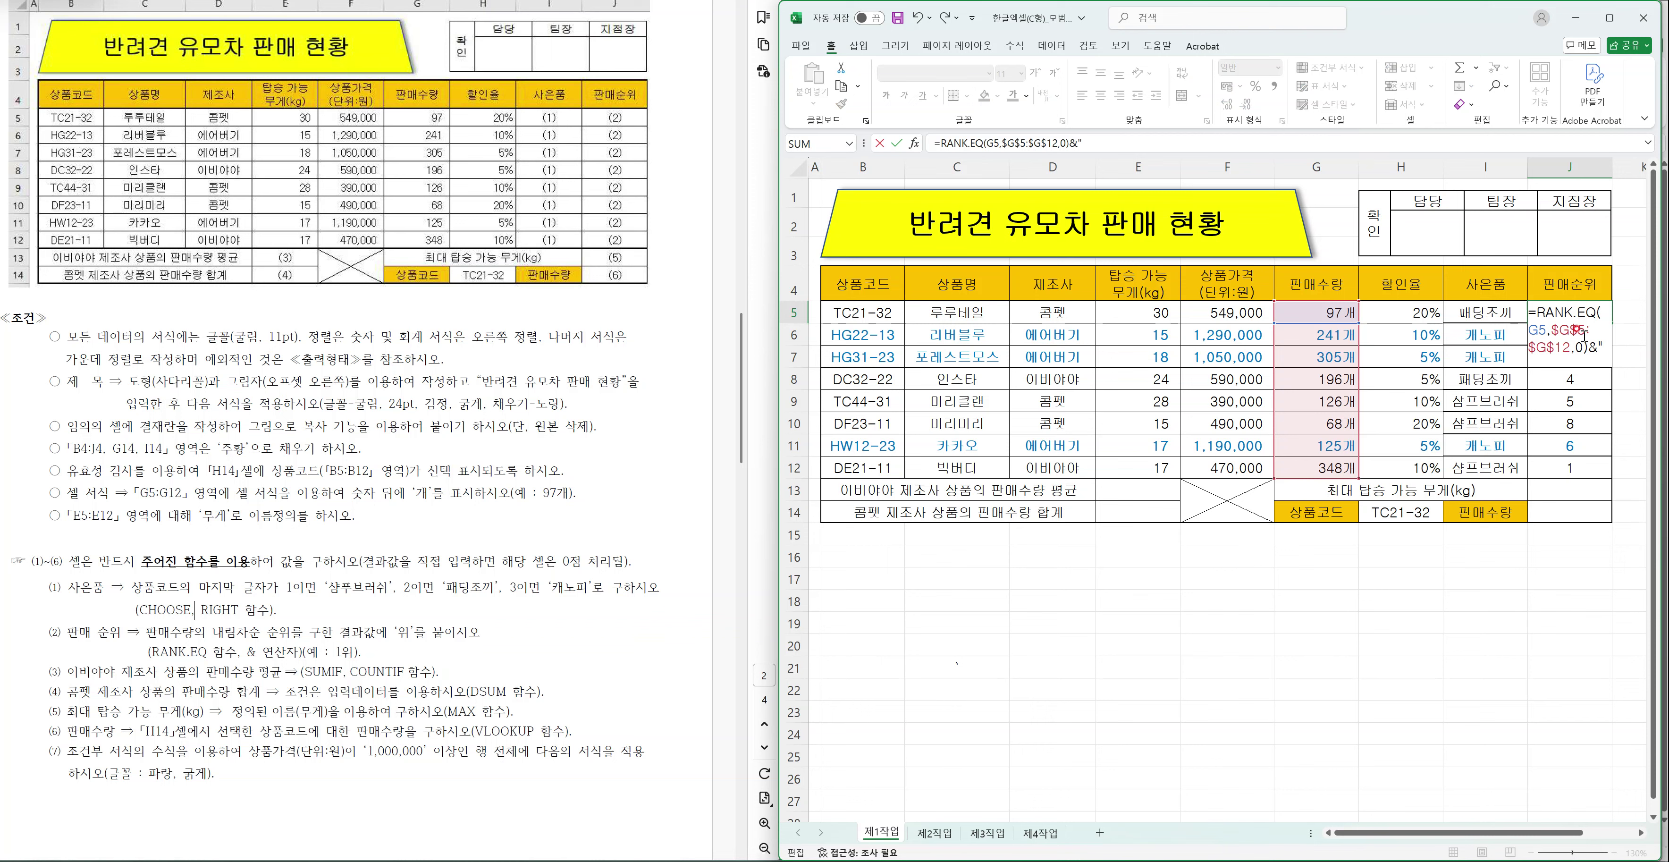
key("BackSpace")
type("위")
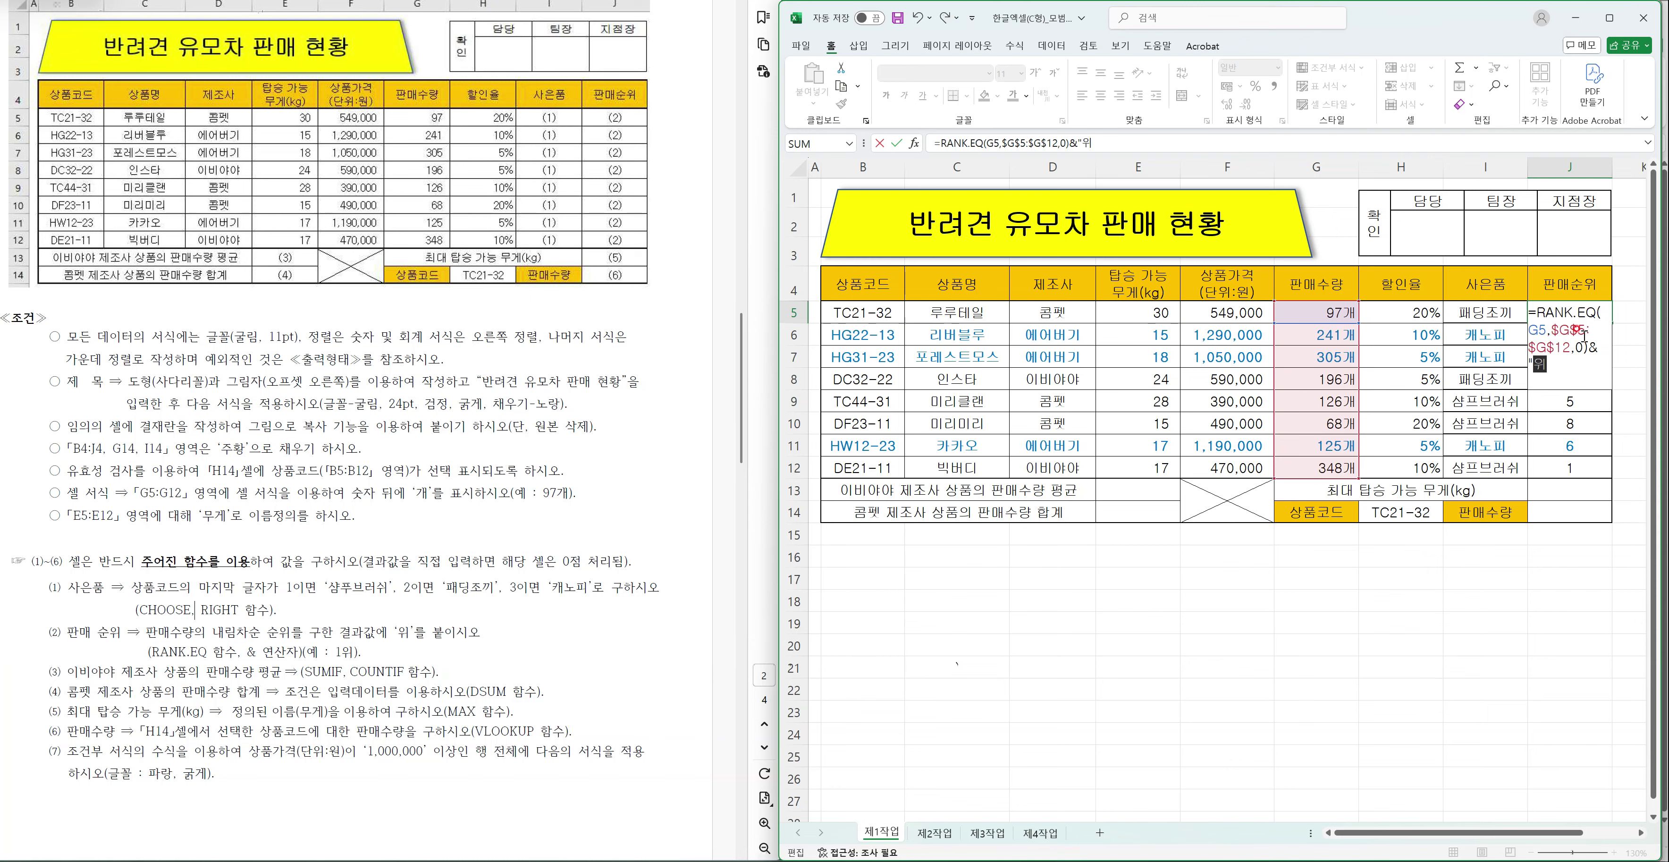
key("Return")
key("Return")
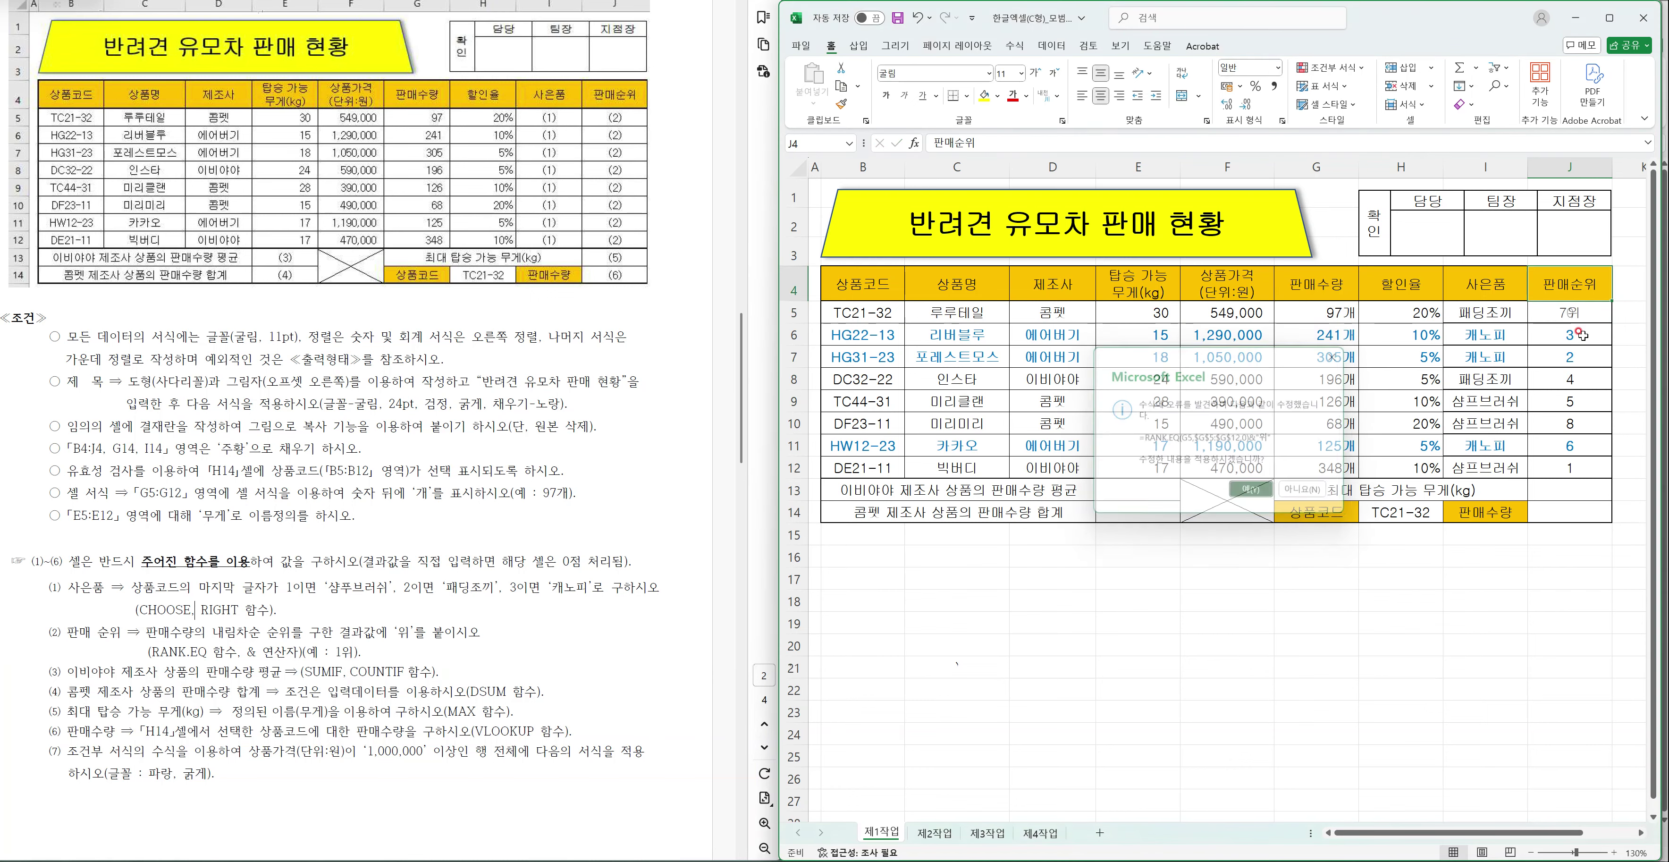
double_click(1572, 320)
double_click(1573, 320)
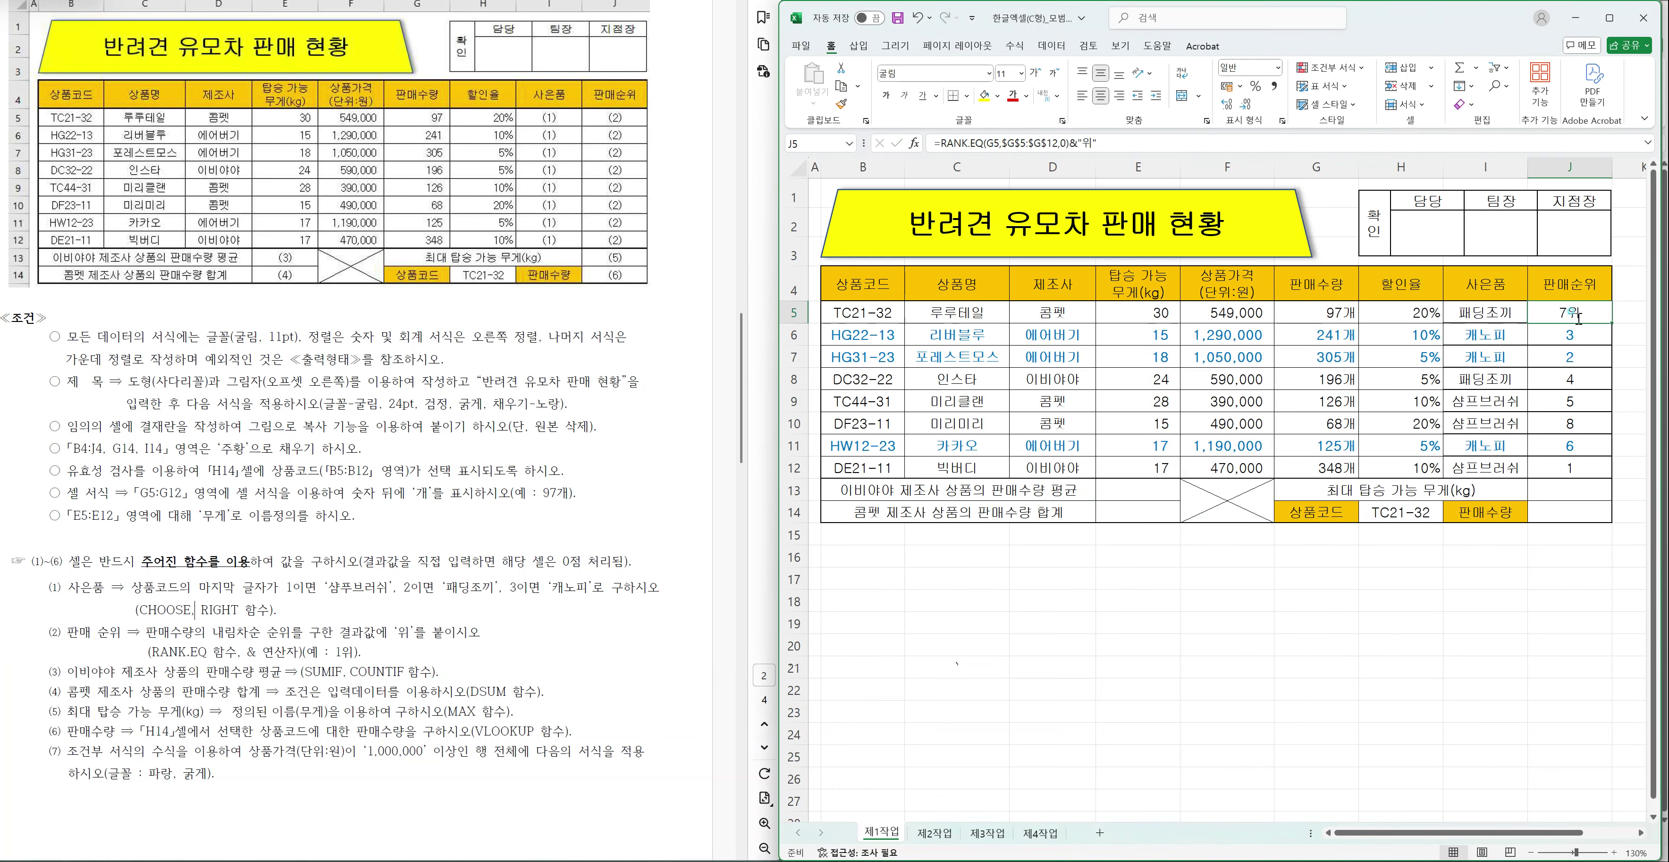
key("Return")
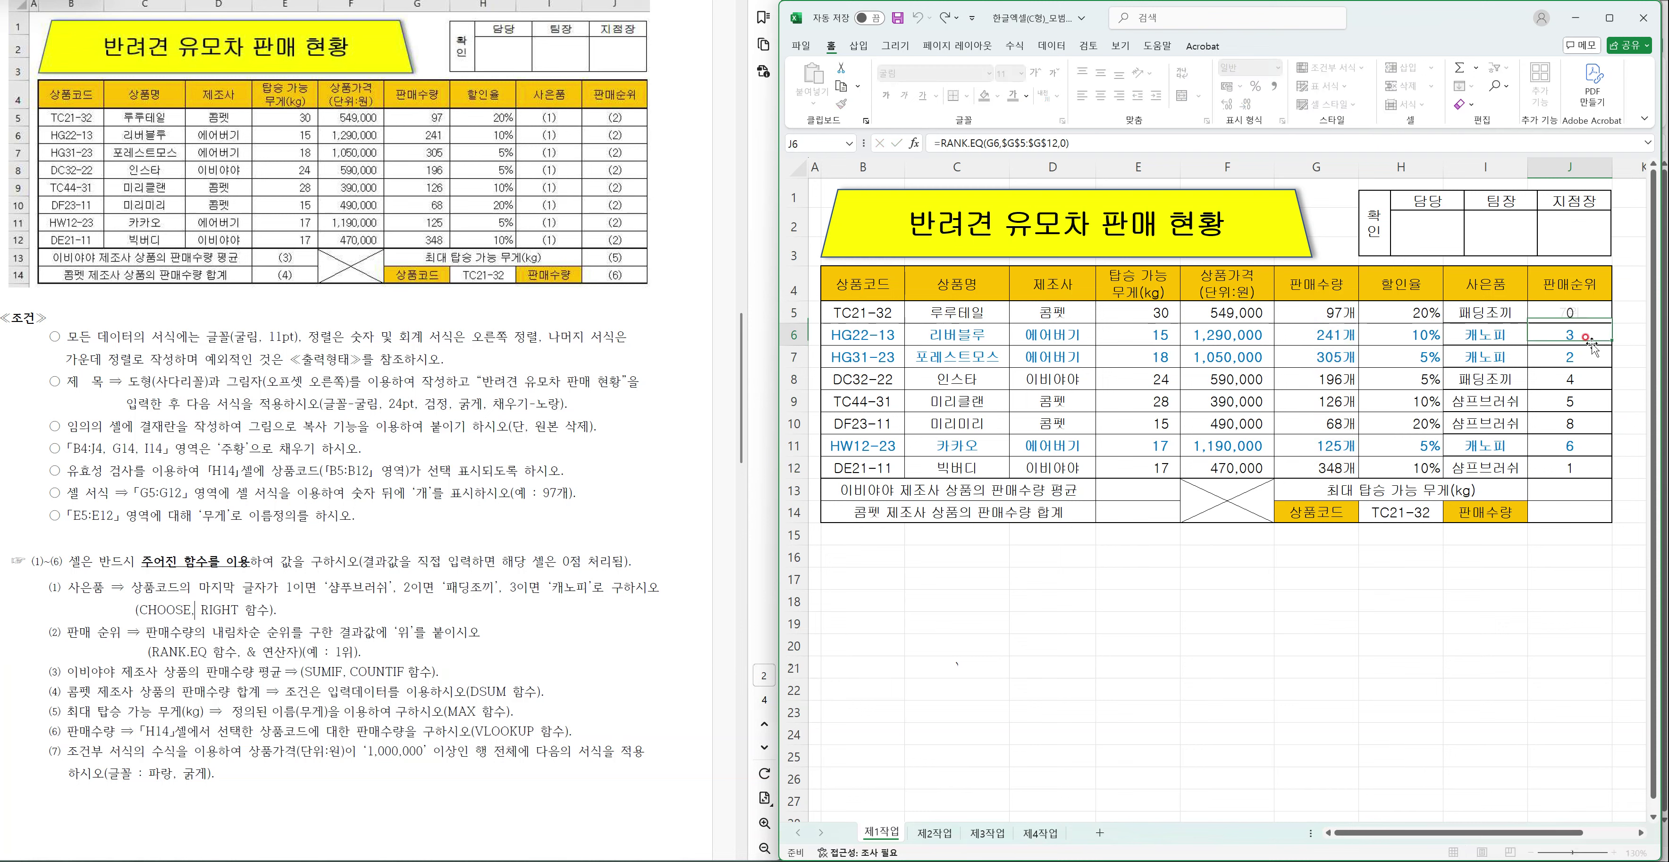
left_click(1585, 314)
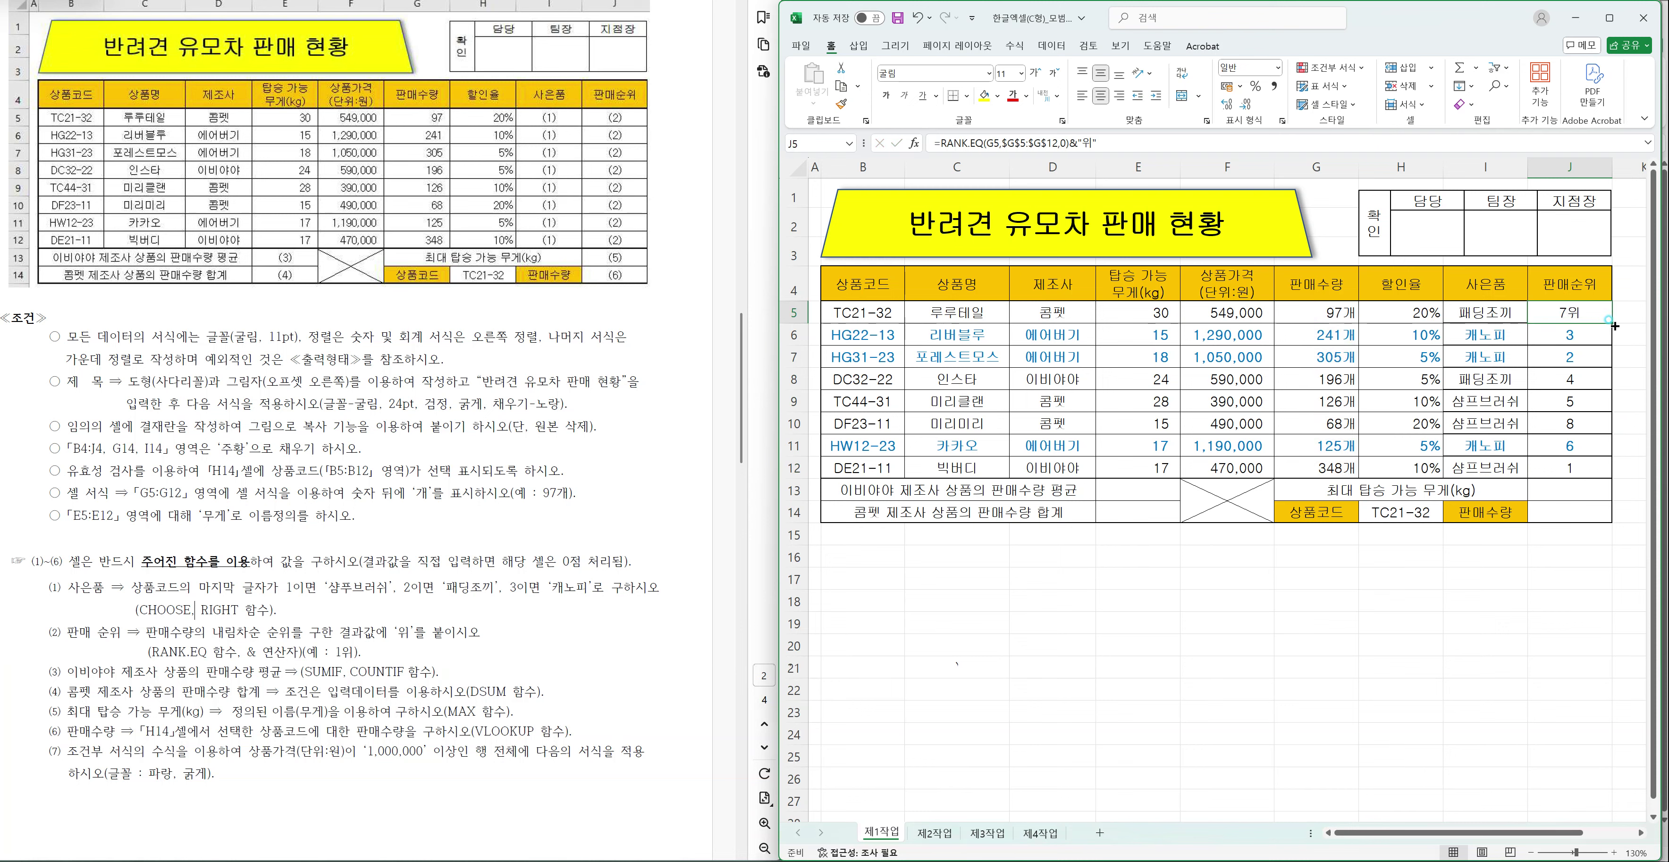
double_click(1613, 325)
left_click(1569, 445)
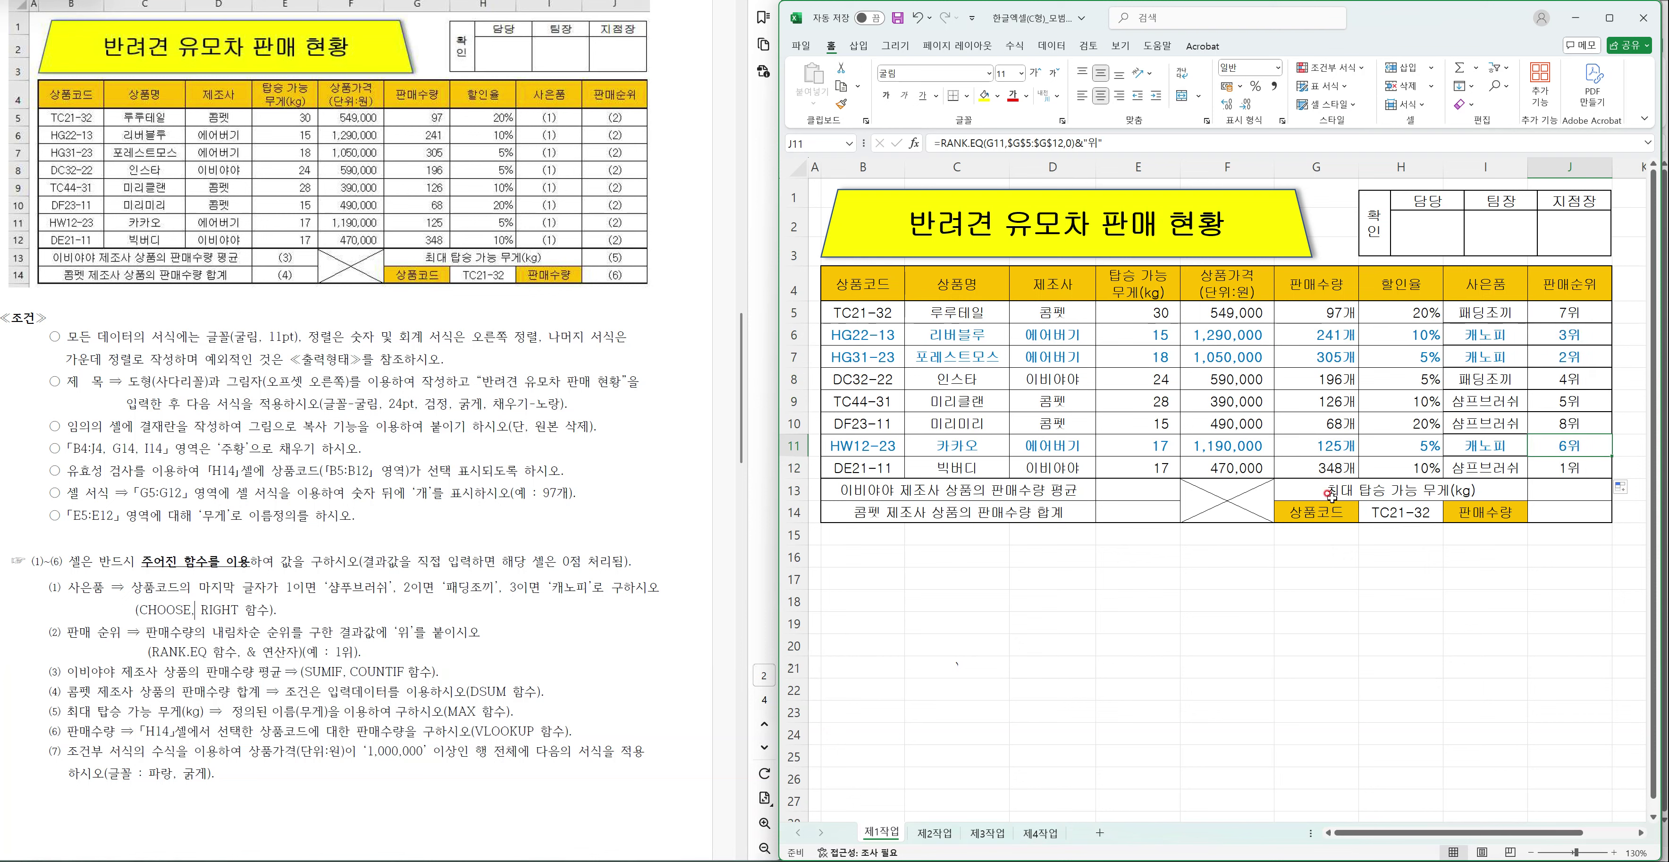
- Enter =SUMIF(D5:D12,"이비야야",G5:G12) in E13 to total that manufacturer's sales quantity
left_click(1125, 489)
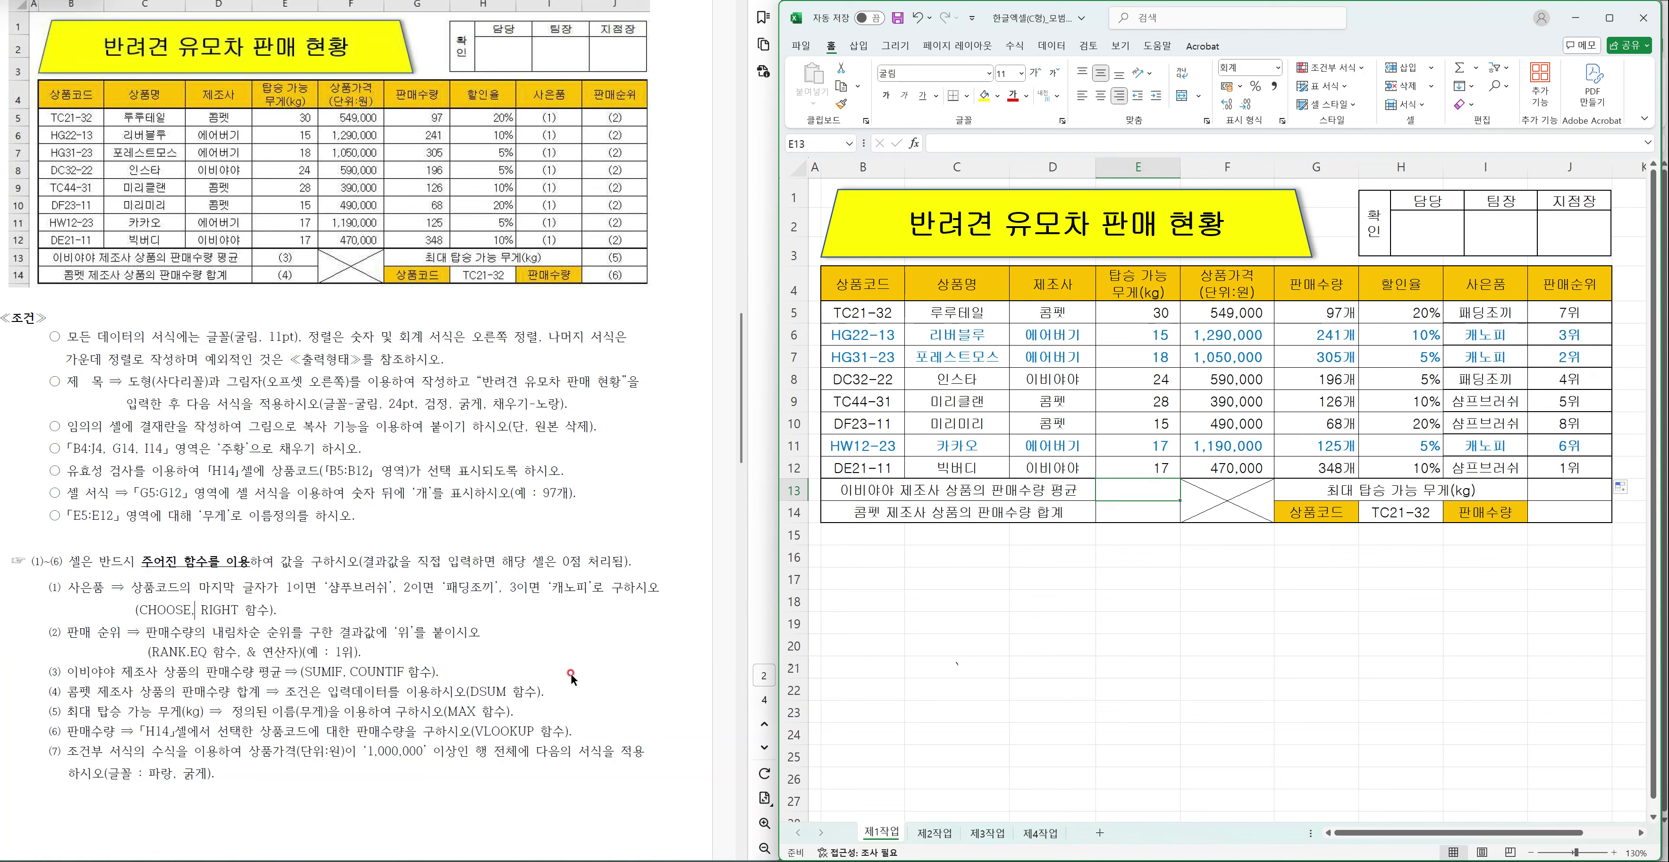
type("=SUMIF(")
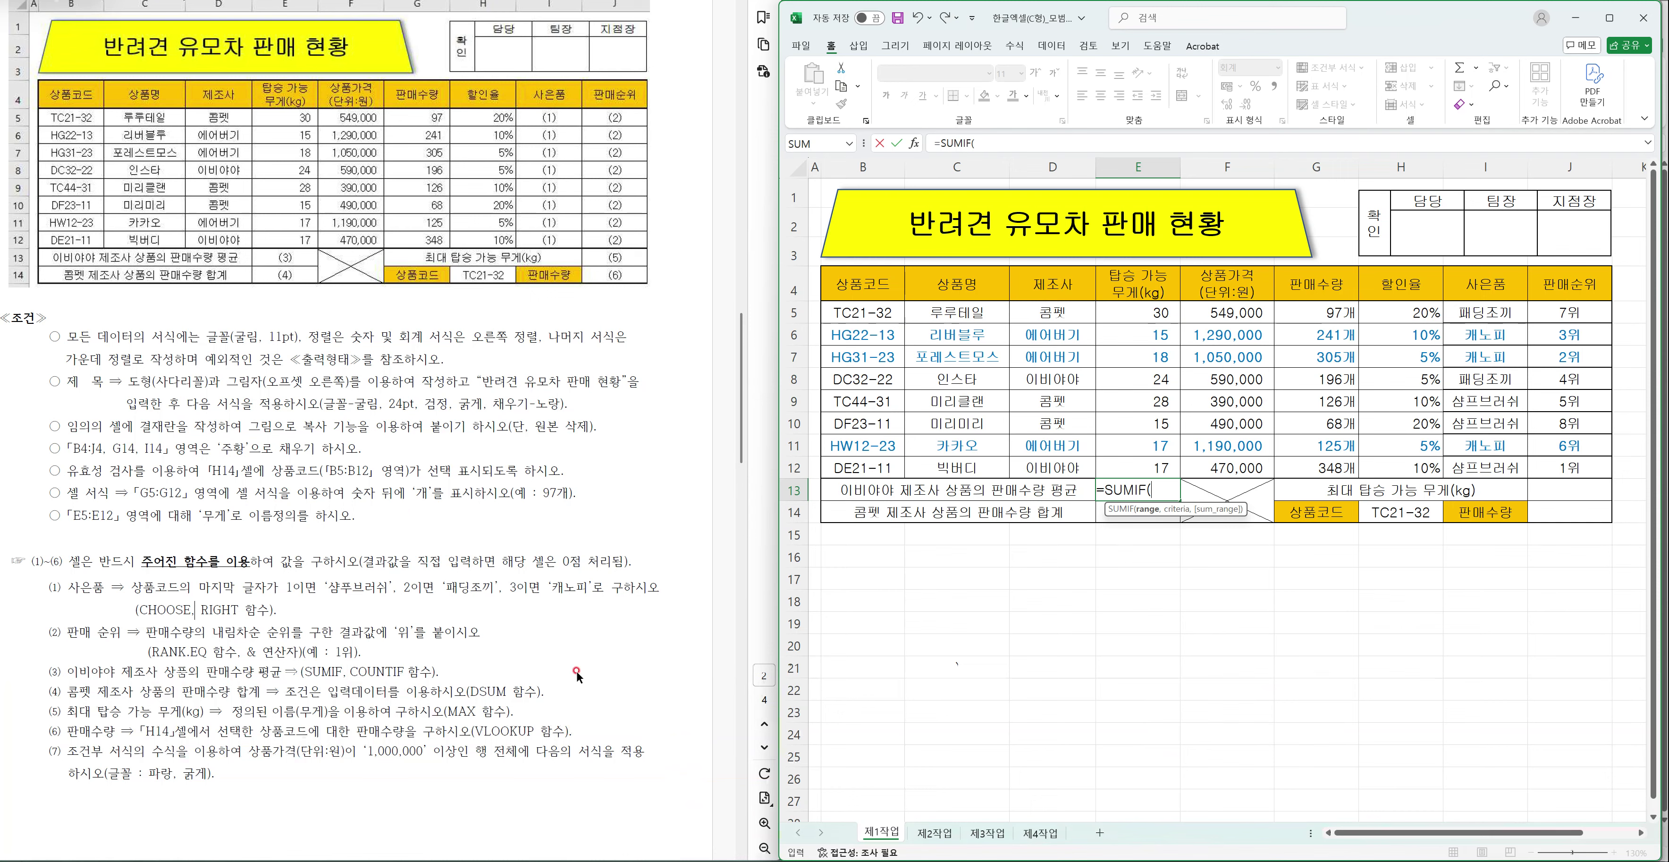
left_click_drag(1068, 305, 1069, 462)
type(",\"이비야야")
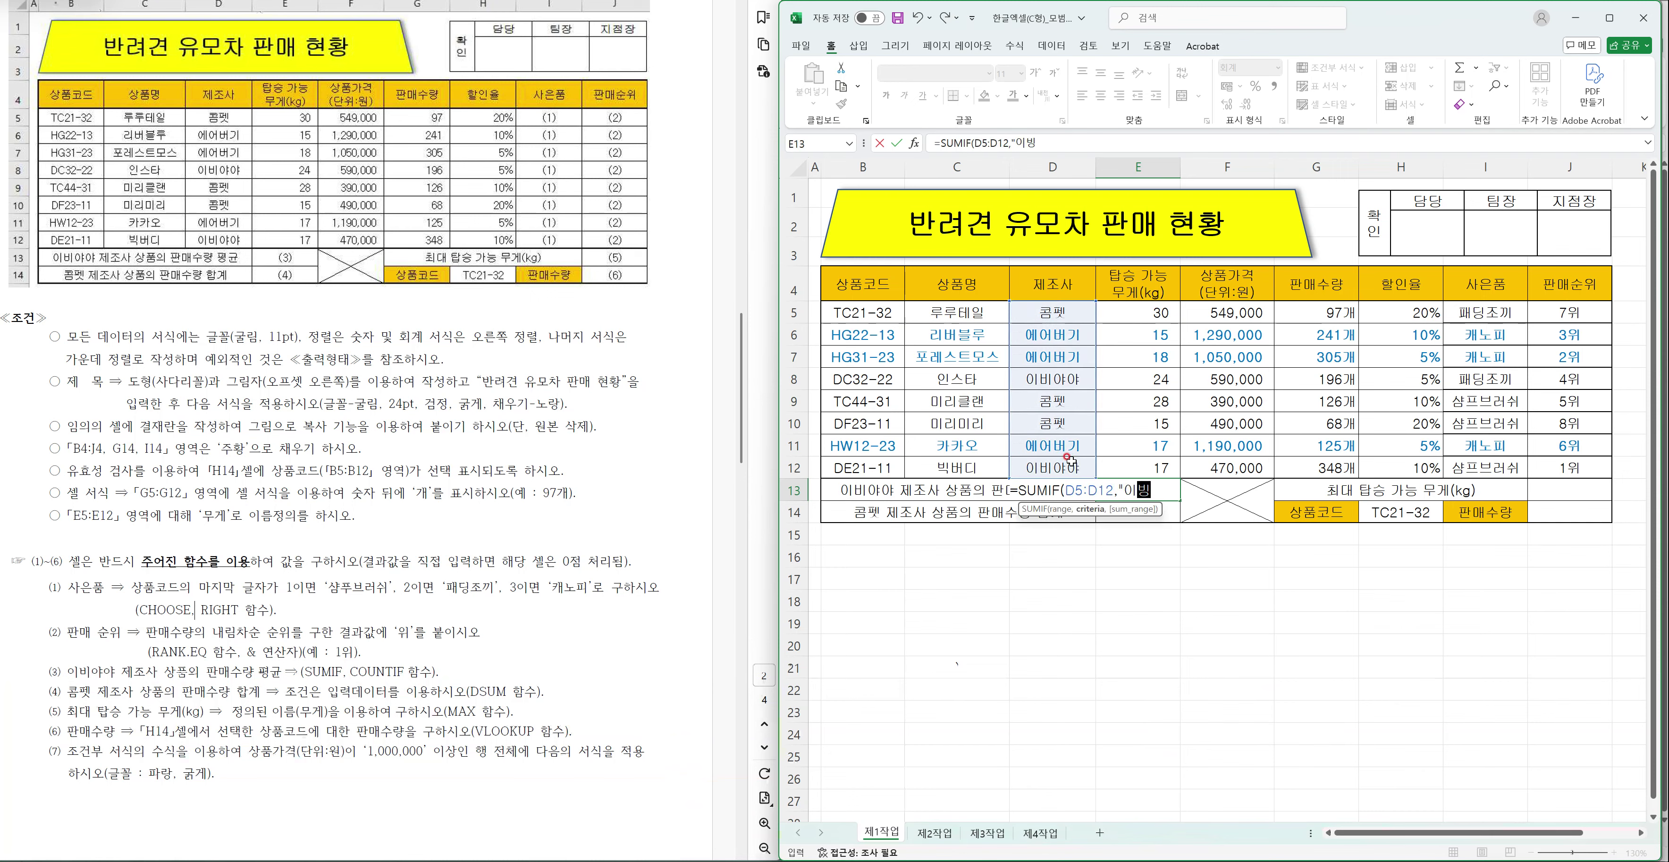
type("\",")
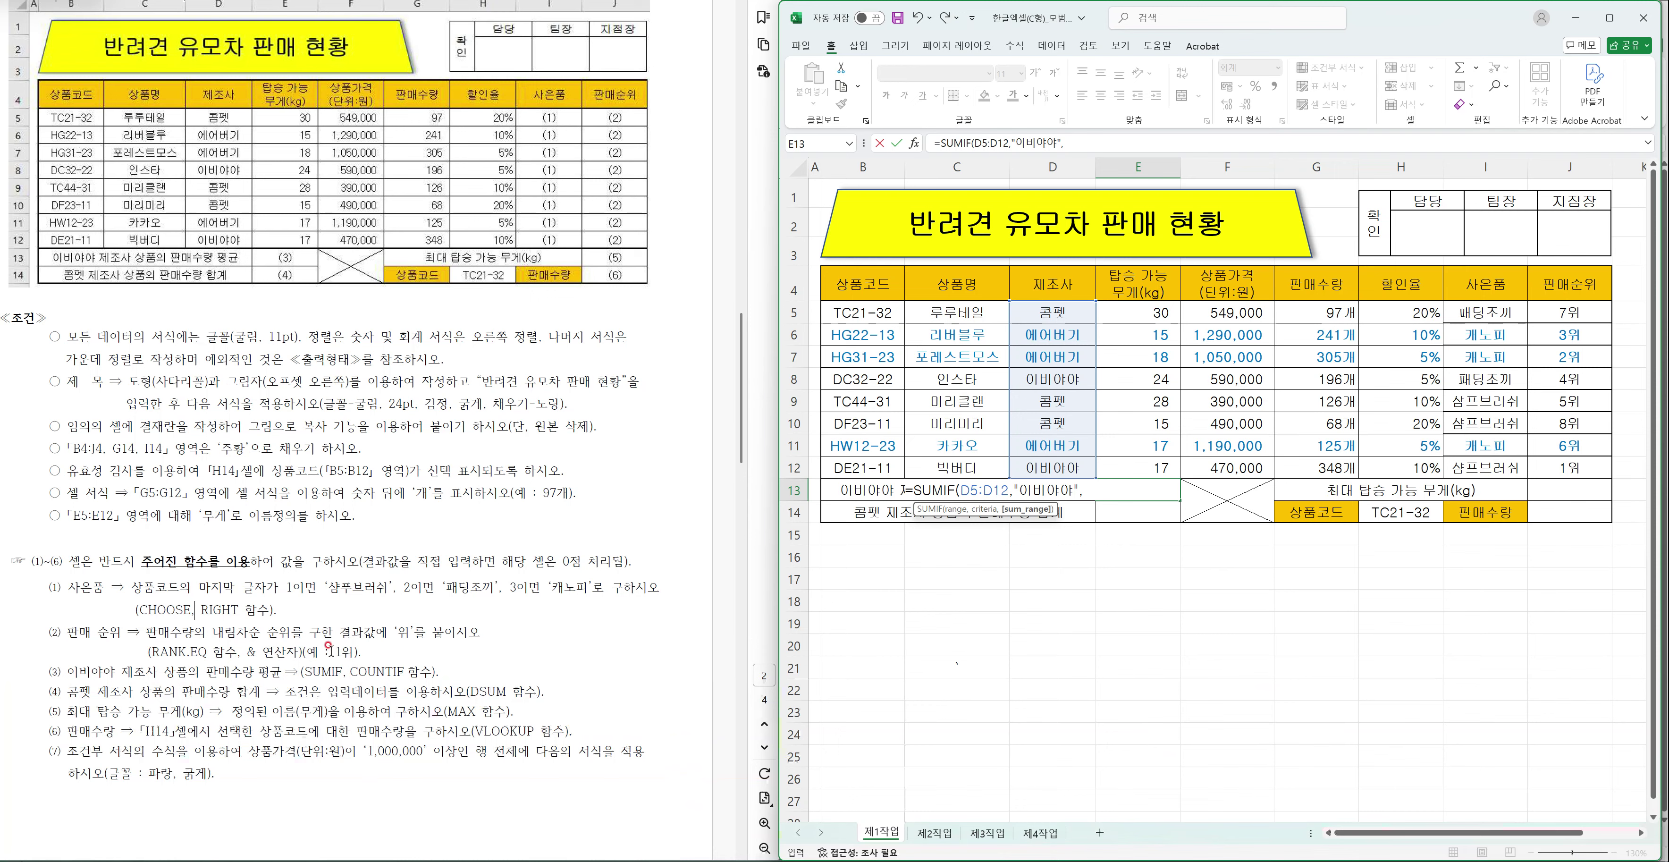
left_click_drag(1315, 312, 1334, 468)
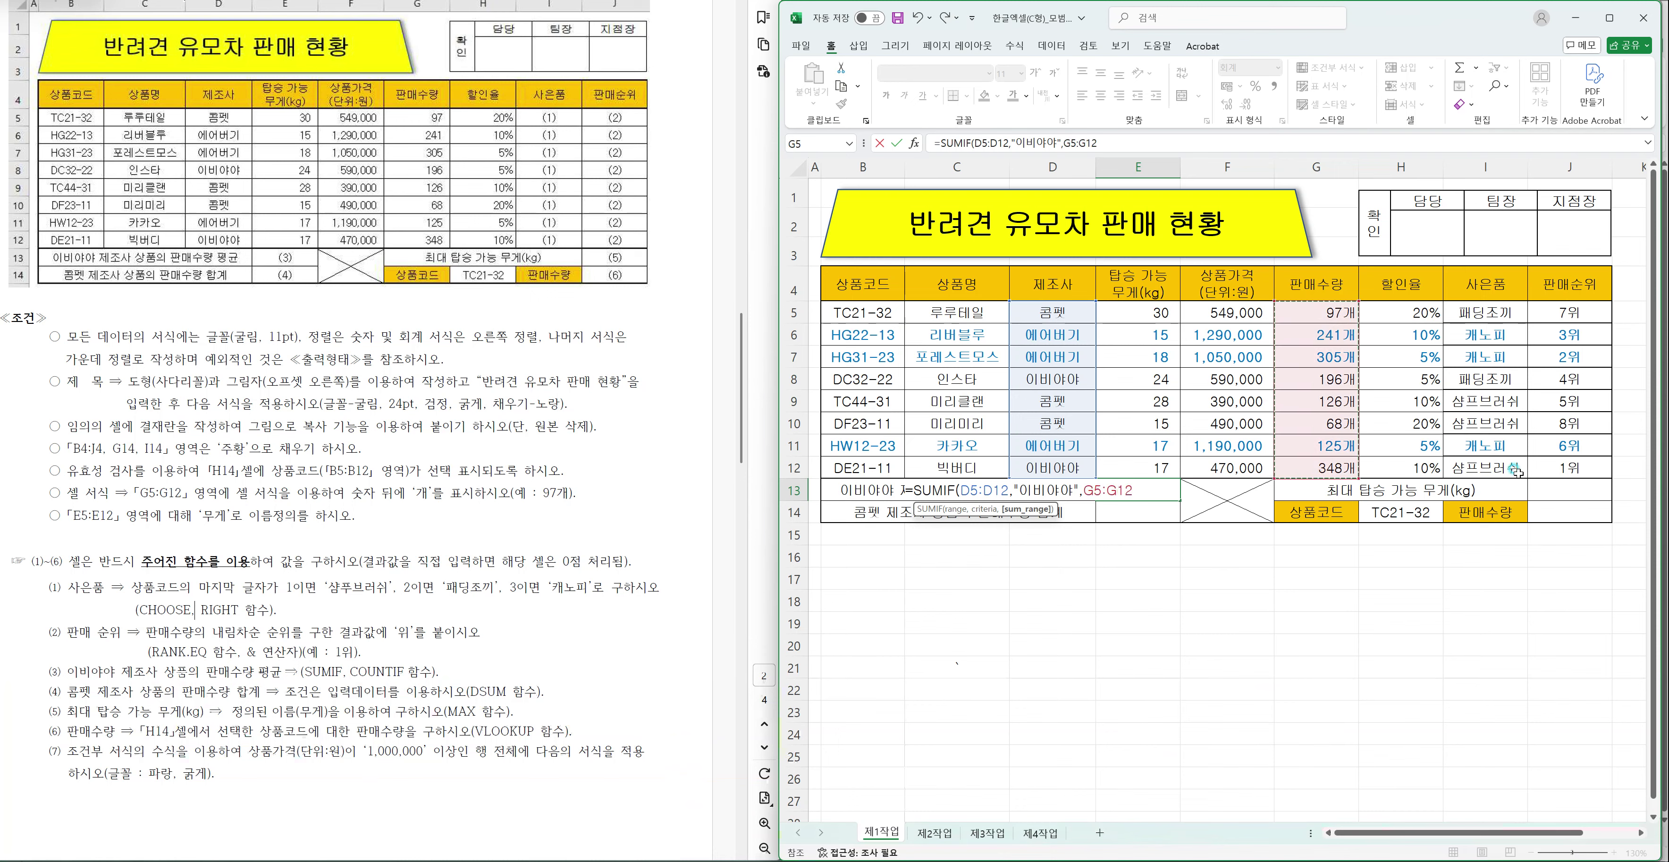
type(")")
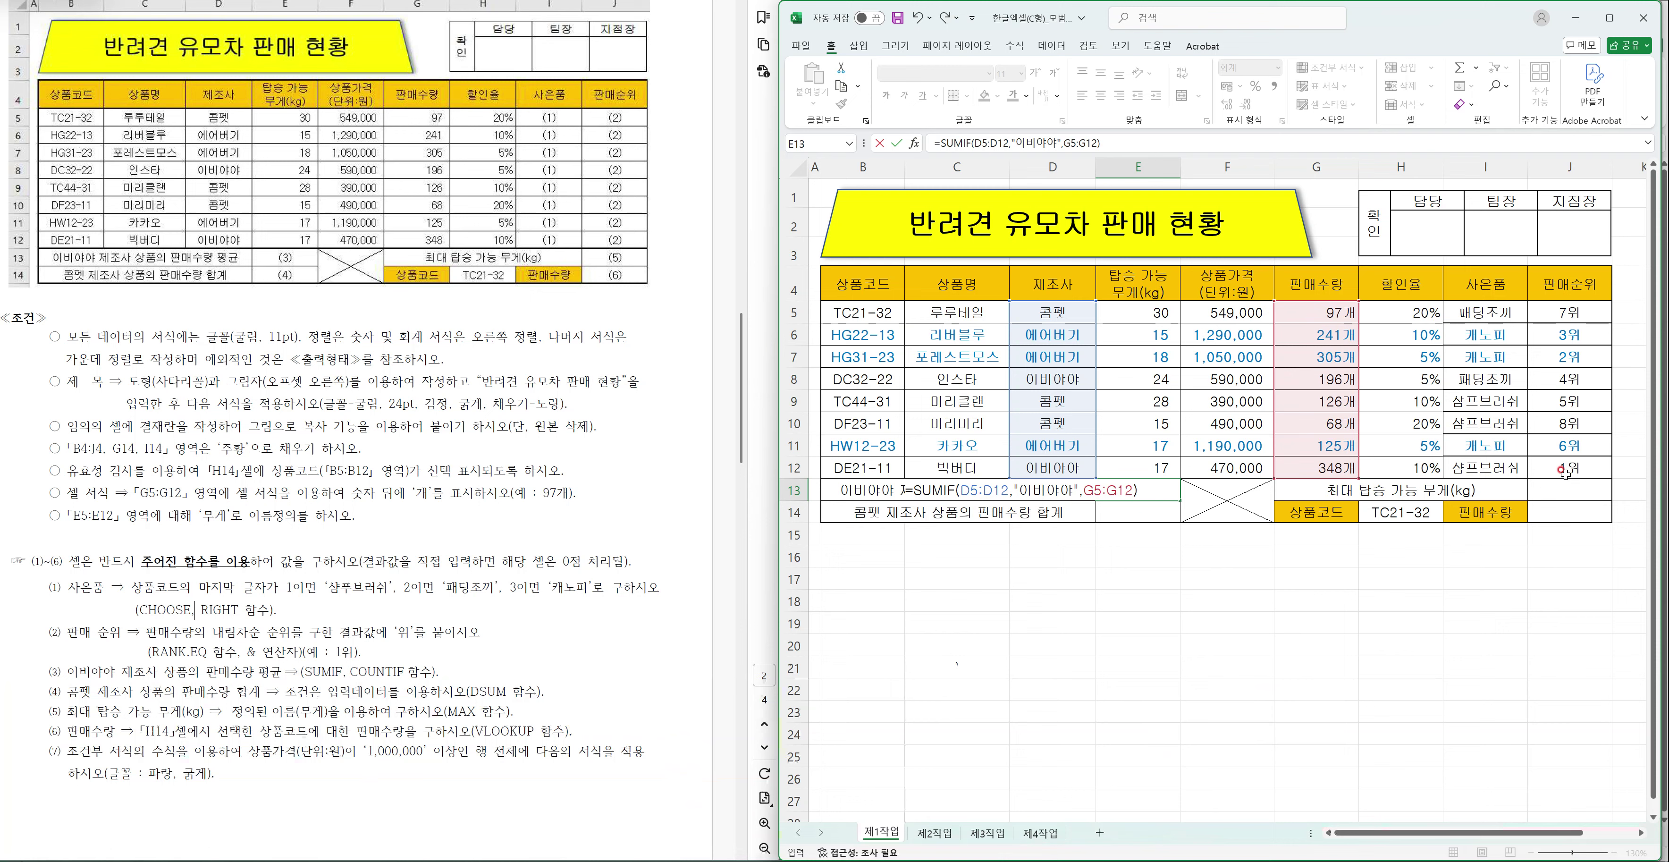
key("Return")
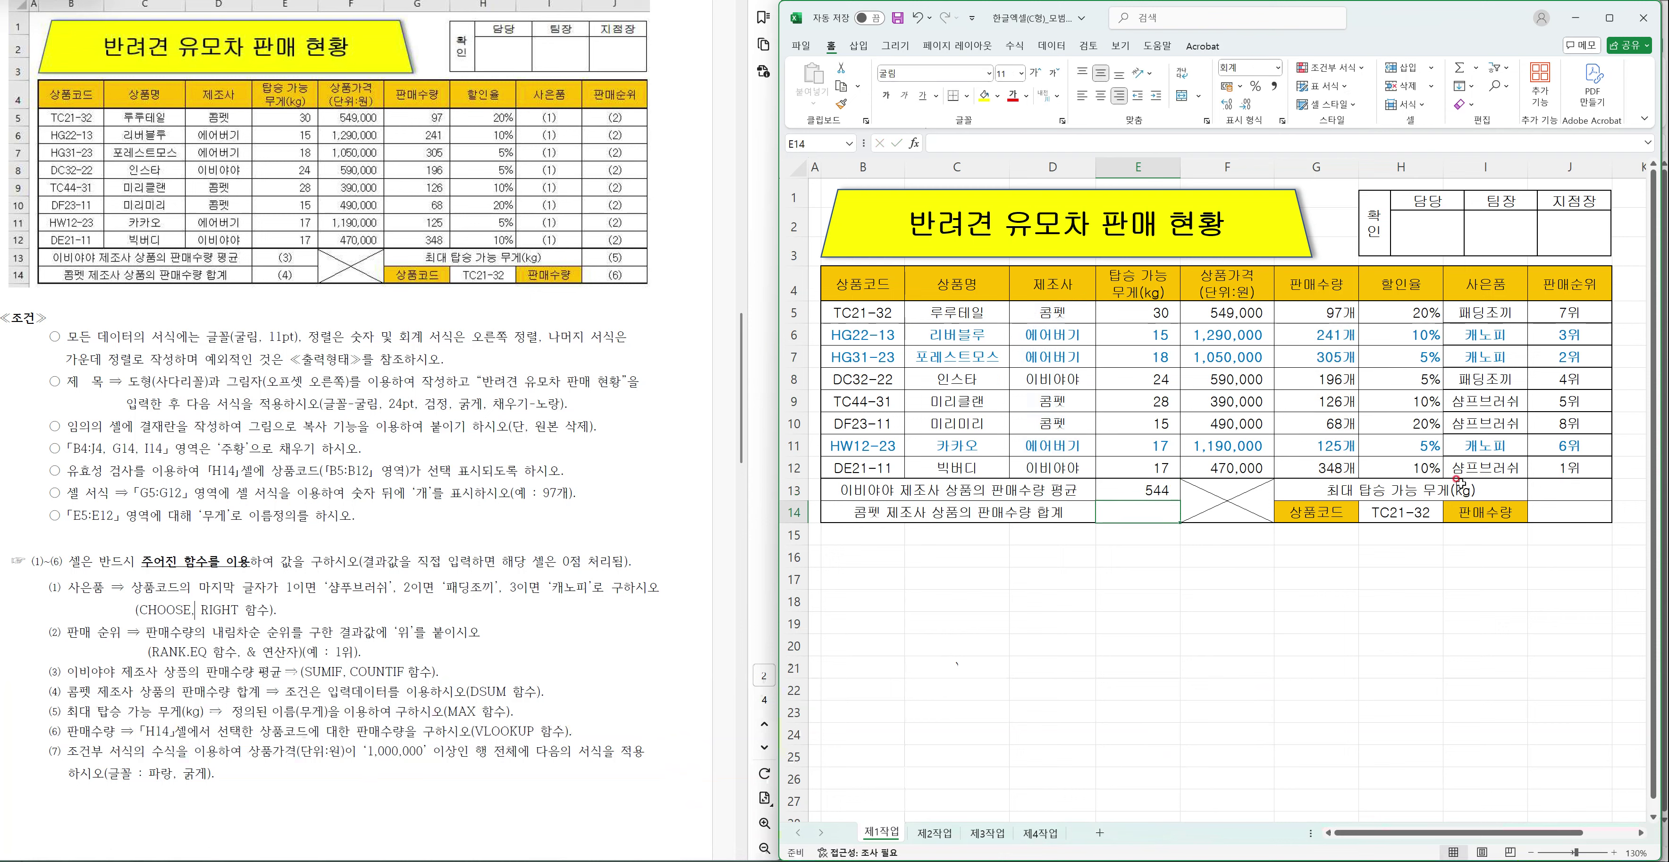
- Extend E13's formula into an average by dividing the SUMIF by COUNTIF(D5:D12,"이비야야")
double_click(1154, 494)
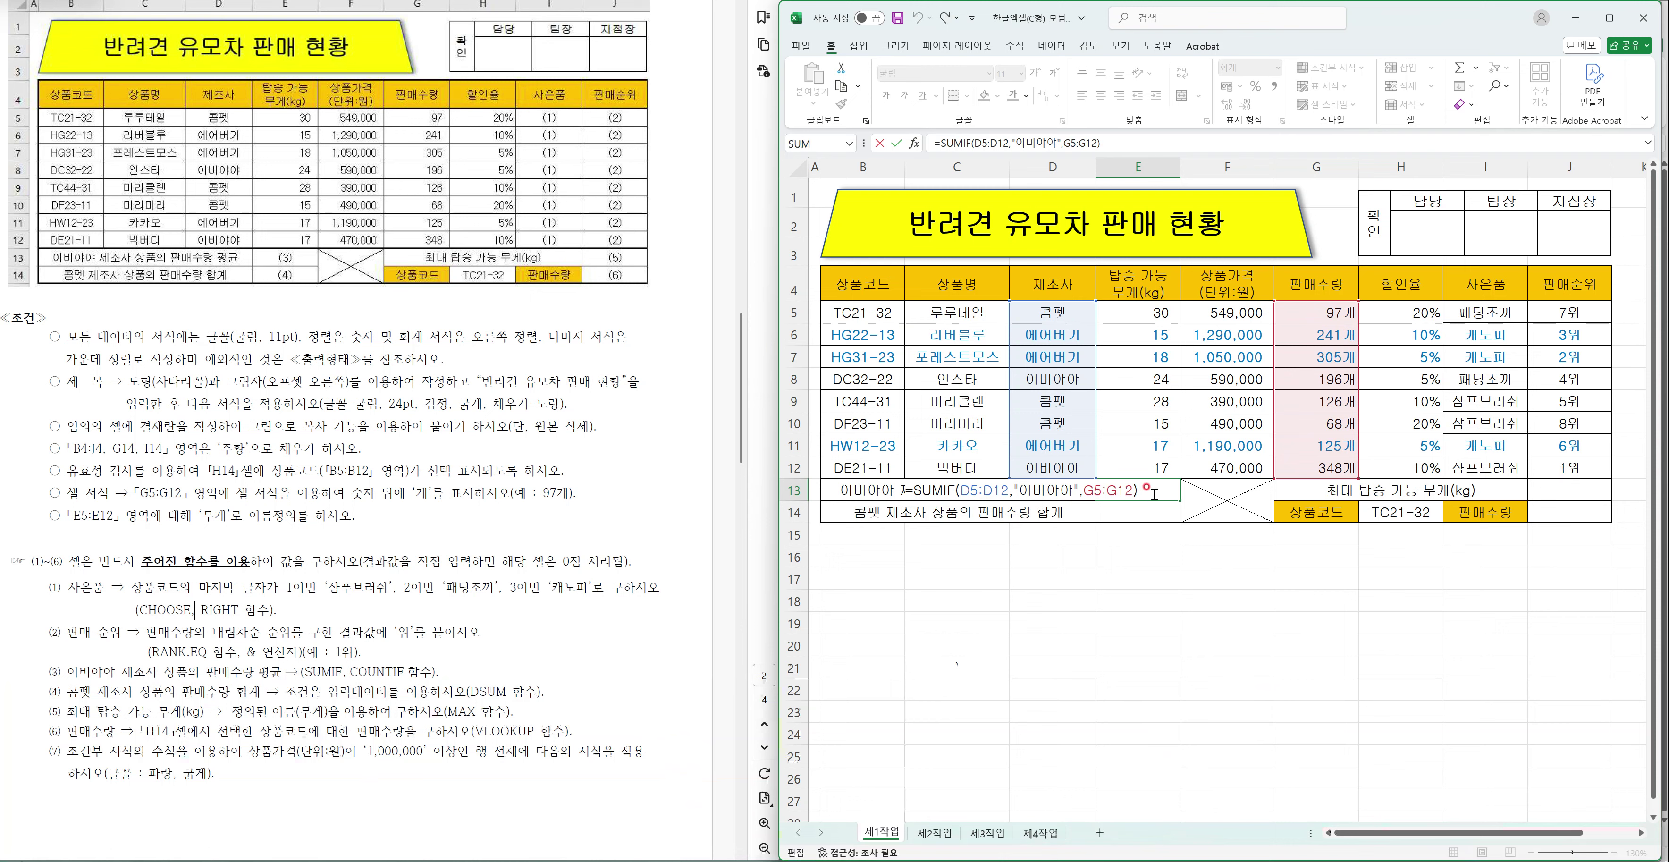
type("/cou")
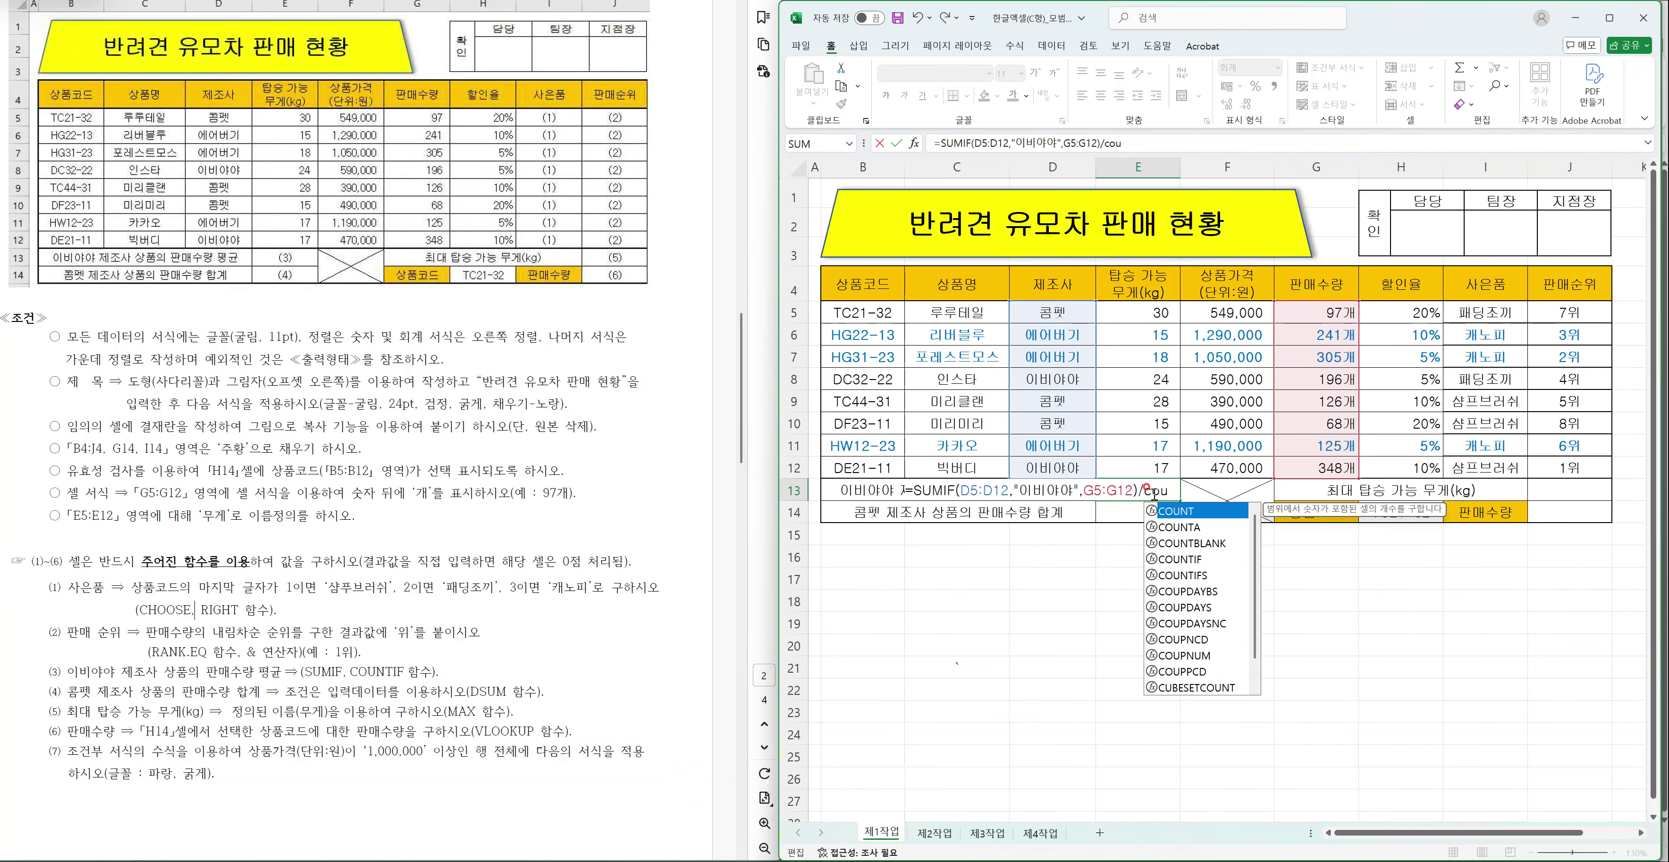
key("Down")
key("Down")
key("Down")
key("Tab")
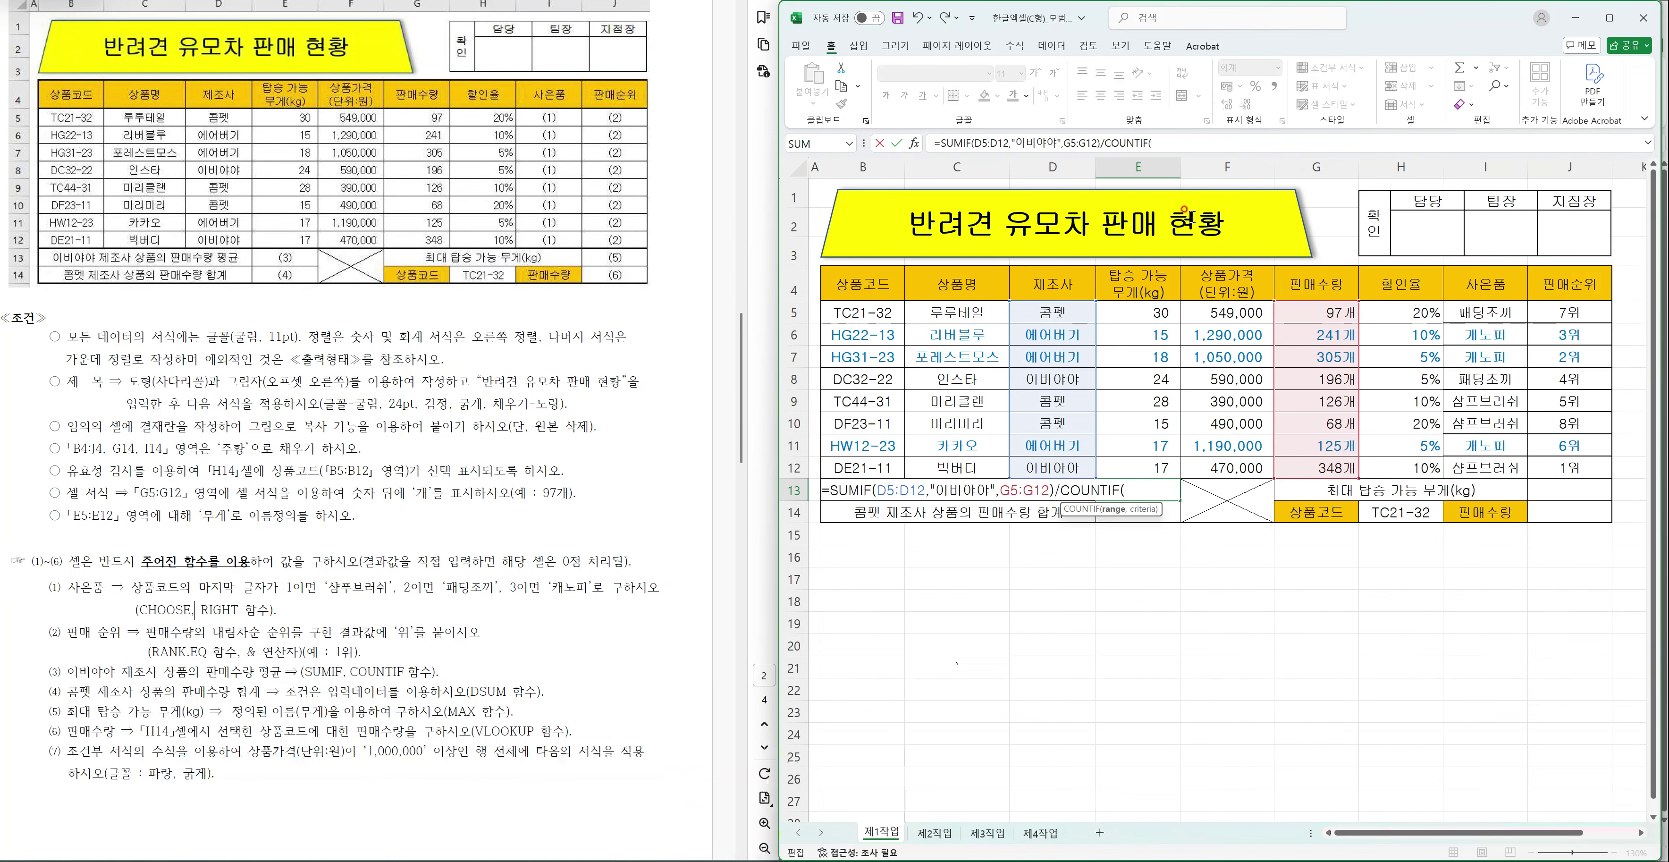
left_click_drag(1047, 309, 1051, 468)
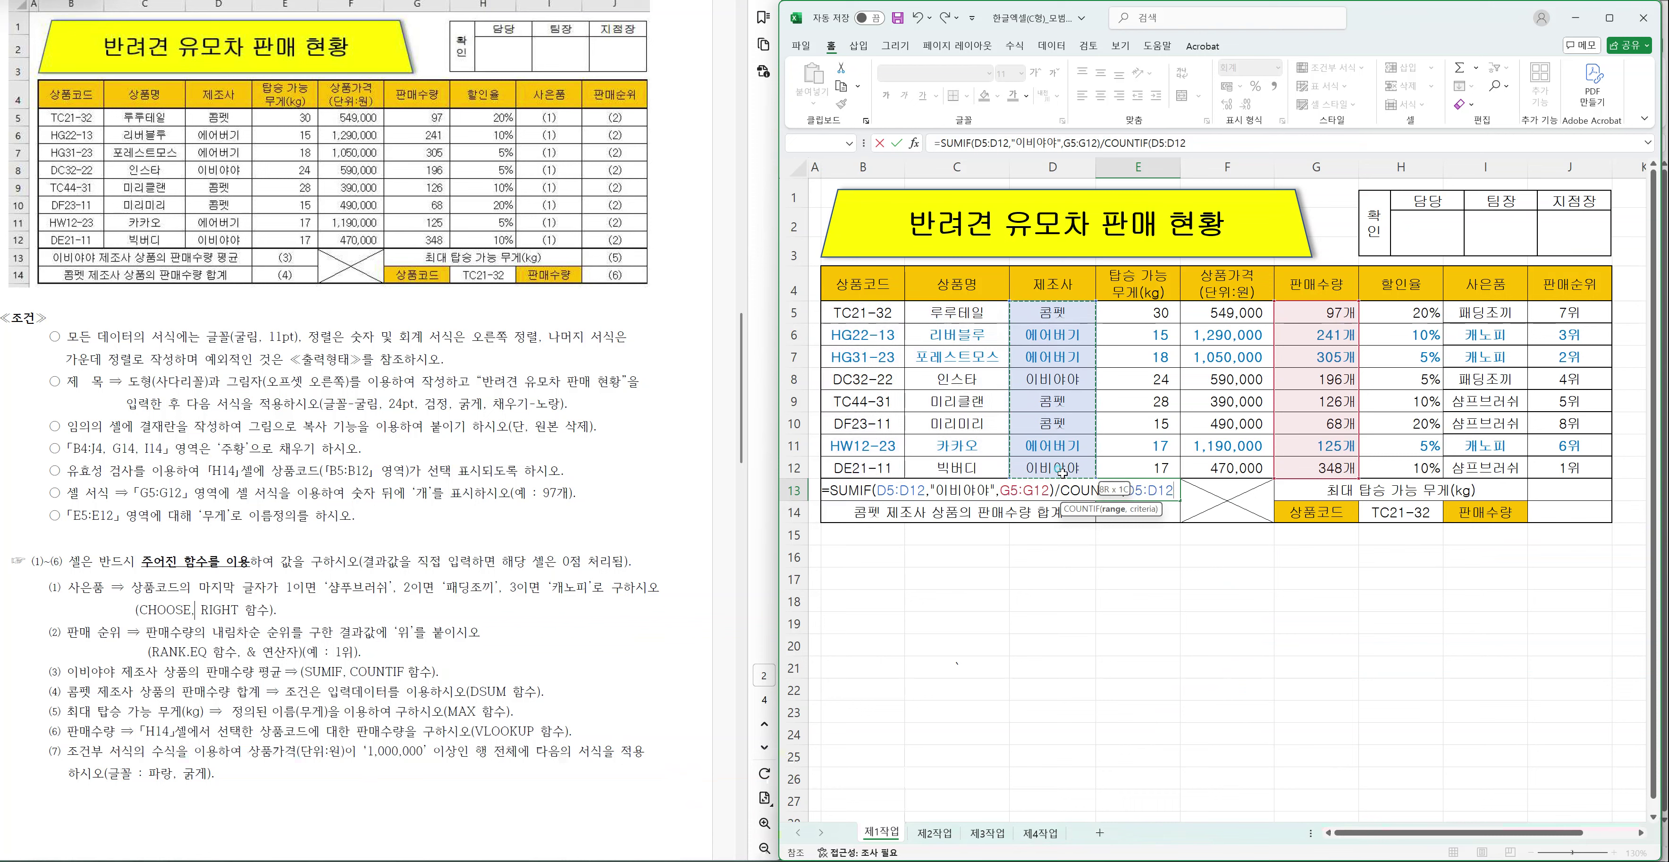
type(",\"")
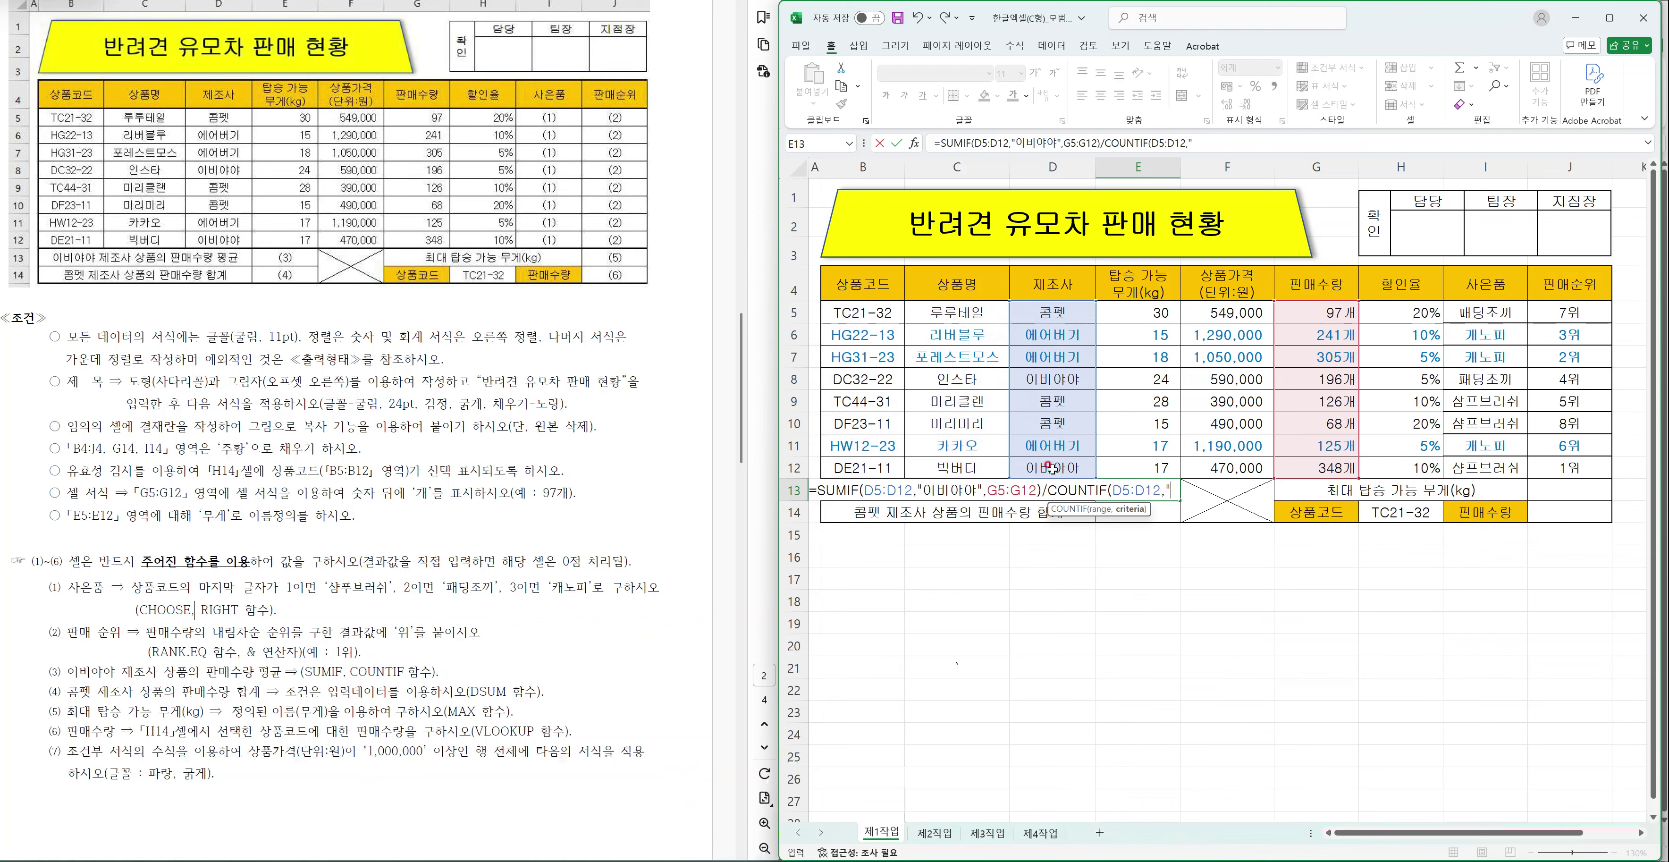
type("이비야야")
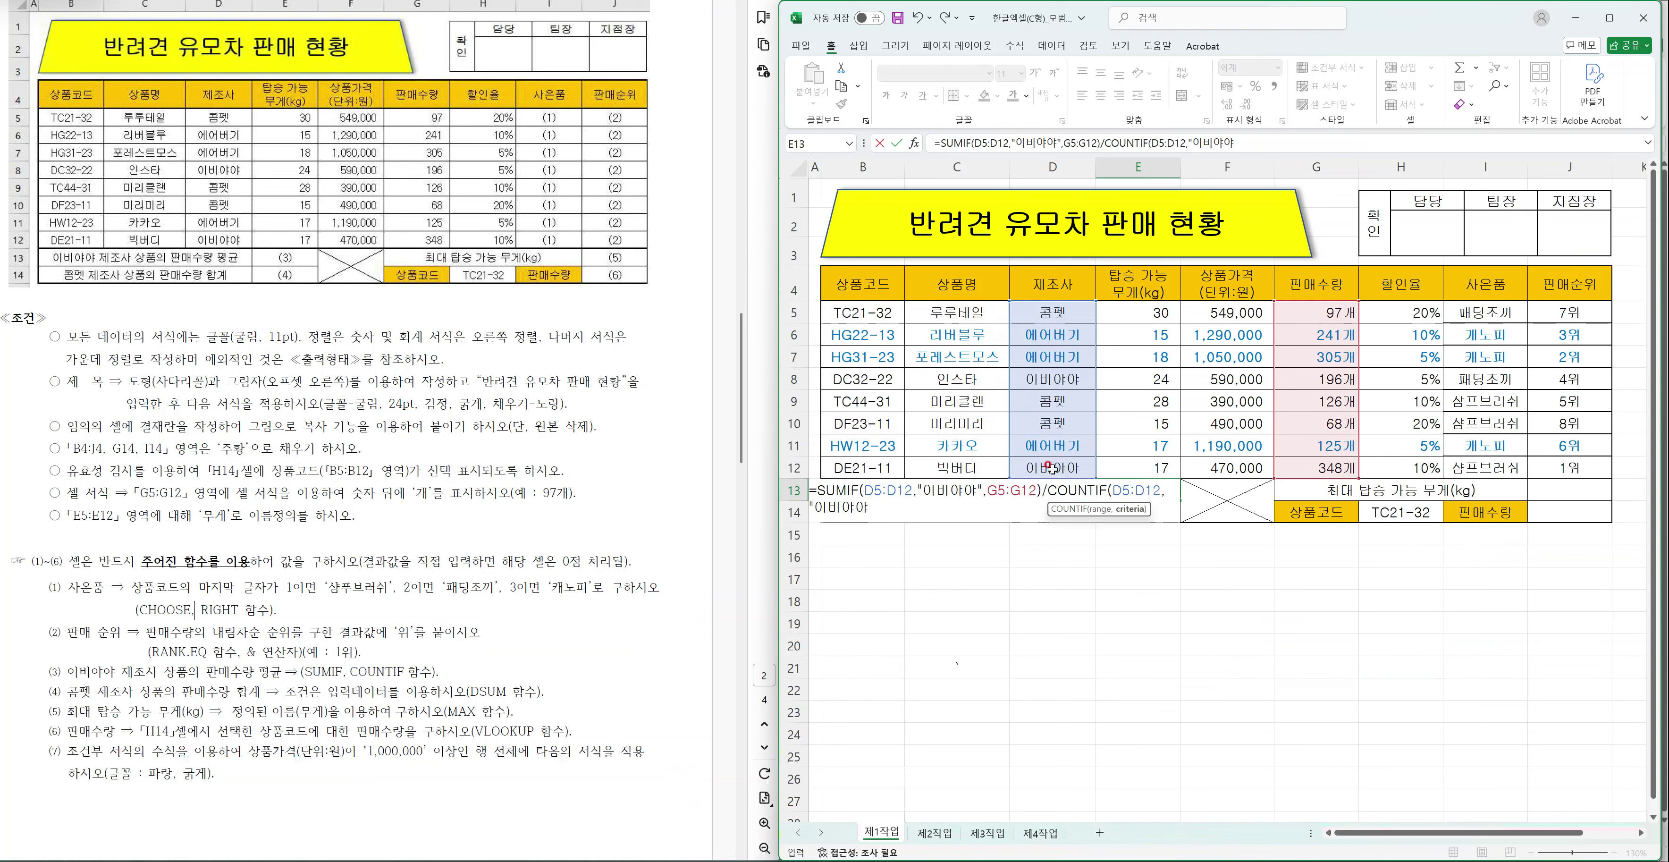
type("\")")
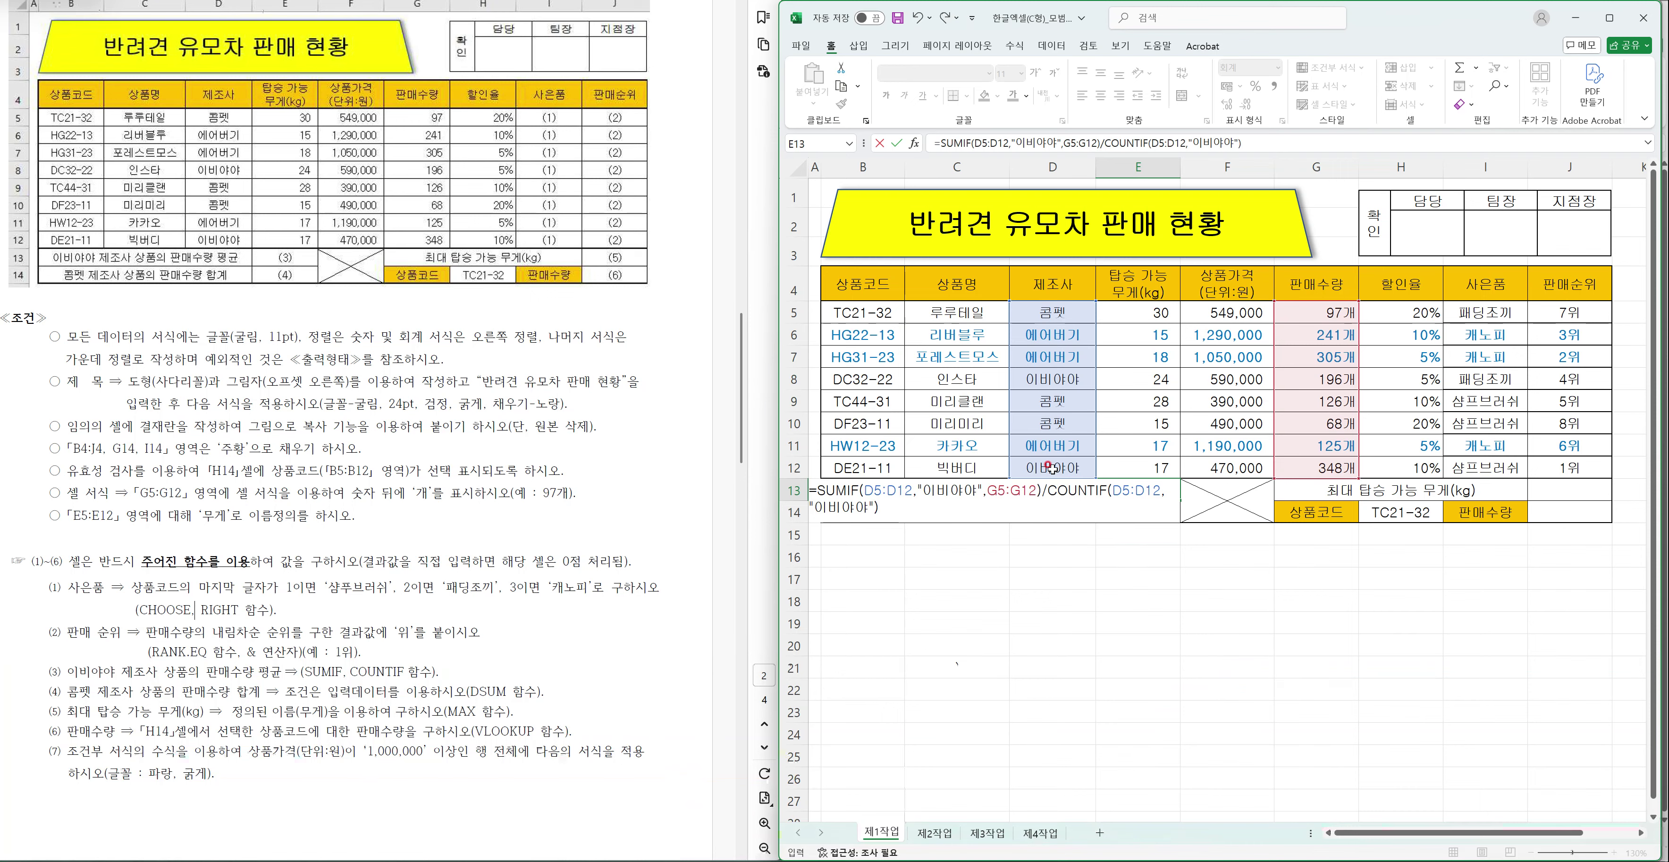
key("Return")
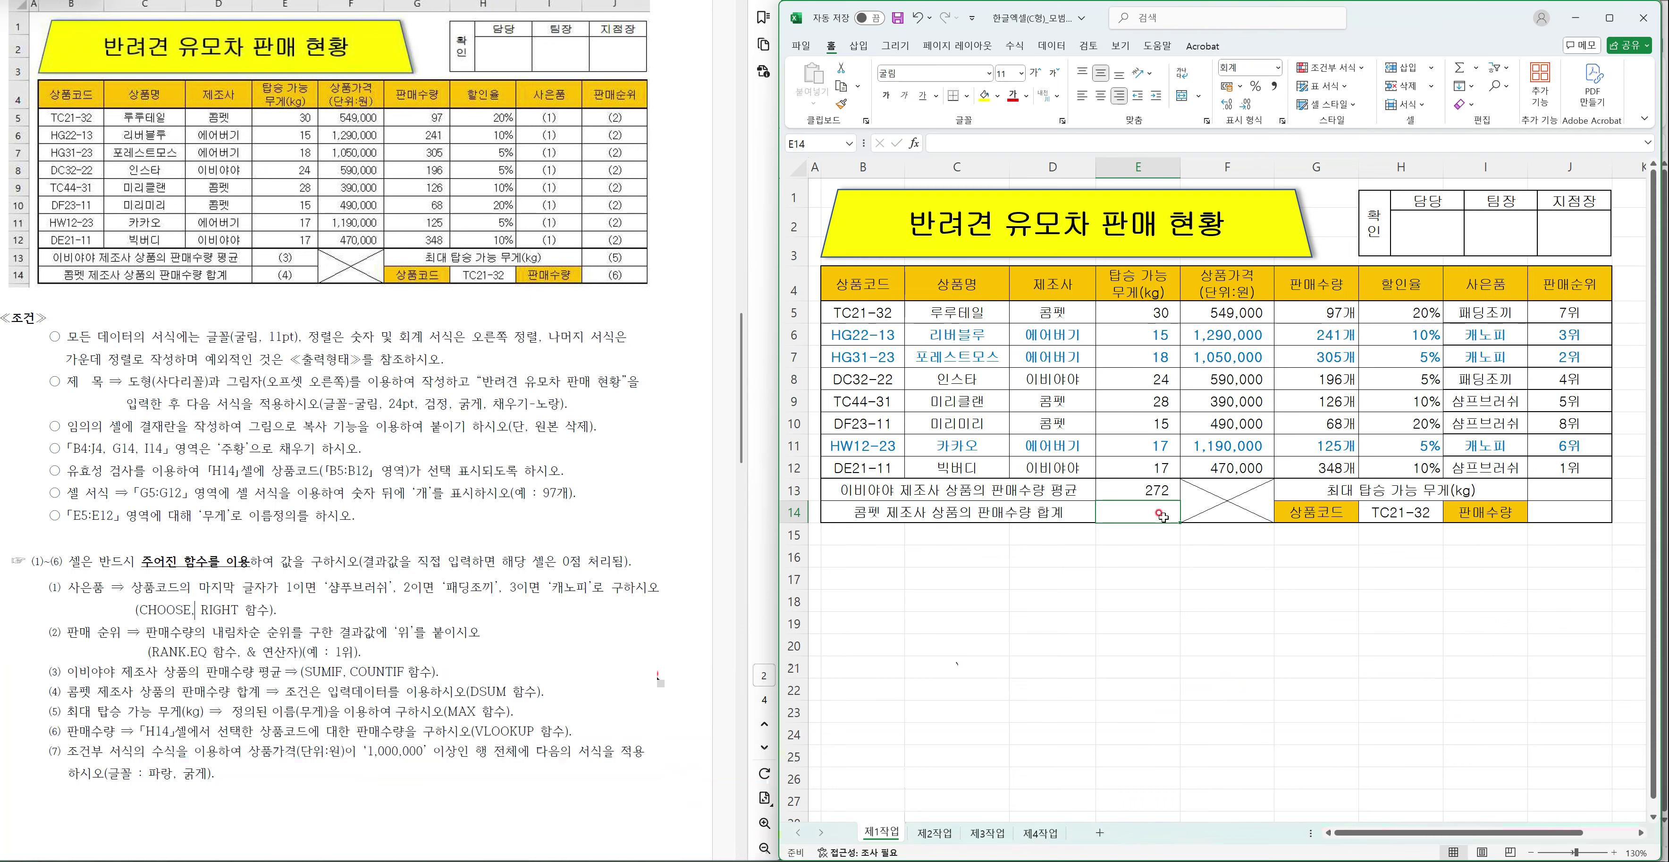
- Enter =DAVERAGE(B4:H12,G4,D4:D5) in E14 for the 콤펫 manufacturer's sales quantity
type("=daver")
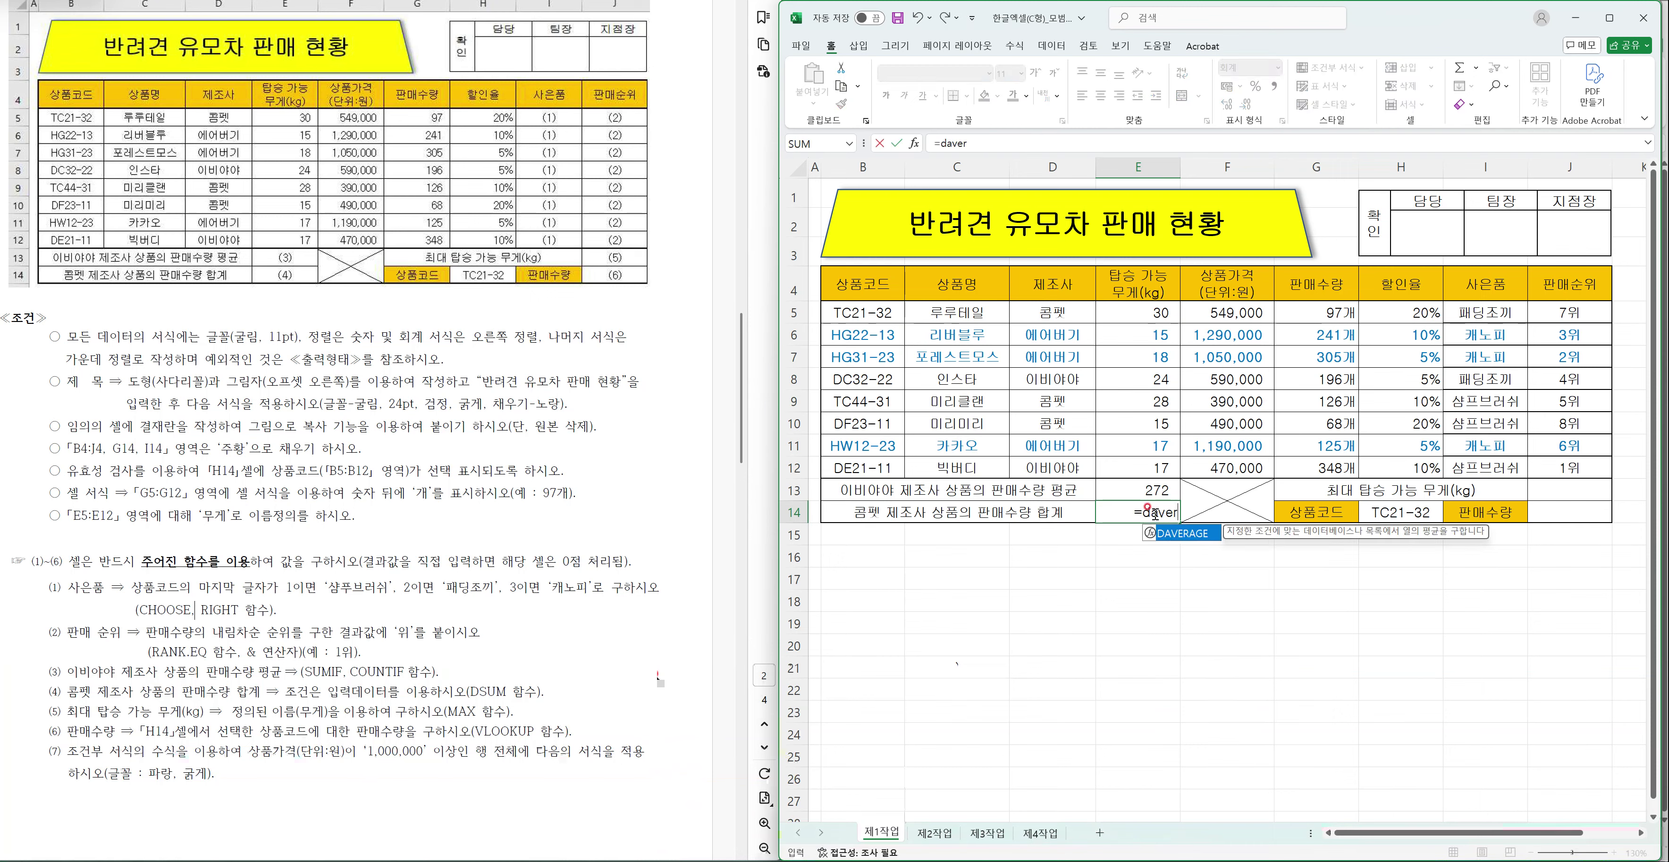
key("Tab")
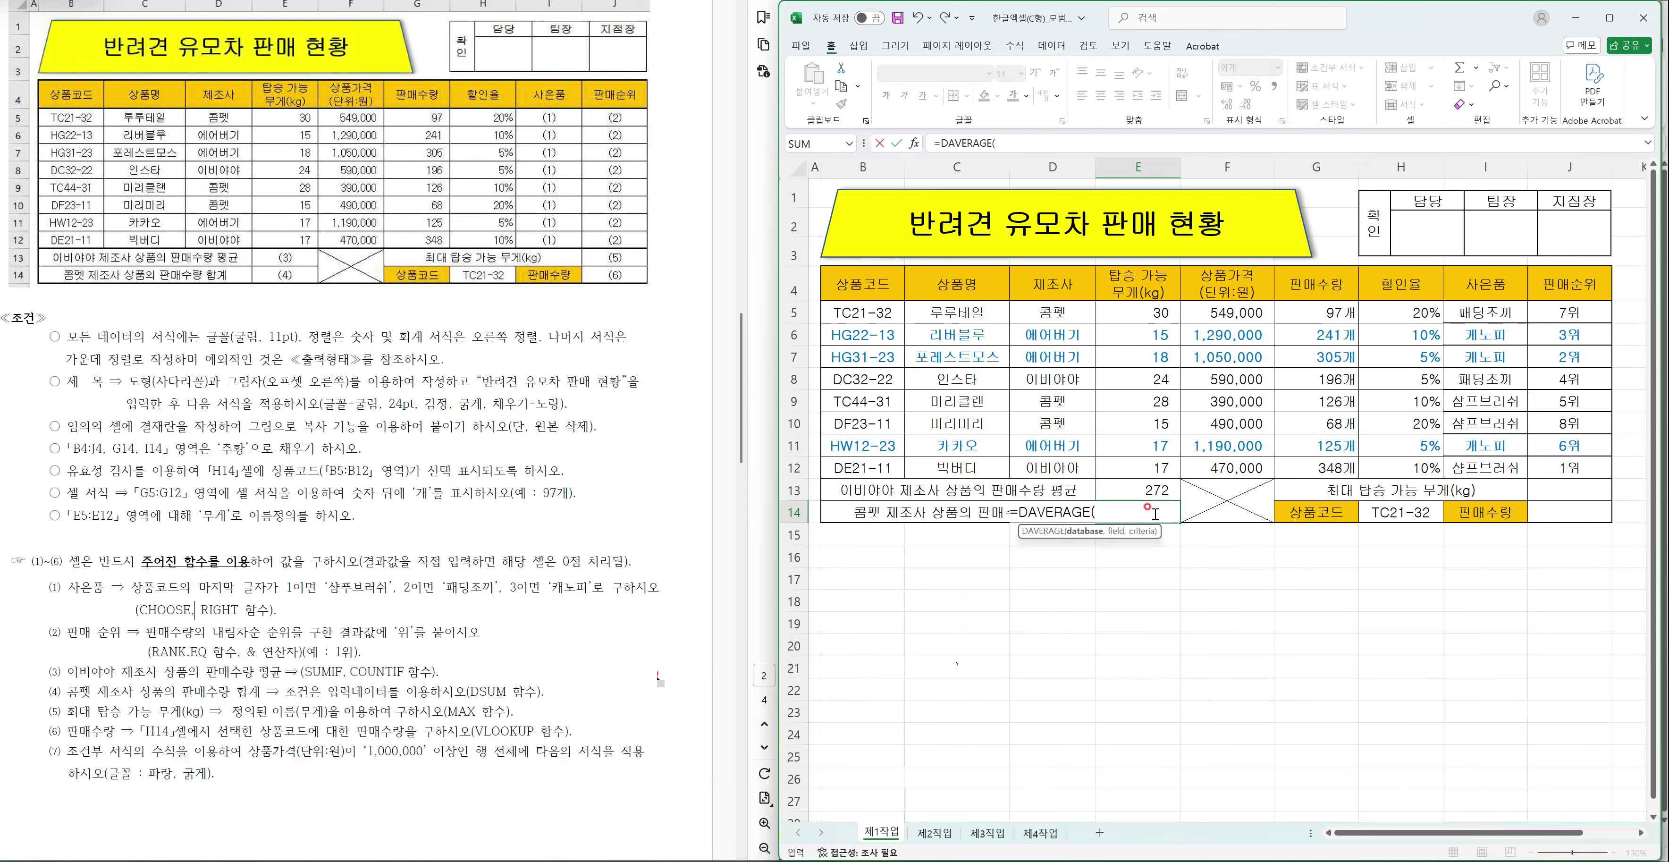
left_click_drag(877, 289, 1432, 472)
type(",")
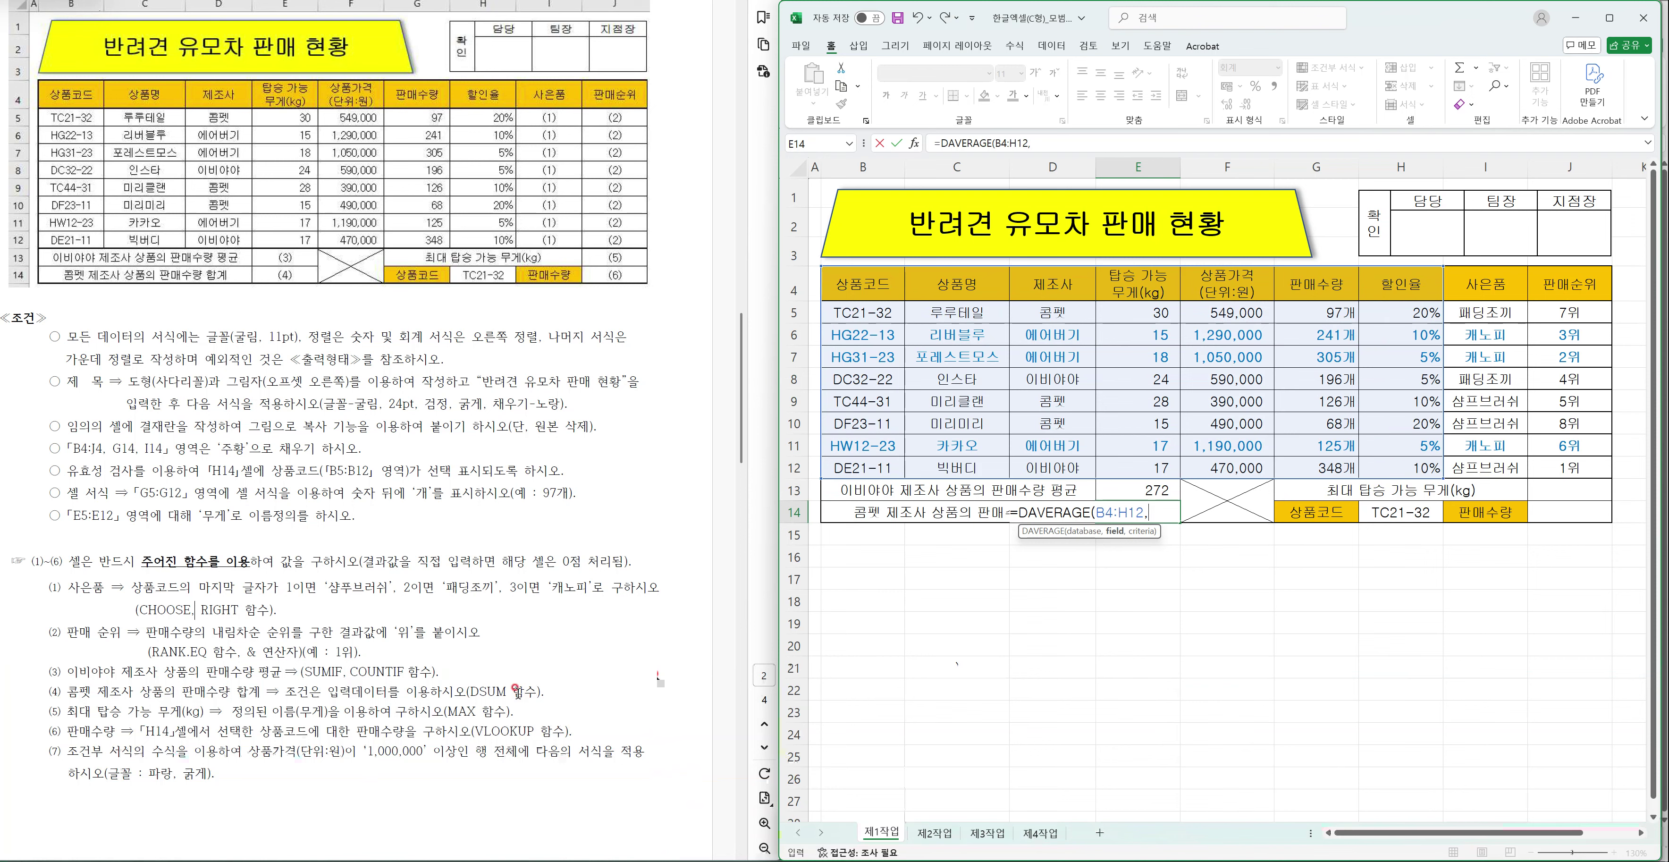
left_click(1337, 282)
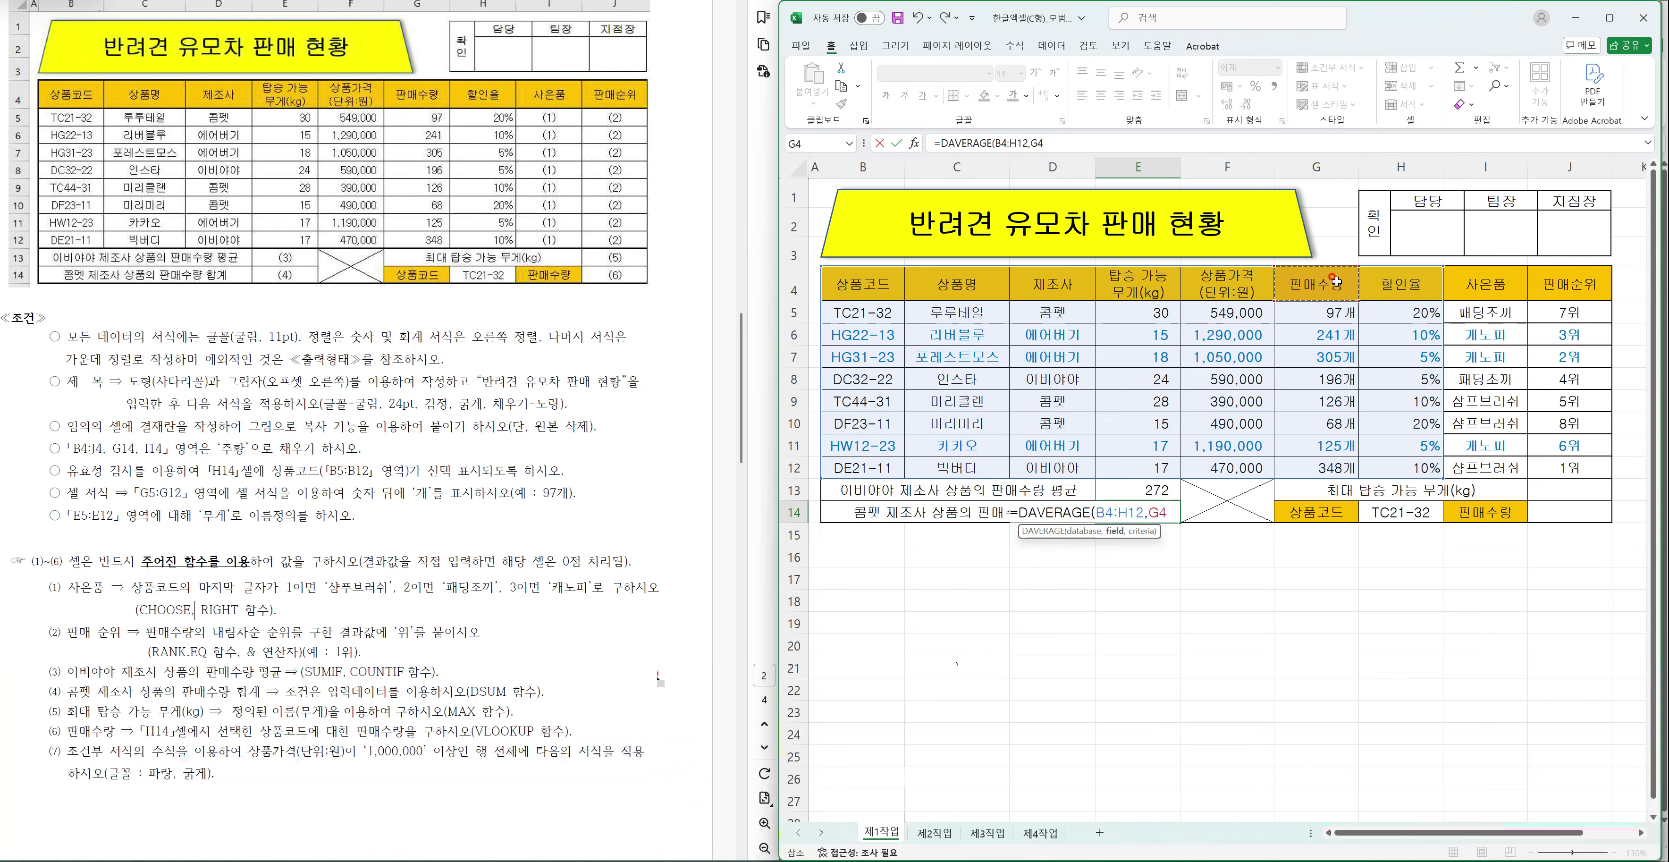
type(",")
left_click_drag(1079, 289, 1082, 308)
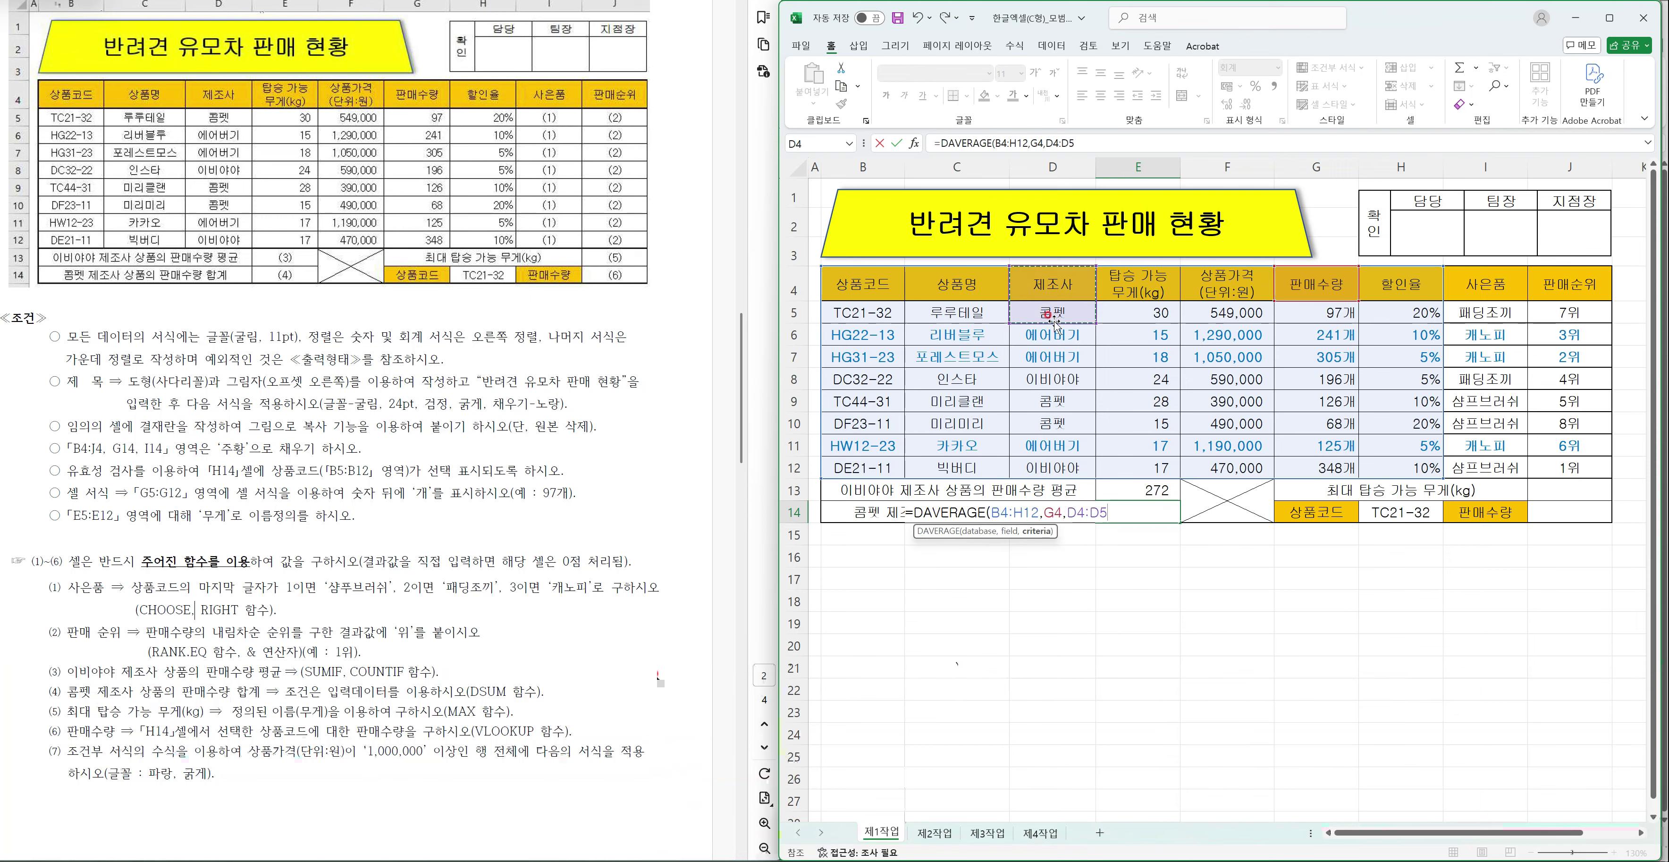
type(")")
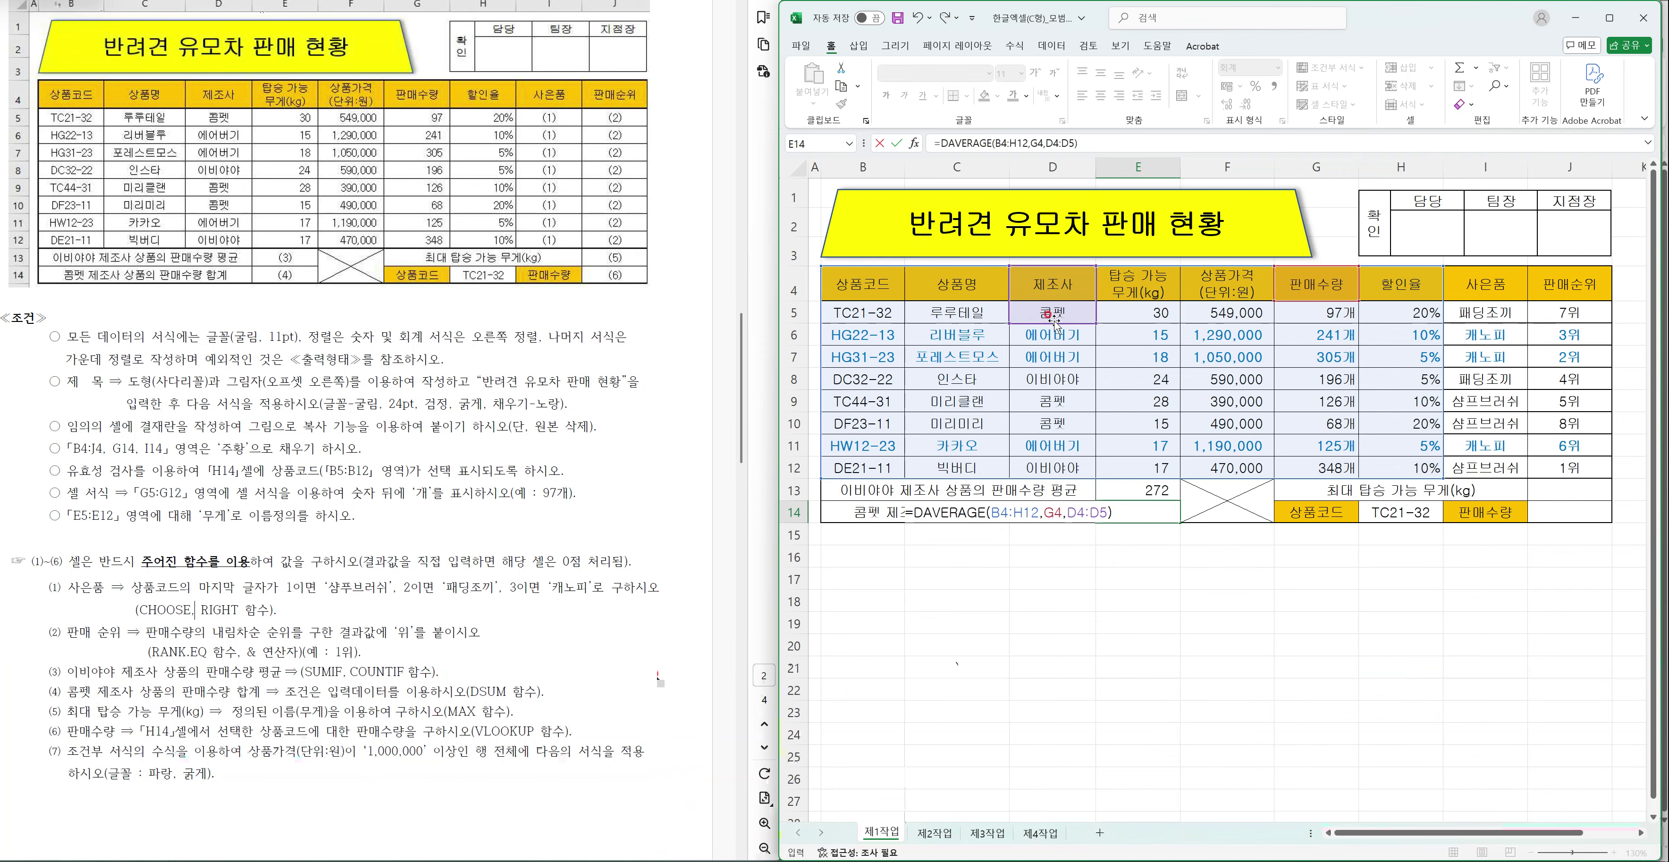
key("Return")
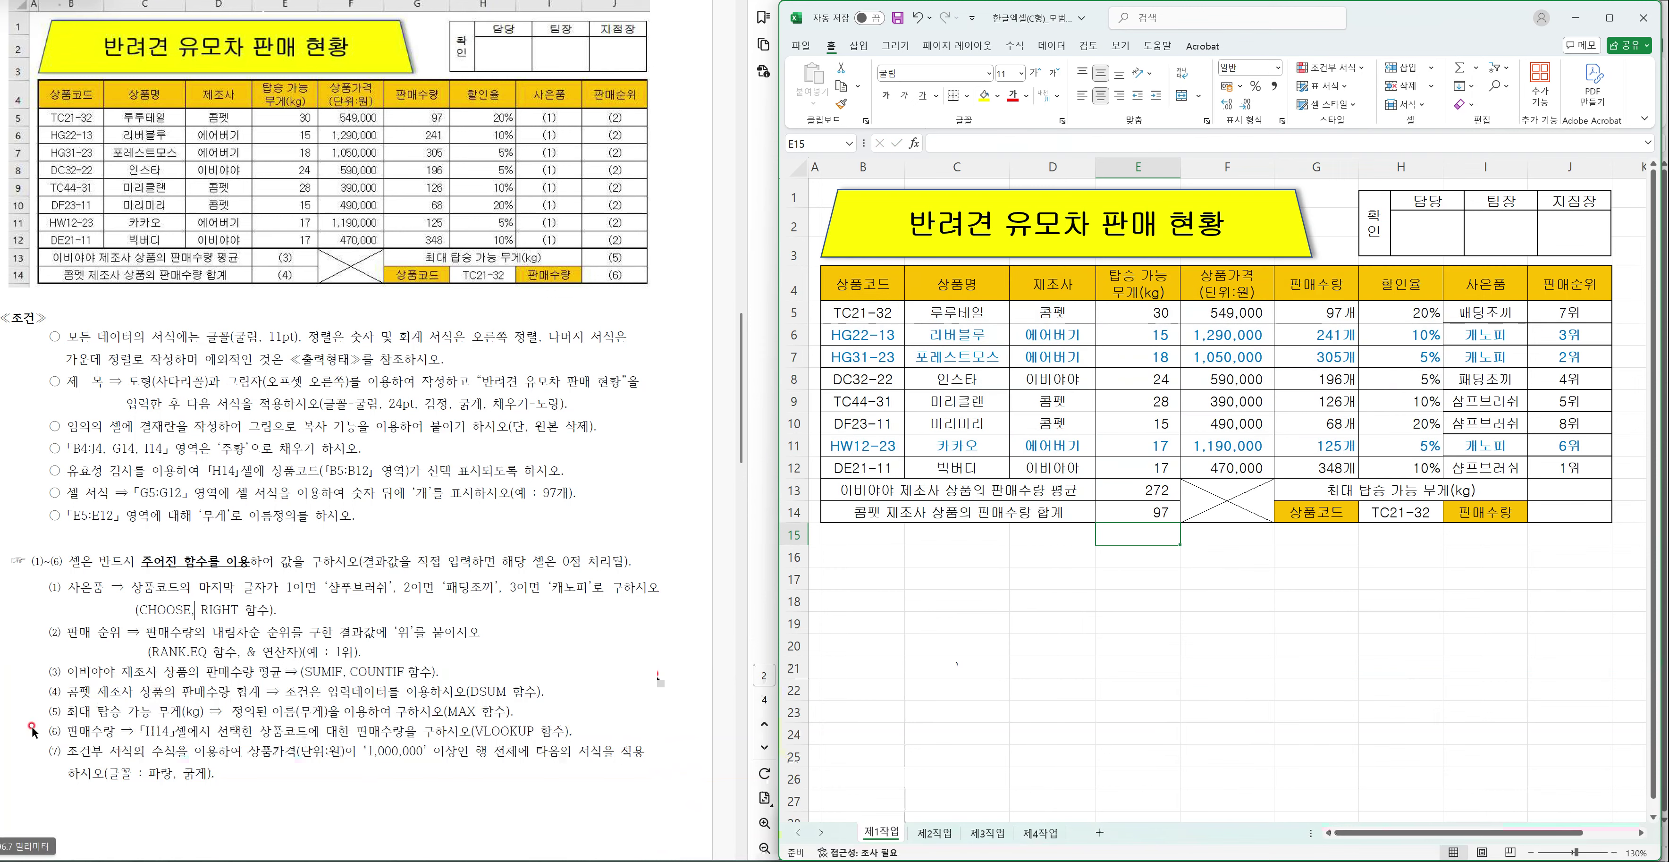
- Enter =MAX(무게) in J13 to get the maximum load weight from the named range E5:E12
left_click(1602, 482)
type("=")
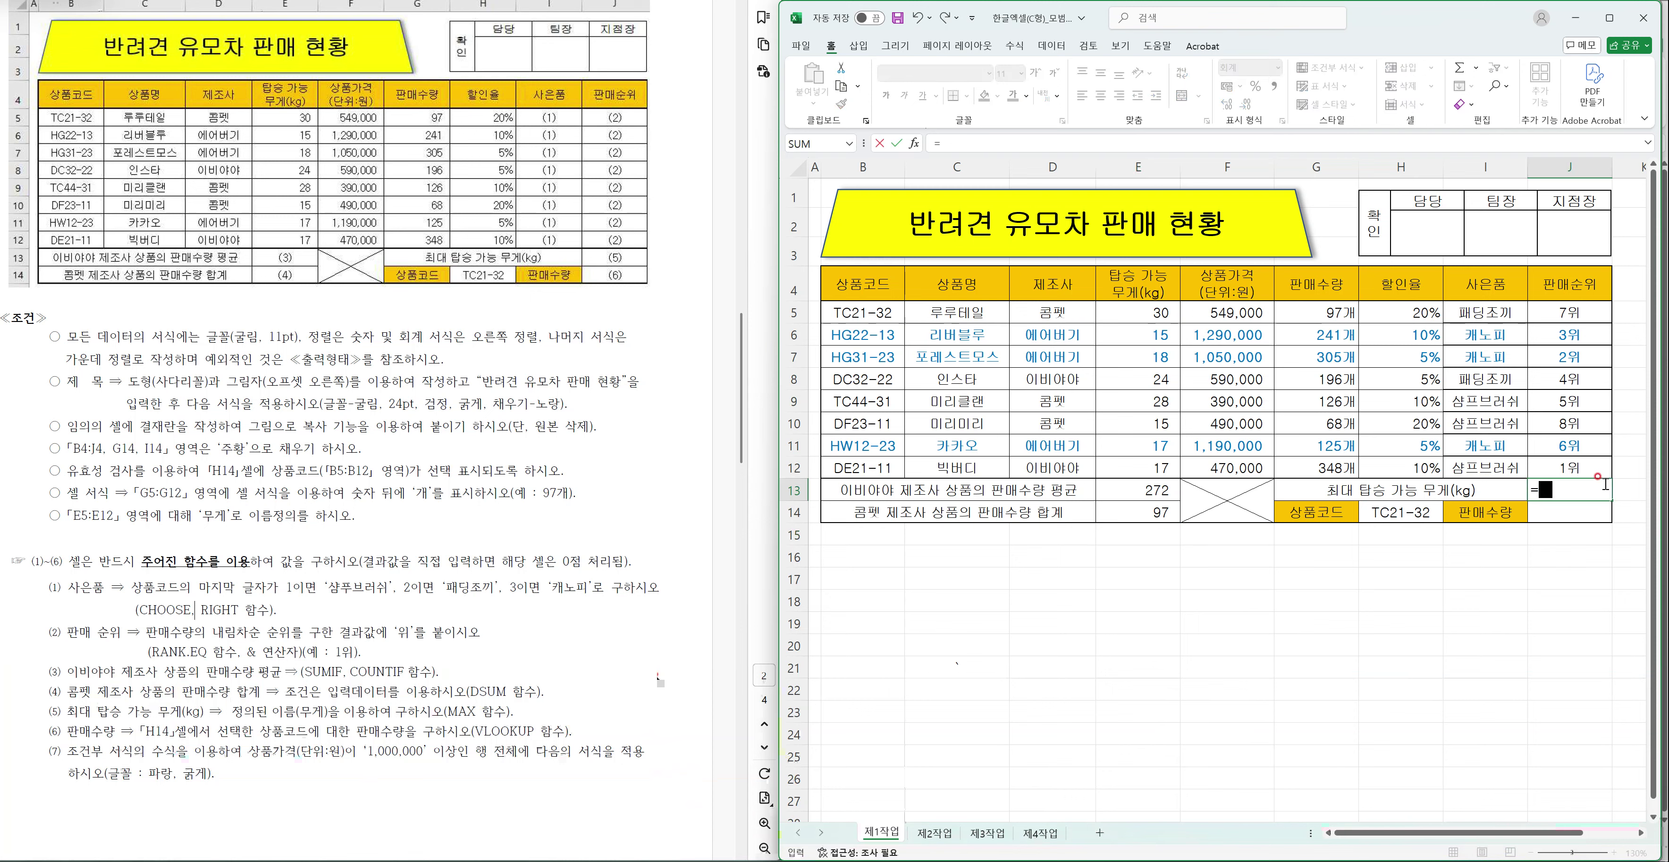
type("MAX(")
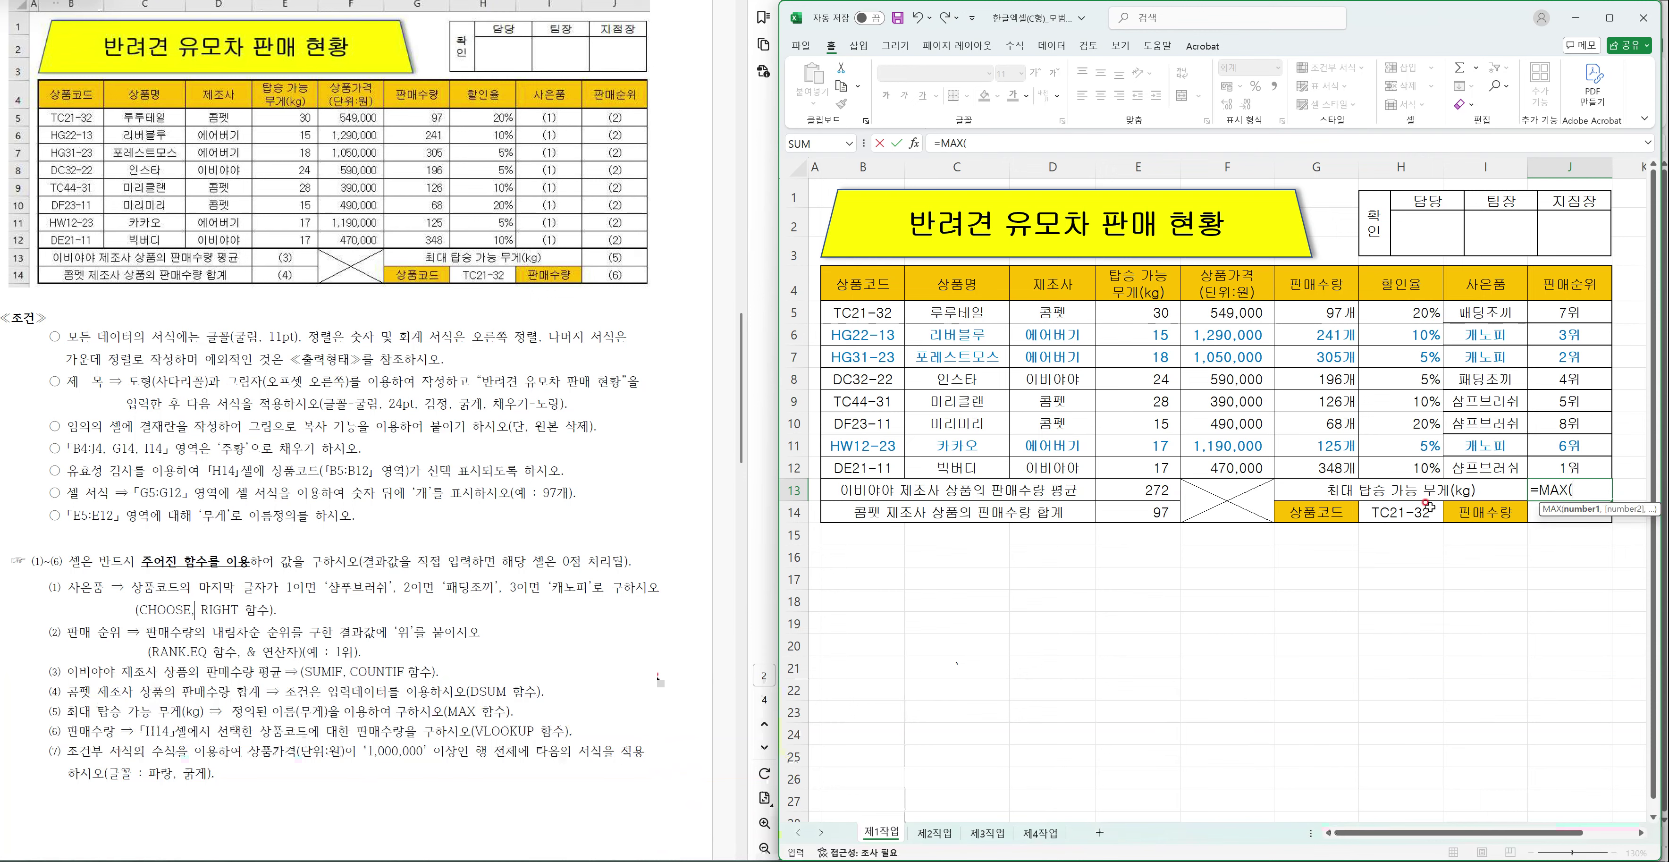
left_click_drag(1120, 311, 1139, 468)
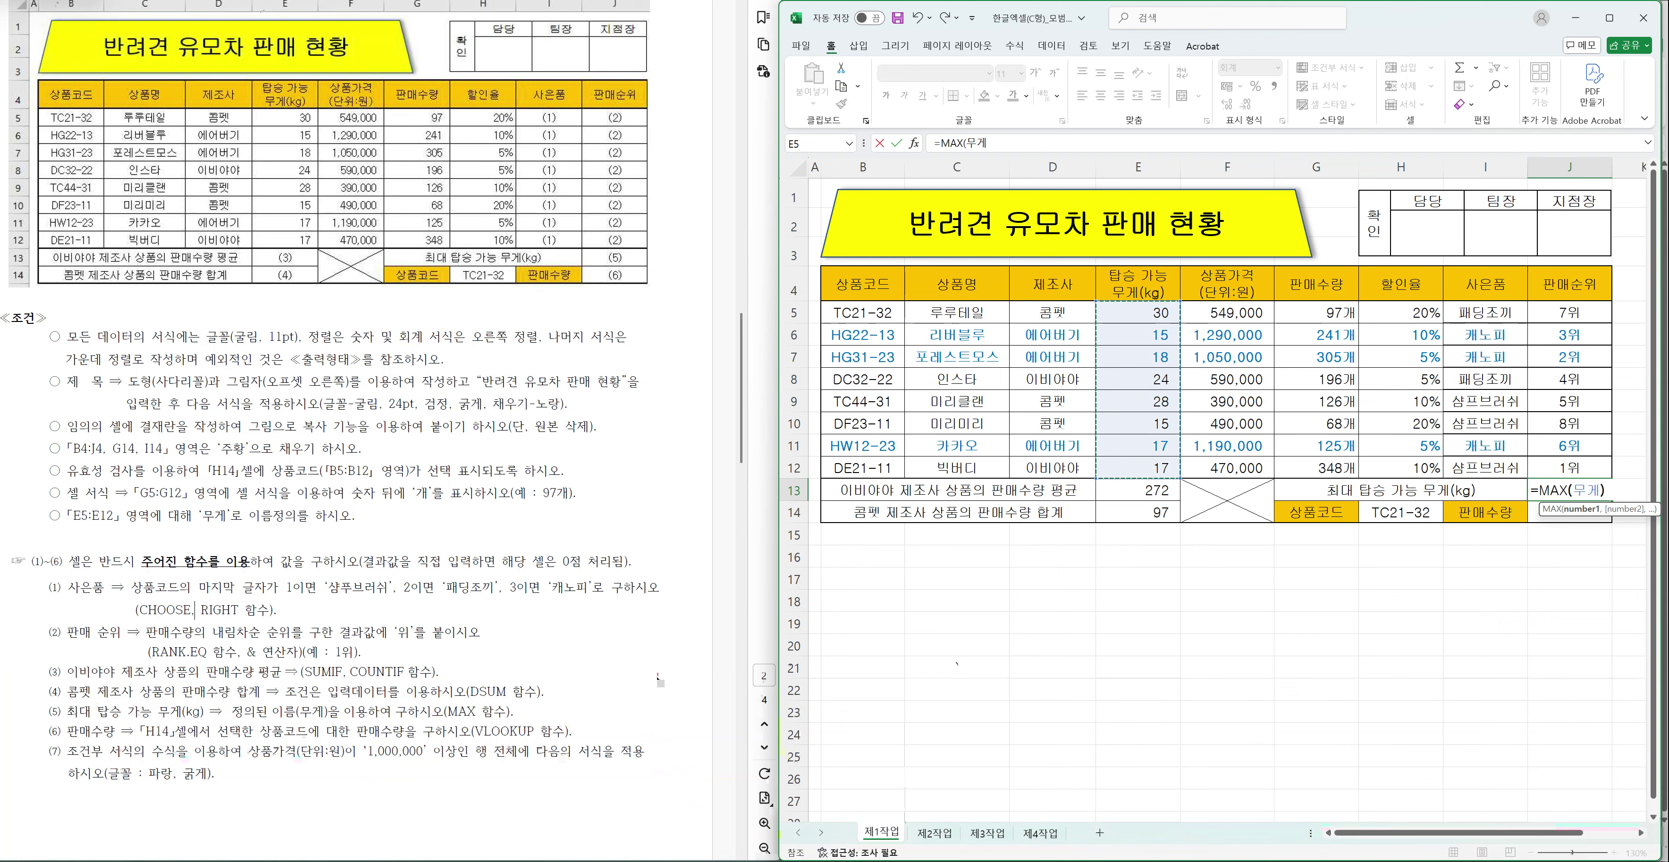
key("Return")
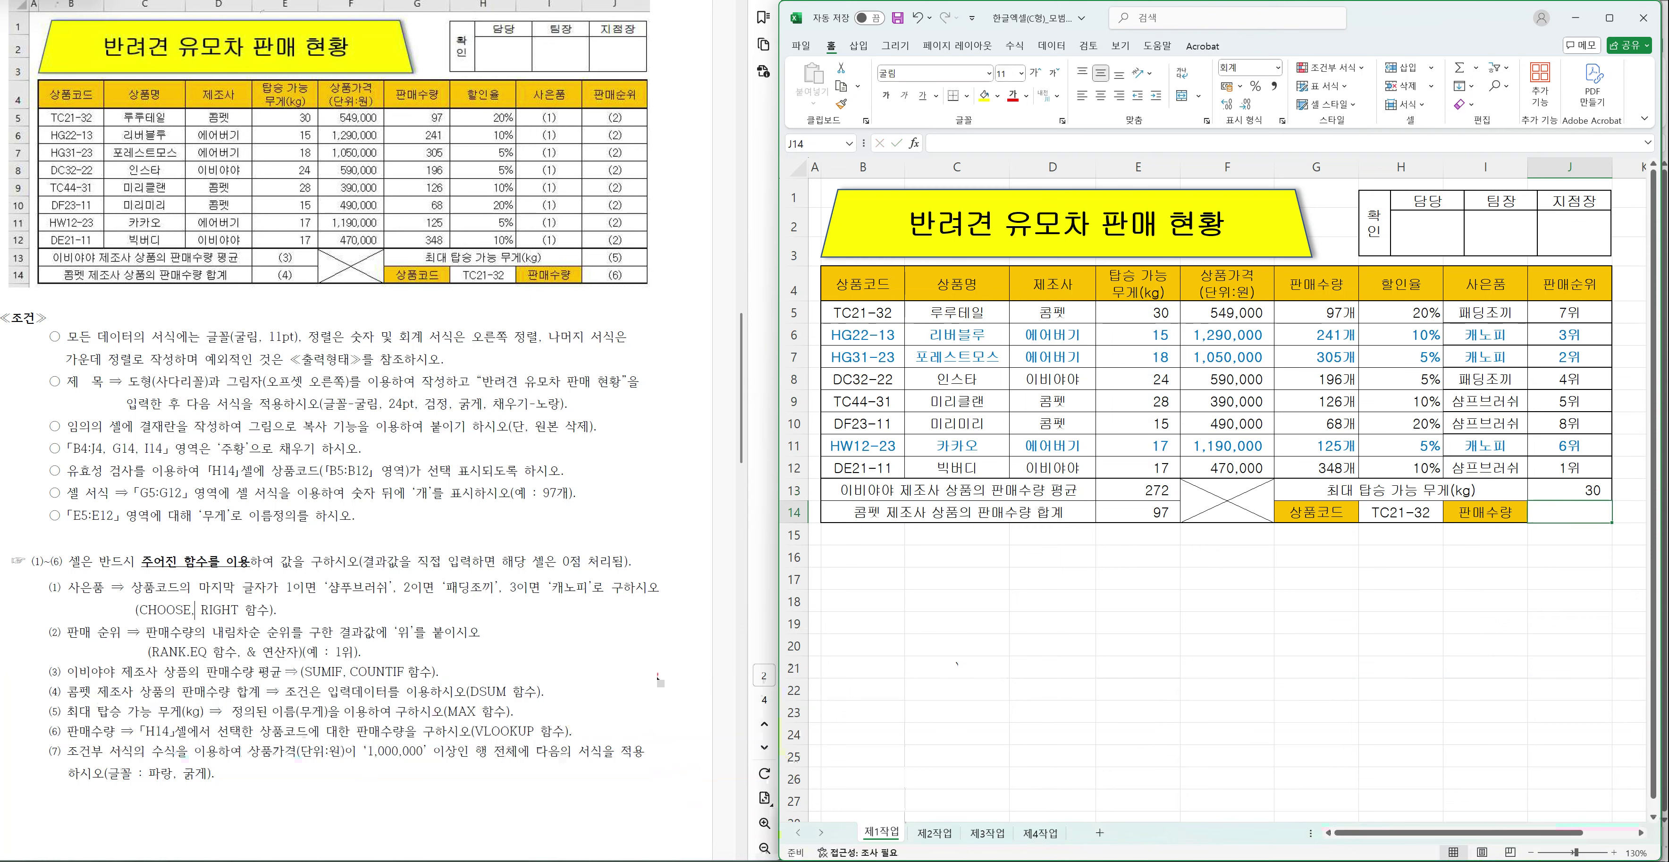
- Enter =VLOOKUP(H14,B4:G12,6,FALSE) in J14 to look up the sales quantity for the product code in H14
type("=ㅍ")
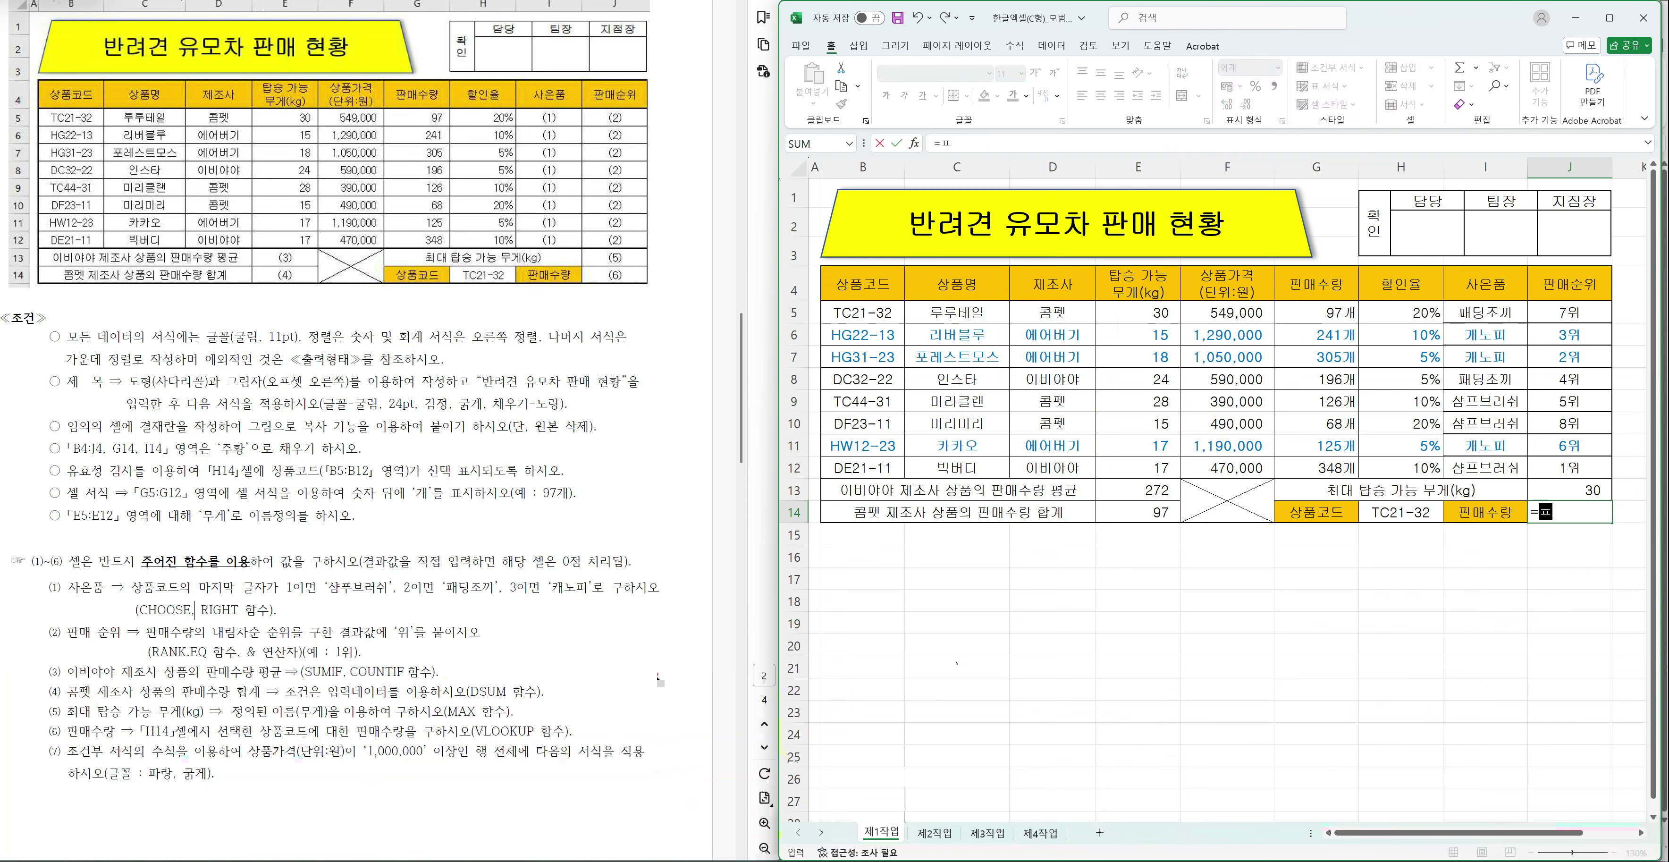
type("vl")
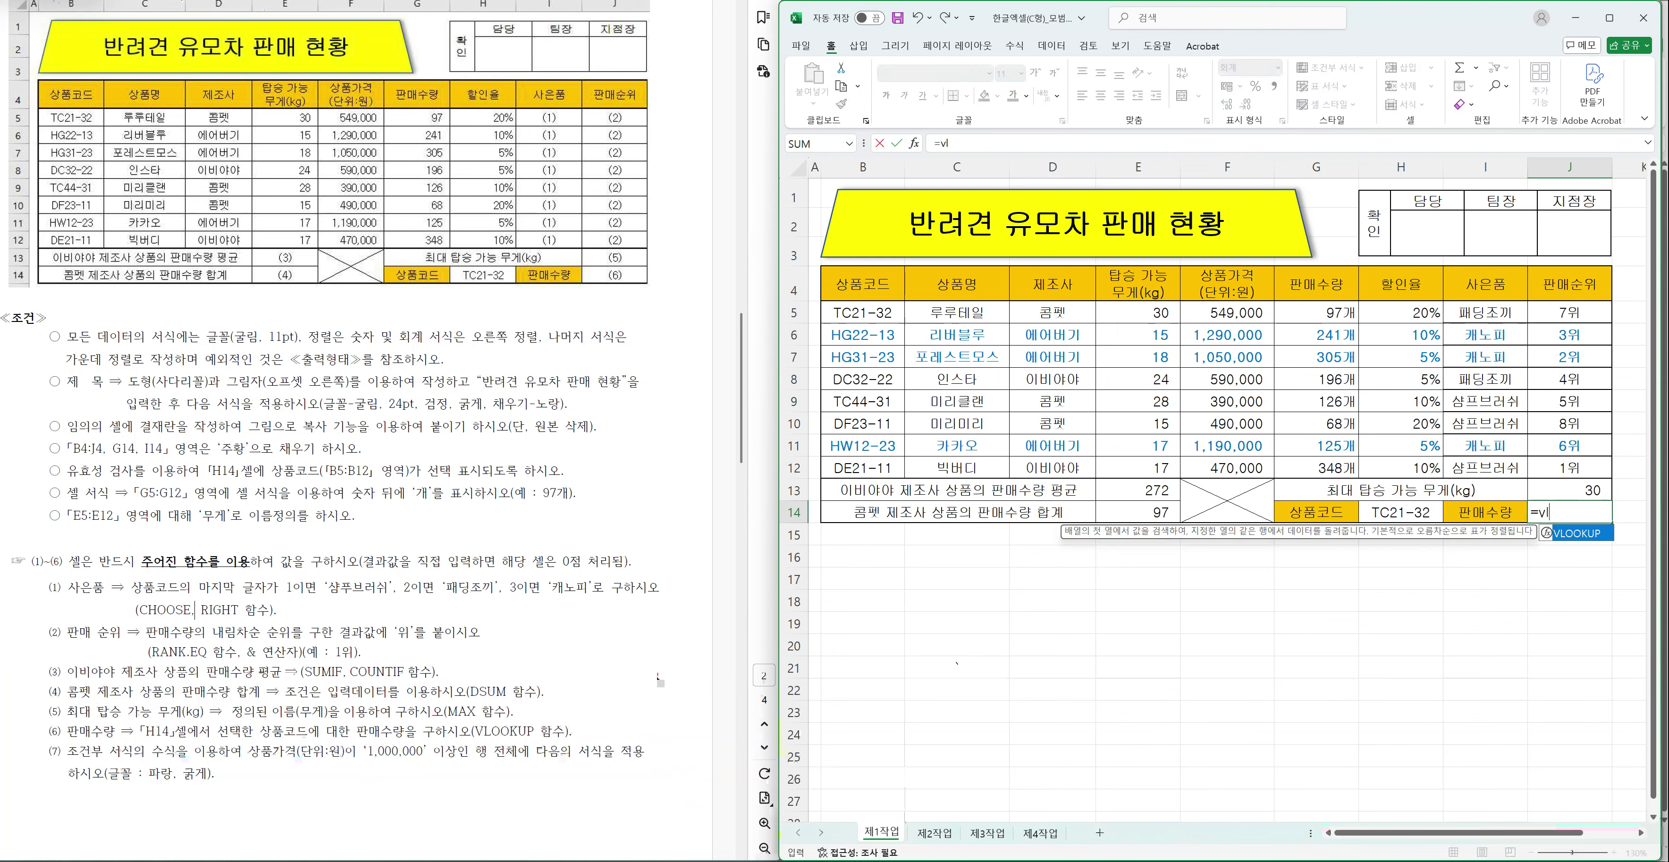
key("Tab")
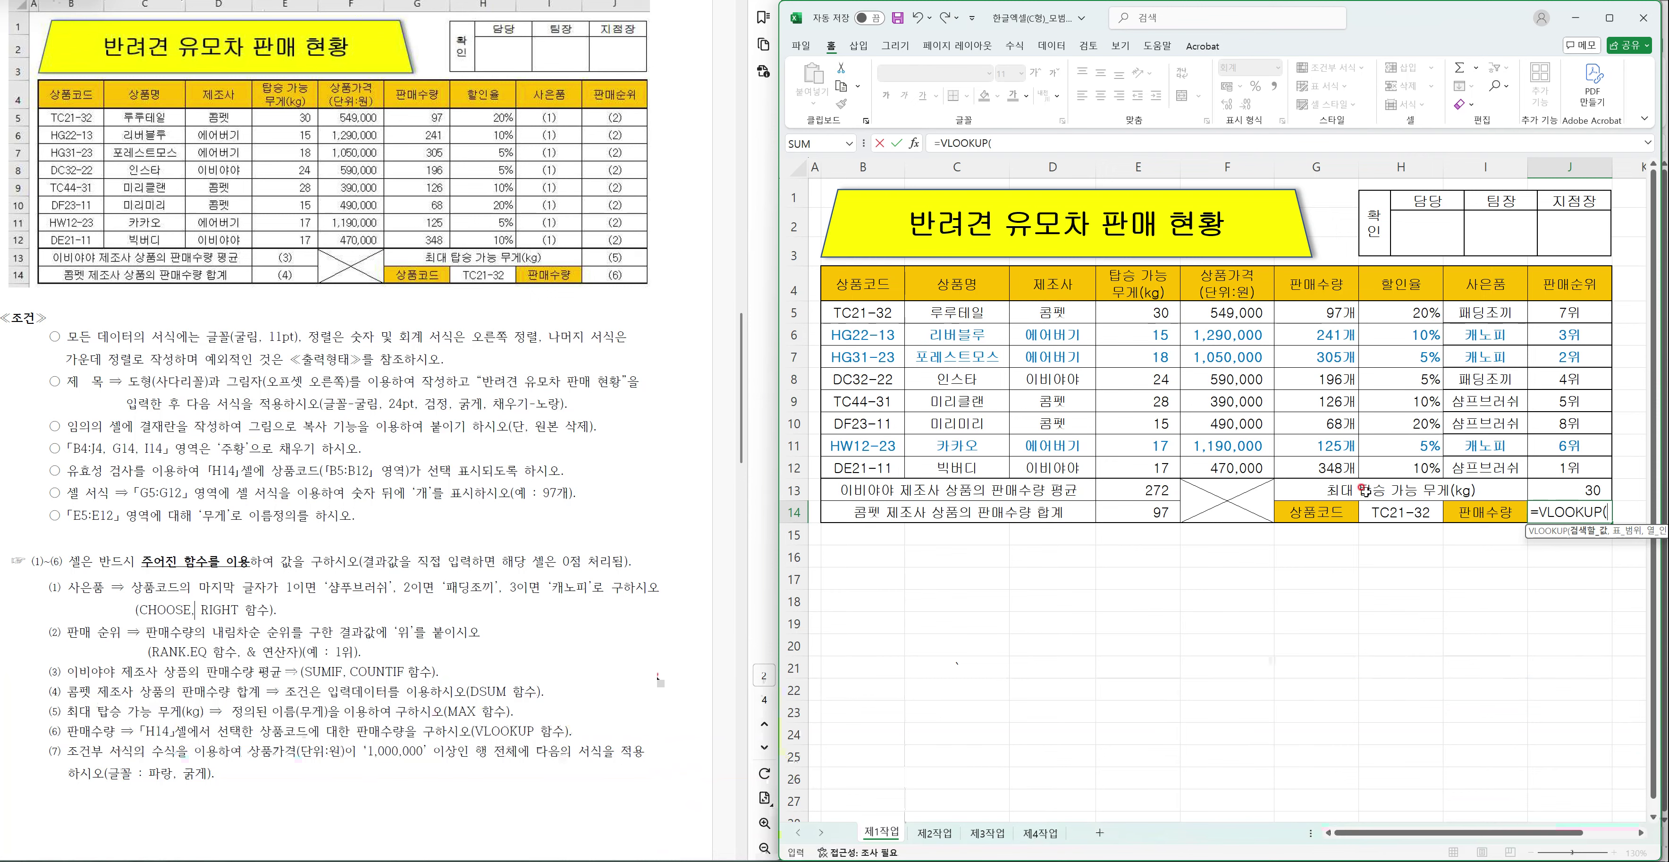
left_click(1403, 512)
type(",")
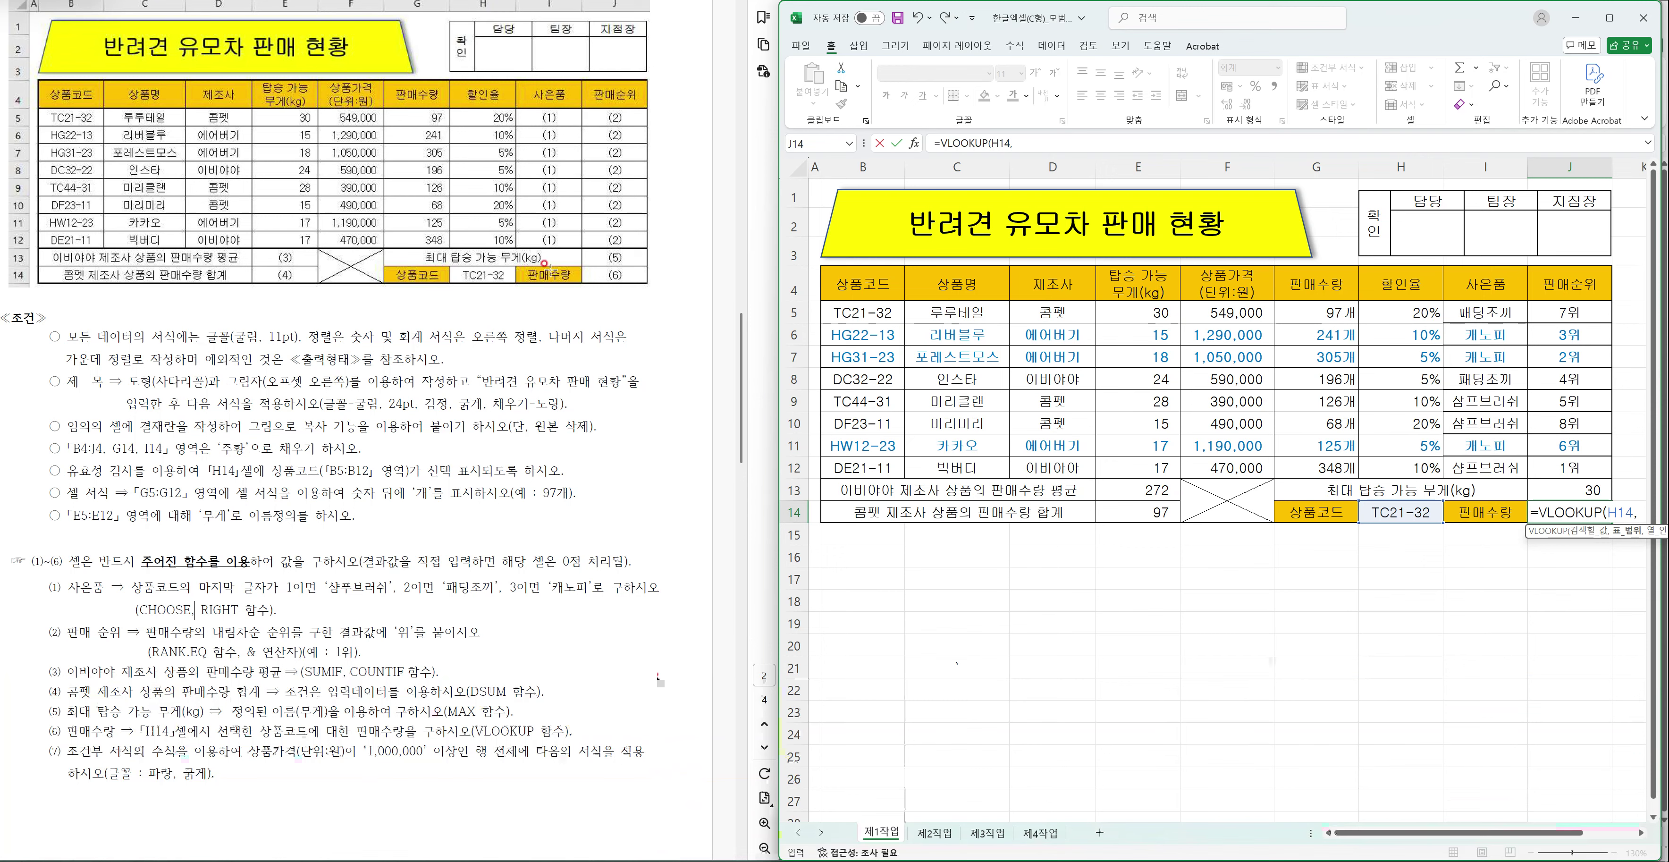
left_click_drag(861, 287, 1338, 476)
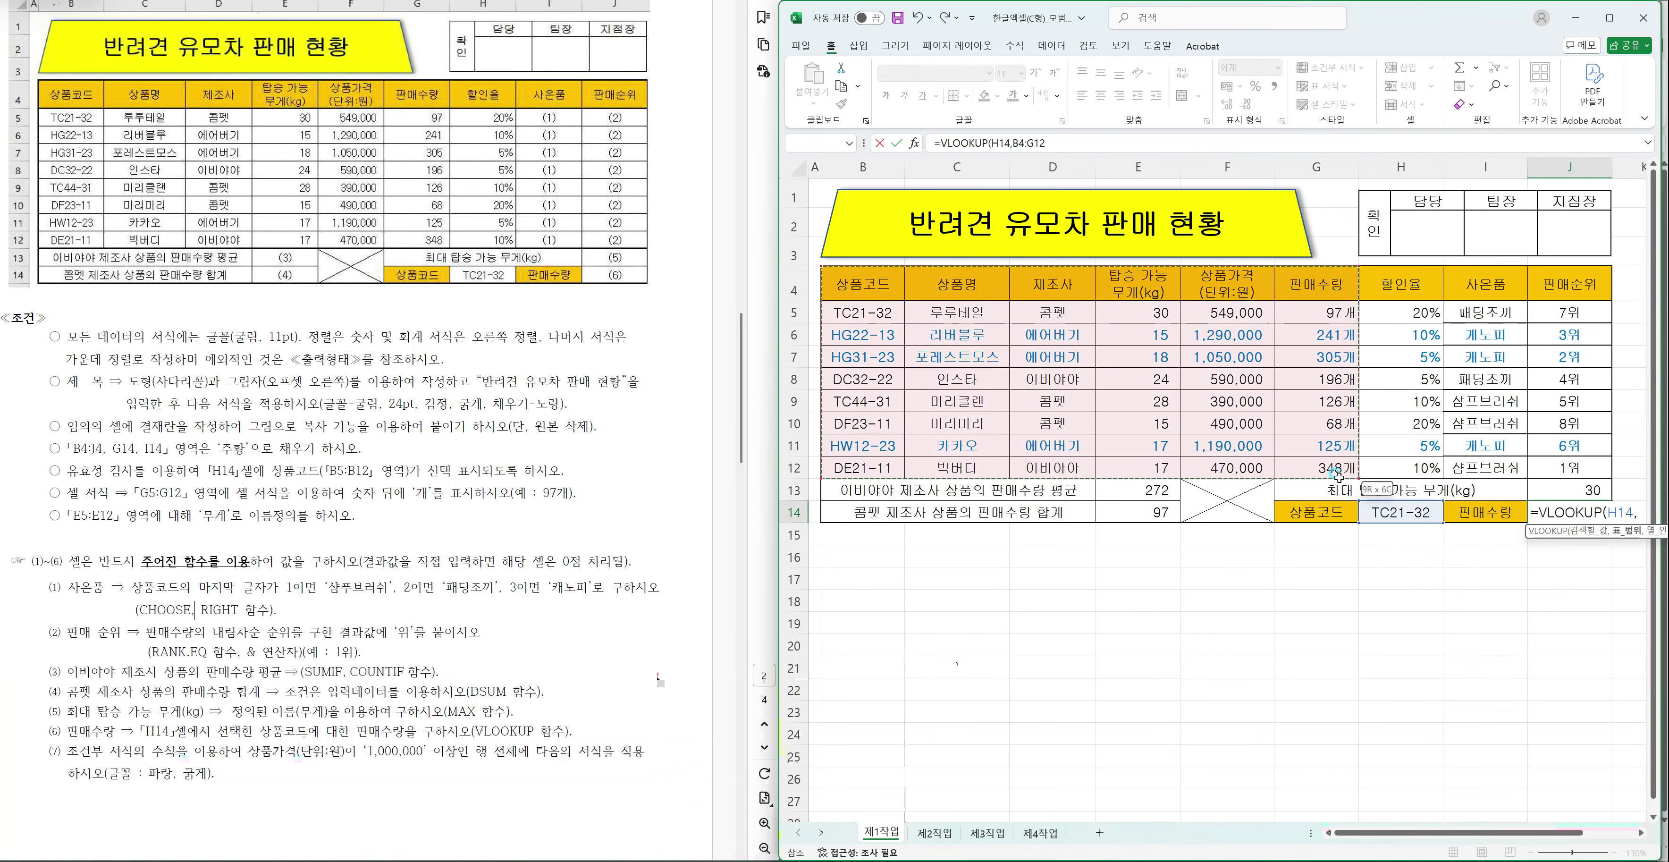
type(",")
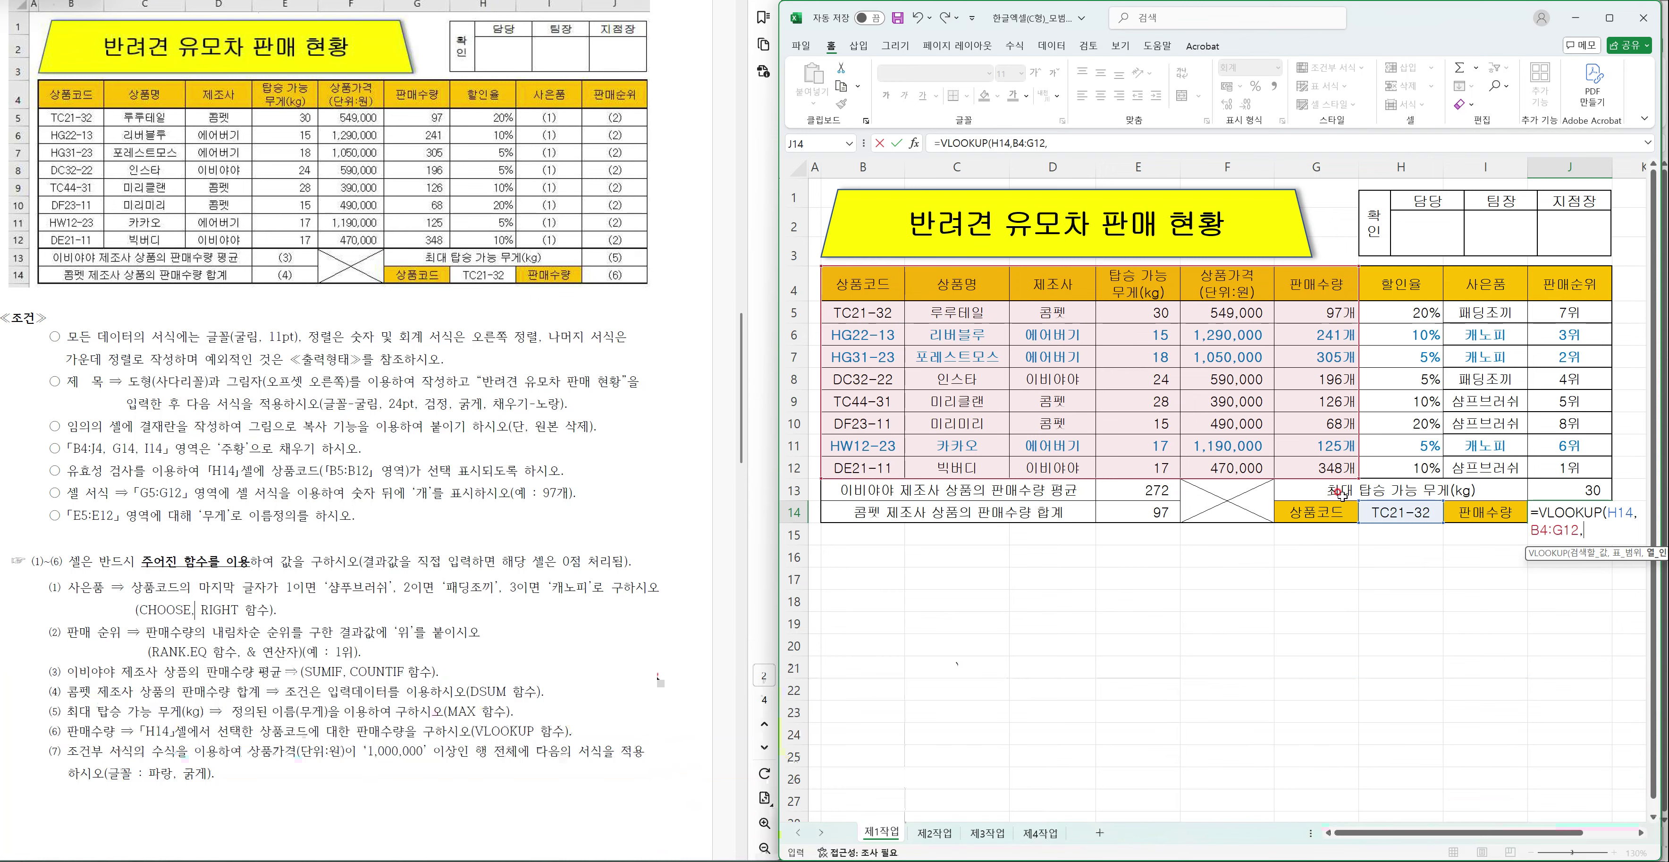
type("6,")
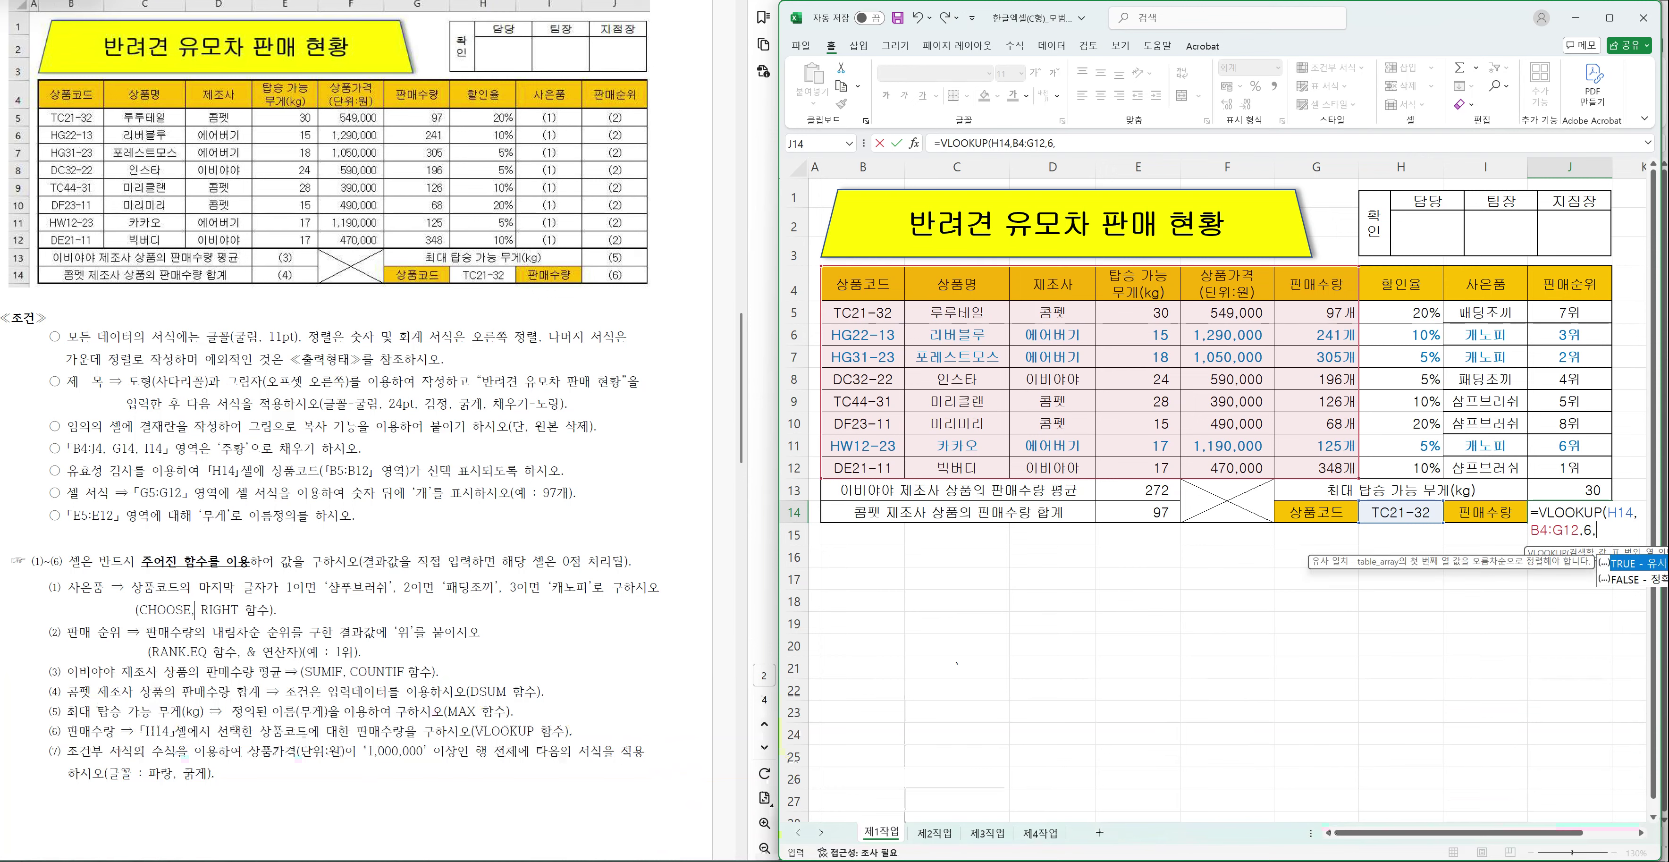
type("FALSE")
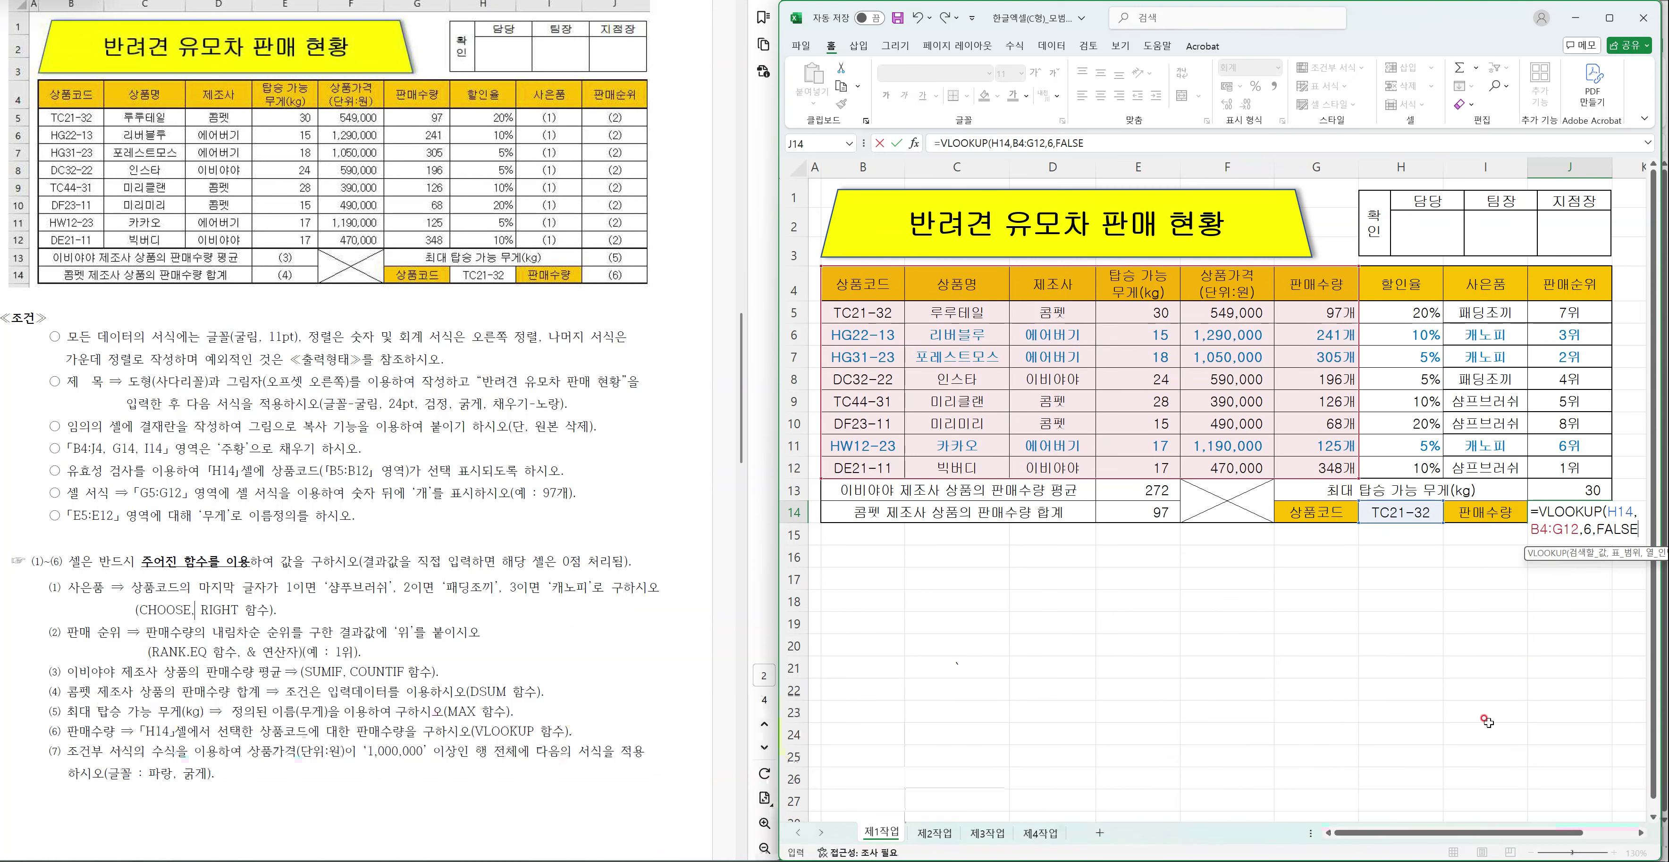
type(")")
key("Return")
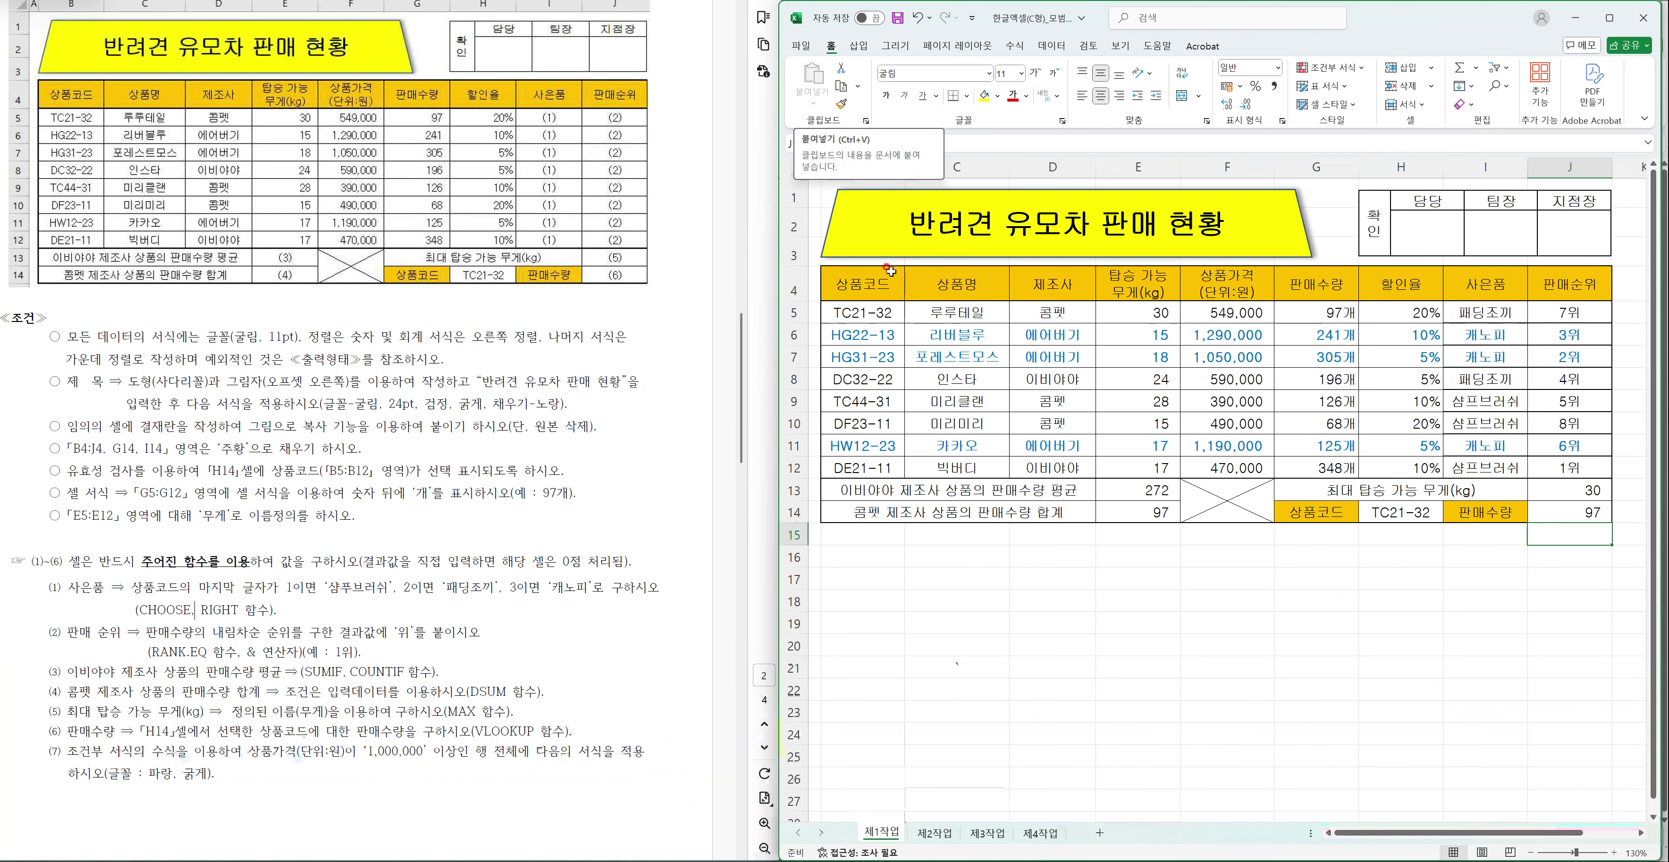
- Switch to the text file ITQ 암기해야할 함수 정리.txt and review its list of functions to memorise, including the RANK.EQ syntax
left_click(908, 298)
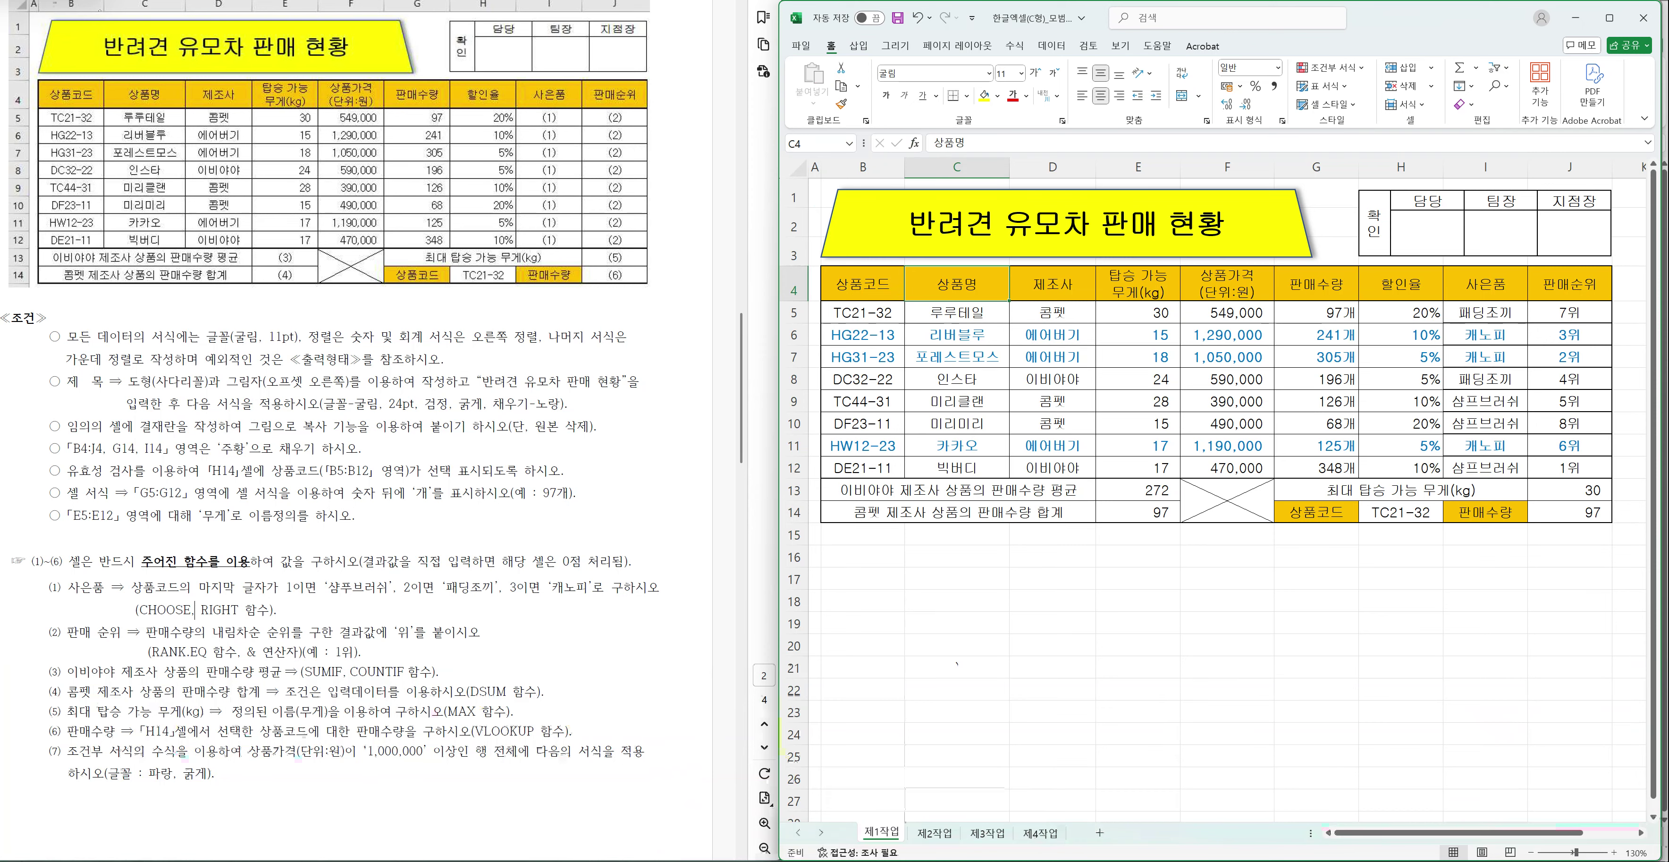
key("alt+Tab")
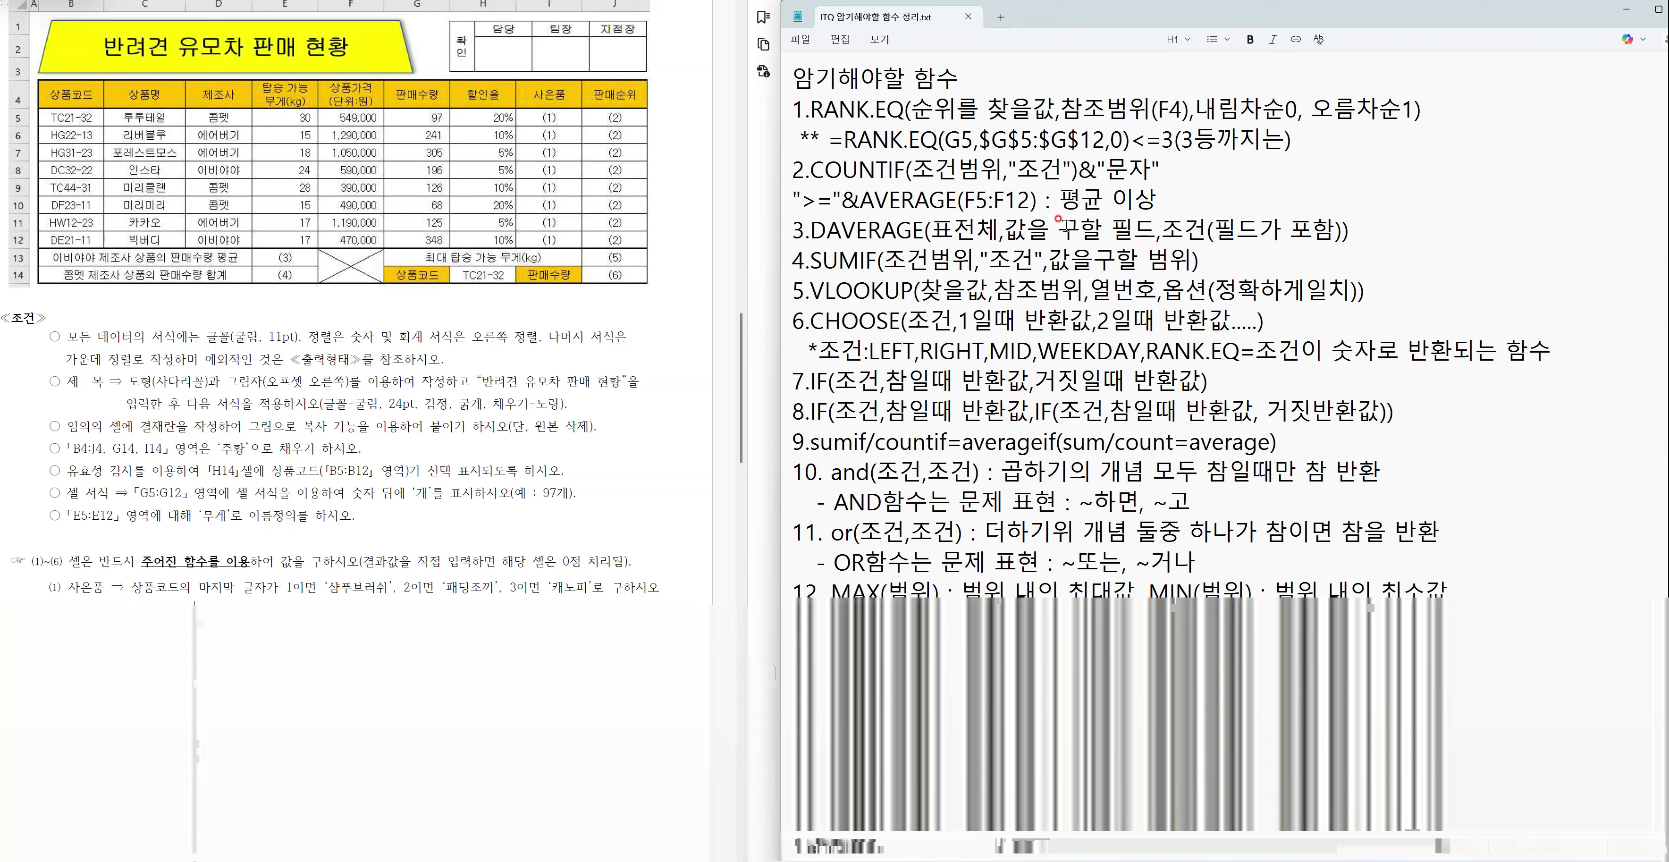
left_click(935, 111)
left_click(952, 73)
left_click_drag(1446, 591, 798, 122)
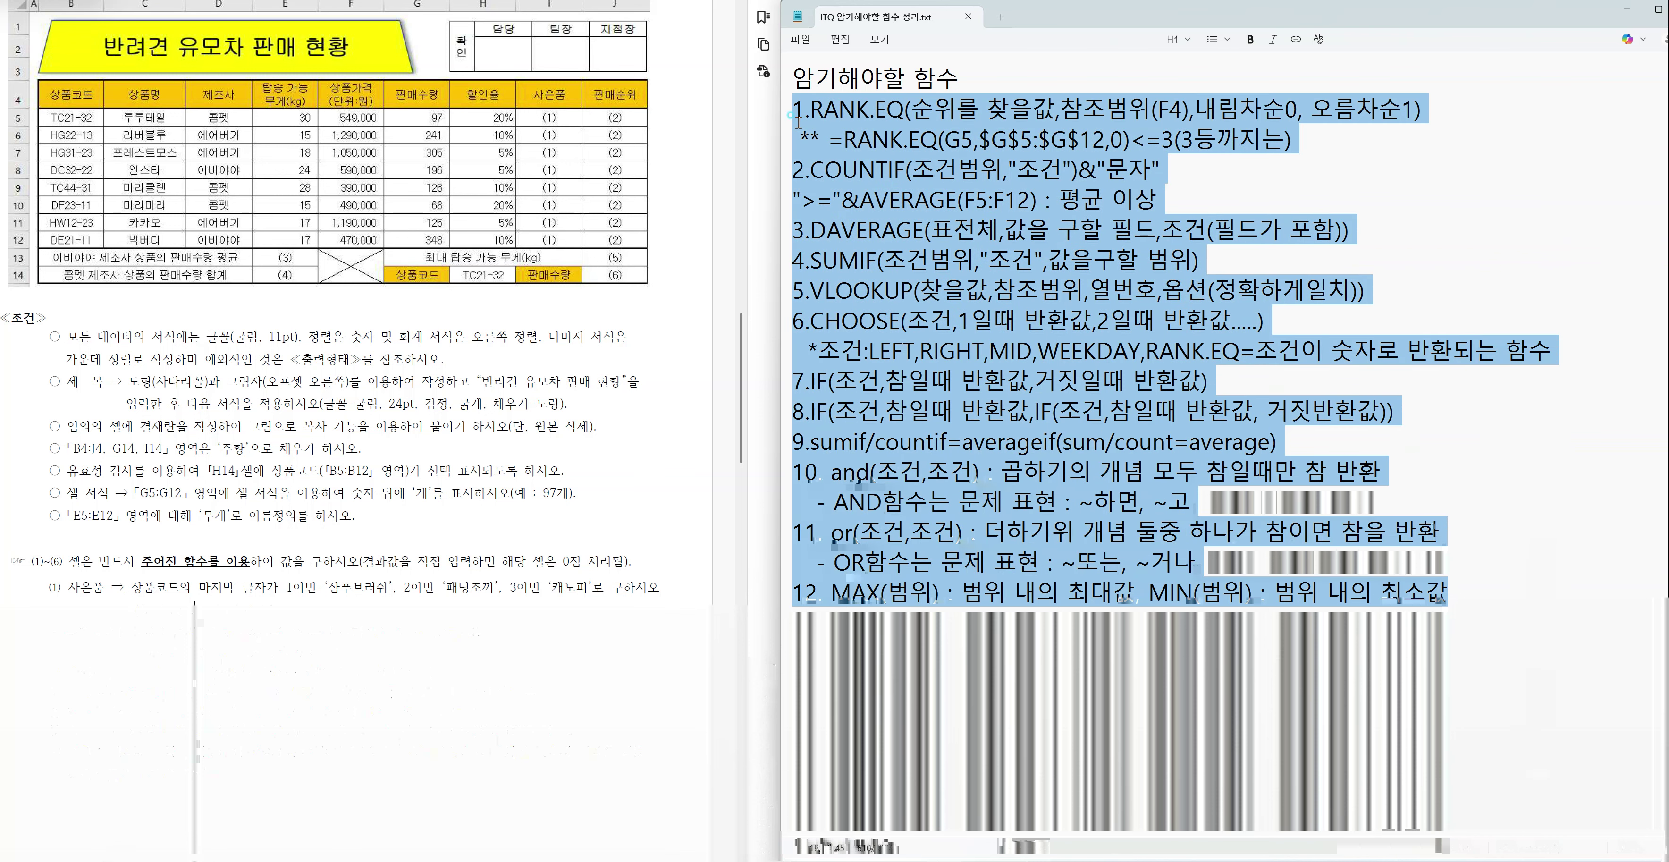
left_click(965, 204)
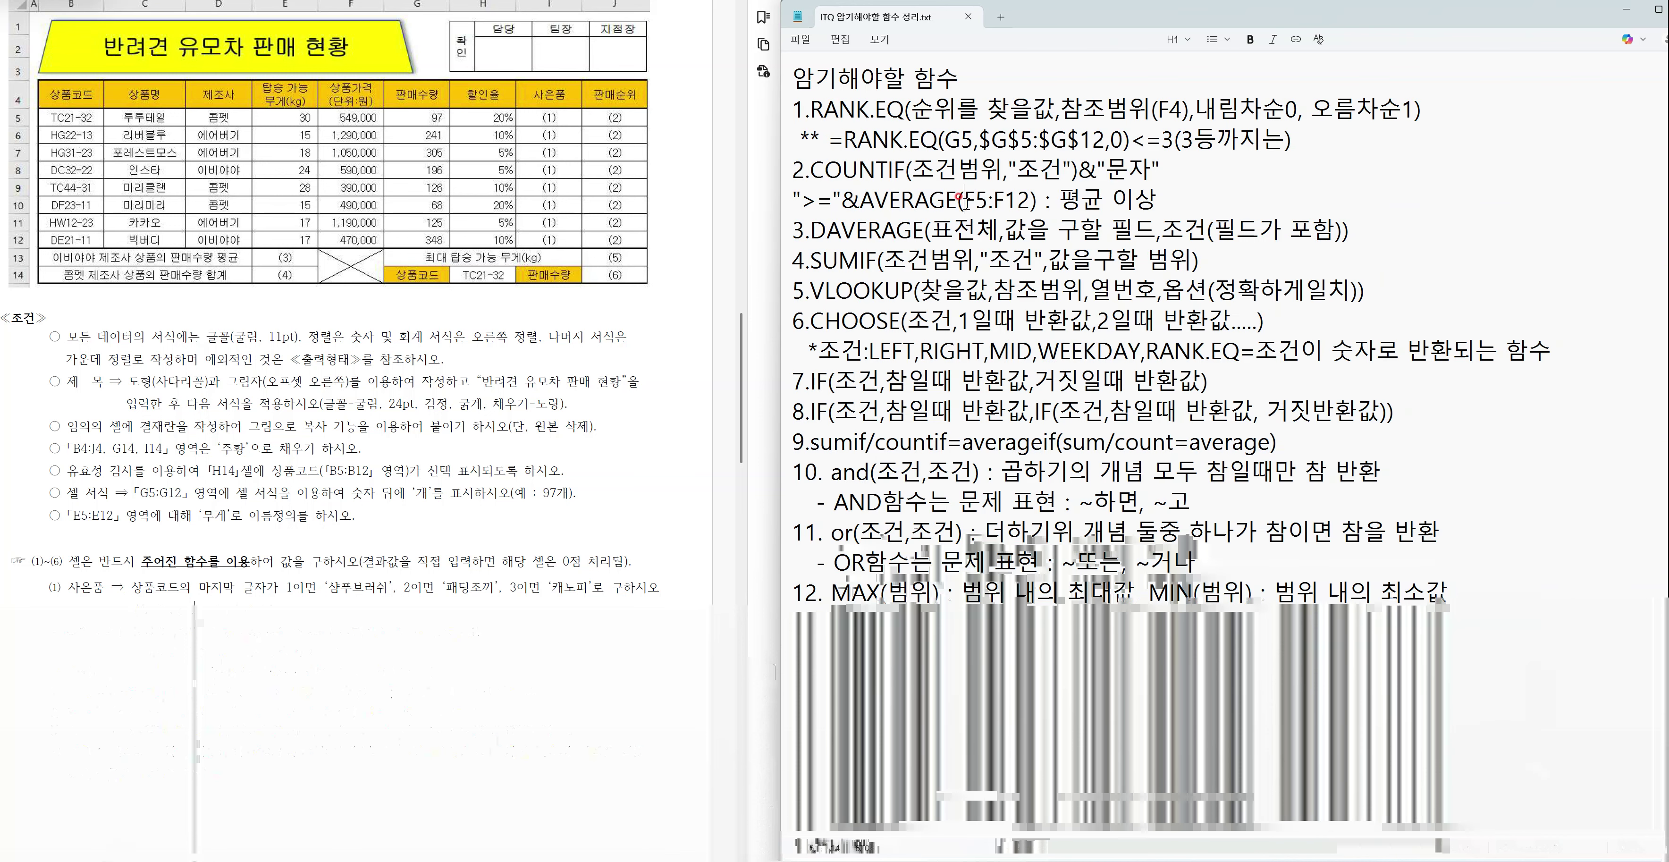
left_click_drag(807, 109, 1532, 107)
left_click(1385, 135)
left_click(989, 218)
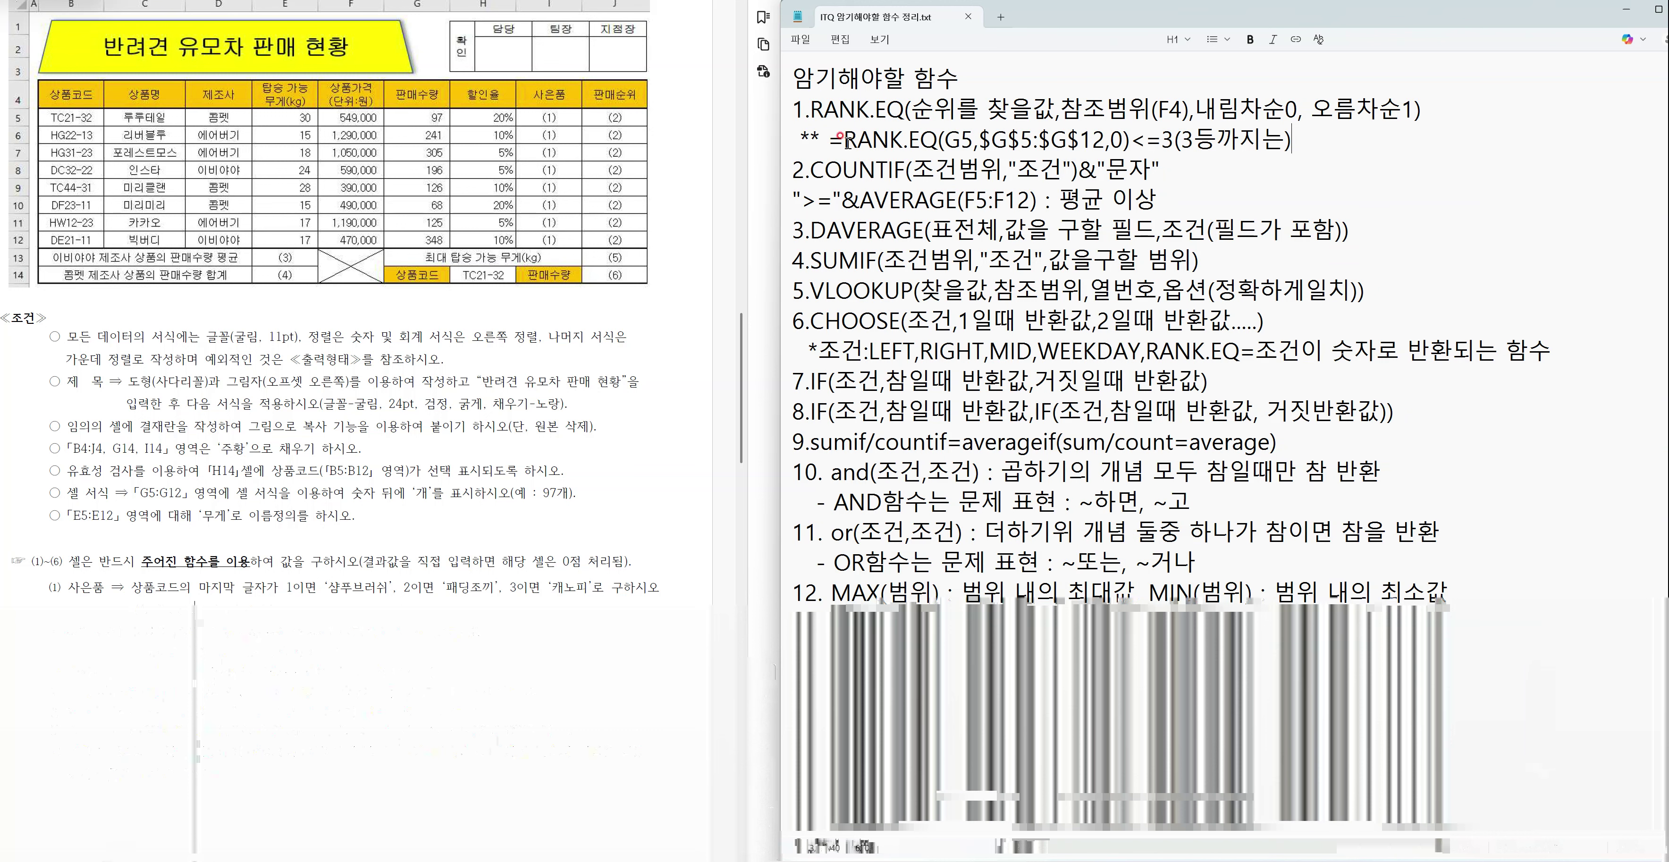